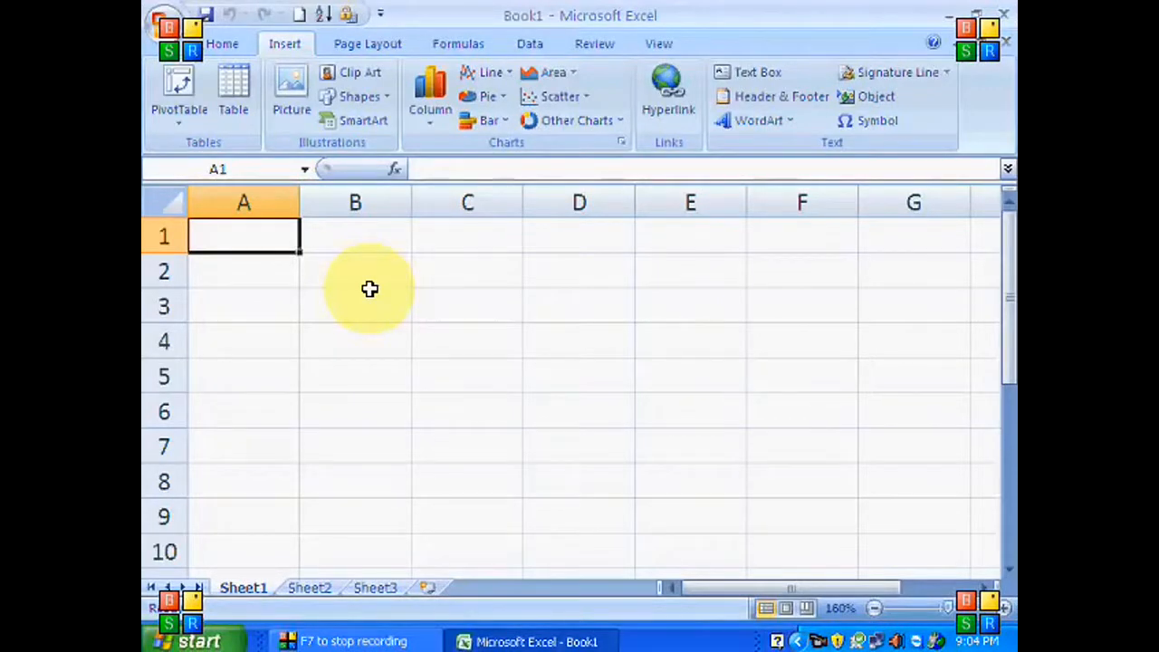
# - Enter the month labels Jan, Feb and Mar in cells A1 to A3
pyautogui.write('Jan')
pyautogui.press('Return')
pyautogui.write('Fevb')
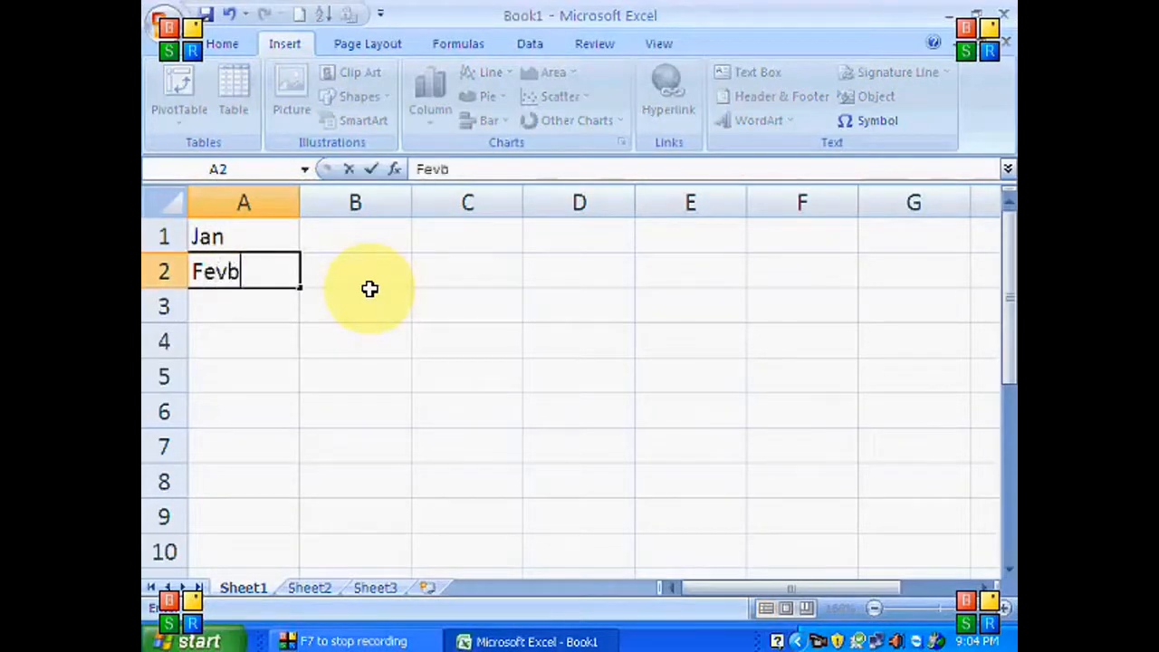
pyautogui.press('Return')
pyautogui.press('Up')
pyautogui.press('F2')
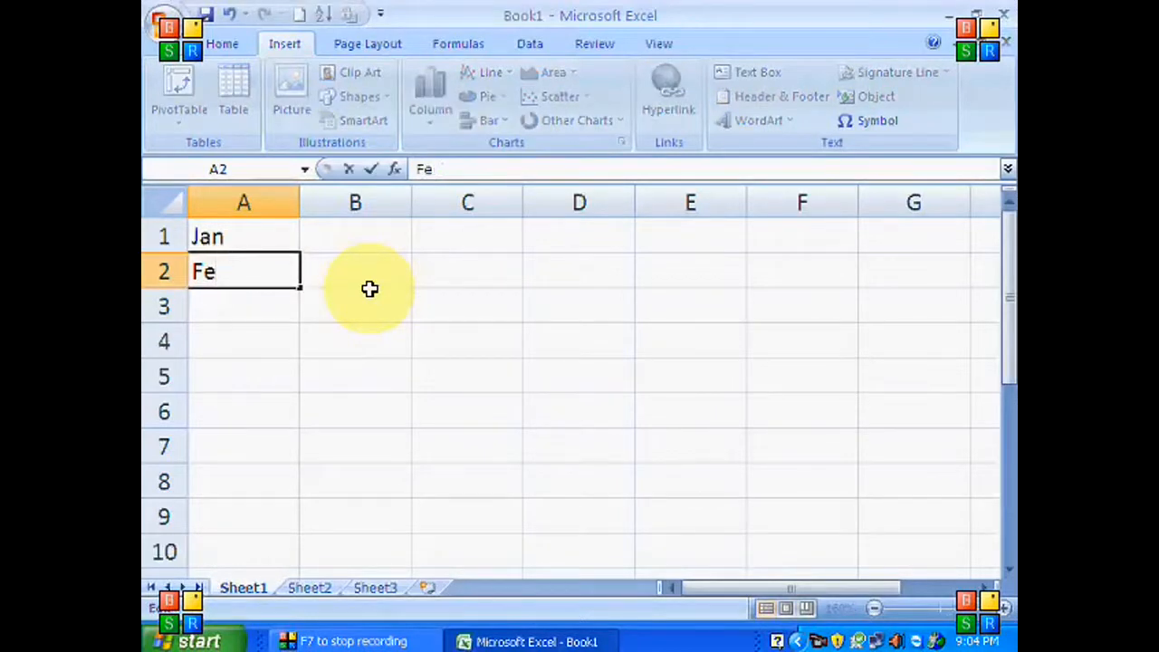
pyautogui.write('b')
pyautogui.press('Return')
pyautogui.write('Mar')
# - Enter 3000, 1000 and 5000 in cells B1 to B3 beside Jan, Feb and Mar
pyautogui.click(370, 289)
pyautogui.press('Up')
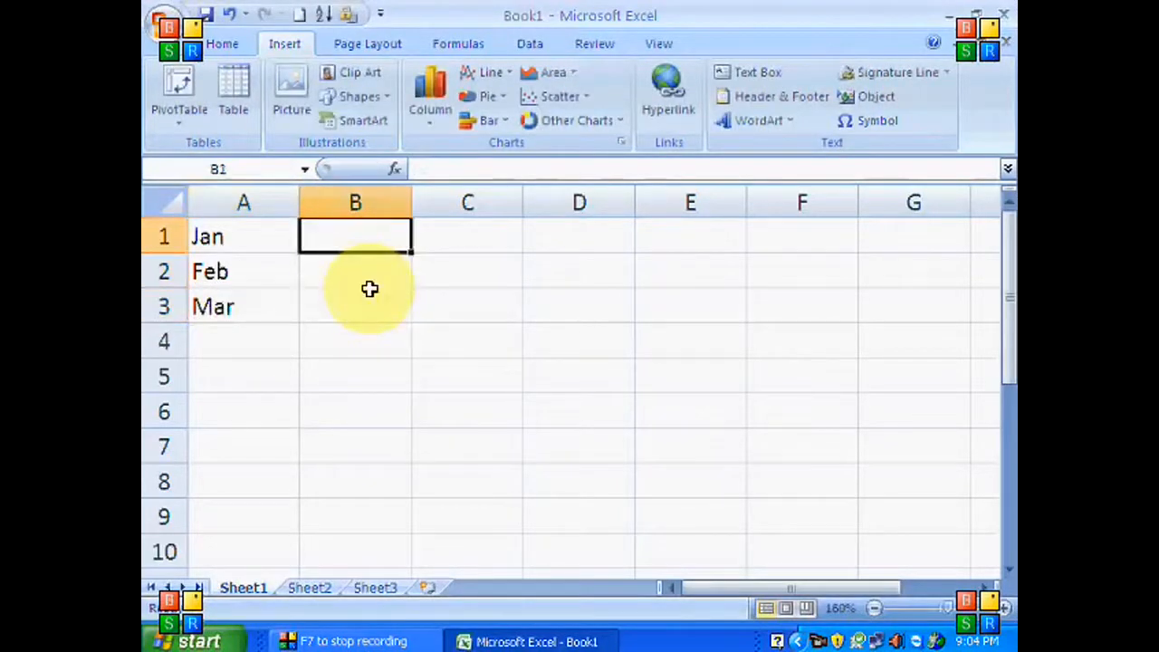
pyautogui.write('3000')
pyautogui.press('Return')
pyautogui.write('1000')
pyautogui.press('Return')
pyautogui.write('5')
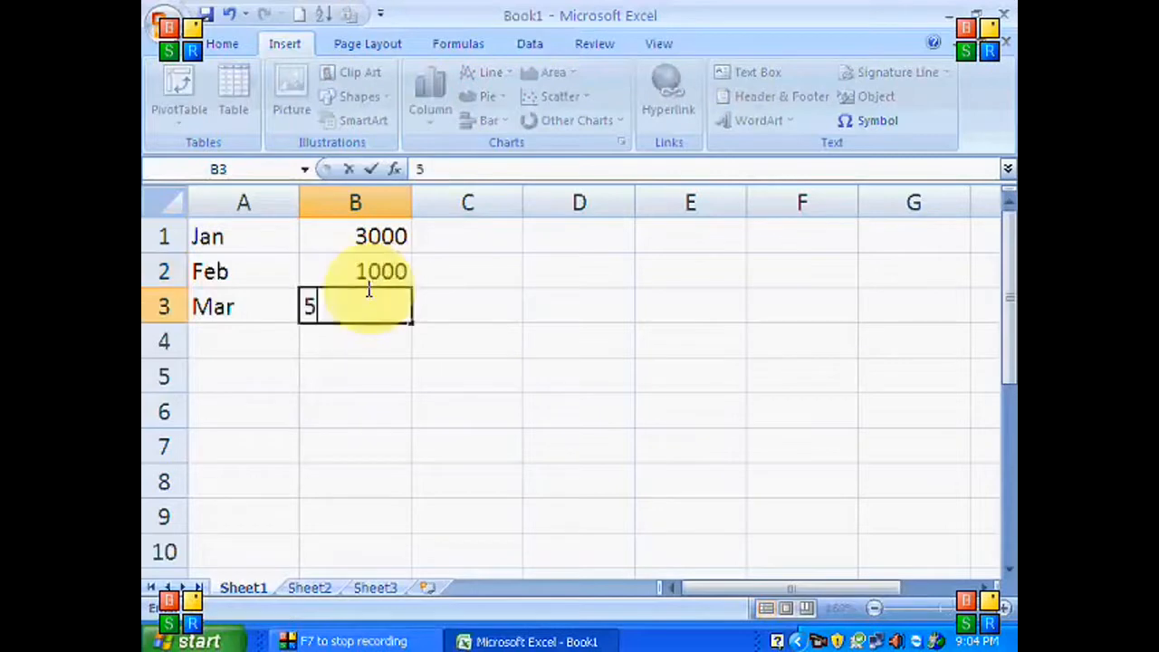
pyautogui.write('000')
pyautogui.press('Return')
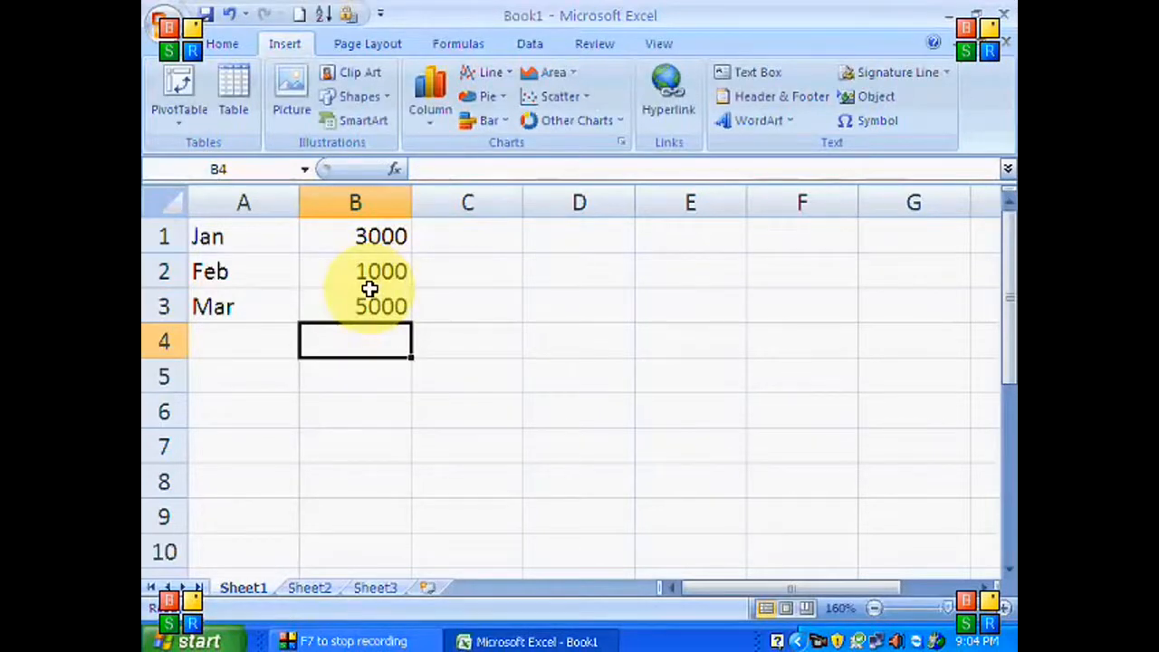
# - Create a new blank workbook and enter April, May and June in cells A1 to A3
pyautogui.hotkey('ctrl', 'n')
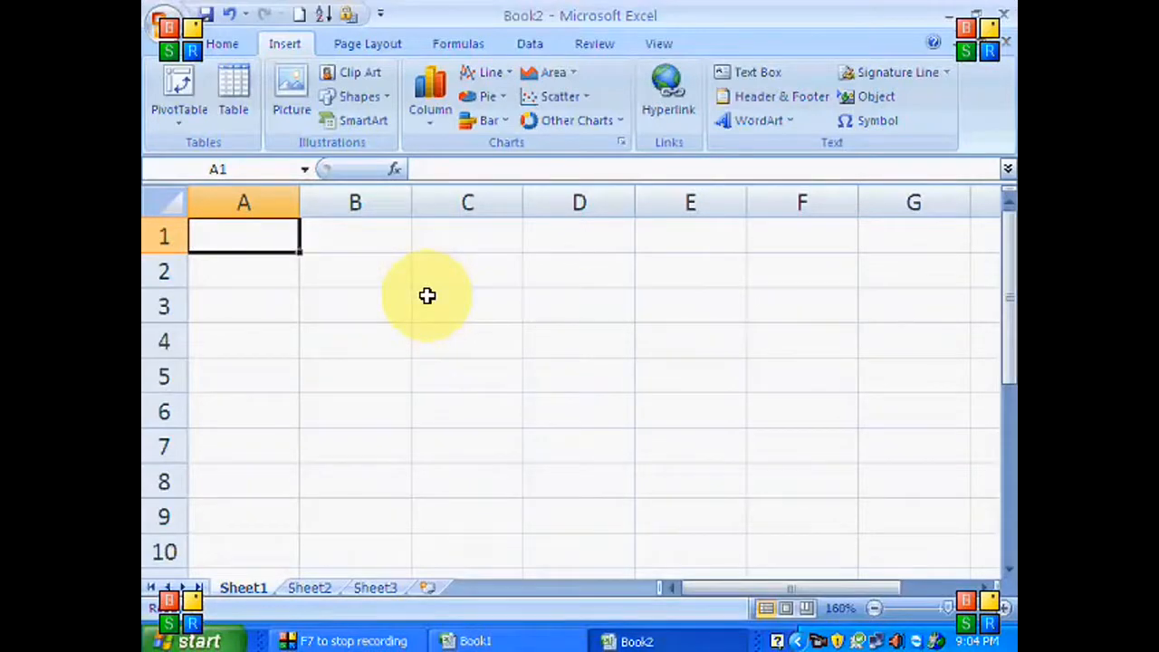
pyautogui.write('April')
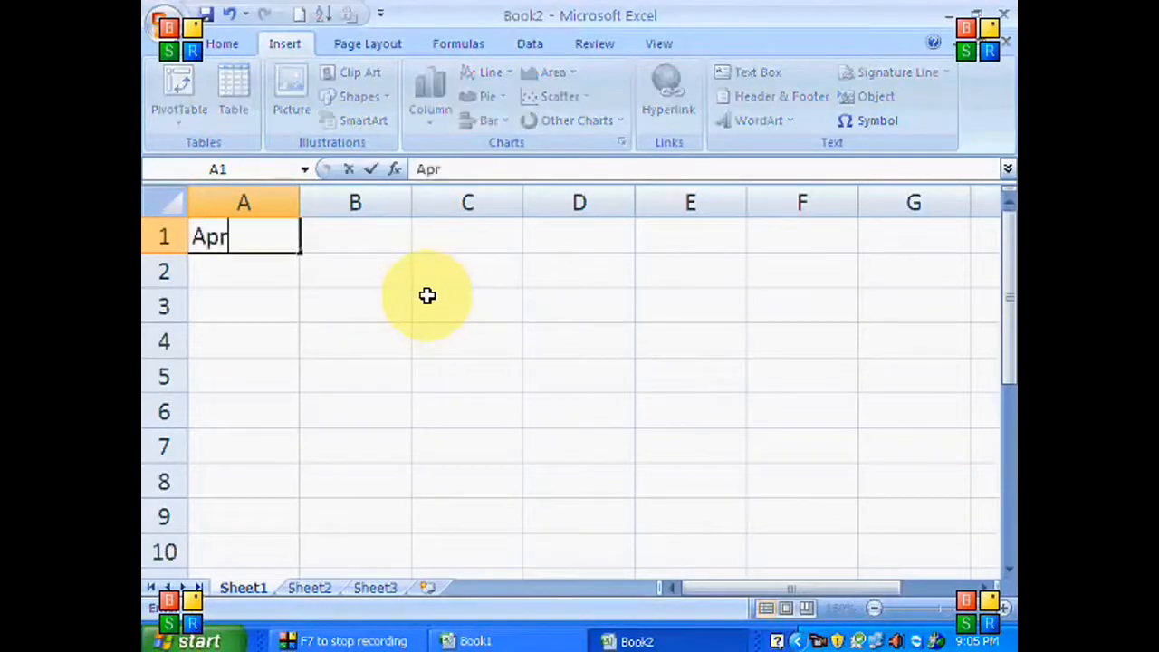
pyautogui.press('Return')
pyautogui.write('May')
pyautogui.press('Return')
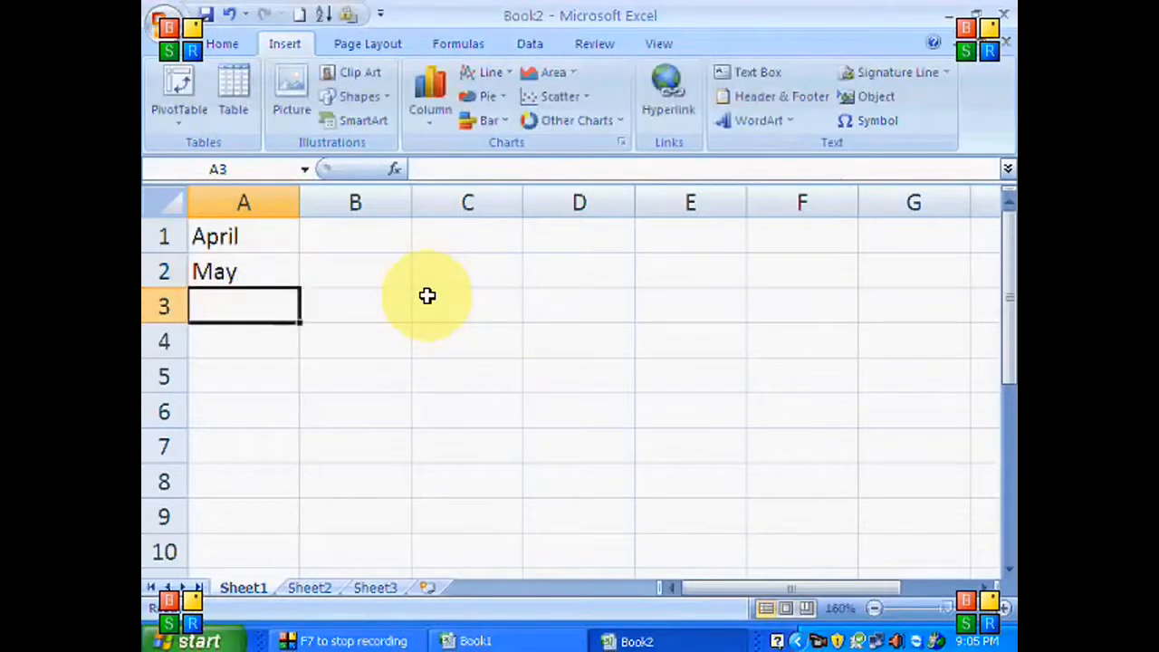
pyautogui.write('June')
# - Enter 5000, 4000 and 2000 in cells B1 to B3 beside April, May and June
pyautogui.press('Tab')
pyautogui.press('Up')
pyautogui.press('Up')
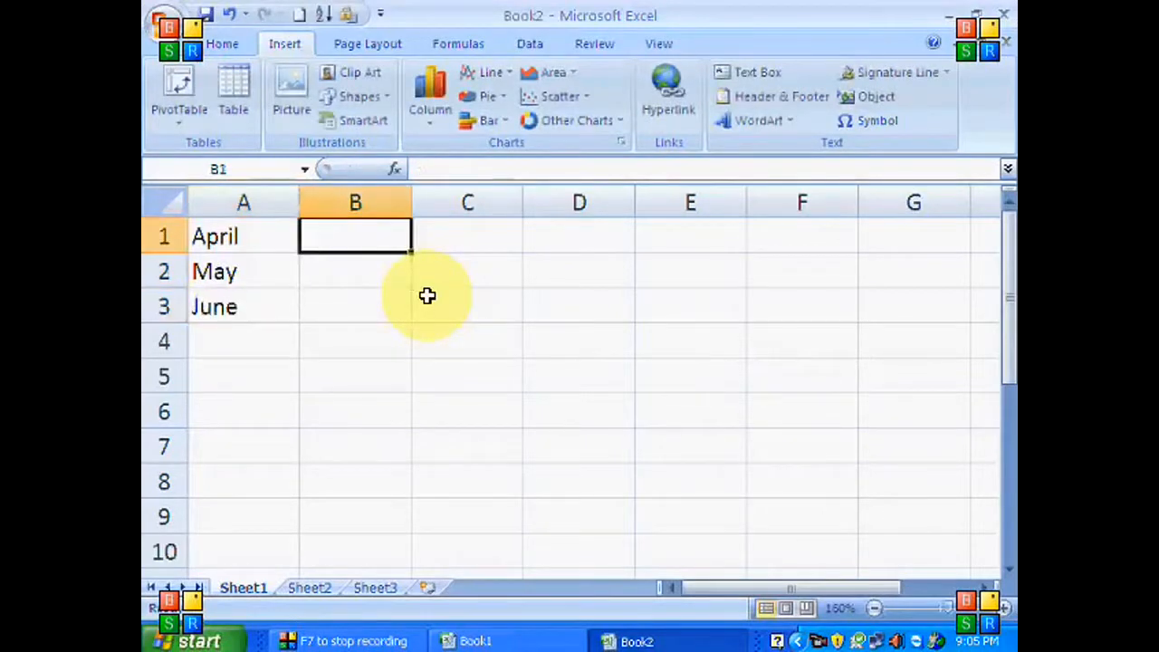
pyautogui.write('5000')
pyautogui.press('Return')
pyautogui.write('4000')
pyautogui.press('Return')
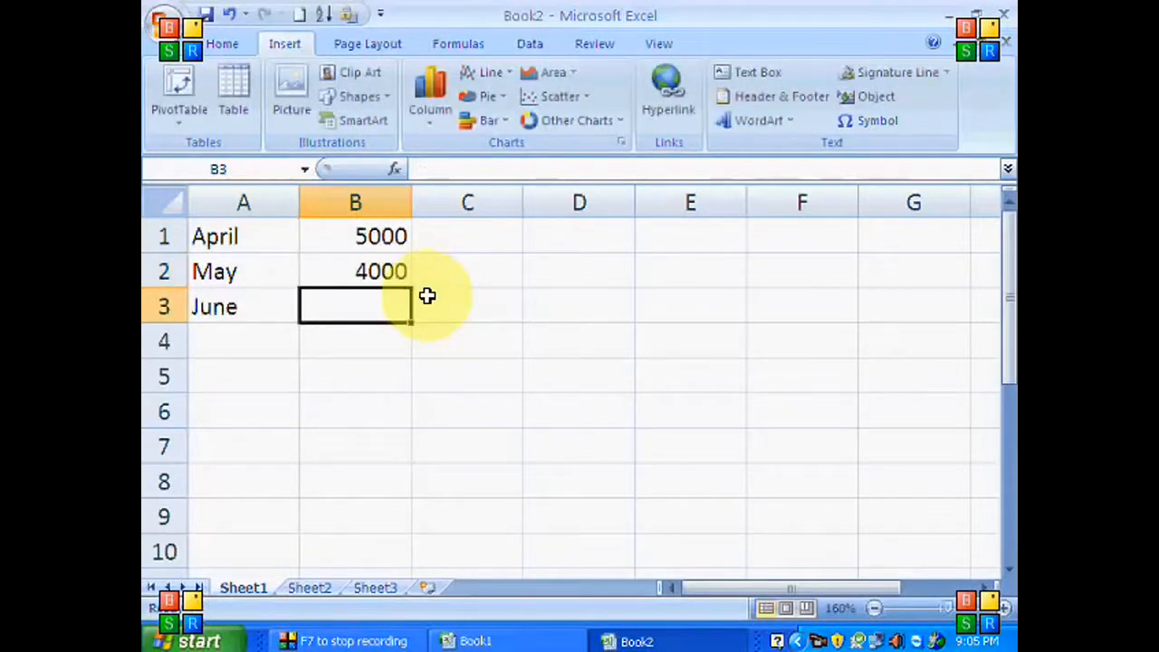
pyautogui.write('2000')
pyautogui.press('Return')
# - Create a third blank workbook and enter July, Aug and Sep in cells A1 to A3
pyautogui.hotkey('ctrl', 'n')
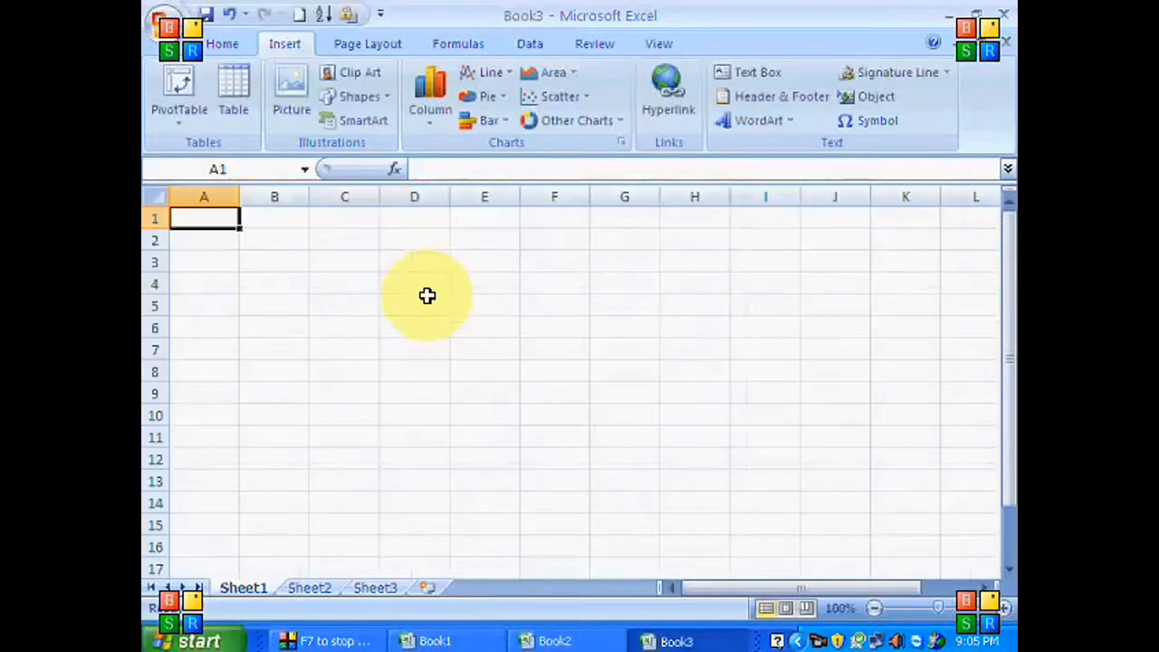
pyautogui.scroll(3, 428, 295)
pyautogui.write('July')
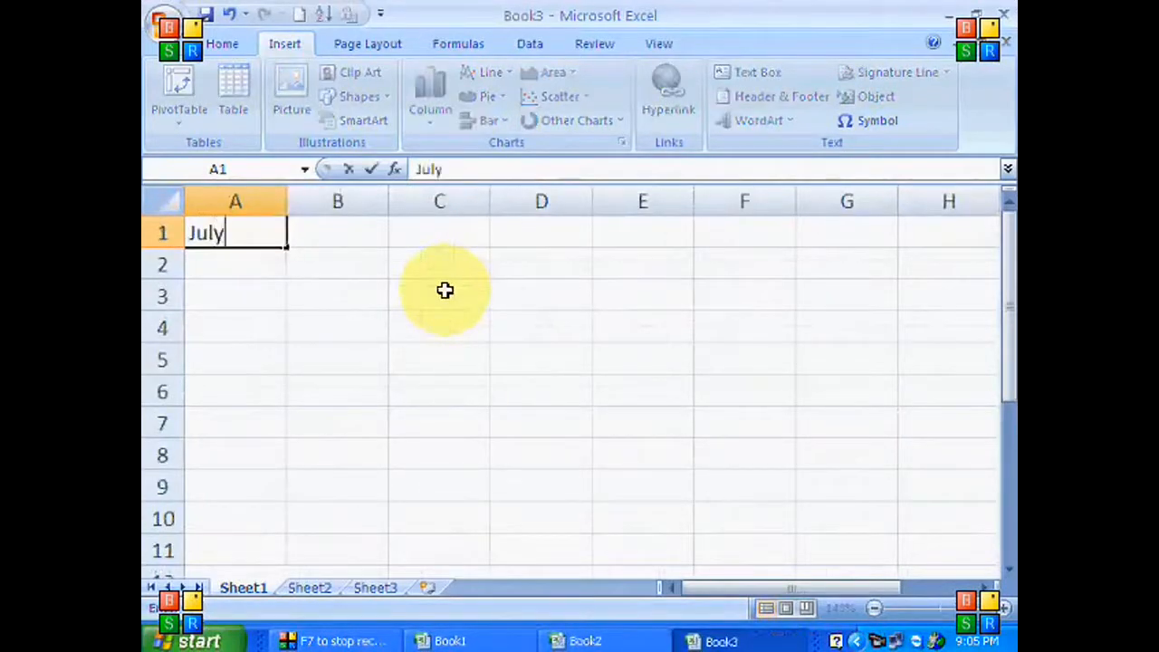
pyautogui.press('Return')
pyautogui.write('Aug')
pyautogui.press('Return')
pyautogui.write('Sep')
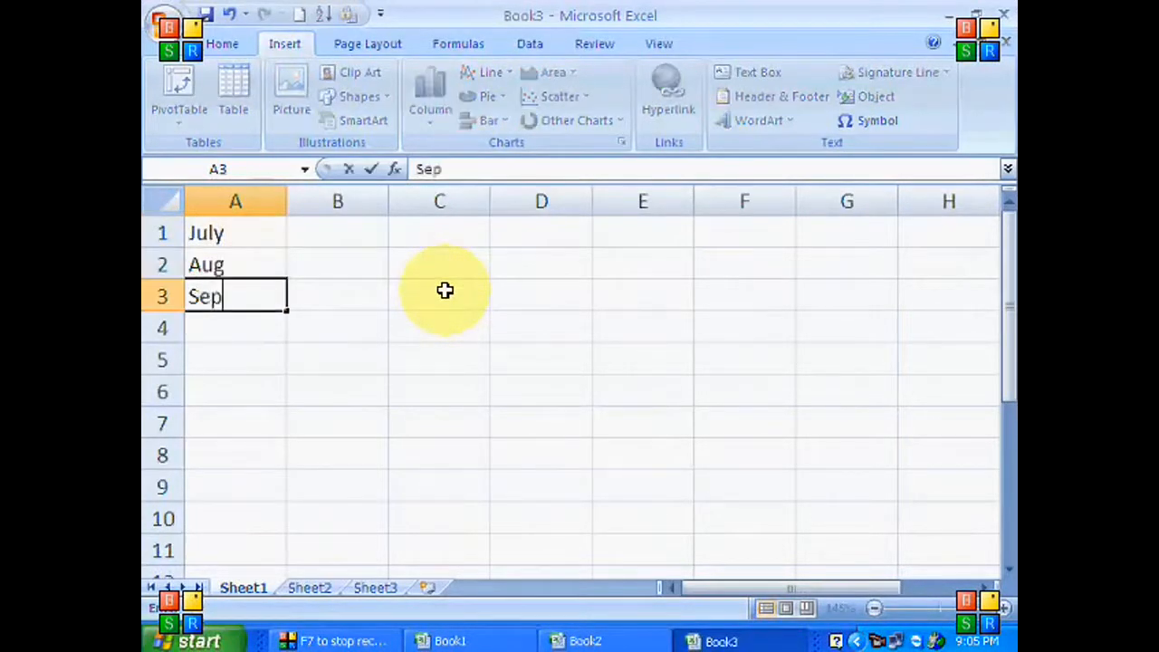
# - Enter 2000, 6000 and 4000 in cells B1 to B3 beside July, Aug and Sep
pyautogui.press('Tab')
pyautogui.press('Up')
pyautogui.press('Up')
pyautogui.write('2000')
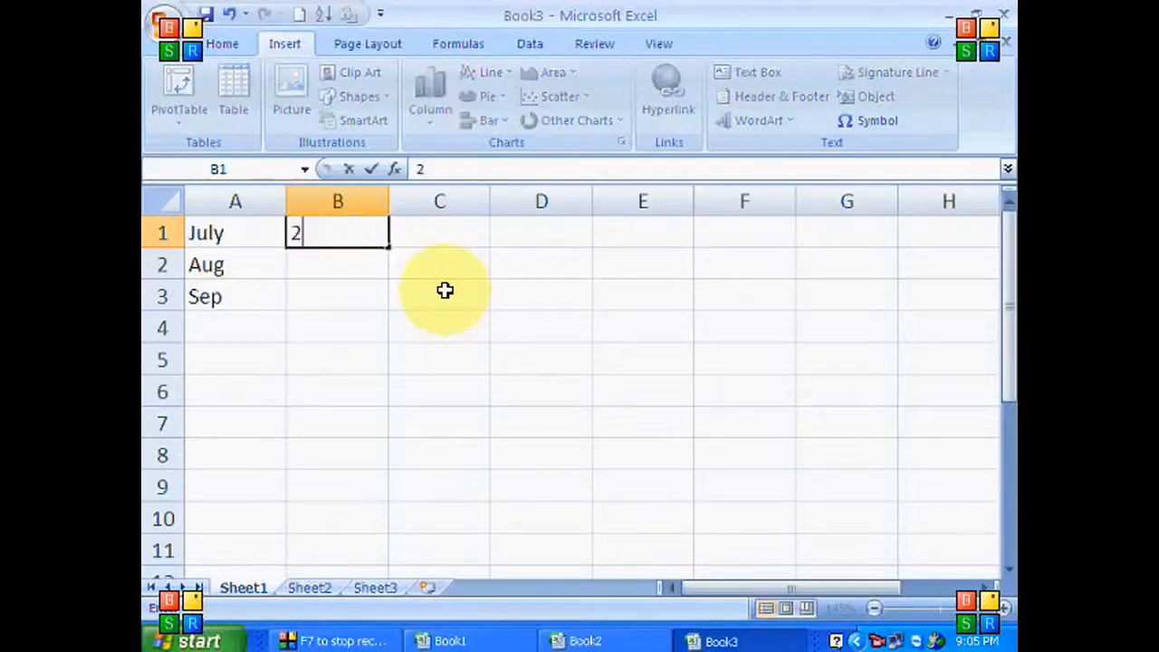
pyautogui.press('Return')
pyautogui.write('6000')
pyautogui.press('Return')
pyautogui.write('4000')
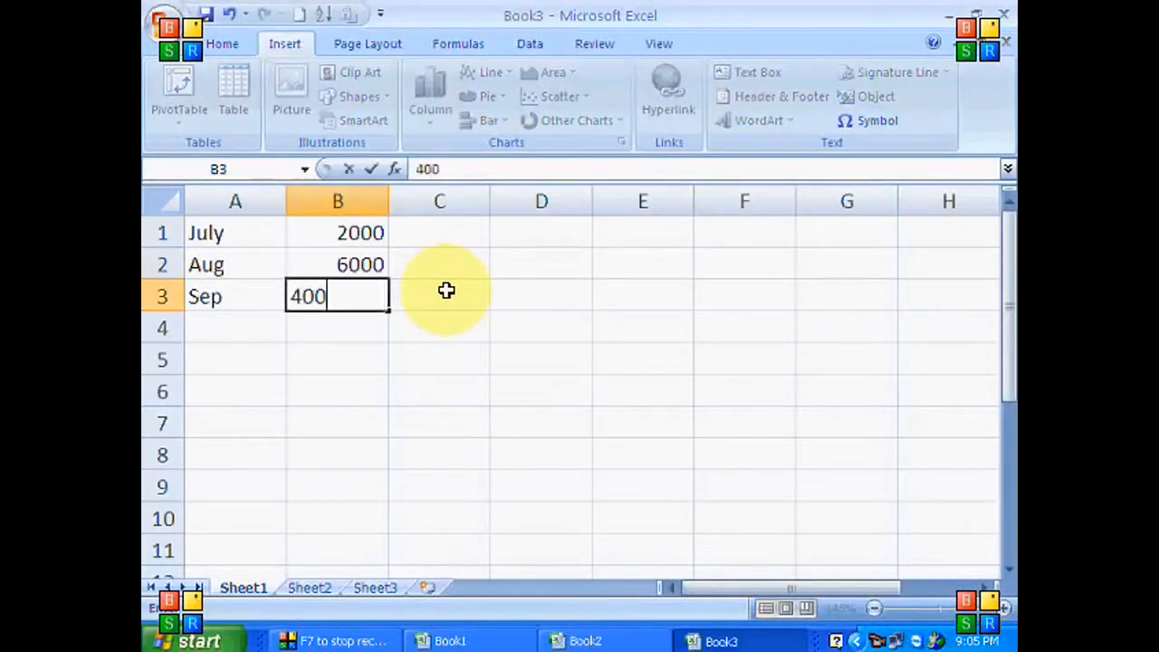
pyautogui.press('Return')
# - Create a fourth blank workbook for the October to December figures
pyautogui.hotkey('ctrl', 'n')
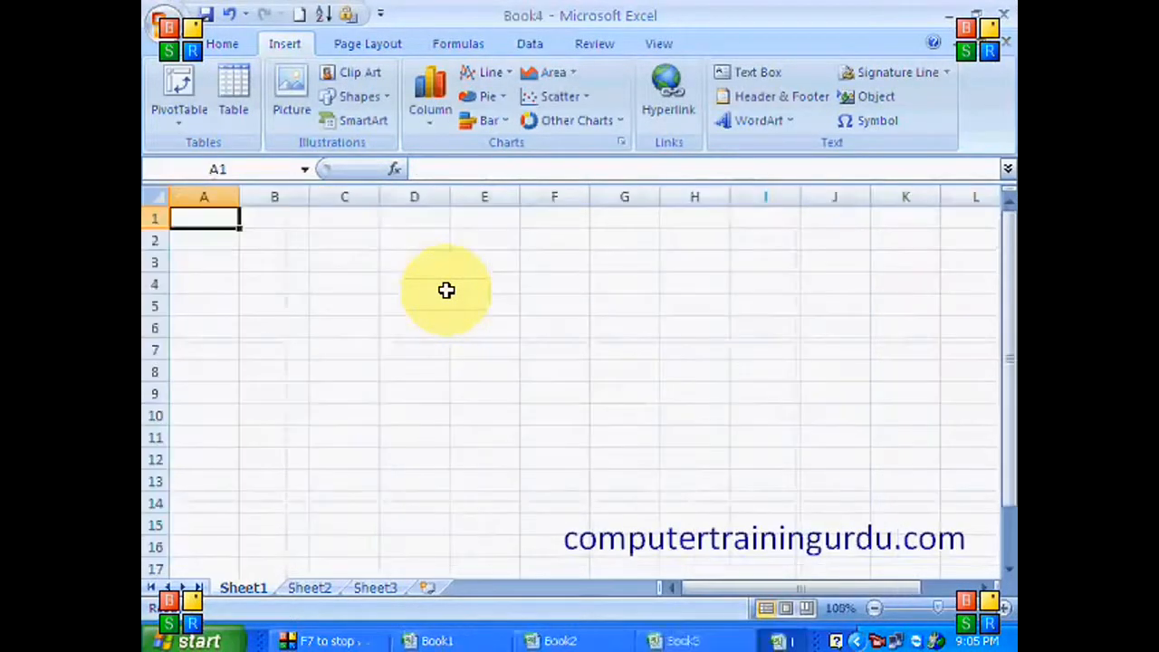
pyautogui.write('=')
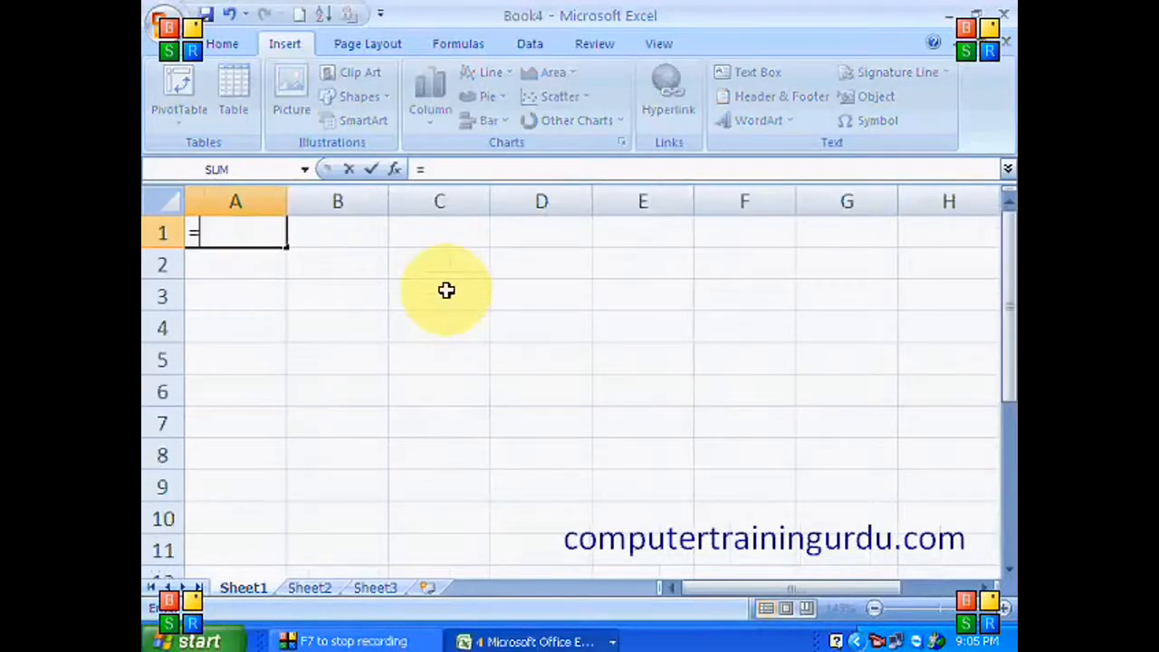
pyautogui.write('S')
pyautogui.press('BackSpace')
pyautogui.press('BackSpace')
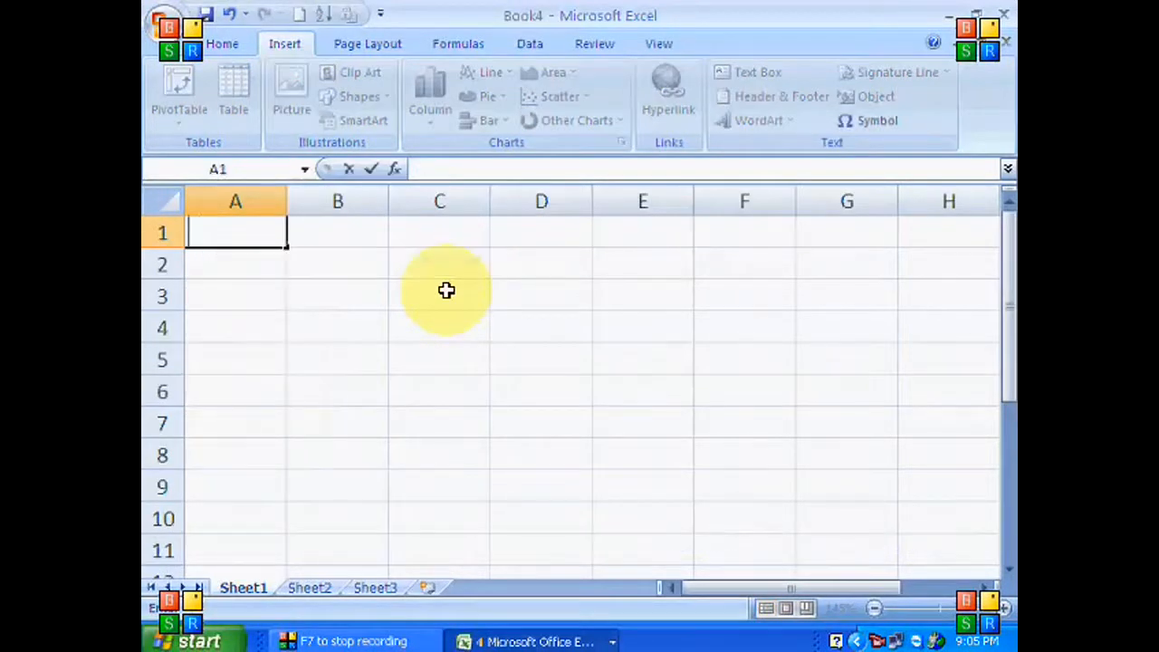
# - Enter the month labels Oct, Nov and Dec in cells A1 to A3
pyautogui.write('Oct')
pyautogui.press('Return')
pyautogui.write('Nov')
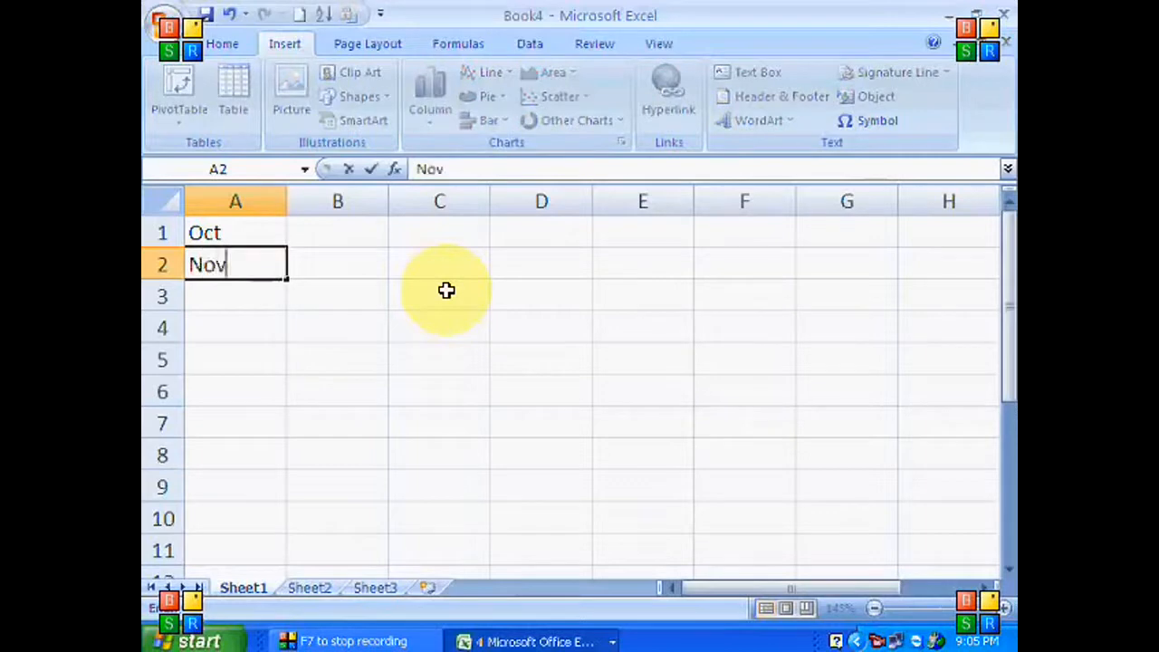
pyautogui.press('Return')
pyautogui.write('Dec')
# - Enter 3000, 4000 and 5000 in cells B1 to B3 beside Oct, Nov and Dec
pyautogui.press('Tab')
pyautogui.press('Up')
pyautogui.press('Up')
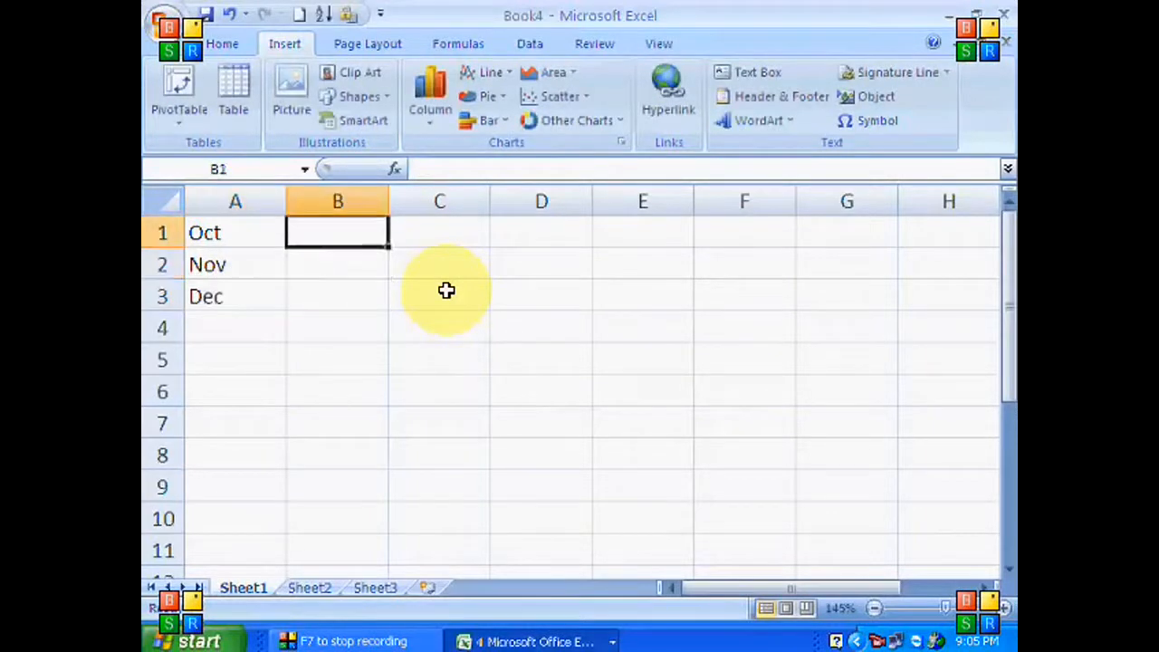
pyautogui.write('3000')
pyautogui.press('Return')
pyautogui.write('4000')
pyautogui.press('Return')
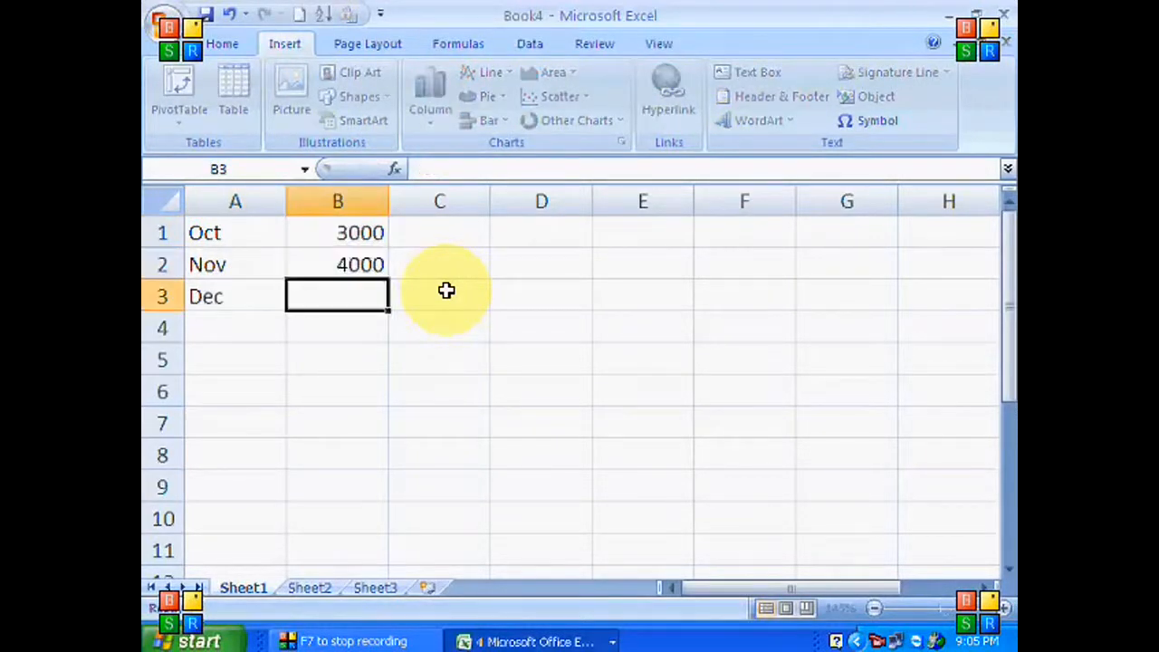
pyautogui.write('5000')
pyautogui.press('Return')
# - Create a fifth blank workbook and enlarge its sheet to 175% zoom
pyautogui.hotkey('ctrl', 'n')
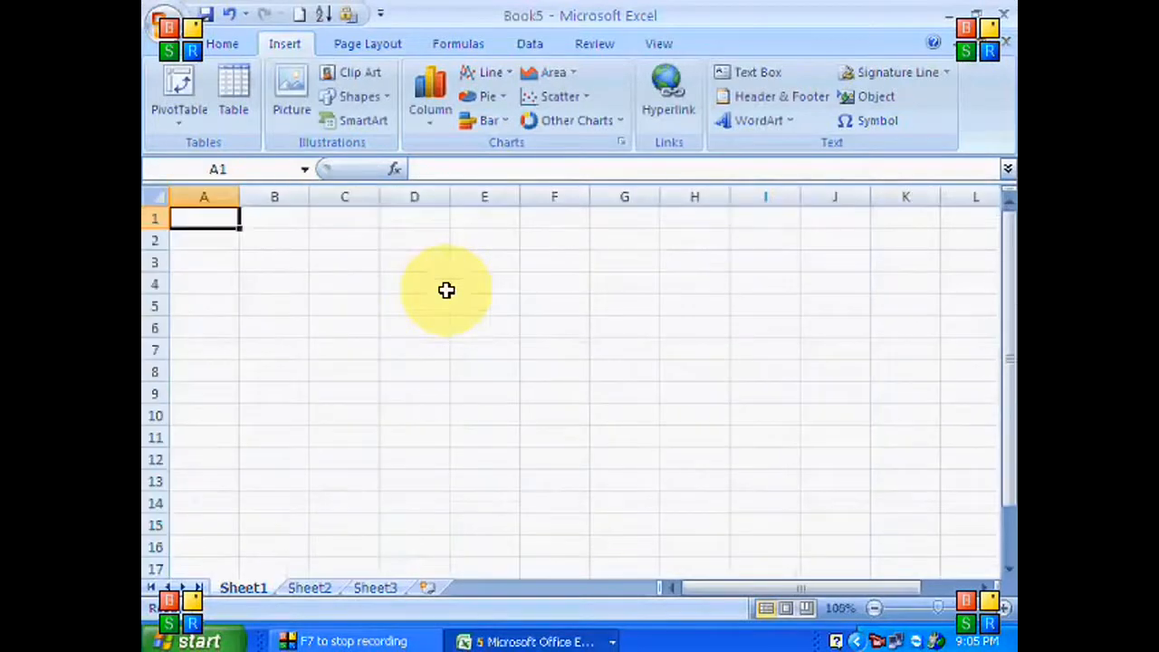
pyautogui.scroll(5, 446, 290)
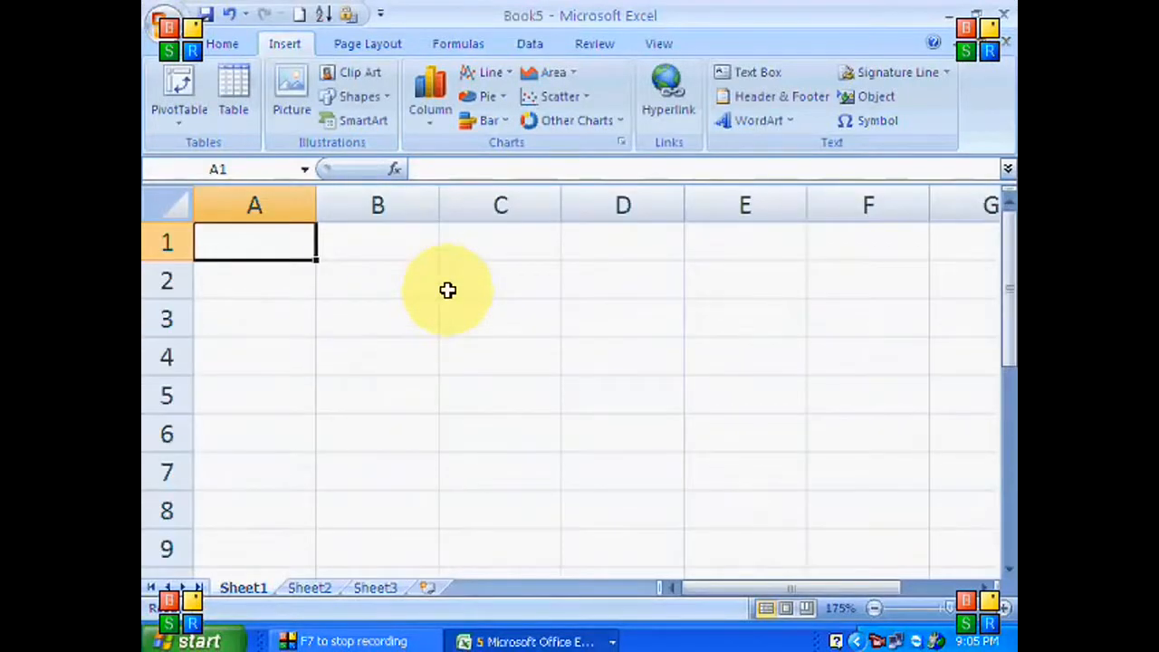
# - In Book4, total the October to December values B1 to B3 in cell B4 with AutoSum
pyautogui.hotkey('ctrl', 'F6')
pyautogui.moveTo(354, 233); pyautogui.dragTo(361, 323)
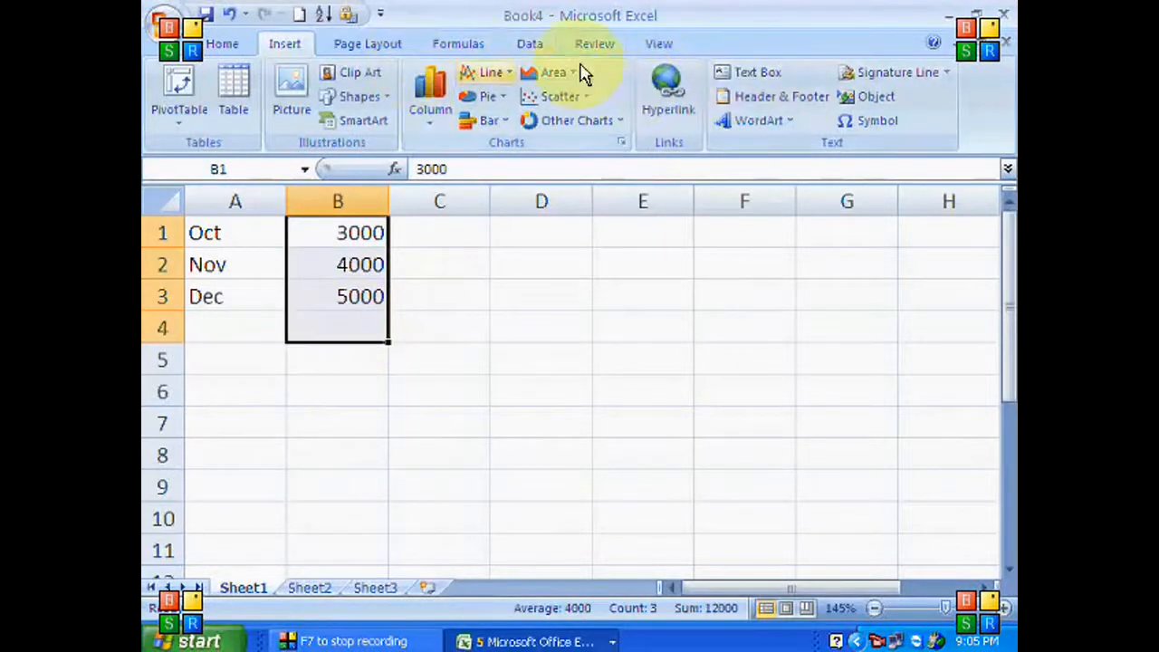
pyautogui.click(222, 43)
pyautogui.click(893, 72)
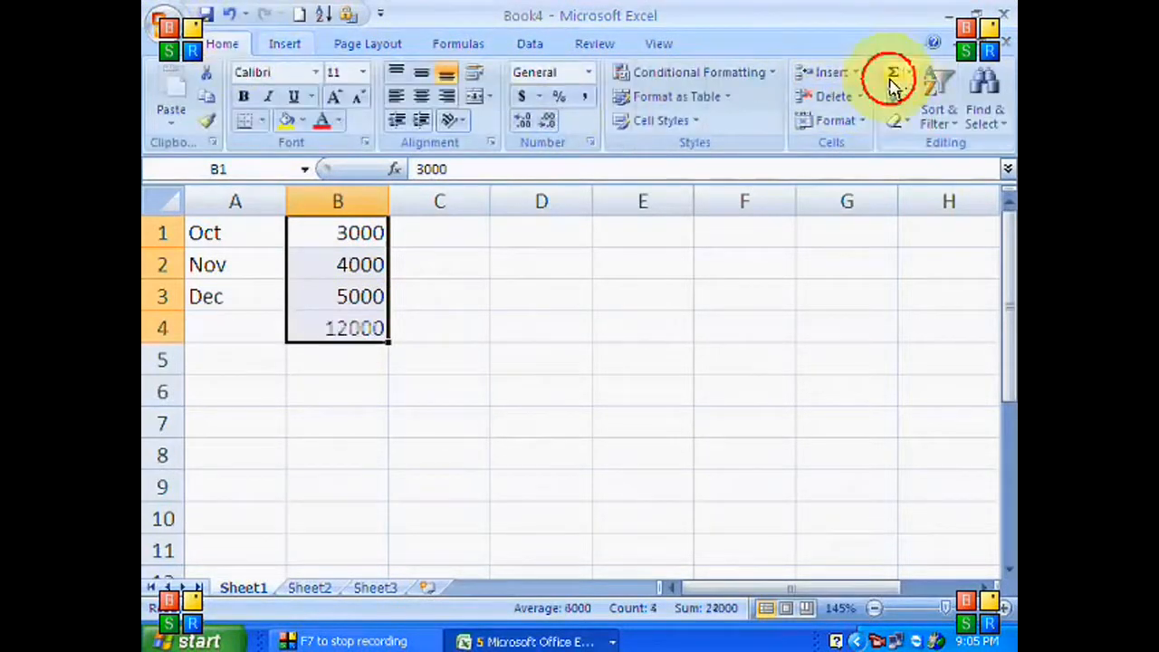
# - Switch to Book1 and total the January to March values B1 to B3 in cell B4 with AutoSum
pyautogui.click(466, 640)
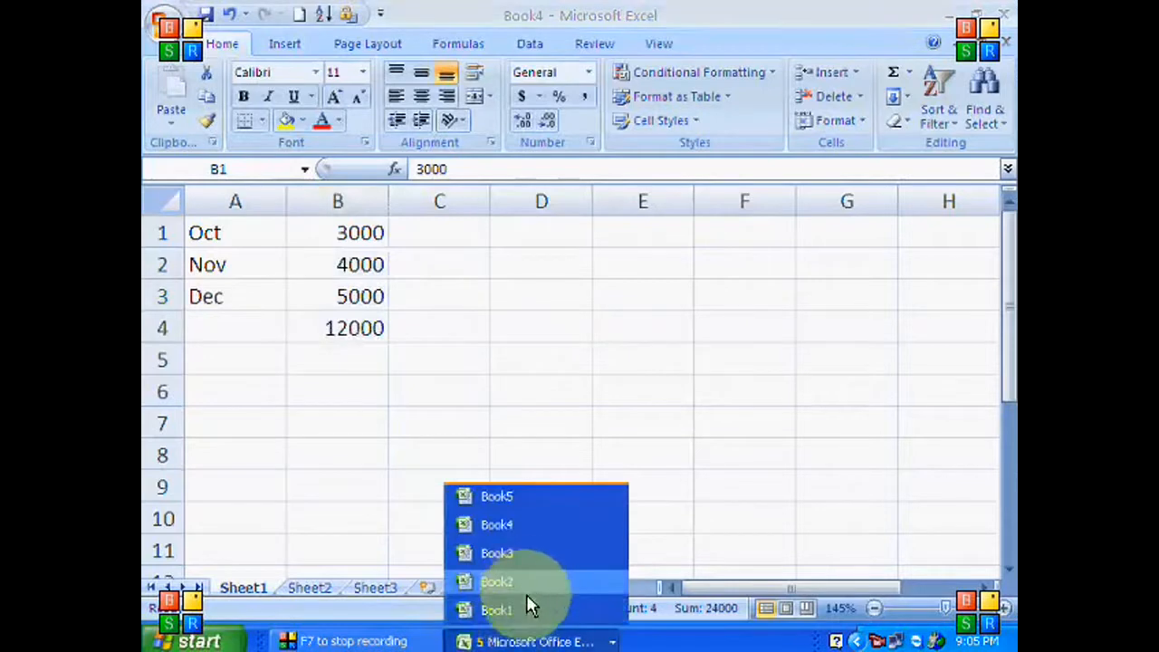
pyautogui.click(524, 608)
pyautogui.moveTo(365, 237); pyautogui.dragTo(380, 342)
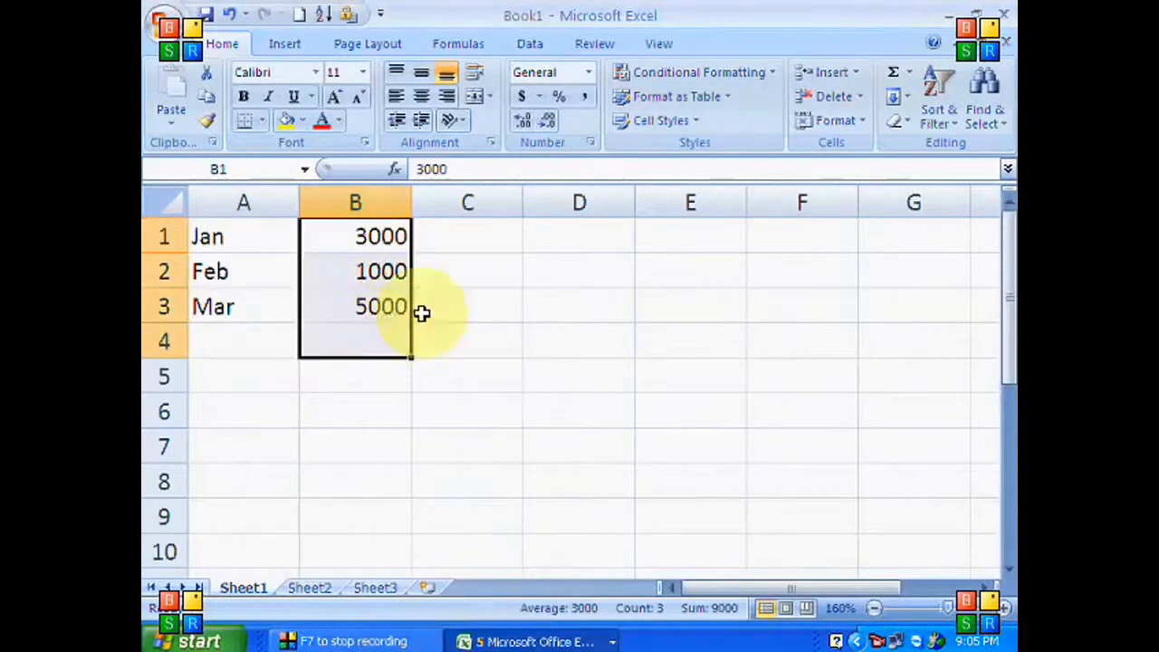
pyautogui.click(879, 72)
# - Switch to Book2 and total the April to June values B1 to B3 in cell B4 with AutoSum
pyautogui.click(566, 639)
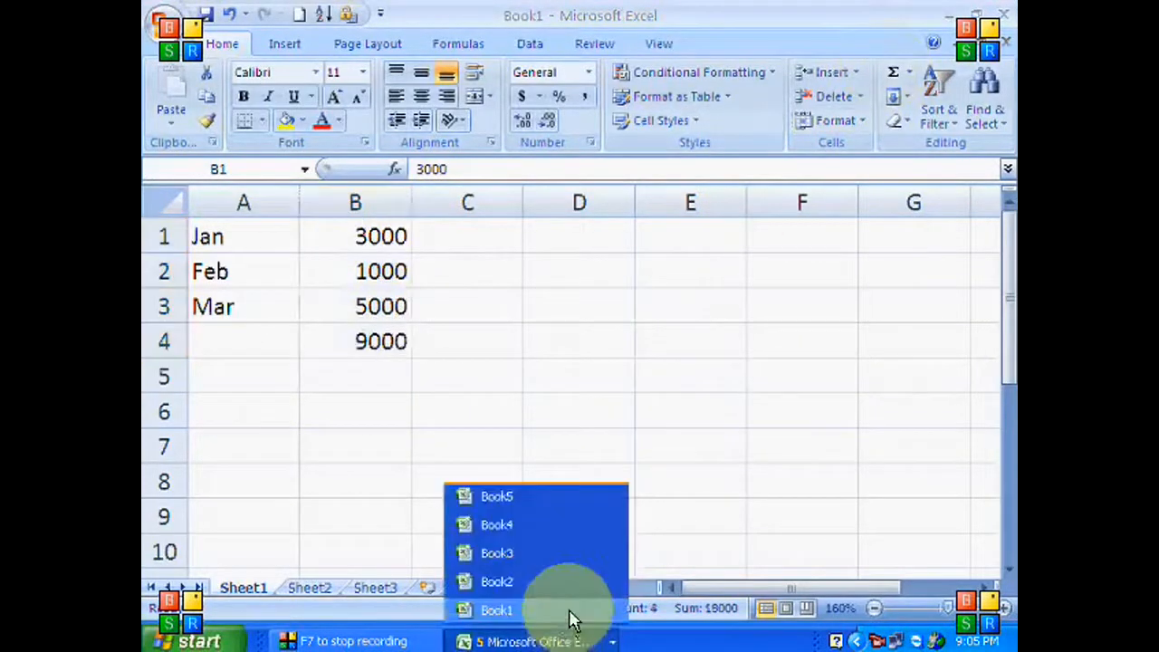
pyautogui.click(568, 589)
pyautogui.moveTo(380, 236); pyautogui.dragTo(385, 342)
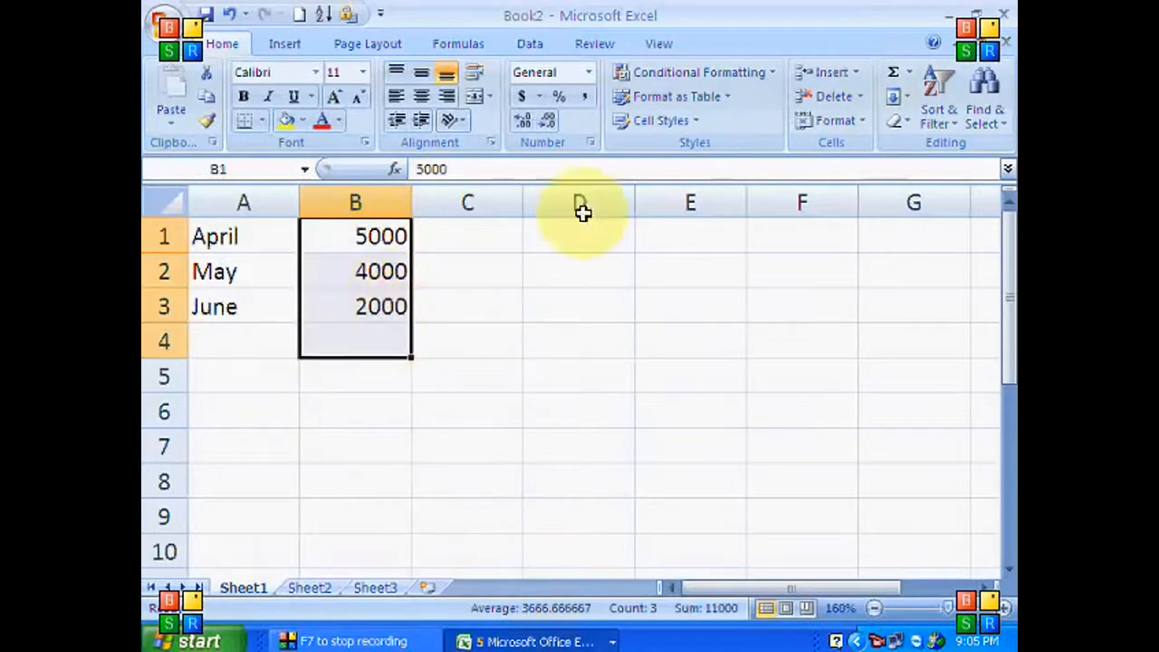
pyautogui.click(894, 73)
# - Switch to Book3 and total the July to September values B1 to B3 in cell B4 with AutoSum
pyautogui.click(580, 642)
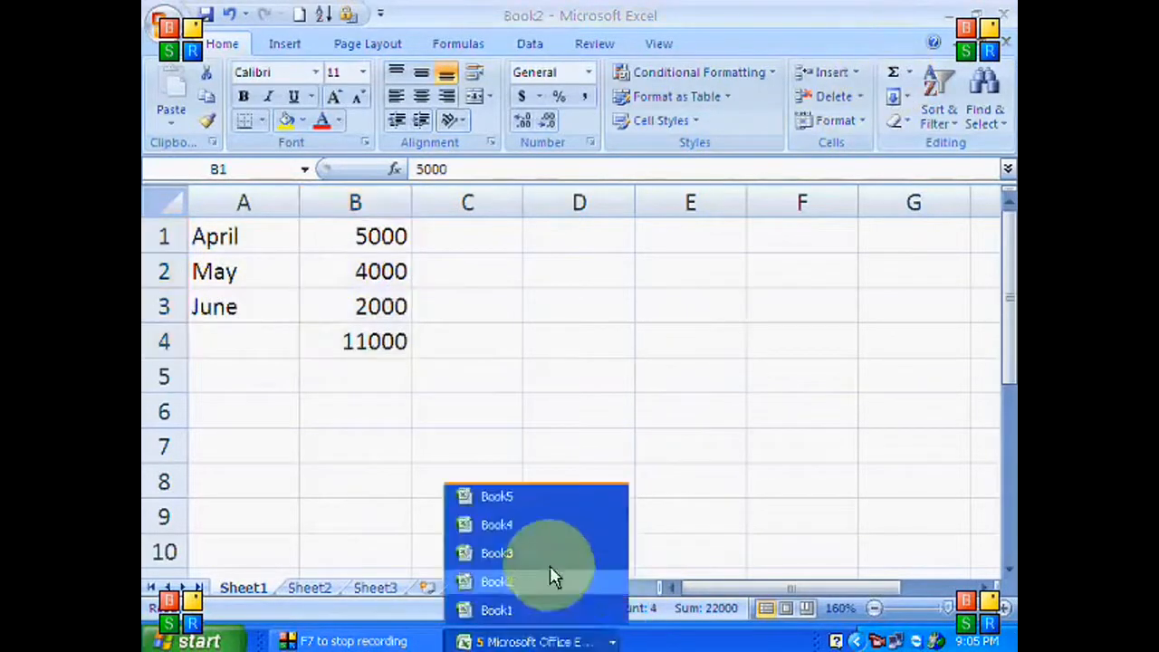
pyautogui.click(550, 565)
pyautogui.moveTo(375, 246); pyautogui.dragTo(385, 340)
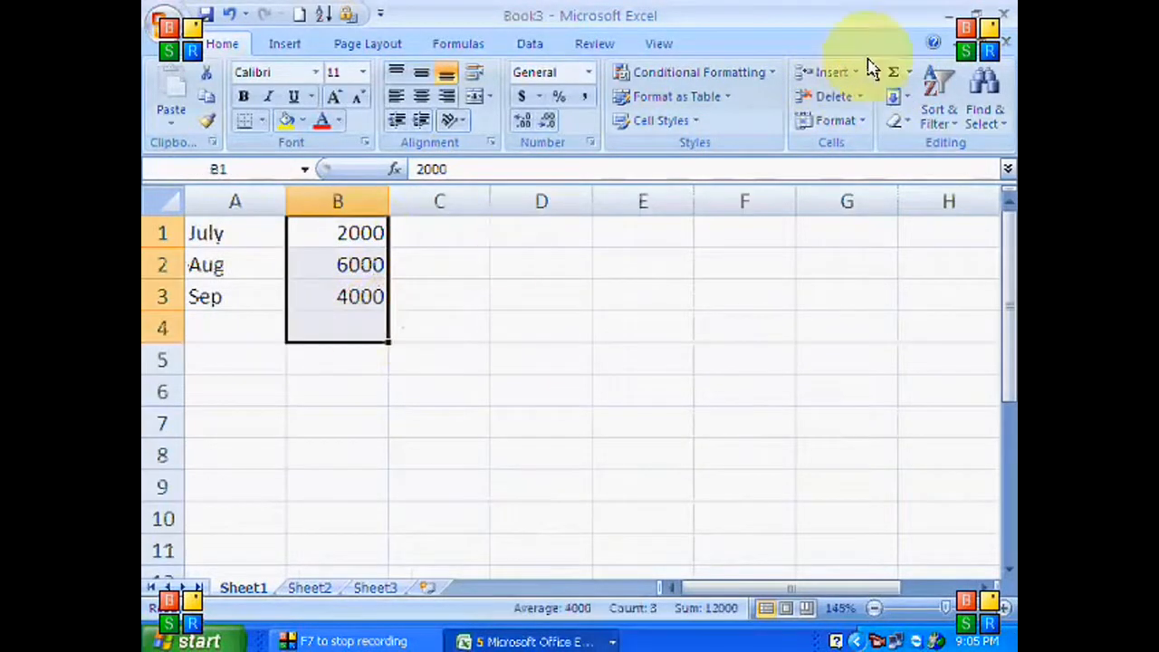
pyautogui.click(893, 73)
# - Switch to Book4 and check the October to December total in cell B4
pyautogui.click(535, 641)
pyautogui.click(566, 526)
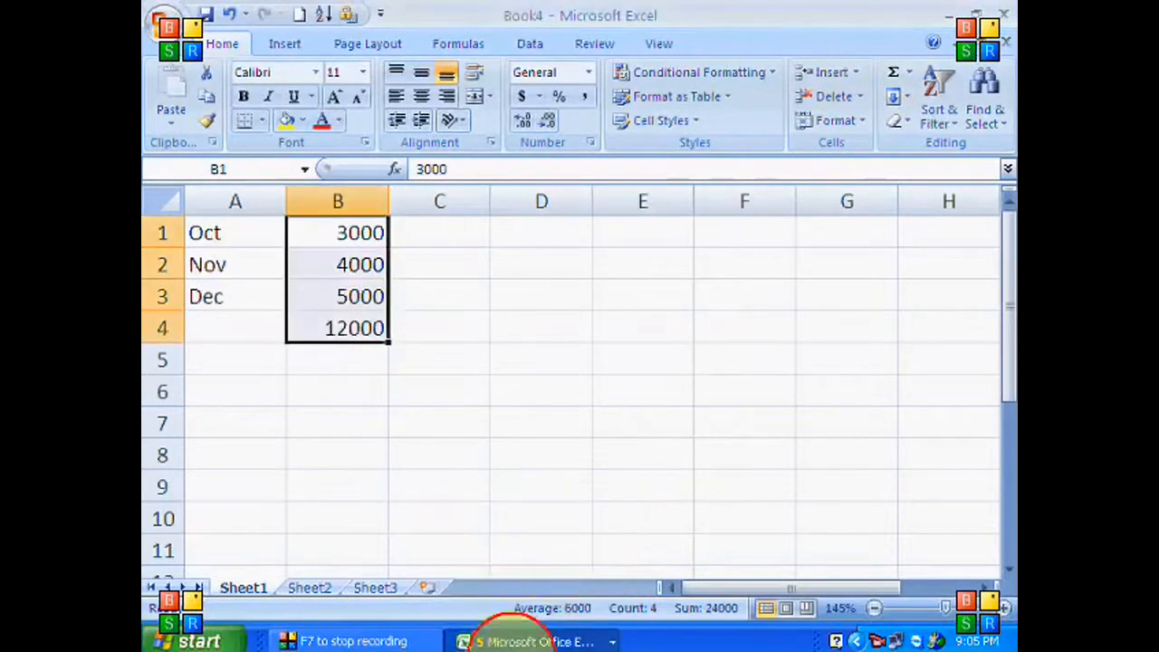
pyautogui.click(512, 645)
pyautogui.click(521, 523)
# - Switch to Book5 and enter the labels First Qut. in cell A1 and Second Qut. in cell A2
pyautogui.click(535, 641)
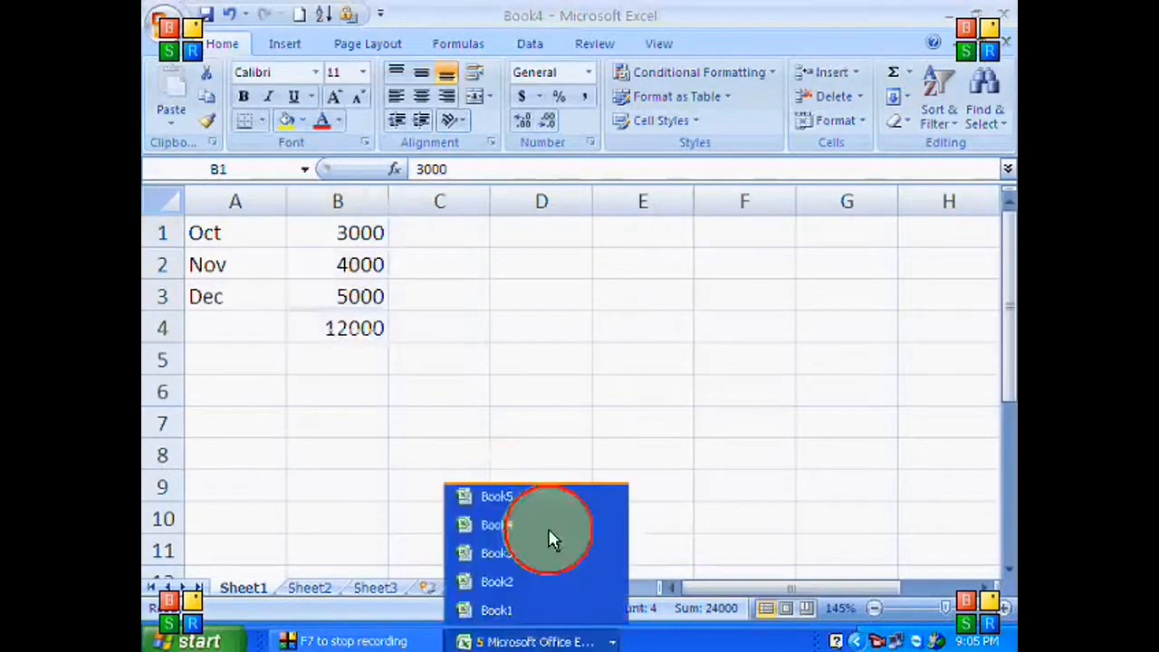
pyautogui.click(530, 495)
pyautogui.write('Fri')
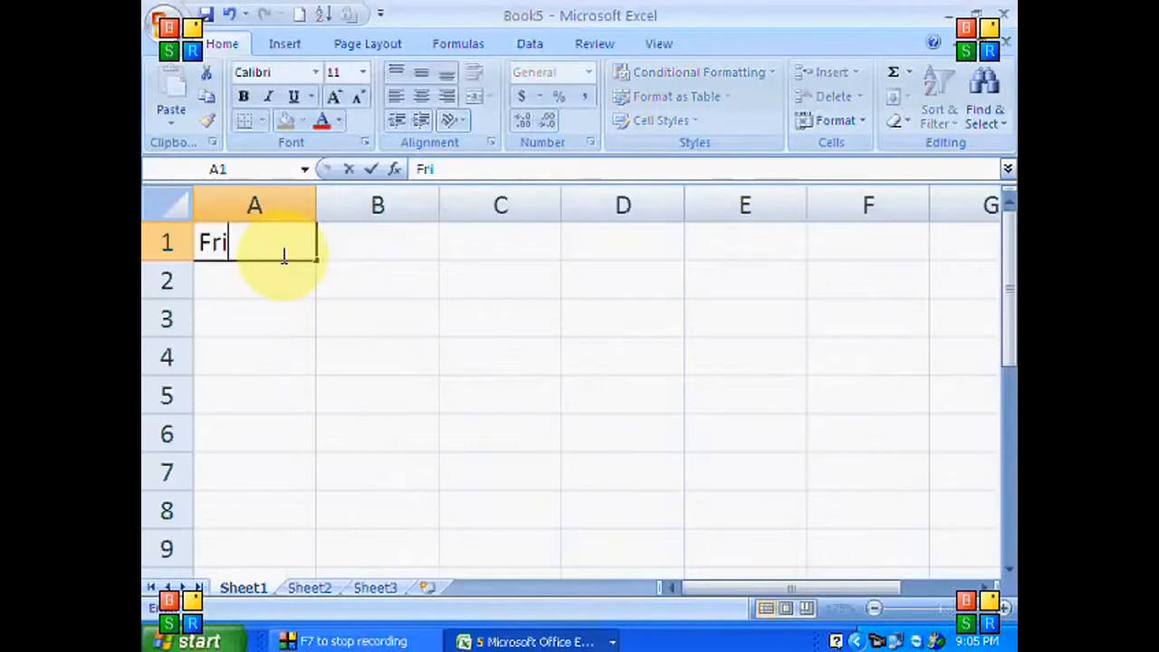
pyautogui.press('BackSpace')
pyautogui.press('BackSpace')
pyautogui.write('irst Qut.')
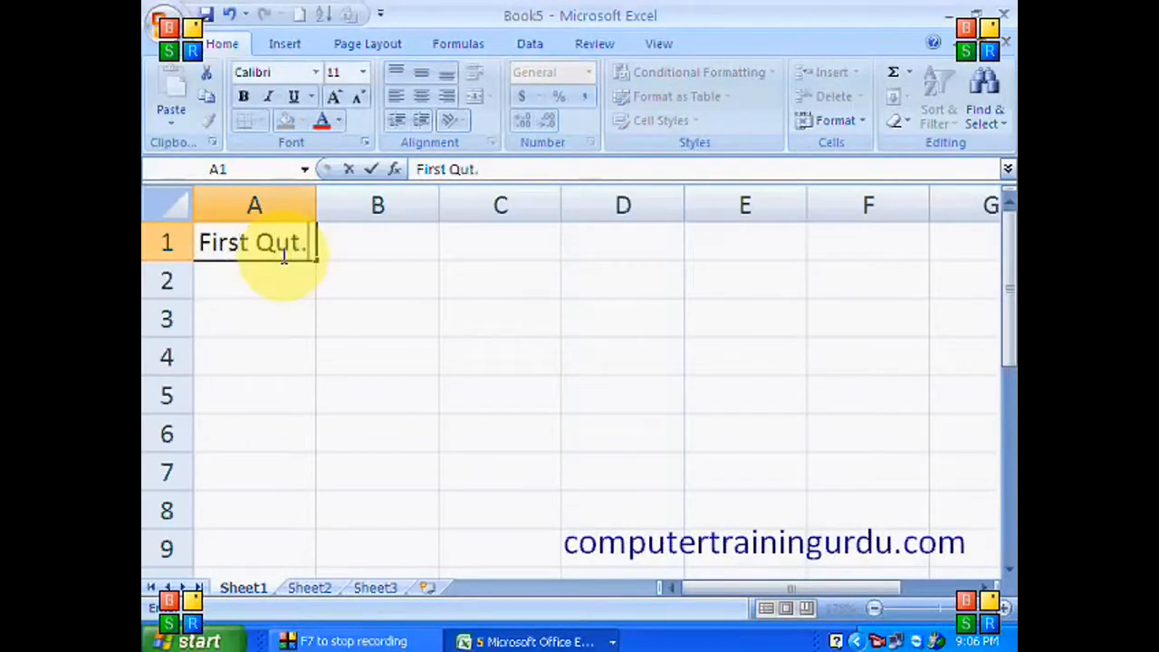
pyautogui.press('Return')
pyautogui.write('Second Qut.')
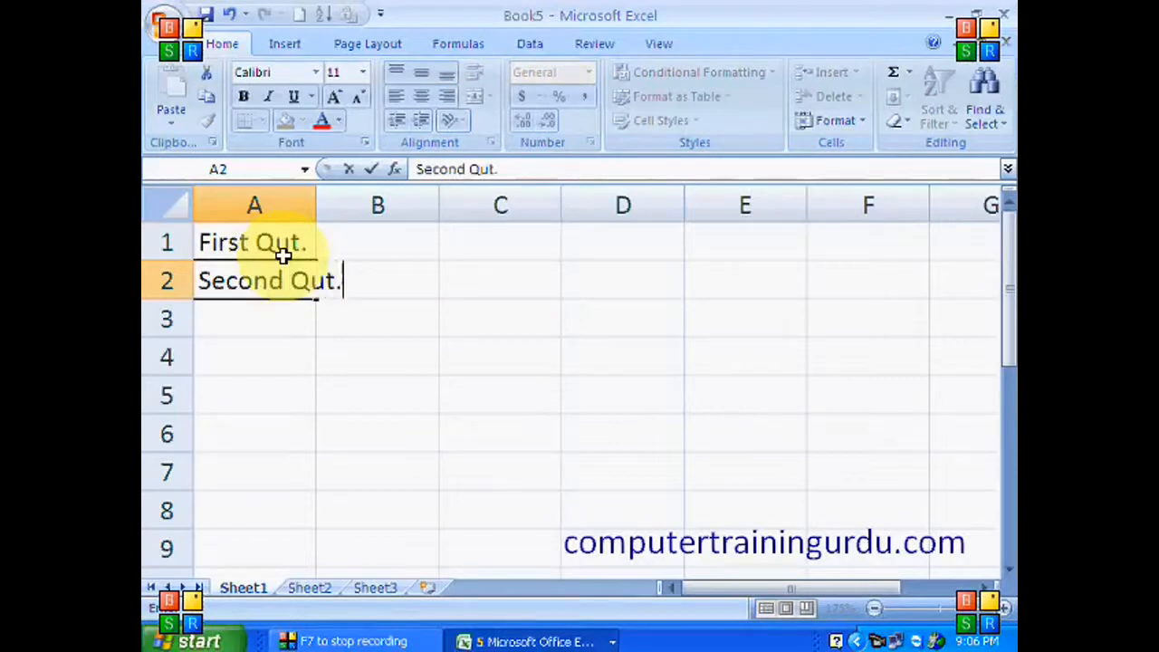
pyautogui.press('Return')
# - Enter Third Qut. in cell A3 and Forth Qut. in cell A4, and widen column A to fit the labels
pyautogui.write('Third Qut')
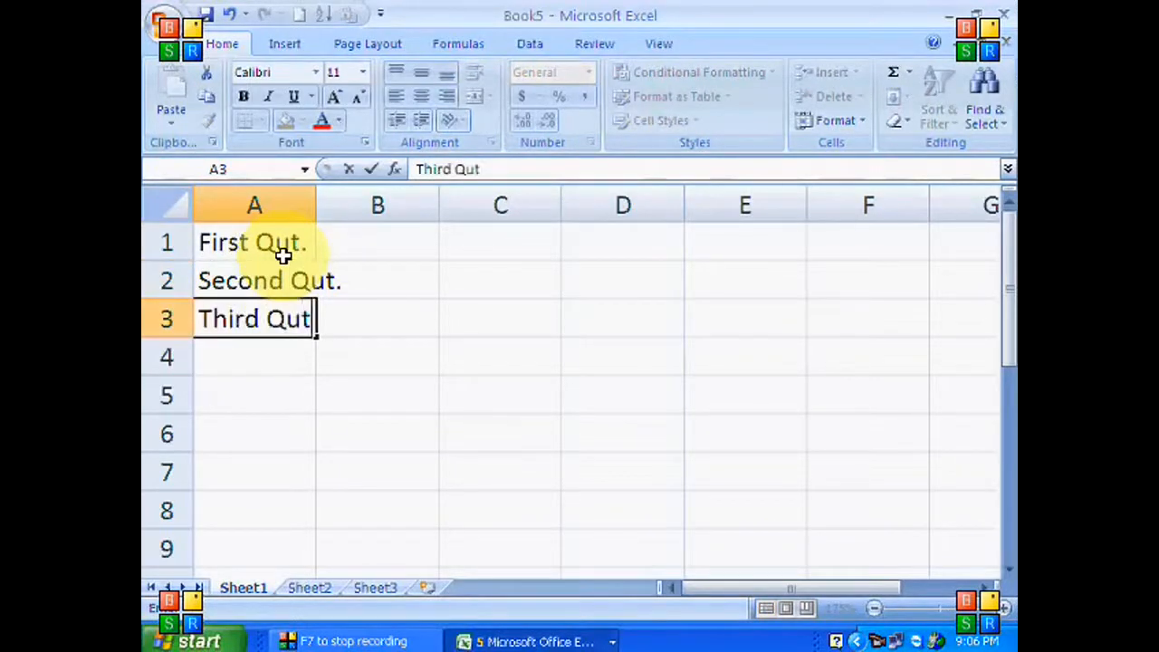
pyautogui.write('/')
pyautogui.press('BackSpace')
pyautogui.write('.')
pyautogui.press('Return')
pyautogui.write('F')
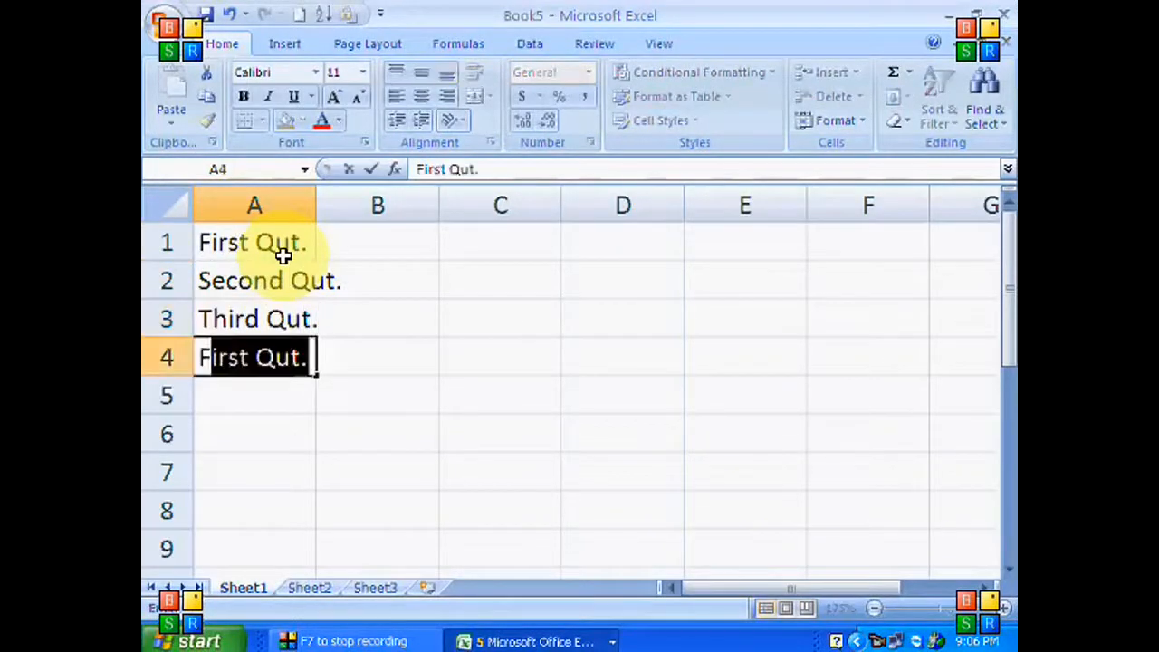
pyautogui.write('orth ')
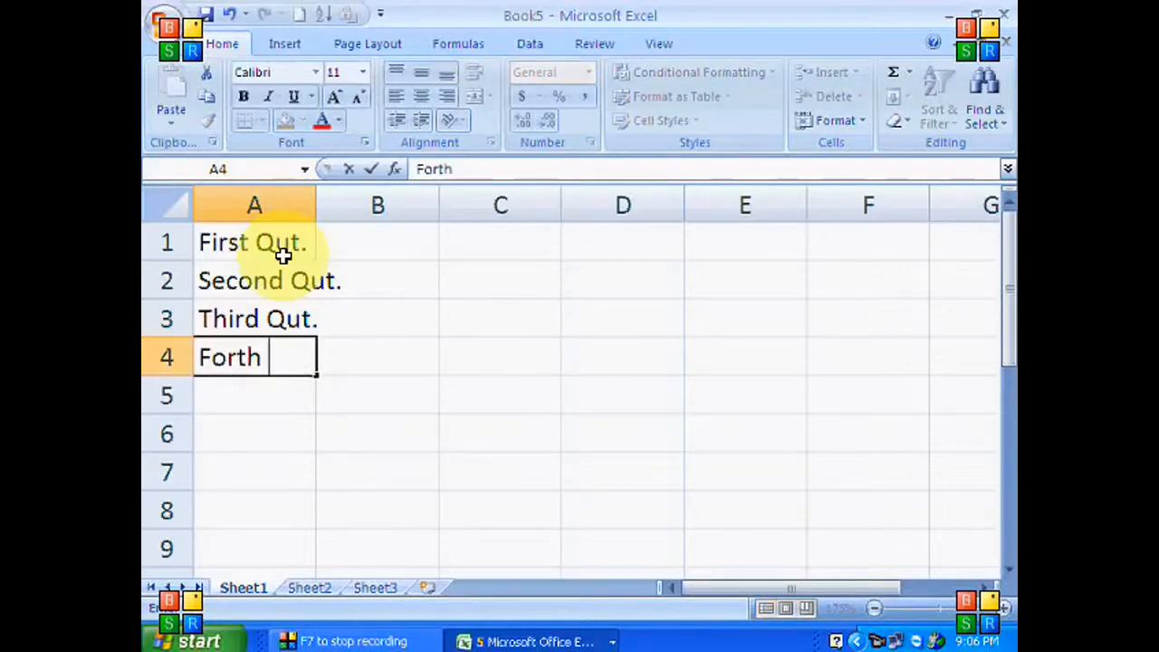
pyautogui.write('Qut.')
pyautogui.press('Tab')
pyautogui.press('Up')
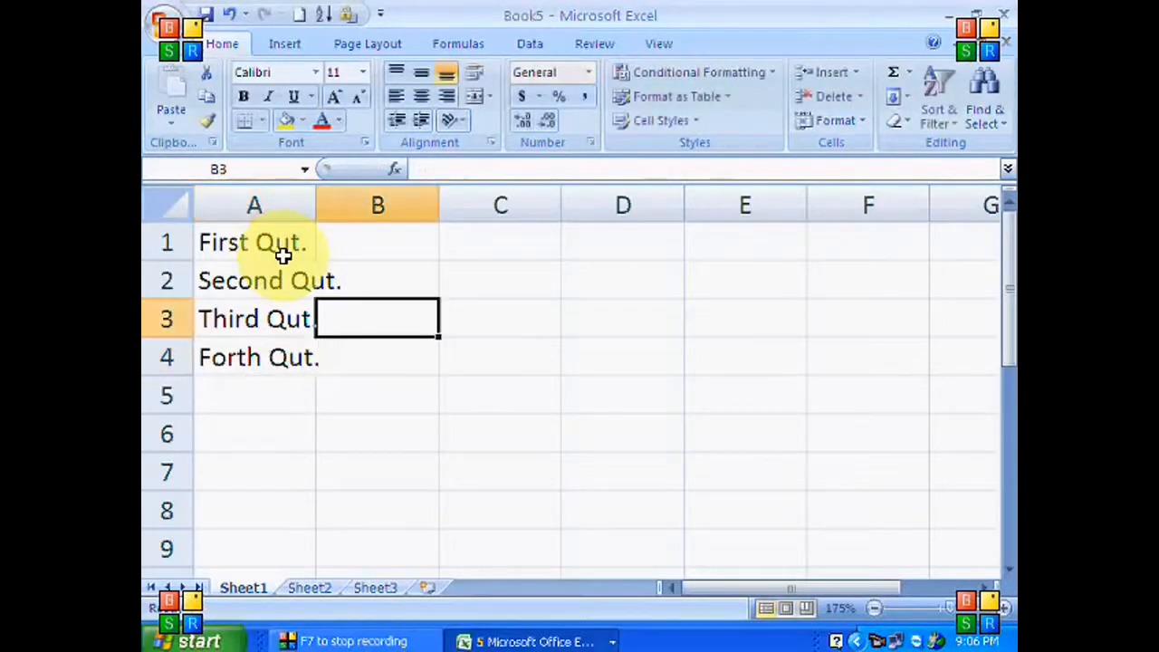
pyautogui.moveTo(314, 217); pyautogui.dragTo(348, 220)
# - Link cell B1 of Book5 to the first-quarter total in cell B4 of Book1's Sheet1
pyautogui.click(378, 233)
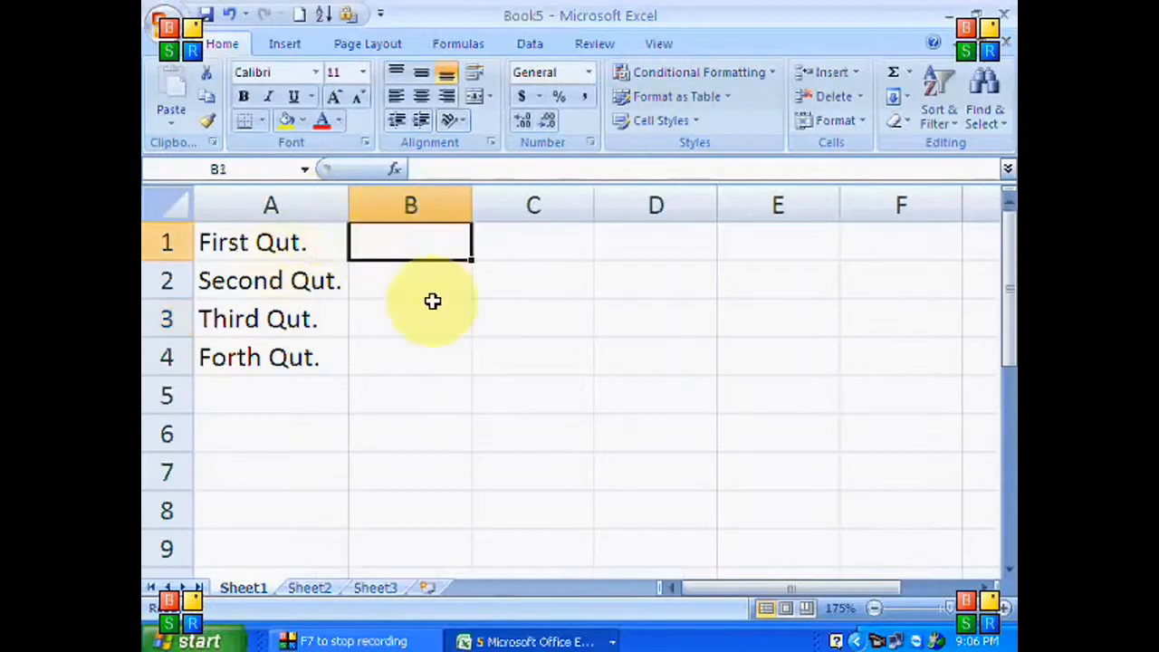
pyautogui.write('=')
pyautogui.click(546, 639)
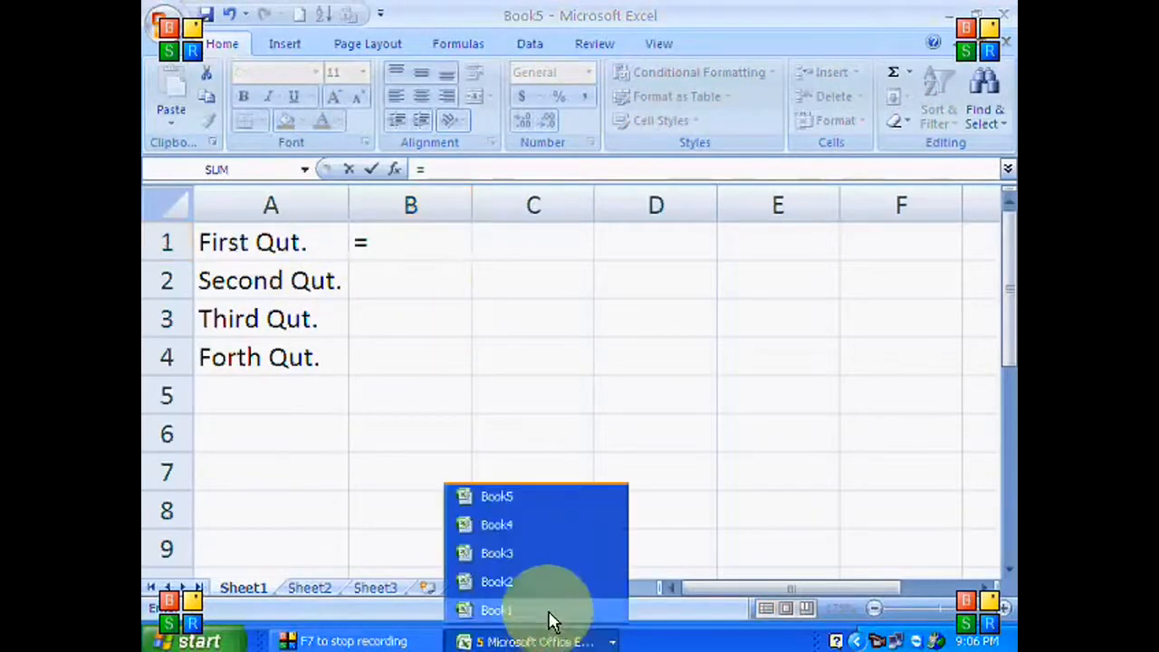
pyautogui.click(551, 612)
pyautogui.click(381, 346)
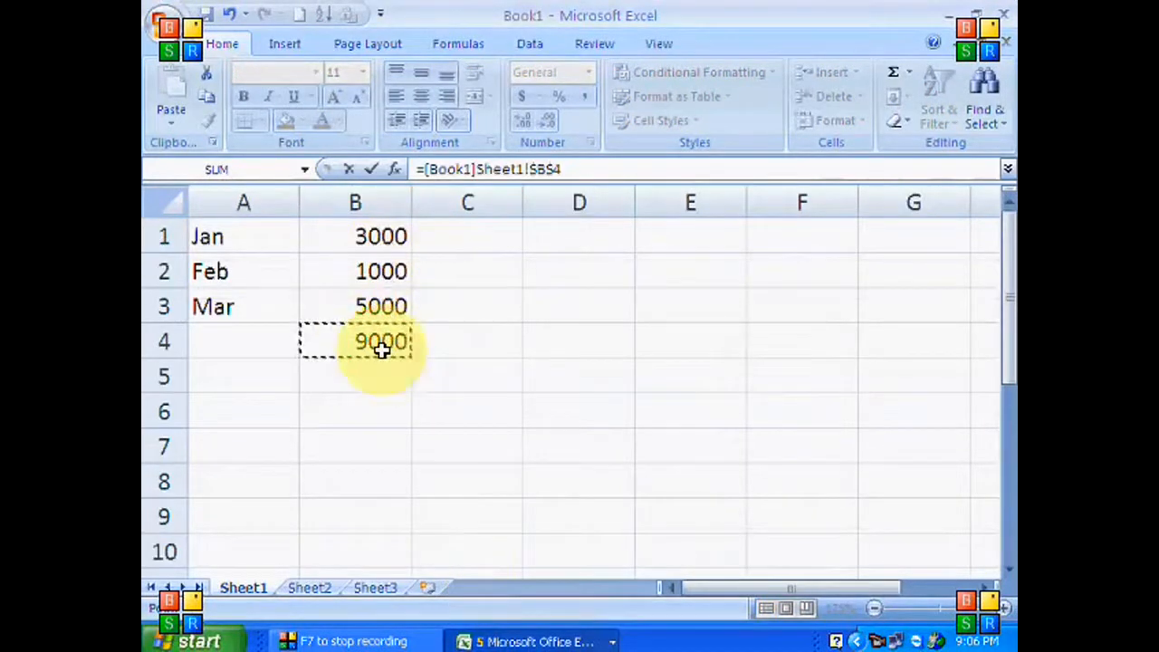
pyautogui.press('Return')
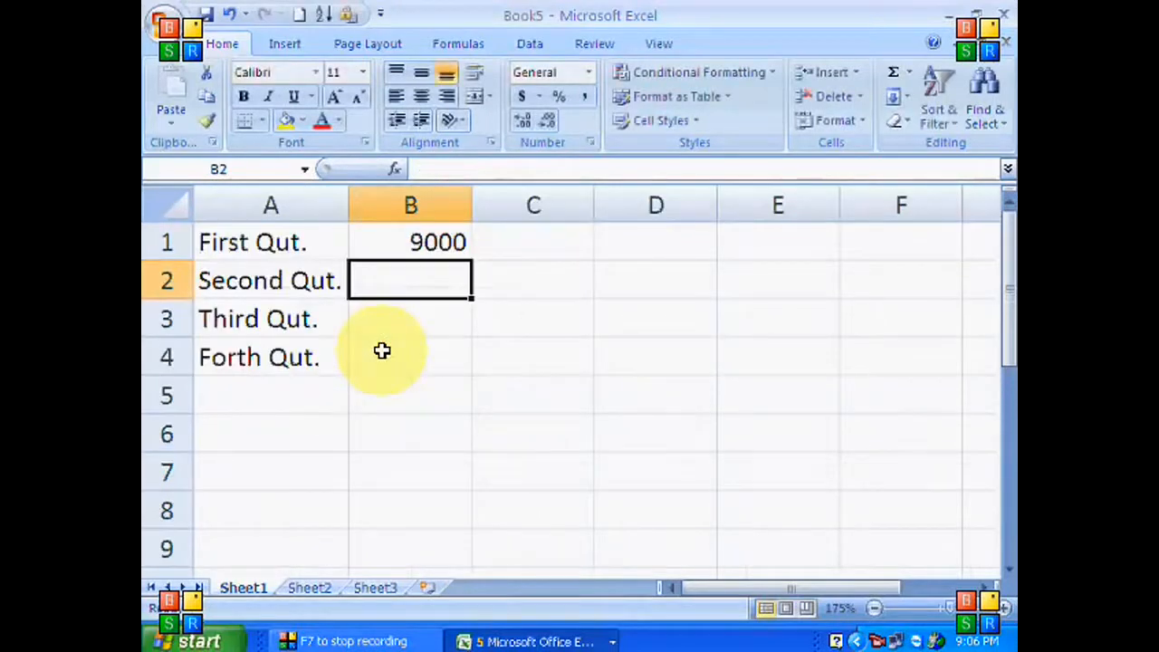
# - Link cell B2 of Book5 to the second-quarter total in cell B4 of Book2
pyautogui.write('=')
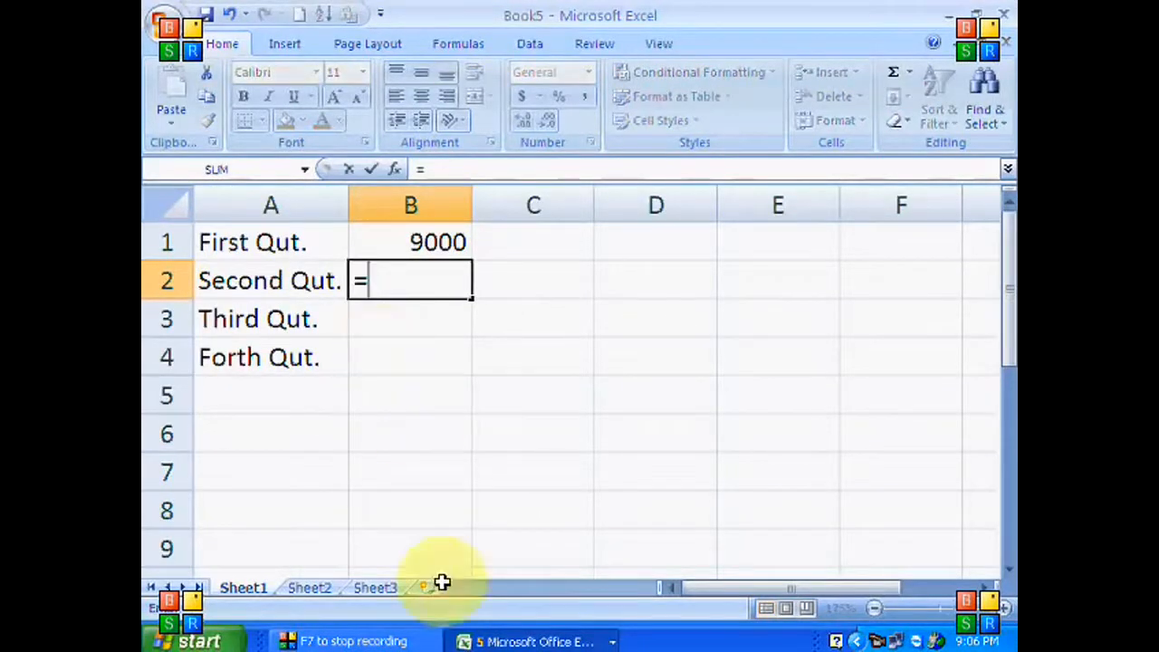
pyautogui.click(535, 641)
pyautogui.click(525, 582)
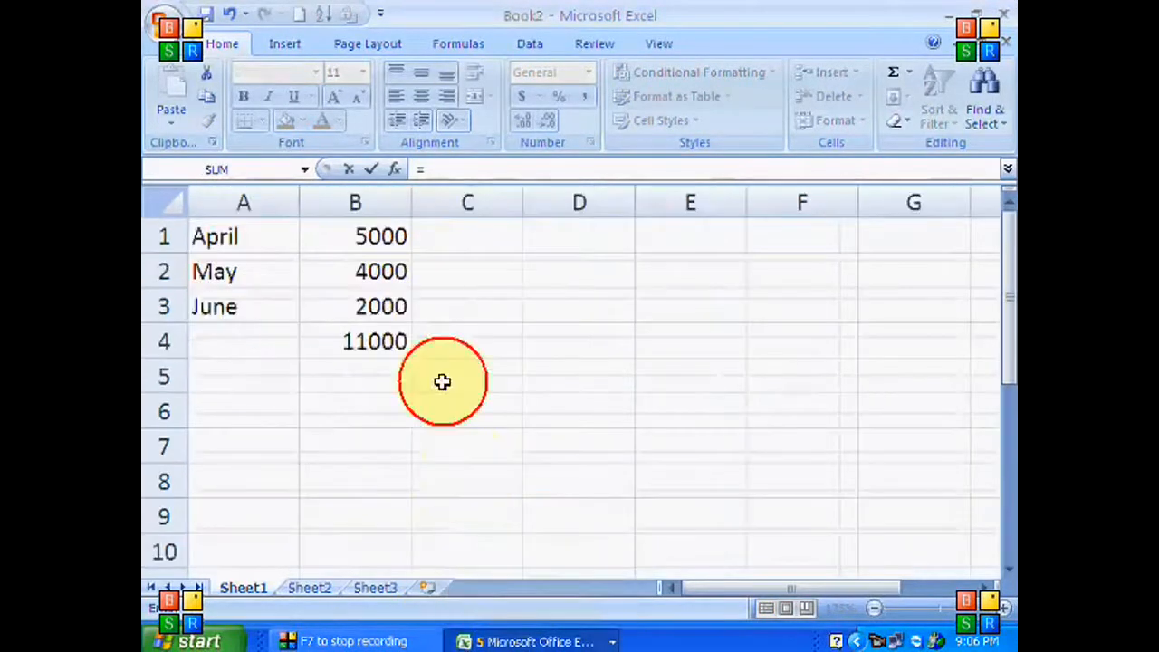
pyautogui.click(352, 345)
pyautogui.press('Return')
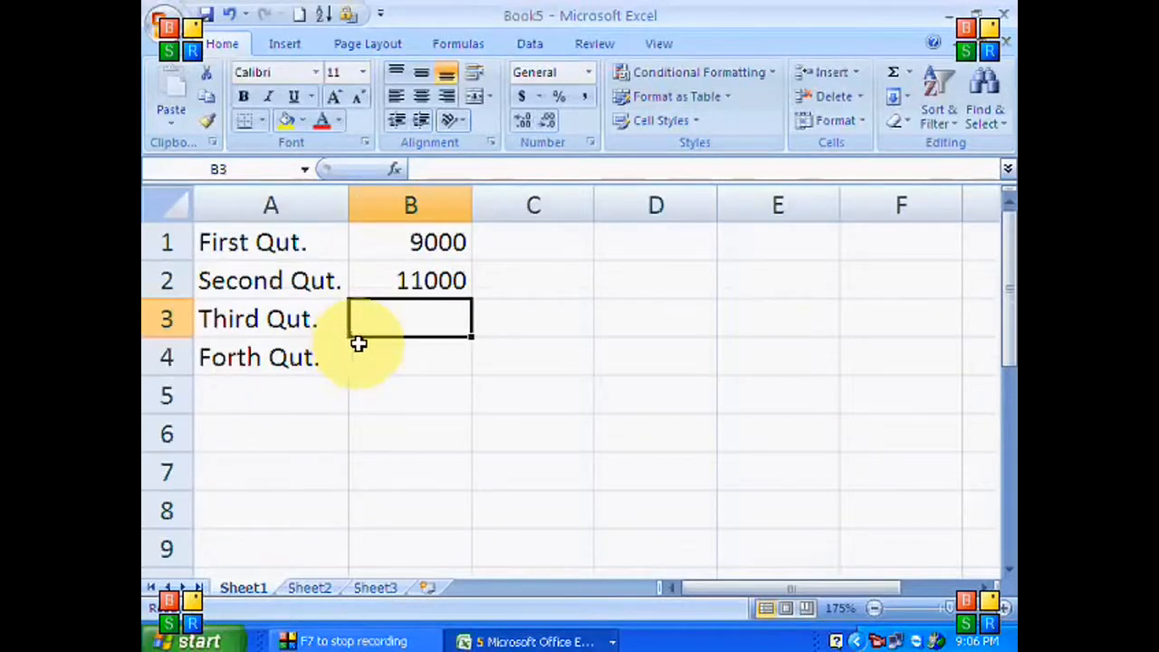
# - Link cell B3 of Book5 to the third-quarter total in cell B4 of Book3
pyautogui.write('=')
pyautogui.click(496, 641)
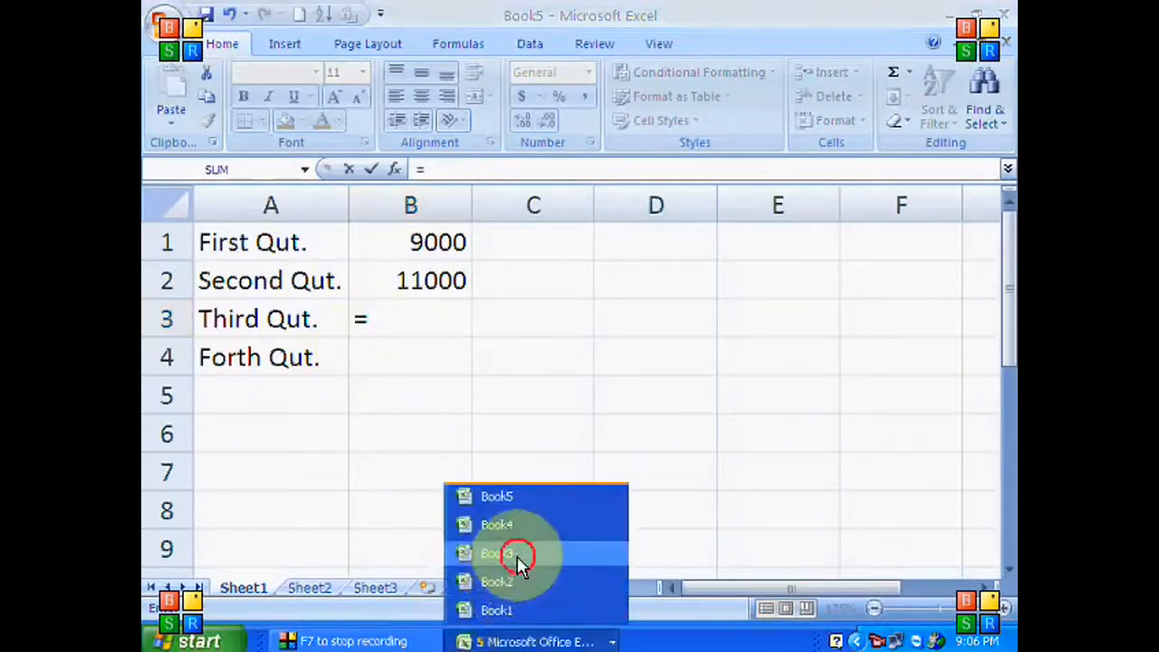
pyautogui.click(521, 561)
pyautogui.click(349, 332)
pyautogui.press('Return')
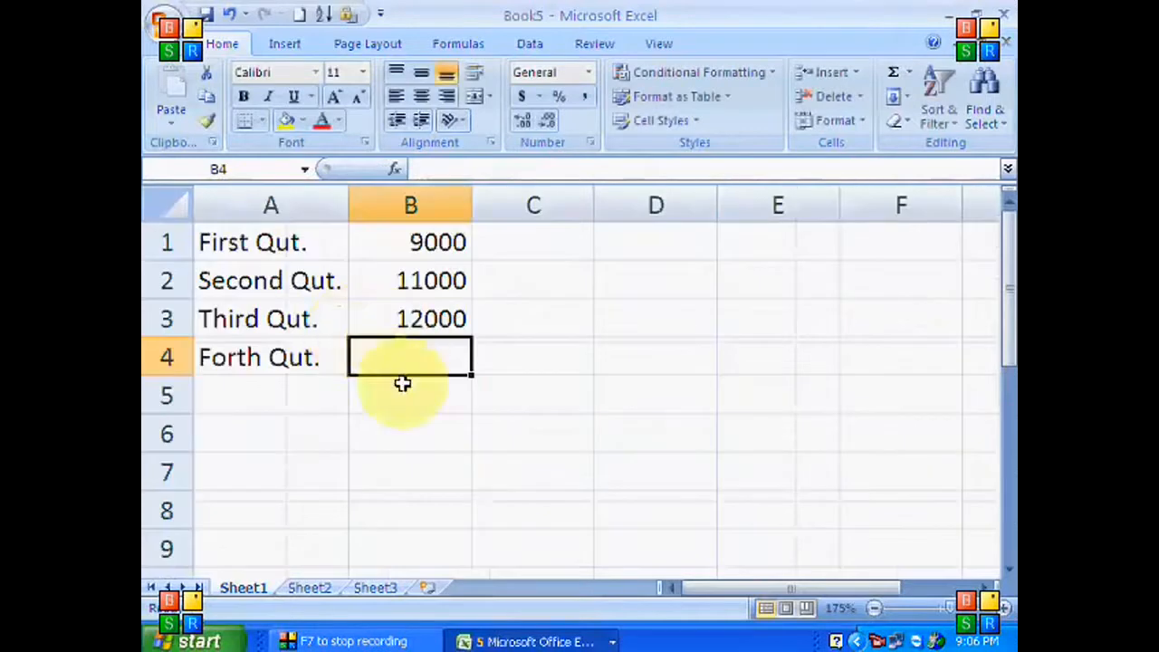
# - Link cell B4 of Book5 to the fourth-quarter total in cell B4 of Book4's Sheet1
pyautogui.click(521, 641)
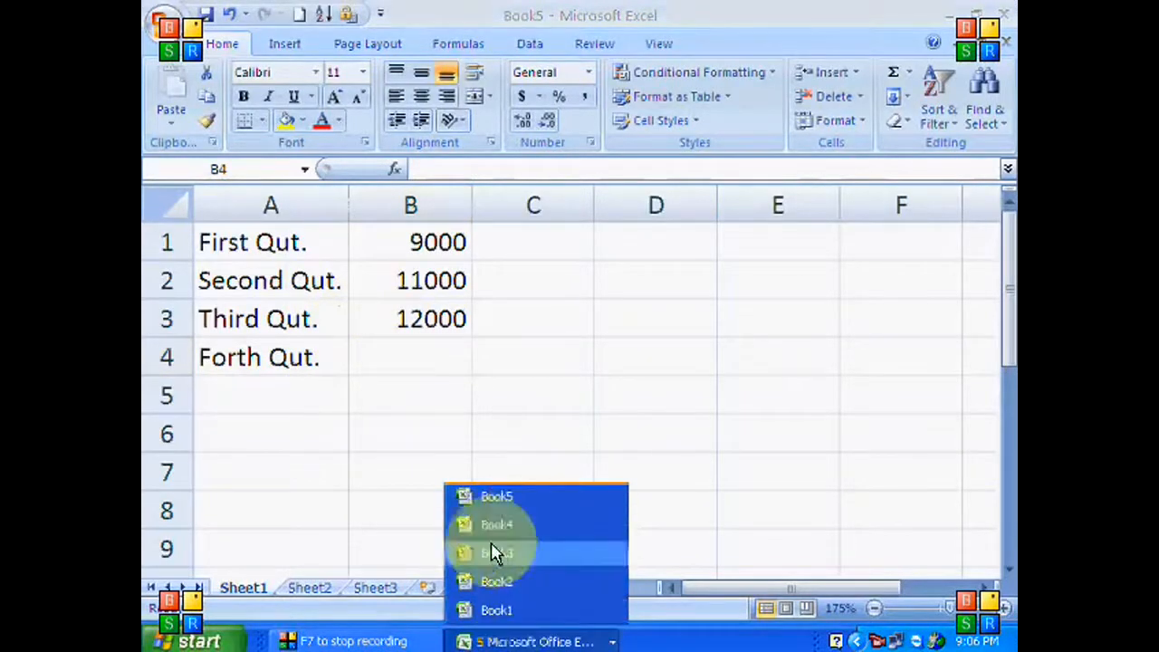
pyautogui.click(404, 366)
pyautogui.write('=')
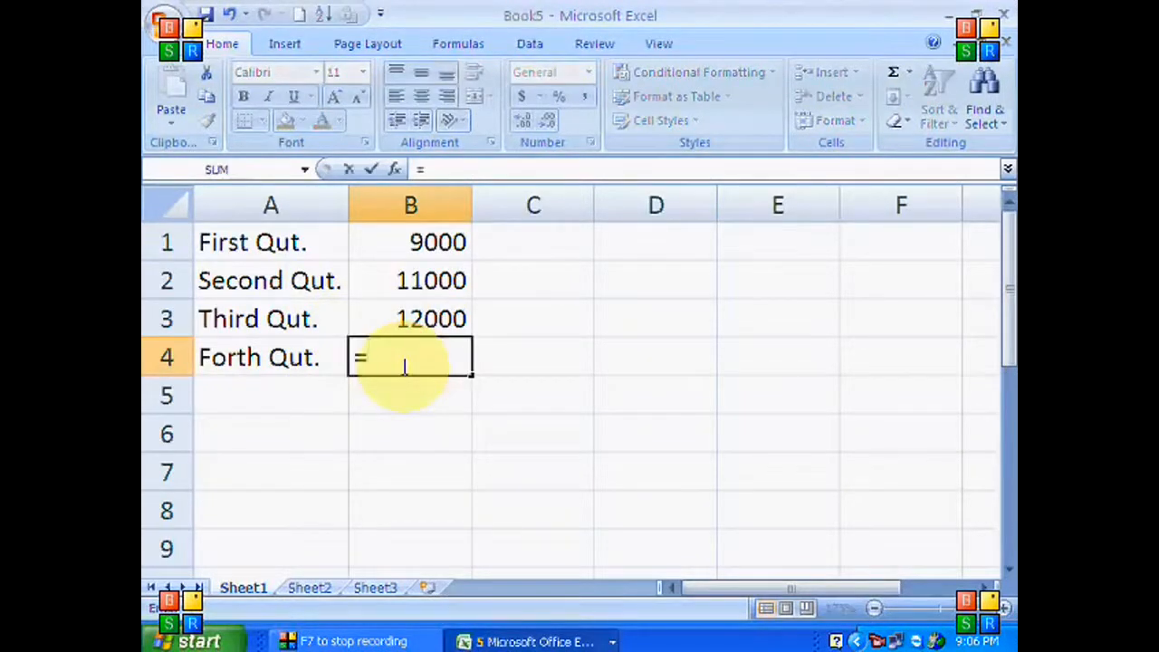
pyautogui.click(525, 642)
pyautogui.click(513, 526)
pyautogui.click(357, 337)
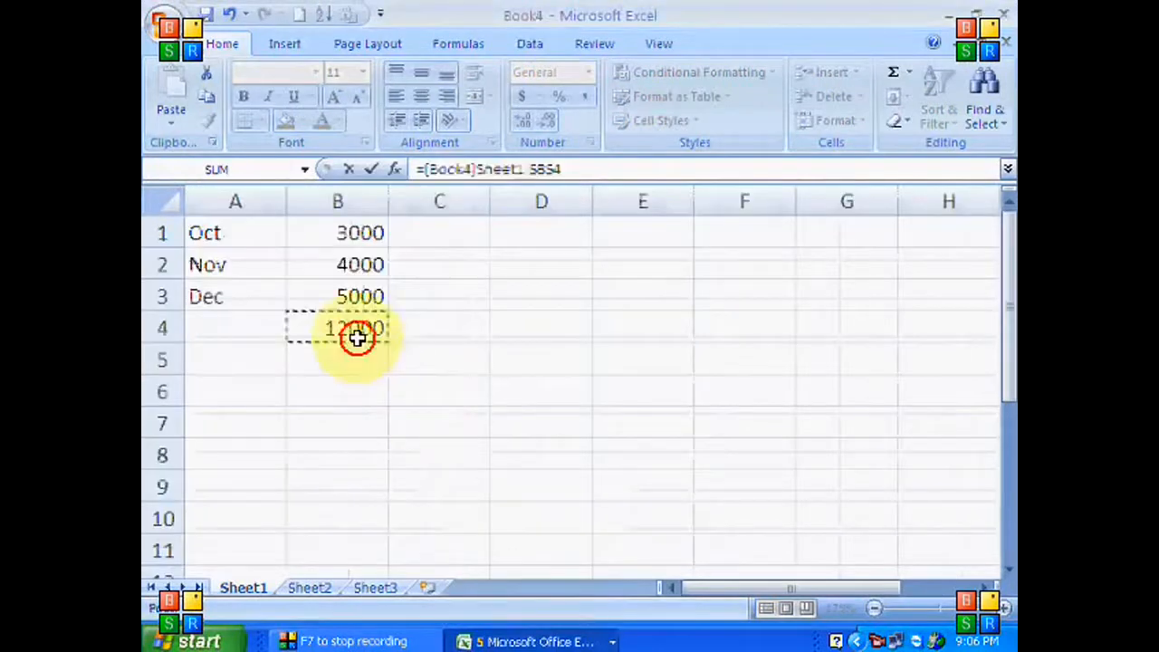
pyautogui.press('Return')
# - Total the four linked quarter values B1 to B4 in cell B5 with AutoSum and check its formula
pyautogui.moveTo(440, 243); pyautogui.dragTo(453, 395)
pyautogui.click(893, 74)
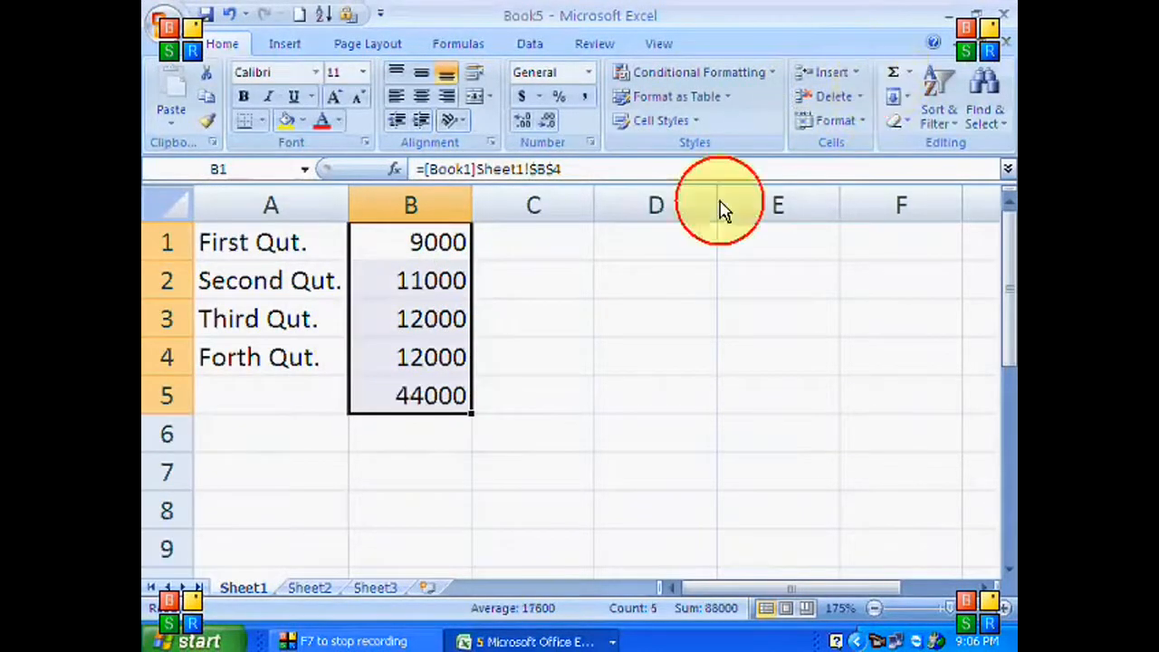
pyautogui.click(447, 395)
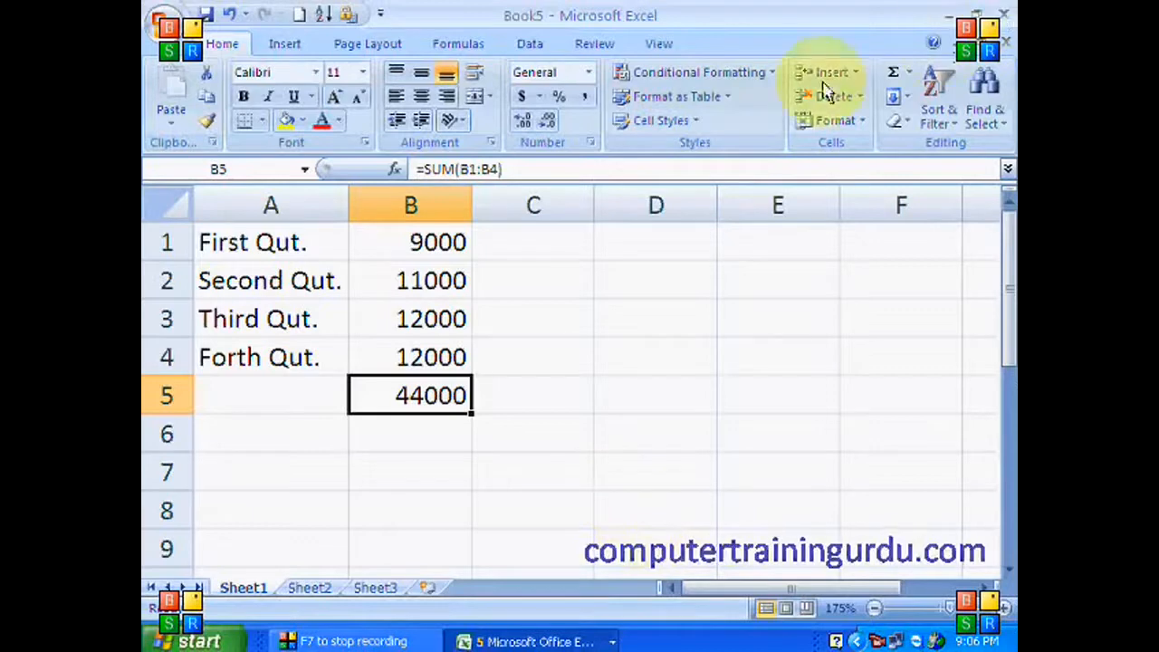
# - Close Book5, choosing to save its changes and accepting the references to unsaved documents
pyautogui.click(1004, 13)
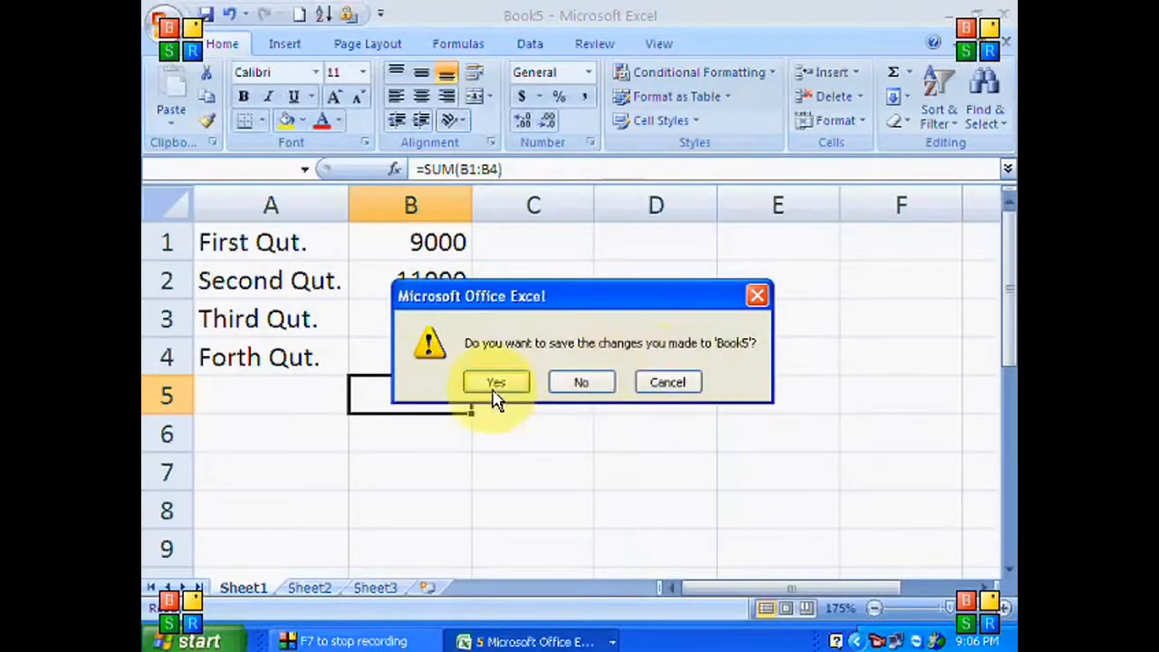
pyautogui.click(498, 387)
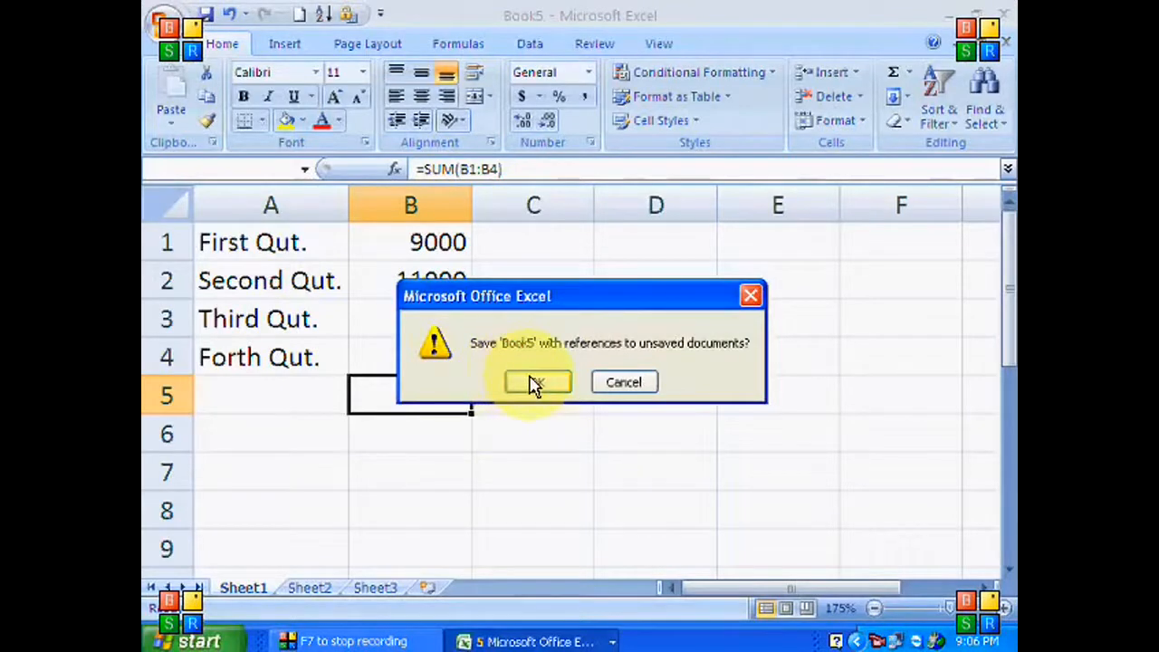
pyautogui.click(536, 384)
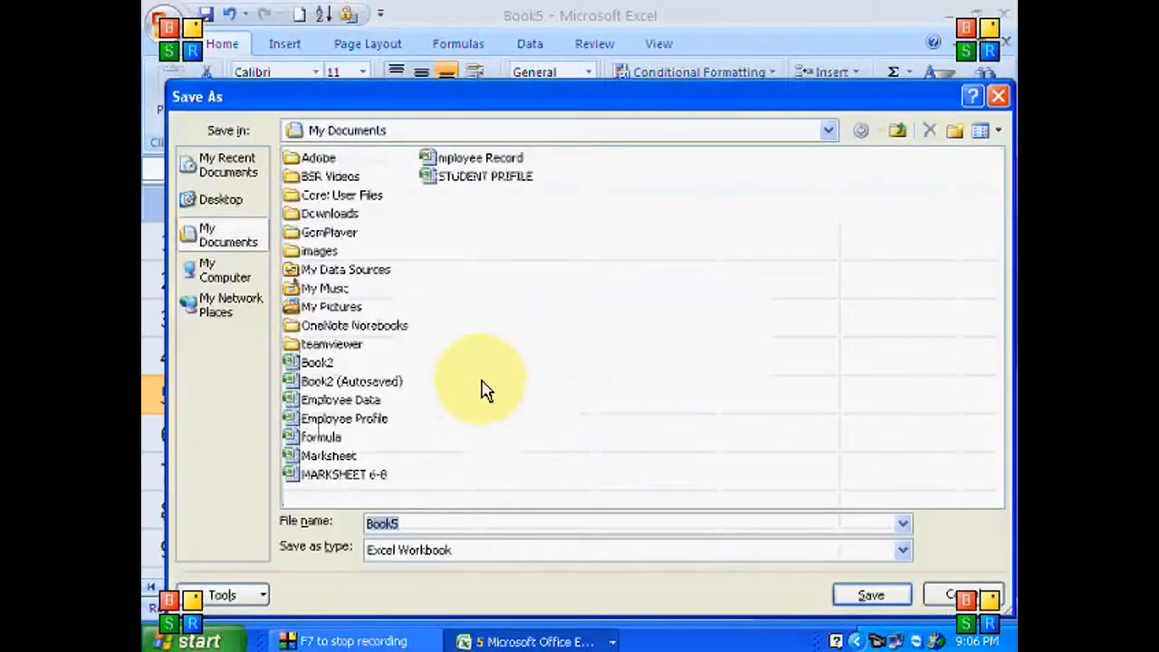
# - Create a folder named Company Business in My Documents and save the summary workbook there as Master File
pyautogui.click(953, 132)
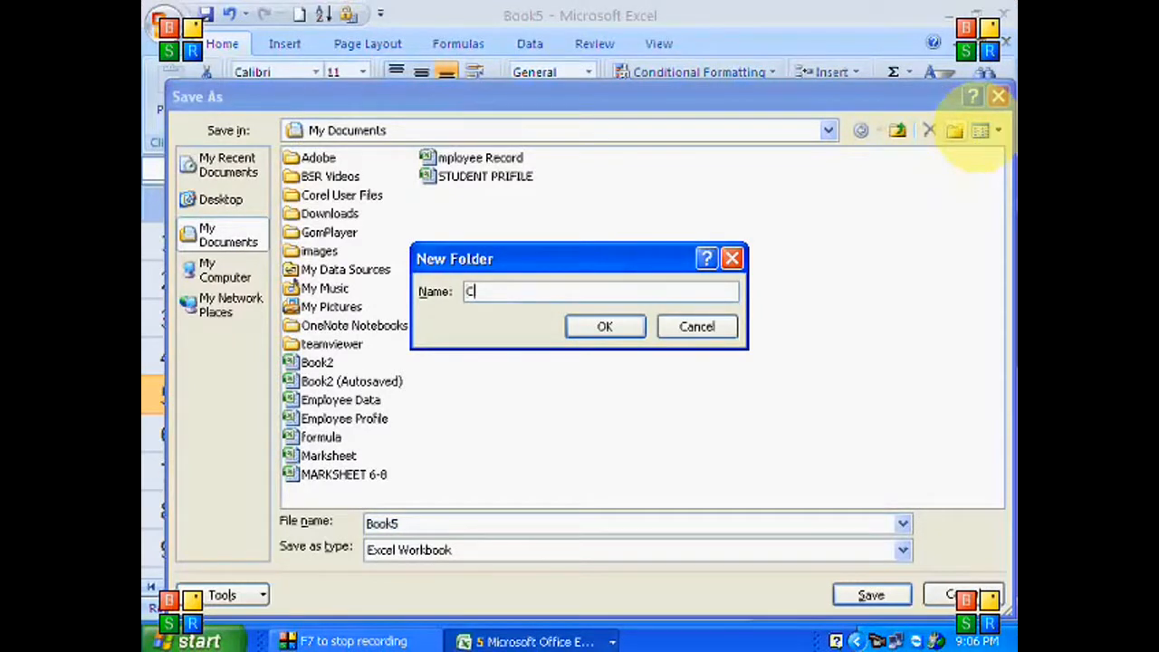
pyautogui.write('Company Bu')
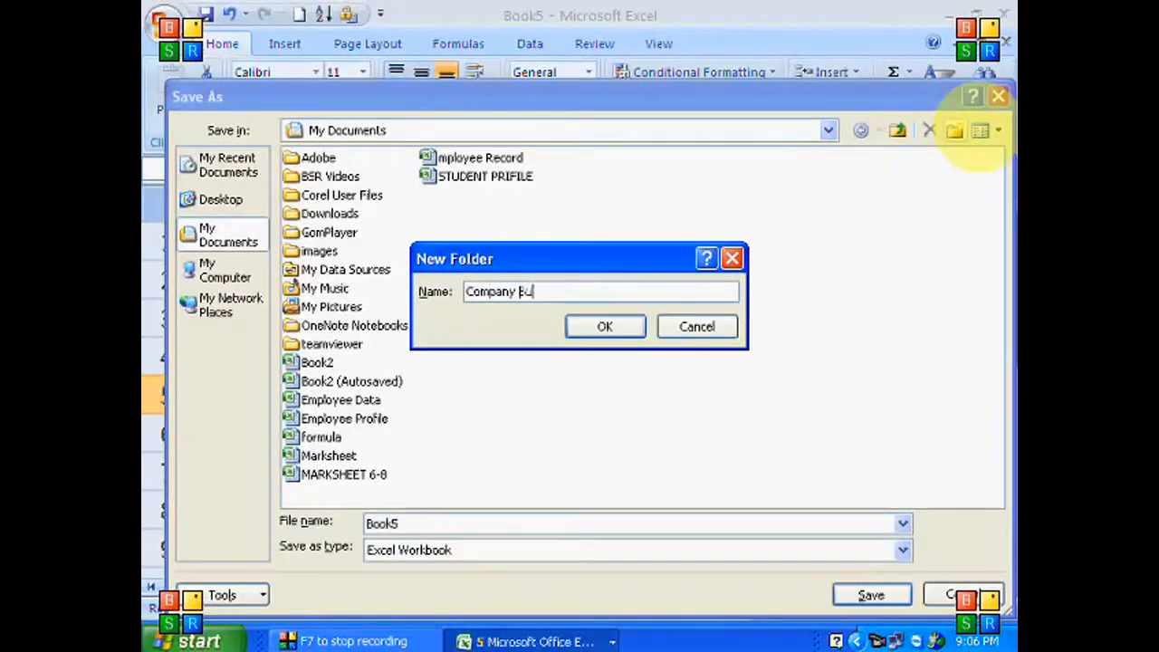
pyautogui.write('siness')
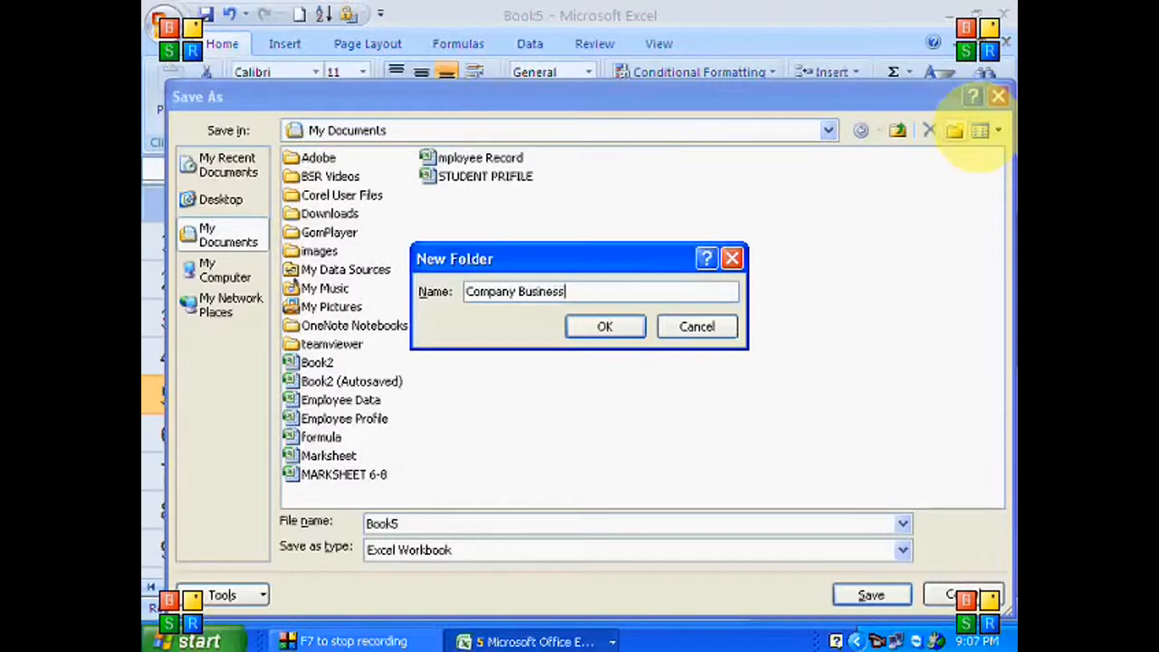
pyautogui.press('Return')
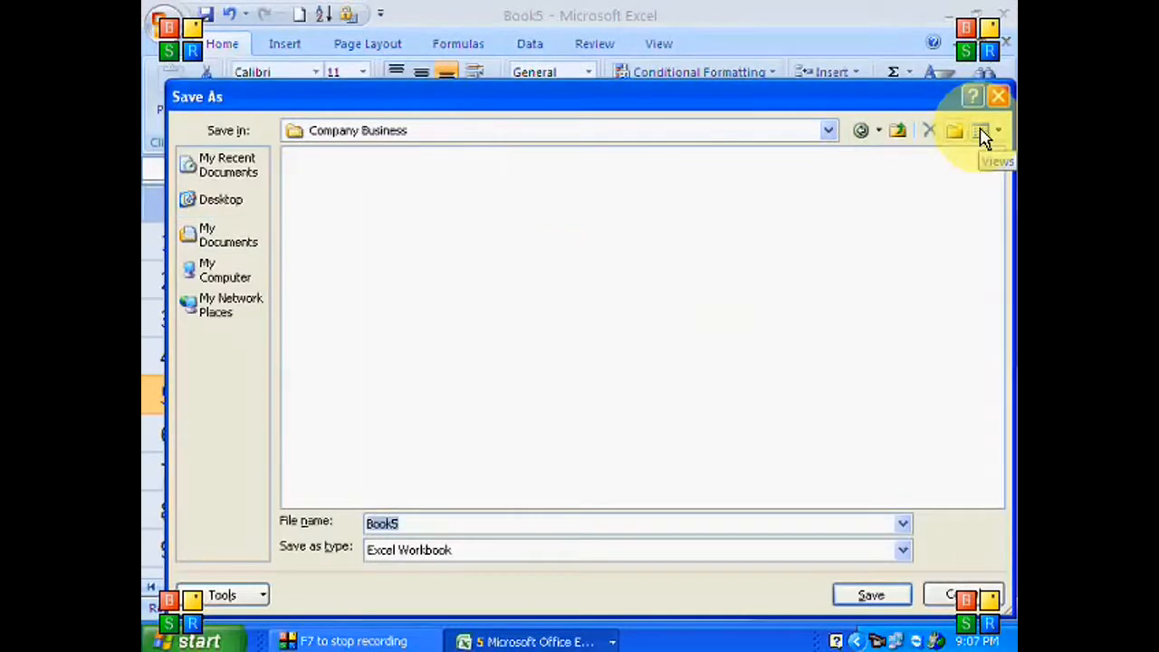
pyautogui.write('Ma')
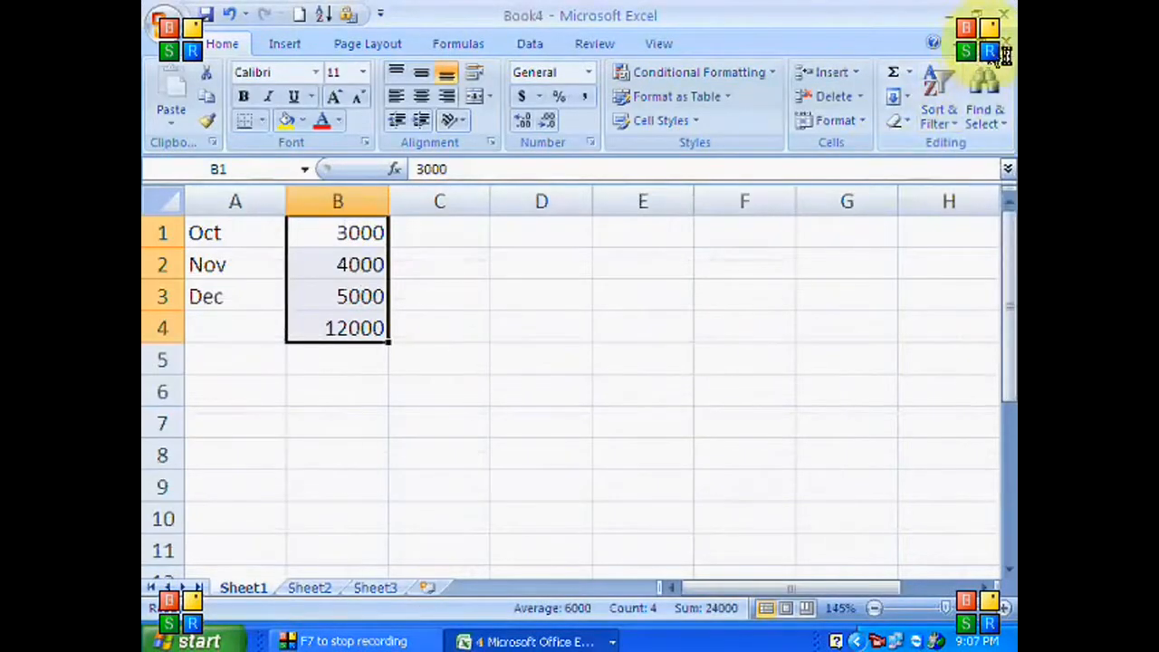
# - Close Book4 and save its changes in the Company Business folder as Forth Qut
pyautogui.click(1003, 45)
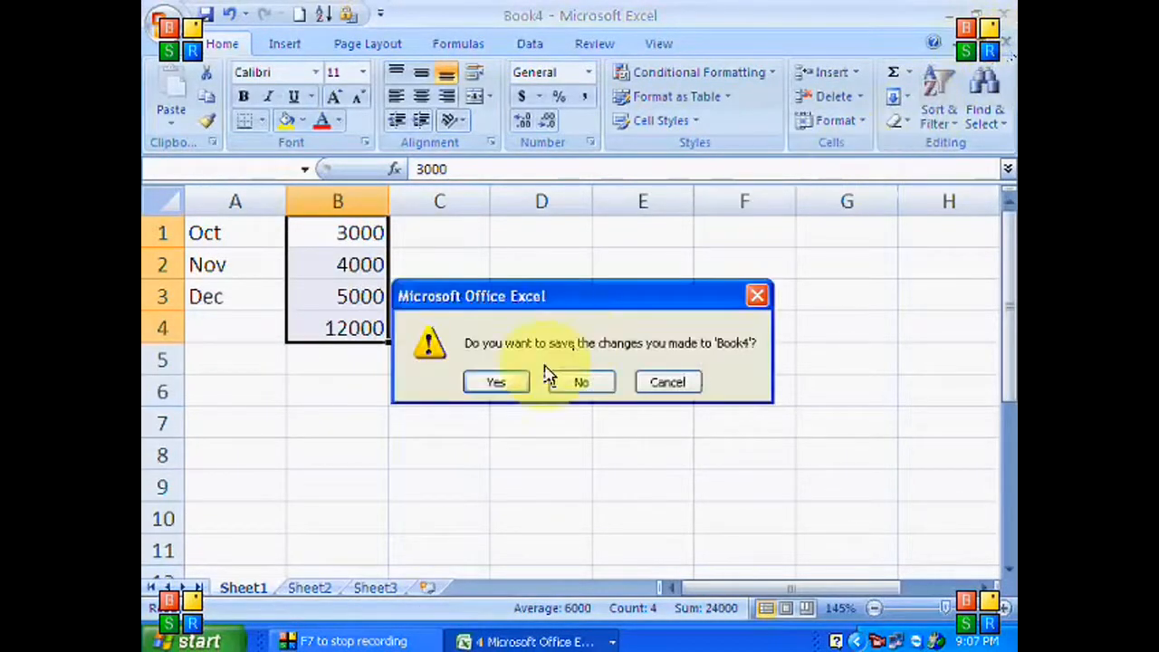
pyautogui.click(517, 379)
pyautogui.write('Qut')
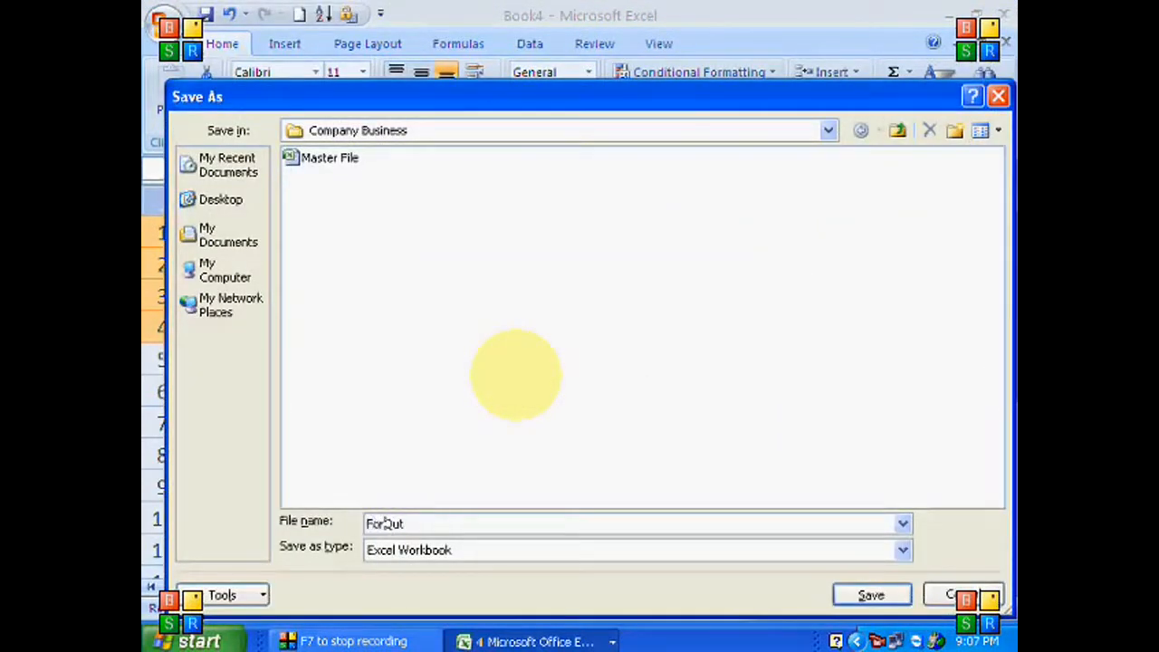
pyautogui.write('r')
pyautogui.press('Return')
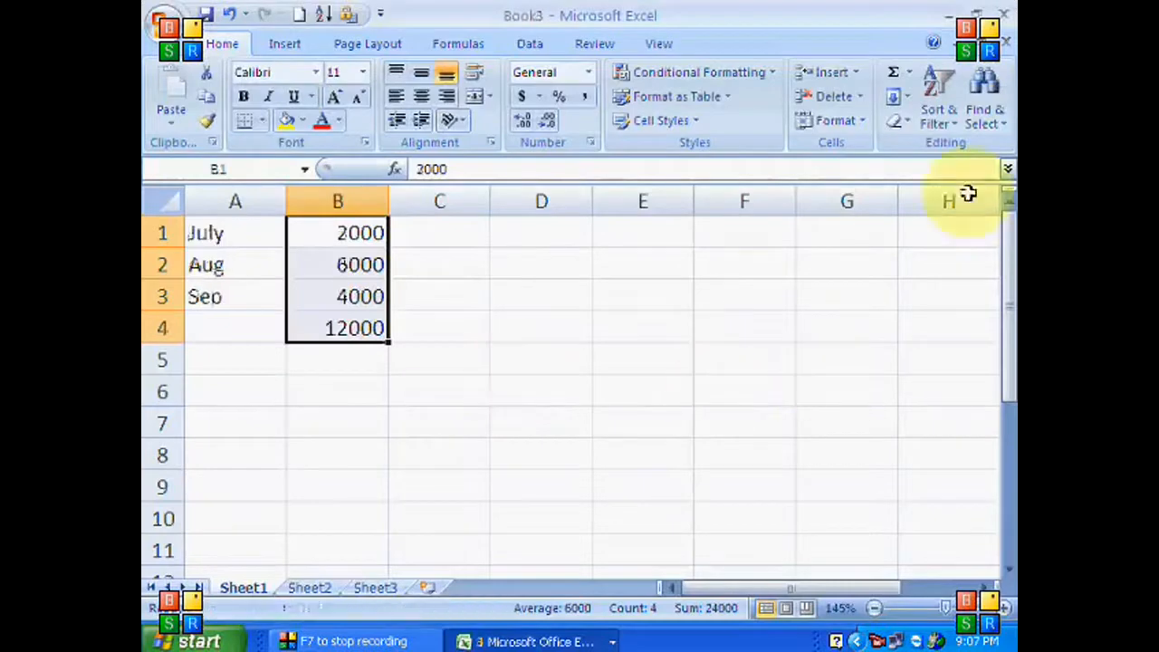
# - Close Book3 and save its changes in the Company Business folder as Third Qut
pyautogui.click(1003, 43)
pyautogui.click(506, 386)
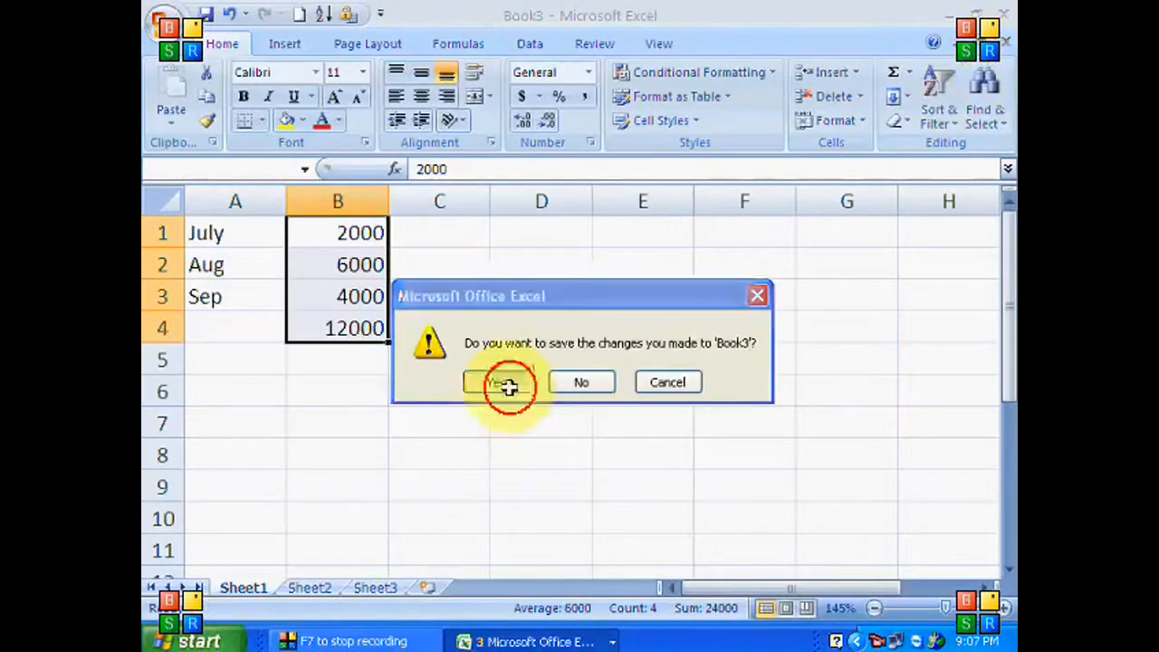
pyautogui.write('Thir')
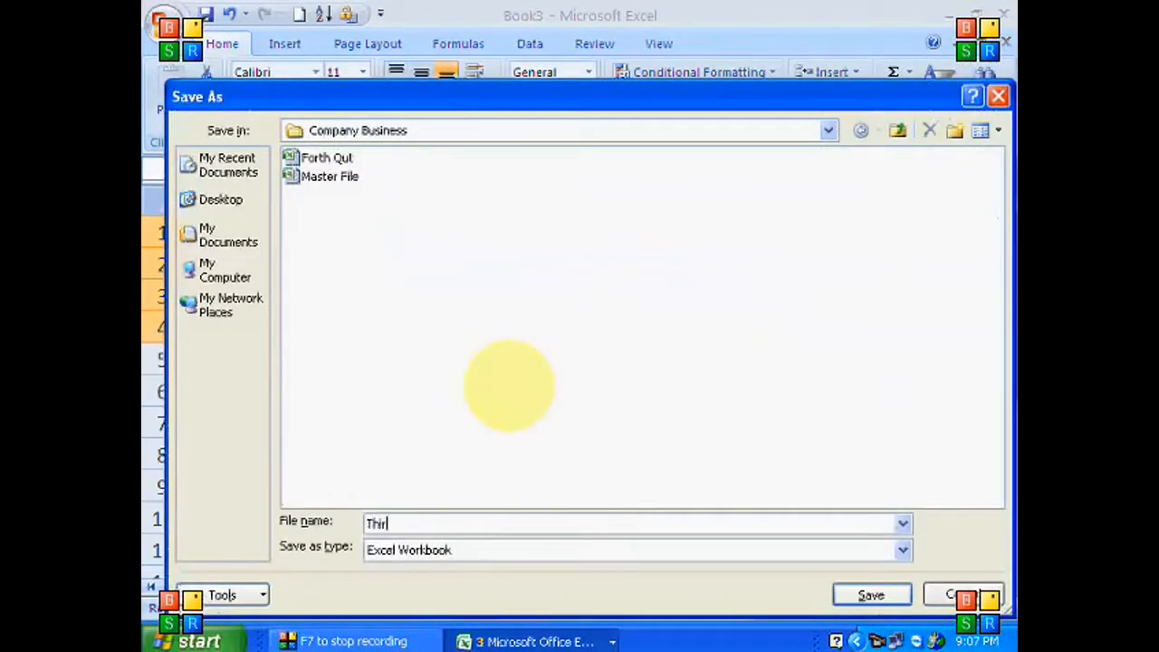
pyautogui.write('d Qut')
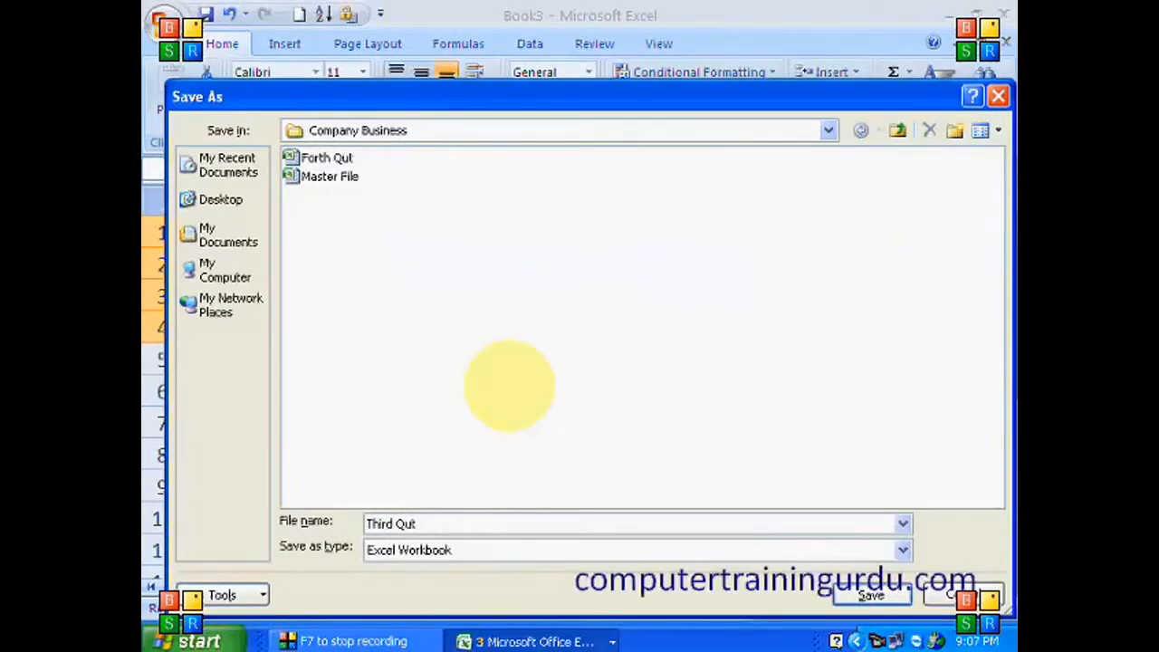
pyautogui.press('Return')
# - Close Book2 and save its changes in the Company Business folder under the name Second Qut
pyautogui.click(1002, 45)
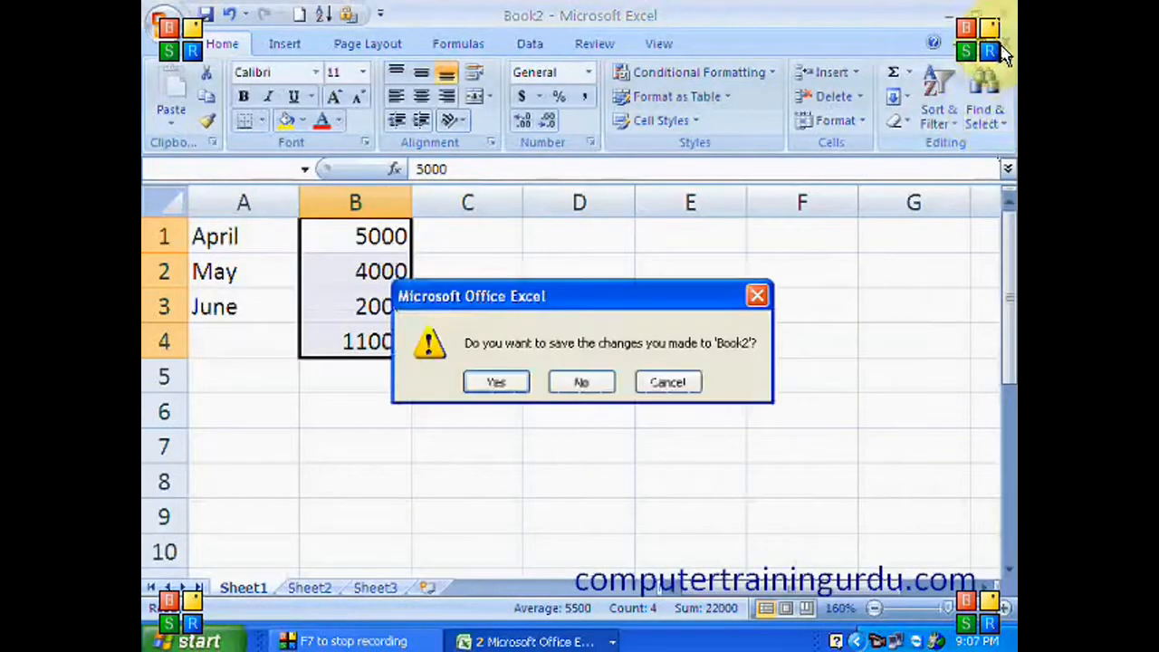
pyautogui.click(494, 381)
pyautogui.write('Seco')
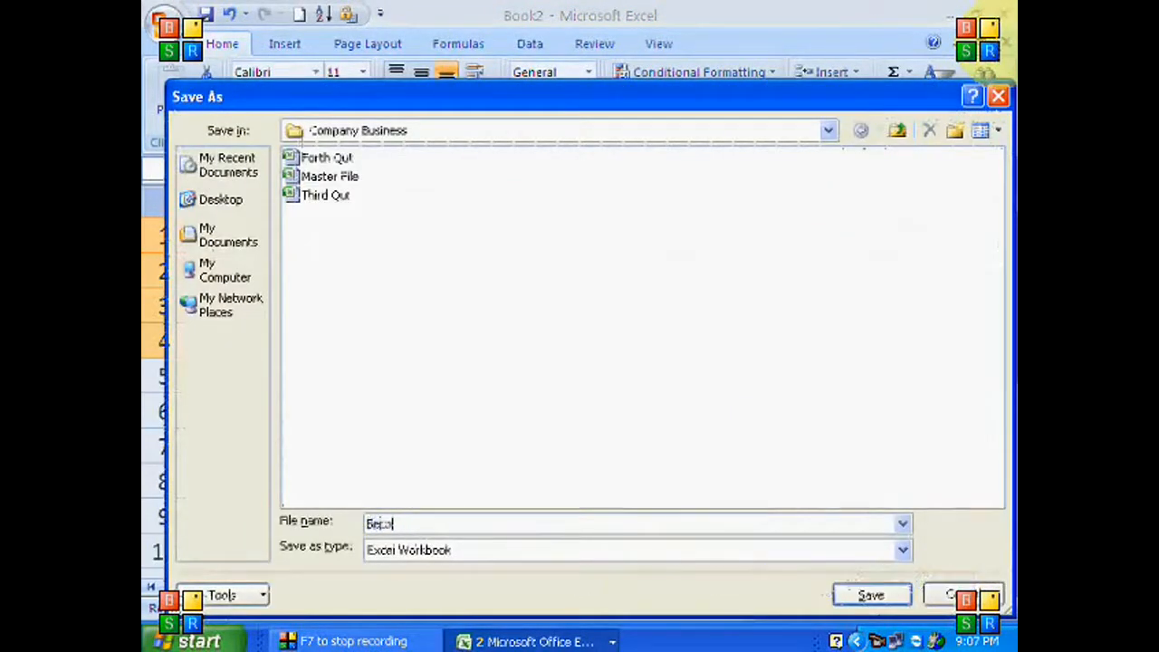
pyautogui.write('nd Qut')
pyautogui.press('Return')
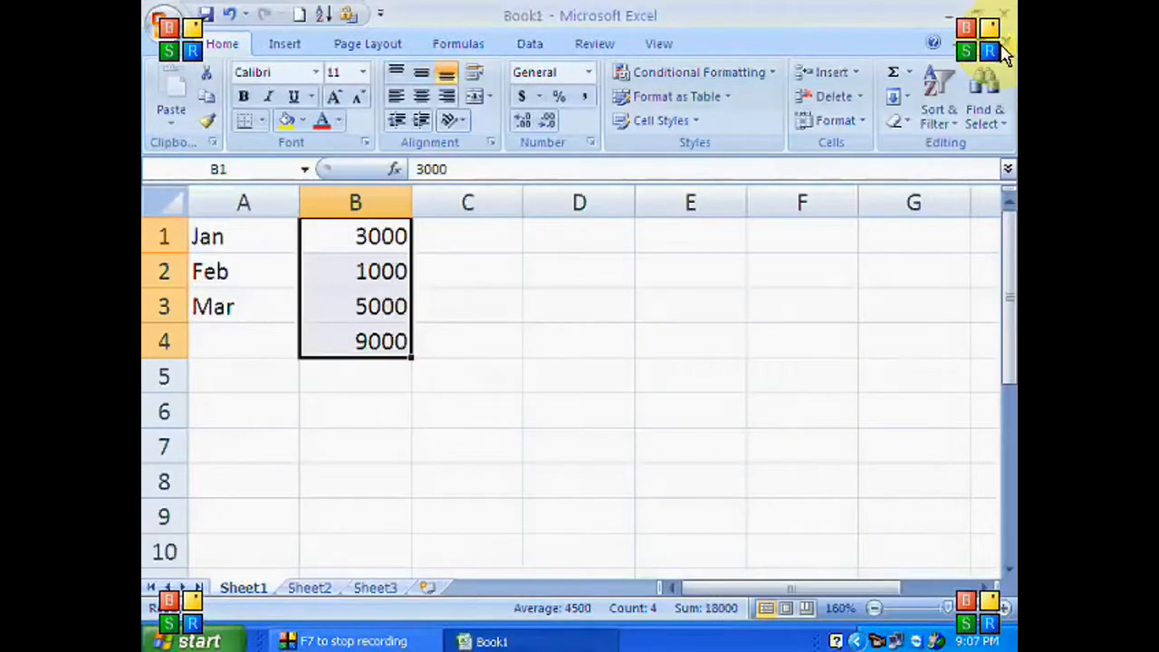
# - Close Book1 and save its changes in the Company Business folder as First Qut
pyautogui.click(1002, 43)
pyautogui.click(496, 382)
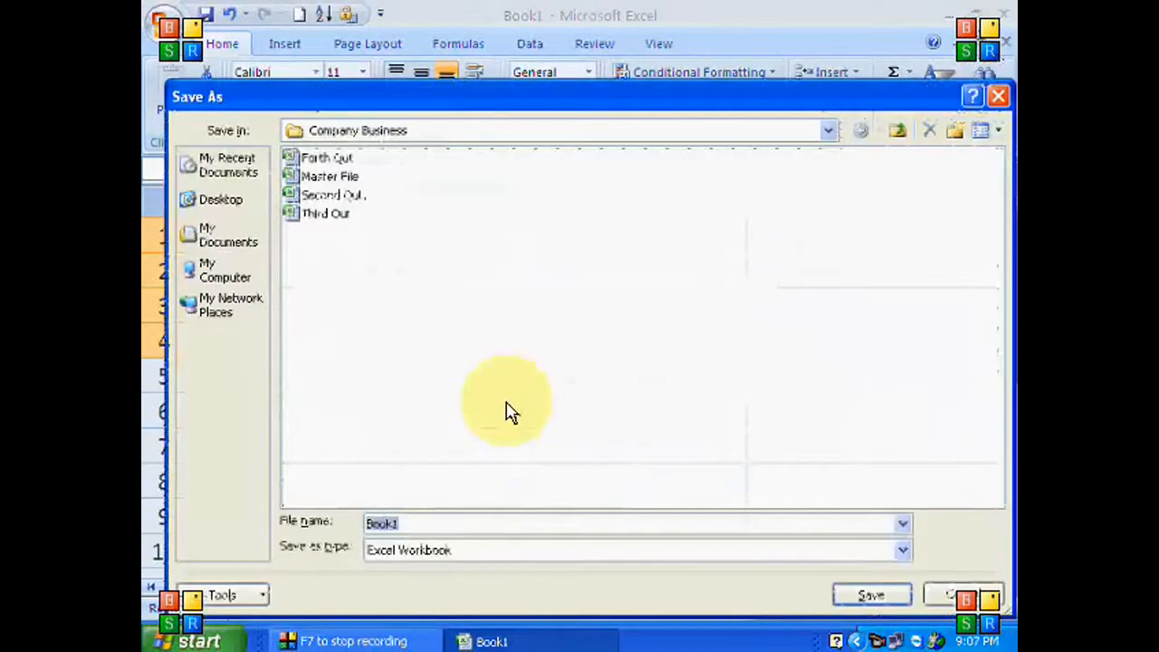
pyautogui.write('First Qut')
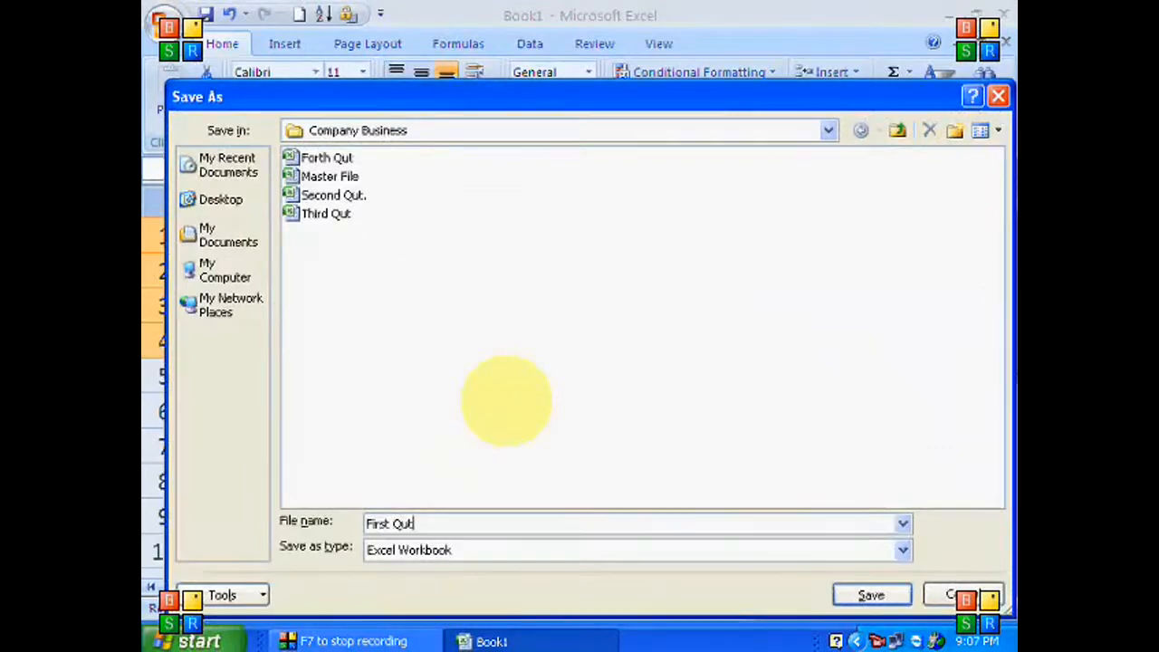
pyautogui.press('Return')
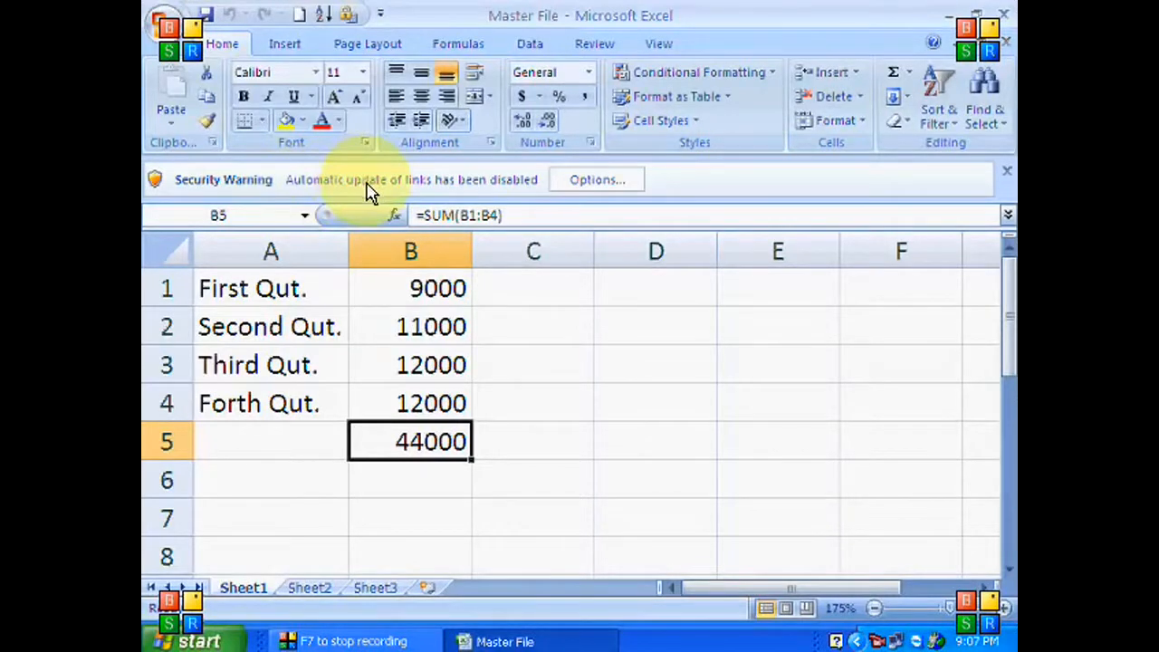
# - Enable the blocked link content in Master File and continue with the links left as they are
pyautogui.click(591, 189)
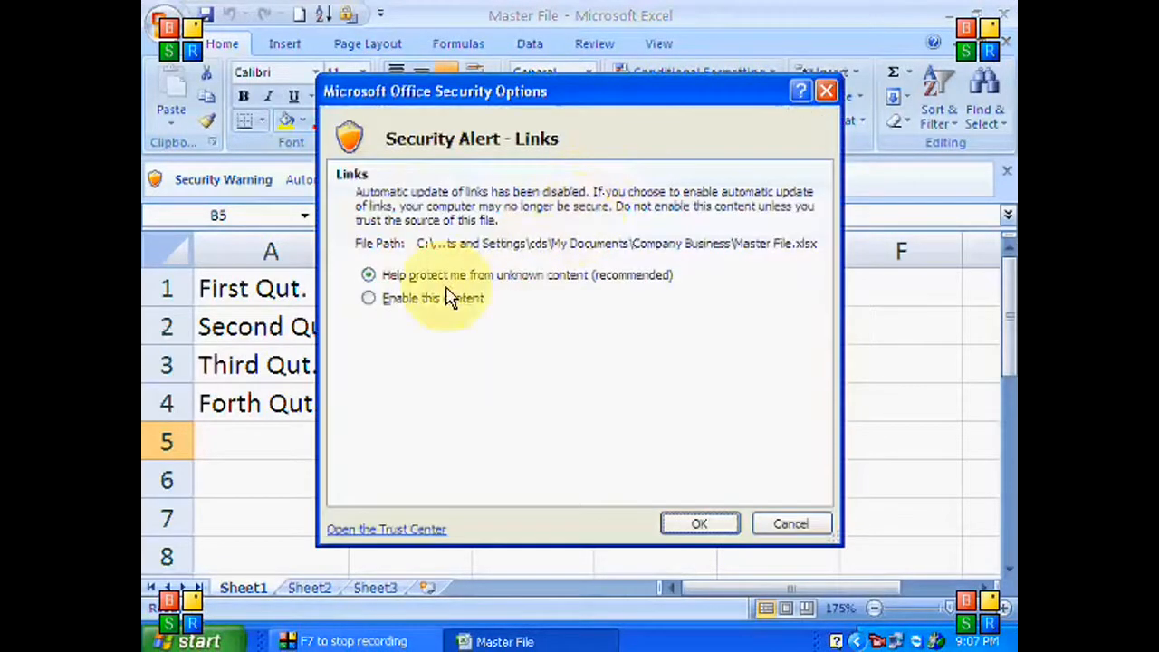
pyautogui.click(445, 298)
pyautogui.click(699, 523)
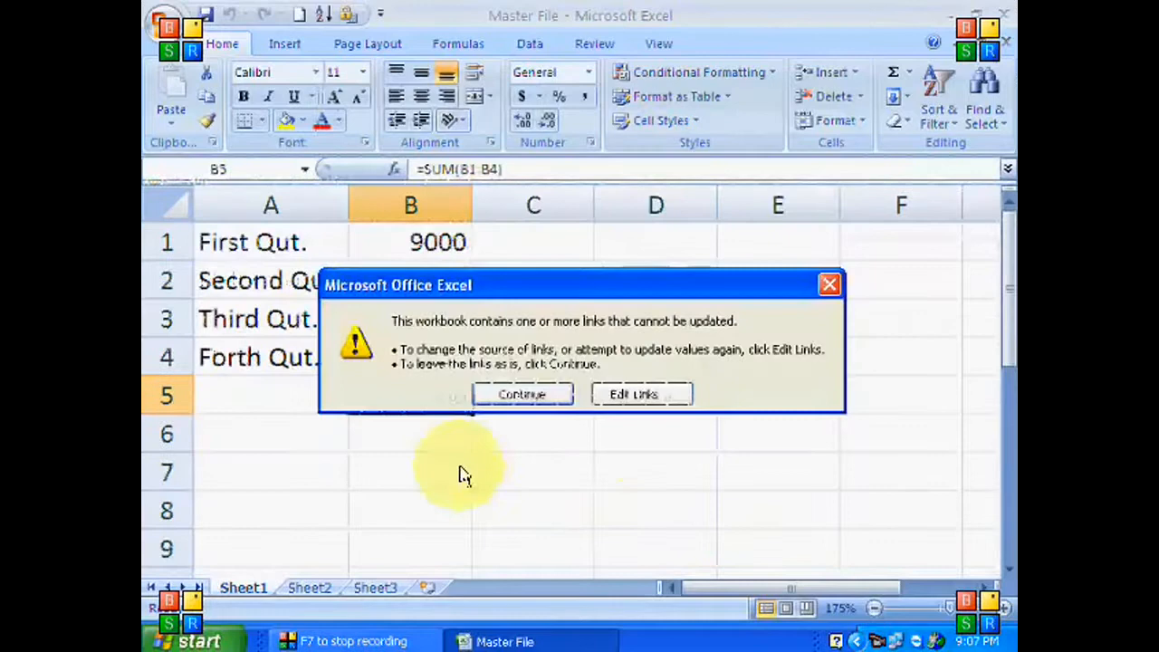
pyautogui.click(523, 396)
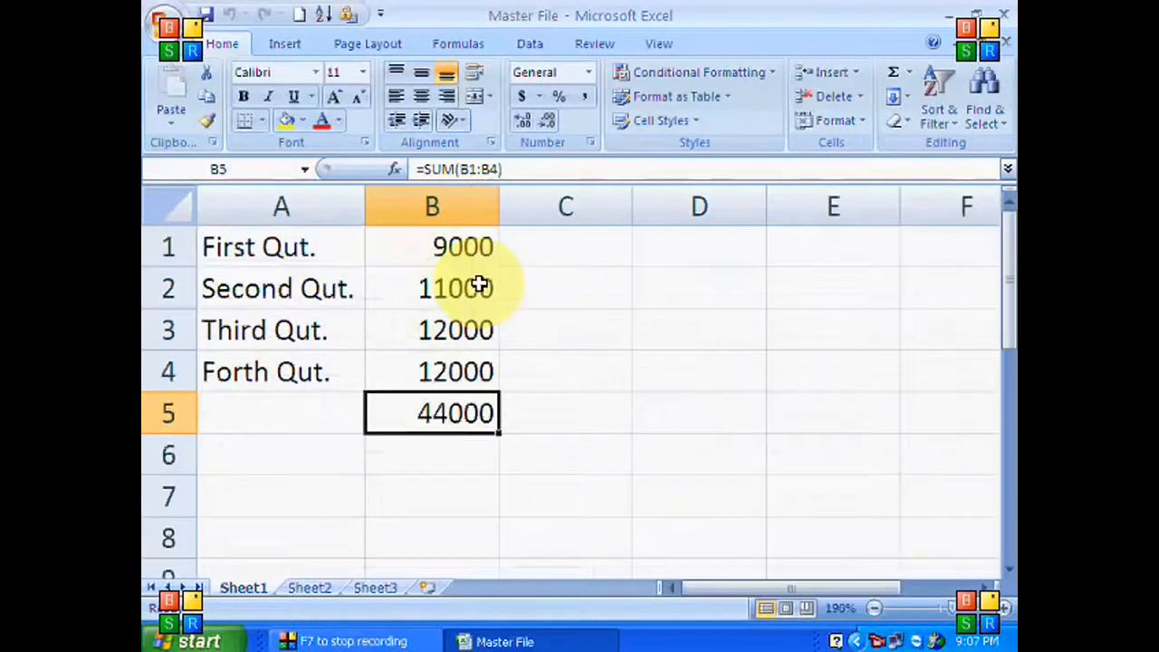
pyautogui.scroll(1, 478, 282)
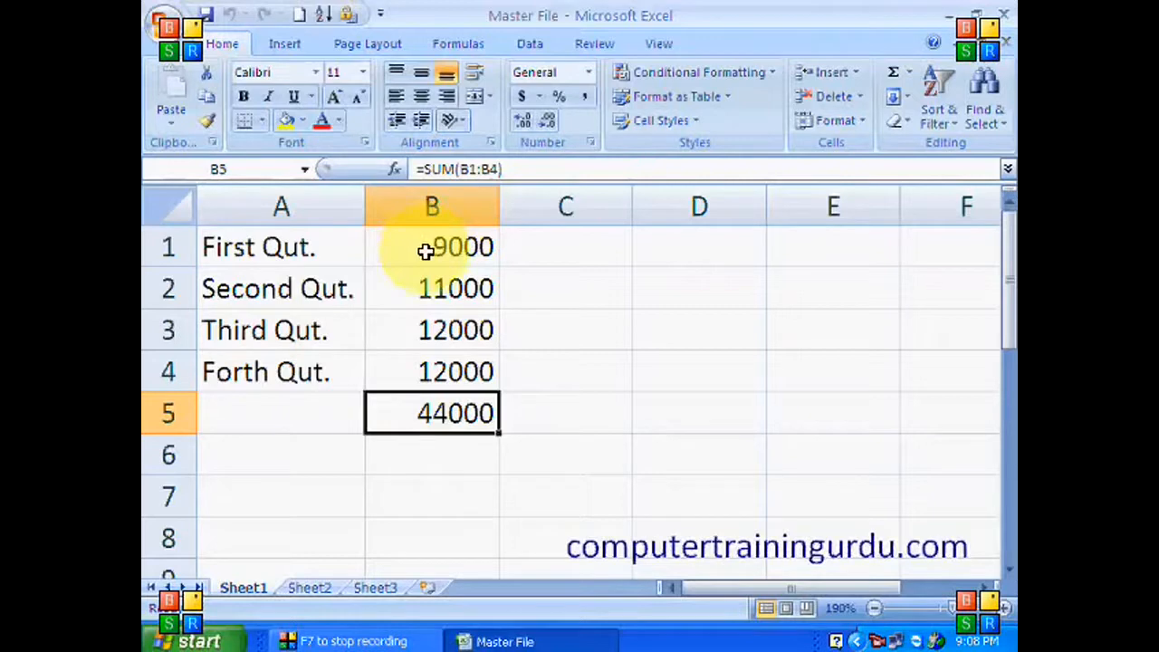
# - Start inserting a hyperlink on the First Qut. total in B1, keeping the sheet's data visible beside the dialog
pyautogui.click(426, 252)
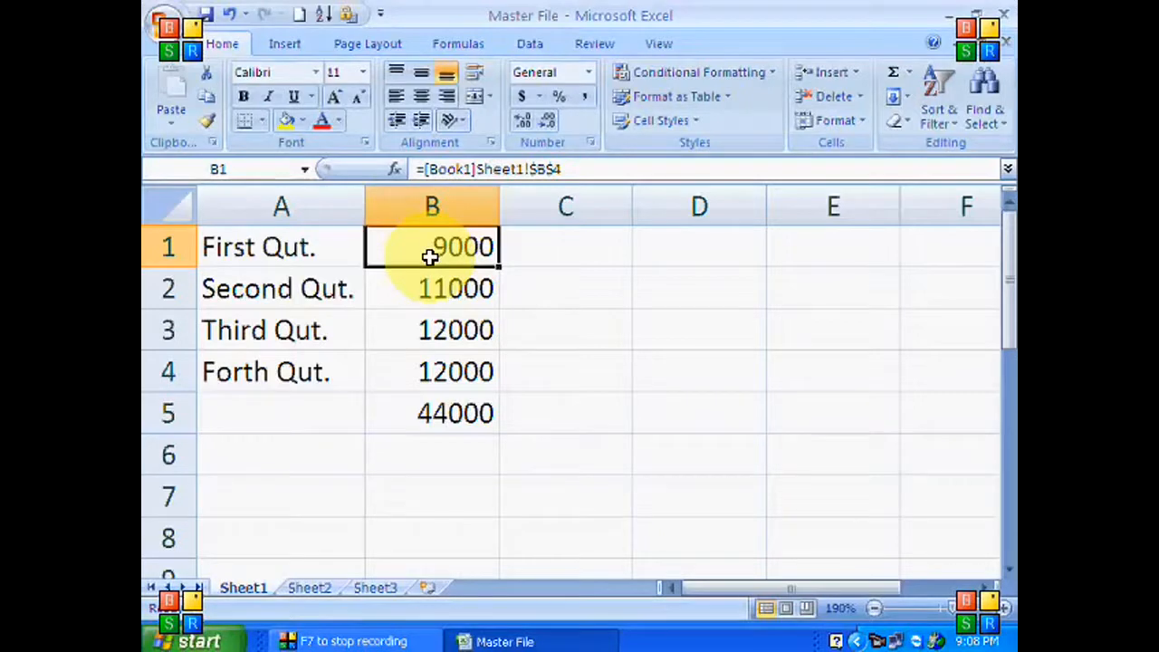
pyautogui.click(288, 50)
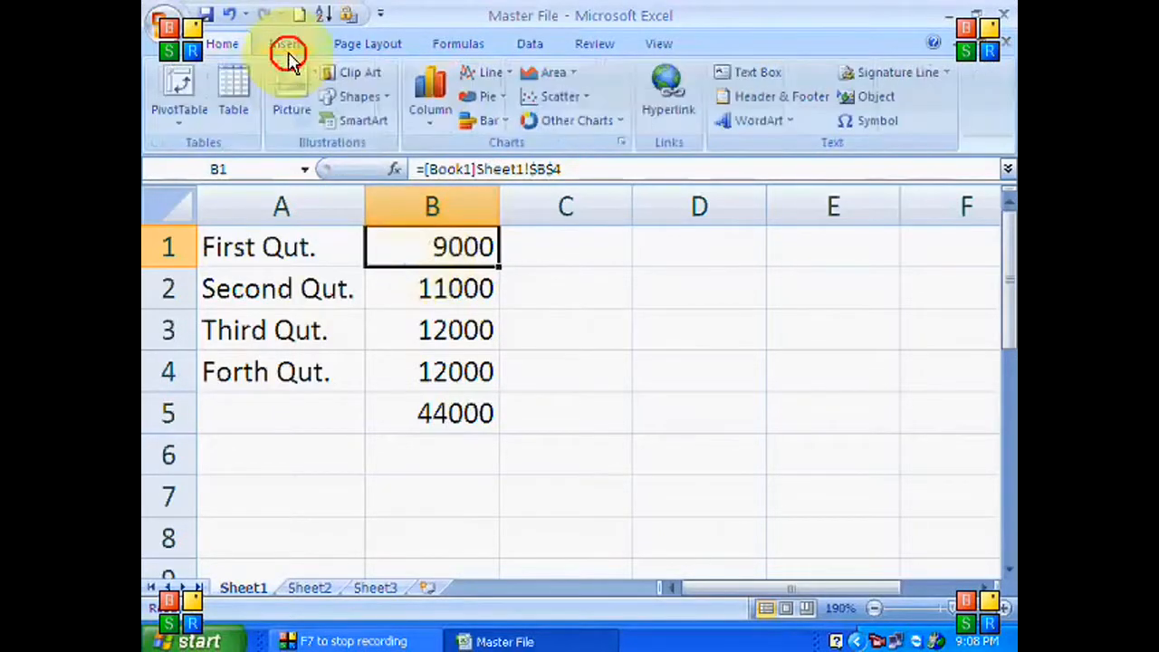
pyautogui.click(666, 110)
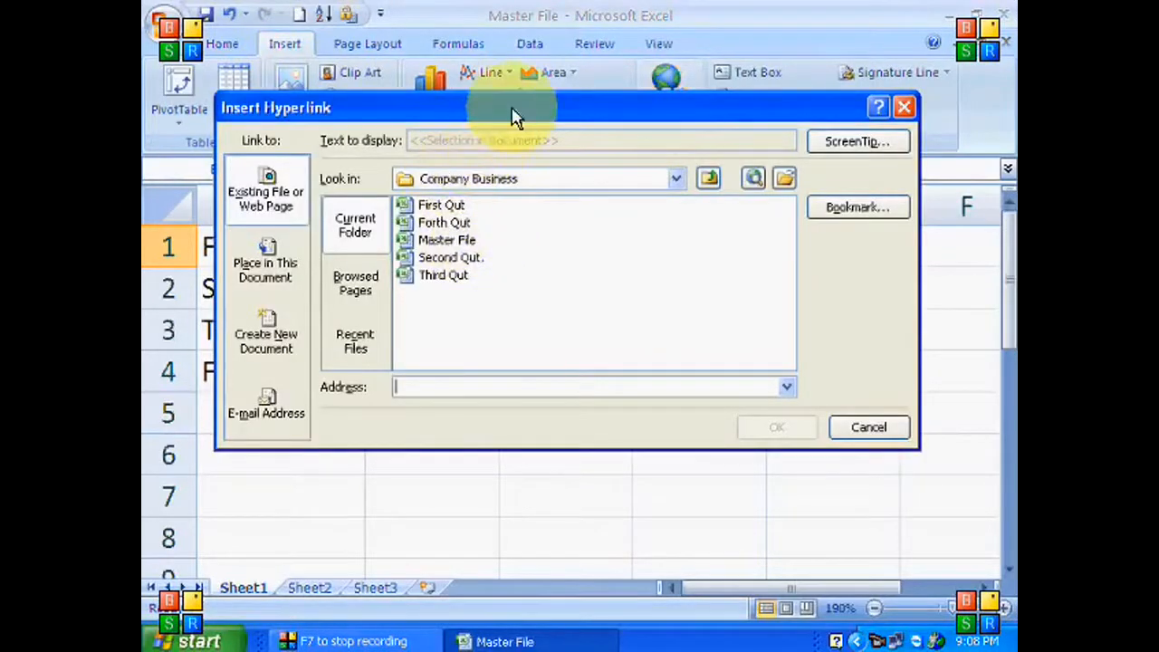
pyautogui.moveTo(515, 114); pyautogui.dragTo(625, 92)
pyautogui.moveTo(540, 94); pyautogui.dragTo(733, 108)
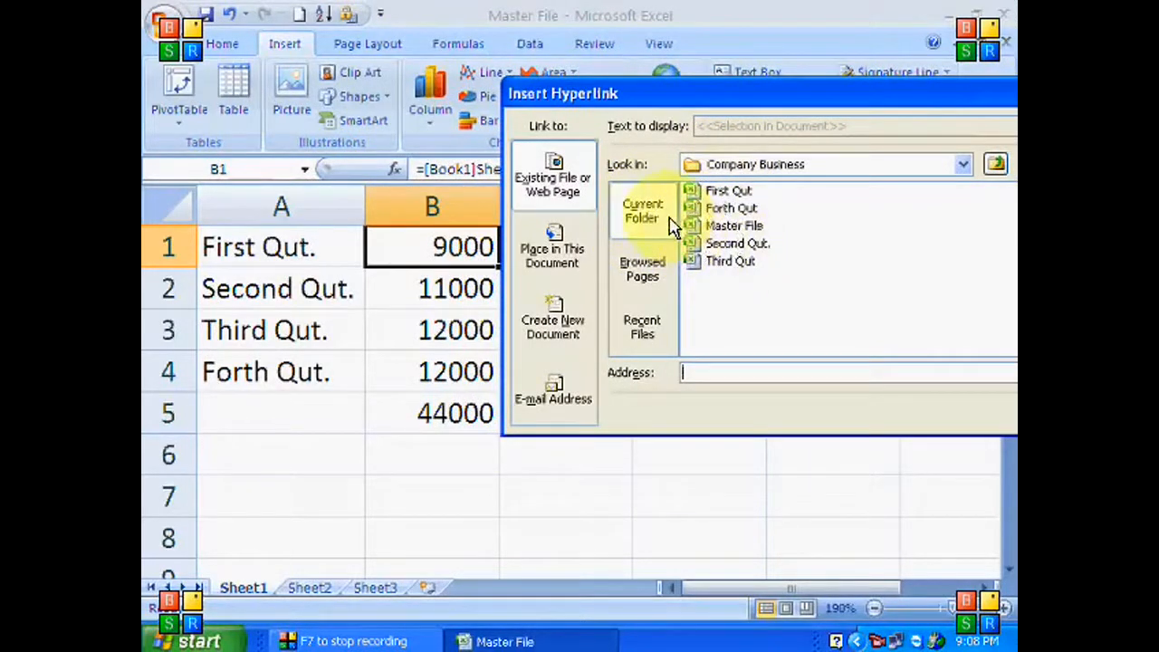
# - Examine the hyperlink targets offered: browsed pages, recent files, places in this document, a new document and the current folder
pyautogui.click(644, 263)
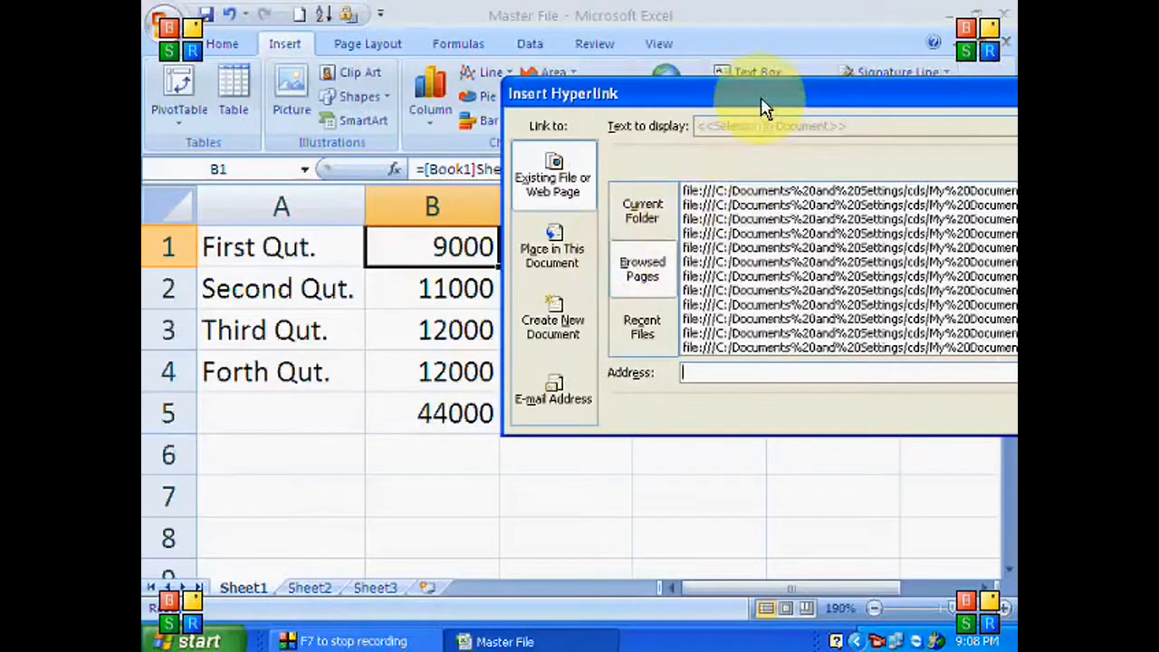
pyautogui.click(648, 317)
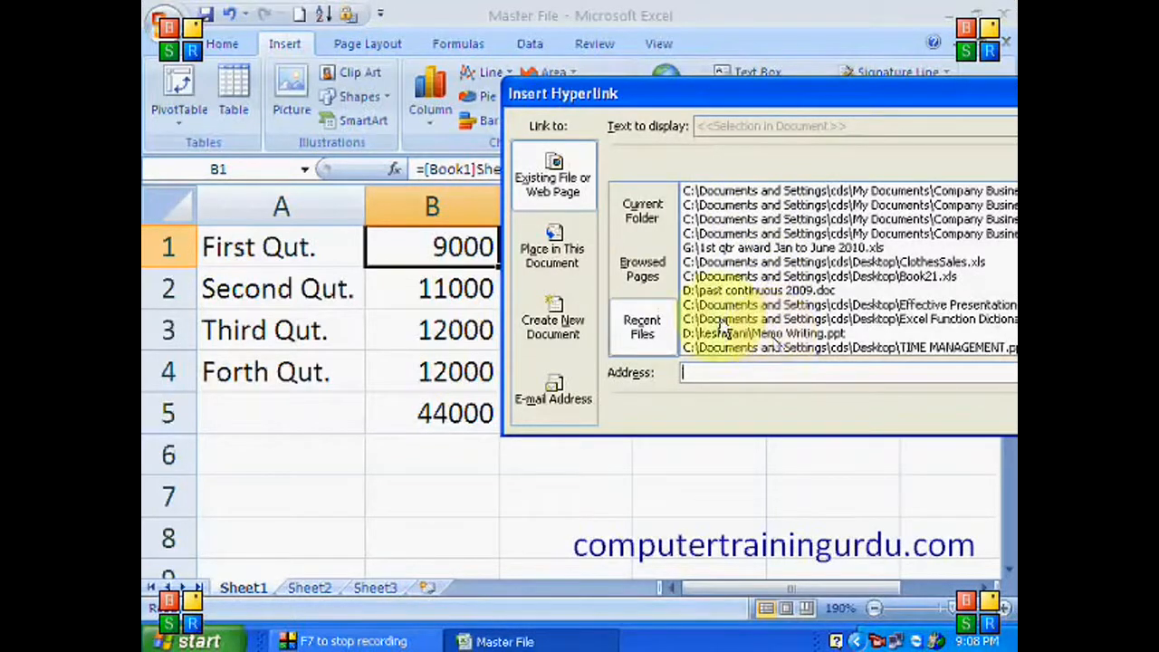
pyautogui.click(554, 281)
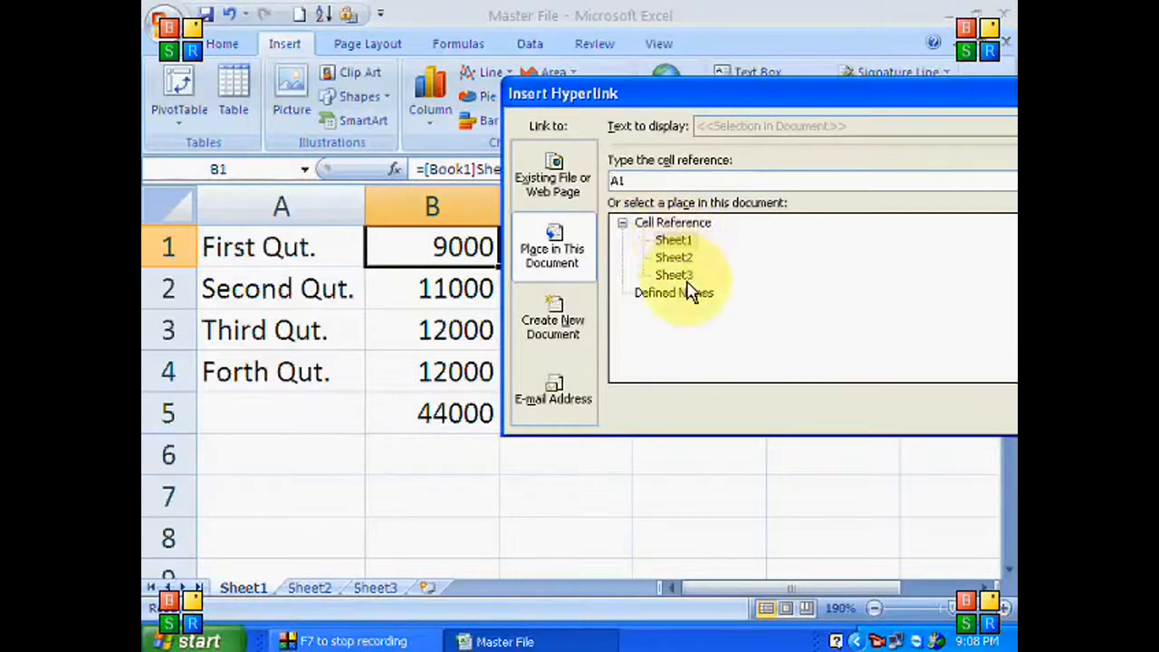
pyautogui.click(562, 328)
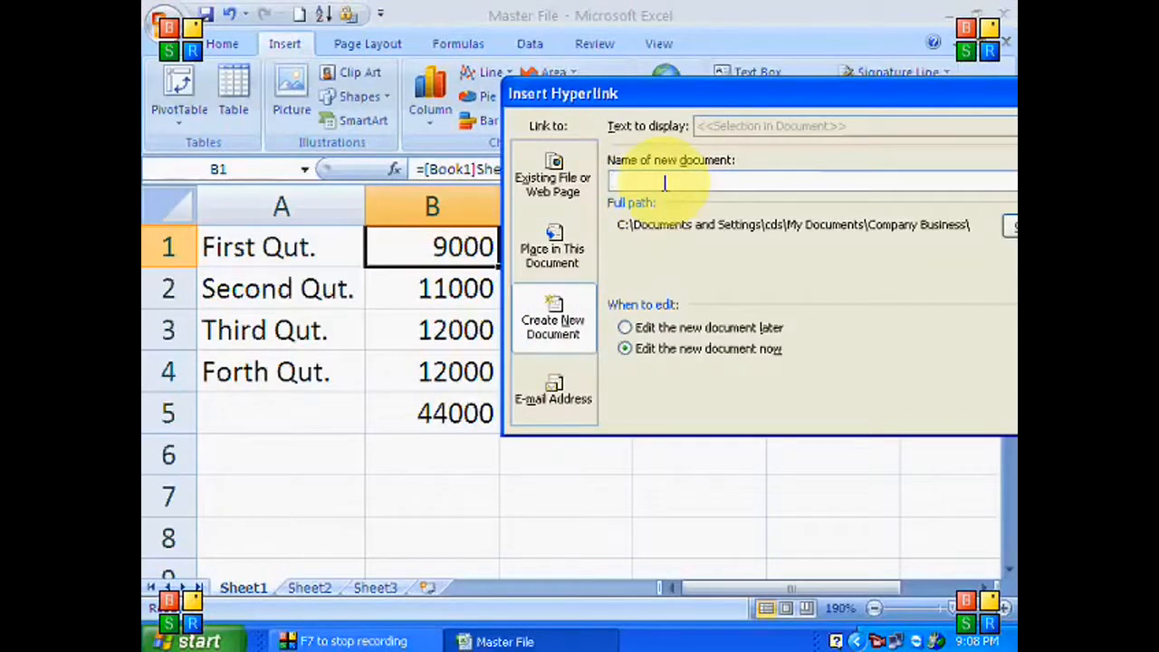
pyautogui.click(554, 199)
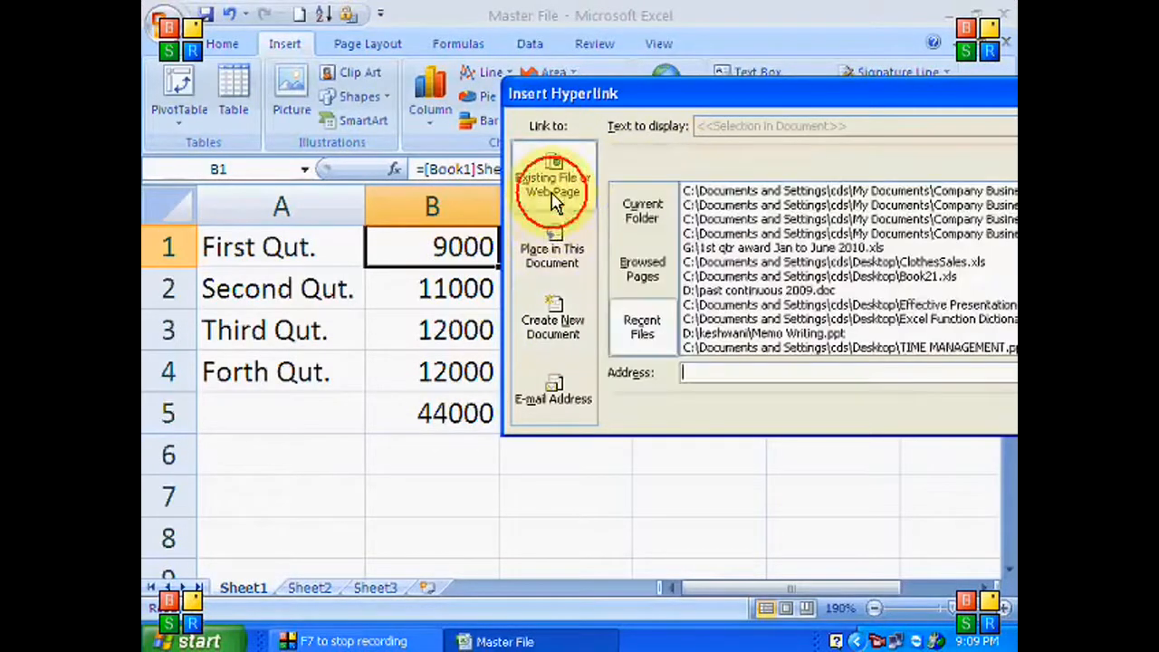
pyautogui.click(652, 228)
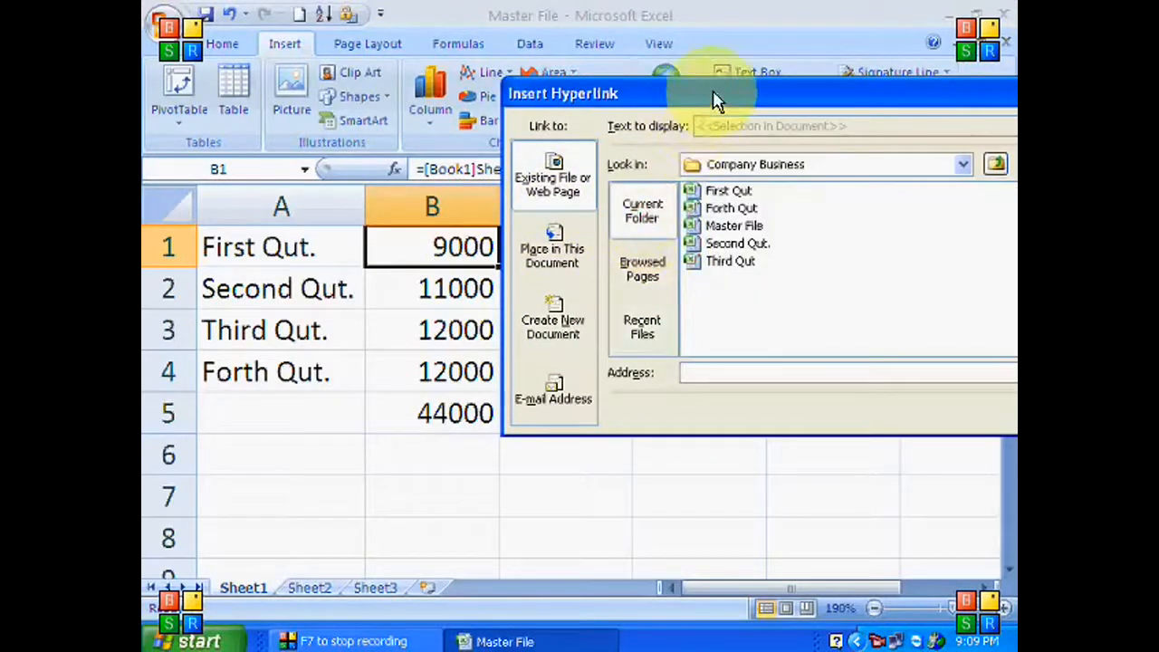
# - Link cell B1 to the existing file First Qut in the Company Business folder
pyautogui.moveTo(715, 100); pyautogui.dragTo(524, 78)
pyautogui.click(613, 155)
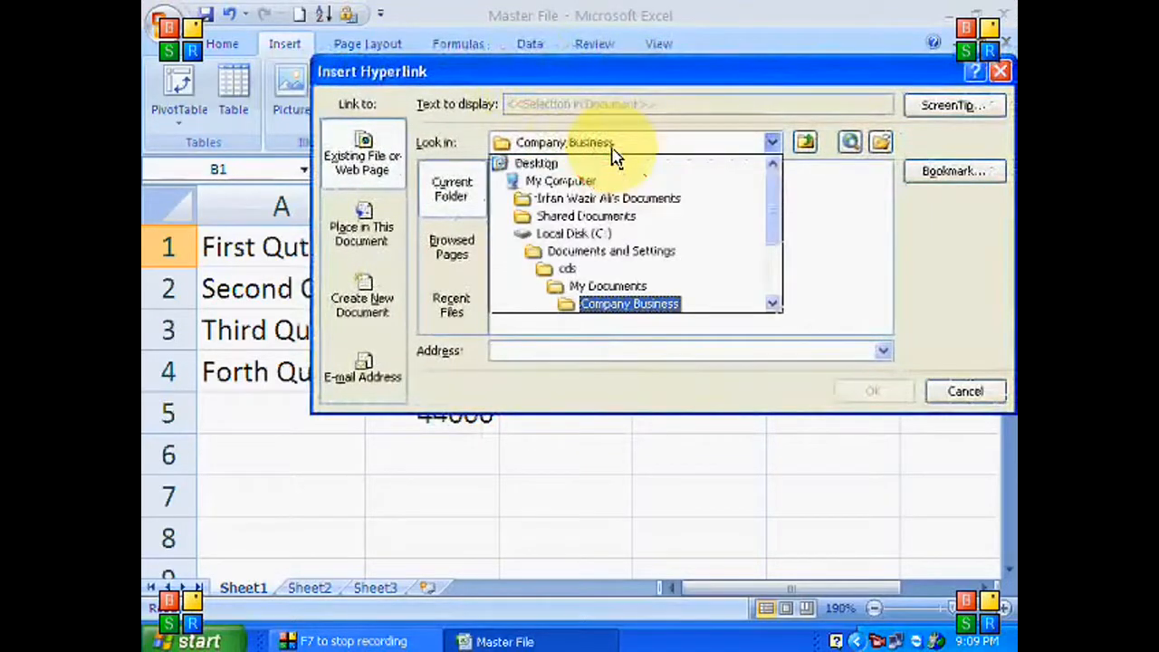
pyautogui.click(613, 154)
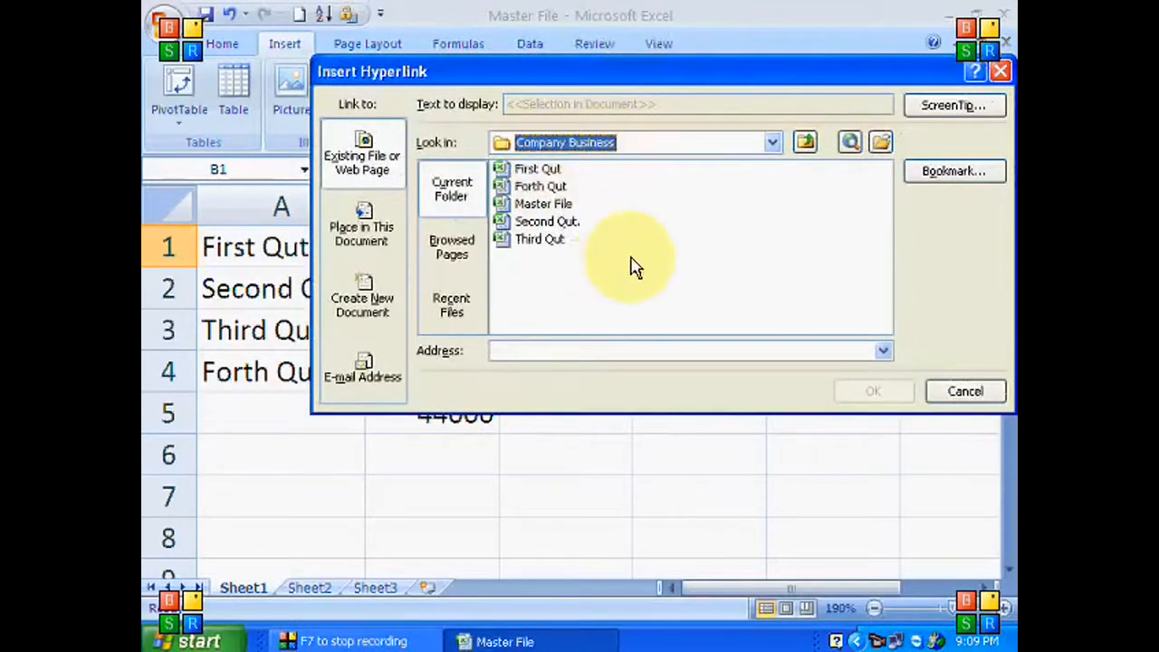
pyautogui.click(535, 172)
pyautogui.click(871, 390)
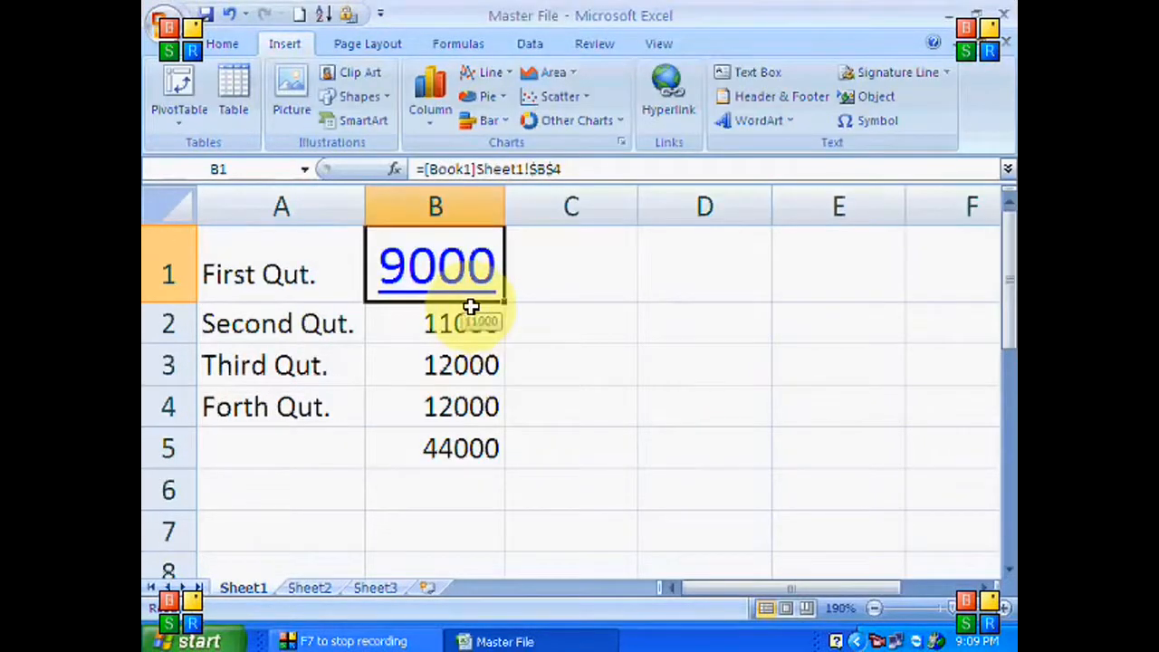
# - Set the font size of the hyperlinked total in B1 to 12
pyautogui.click(222, 45)
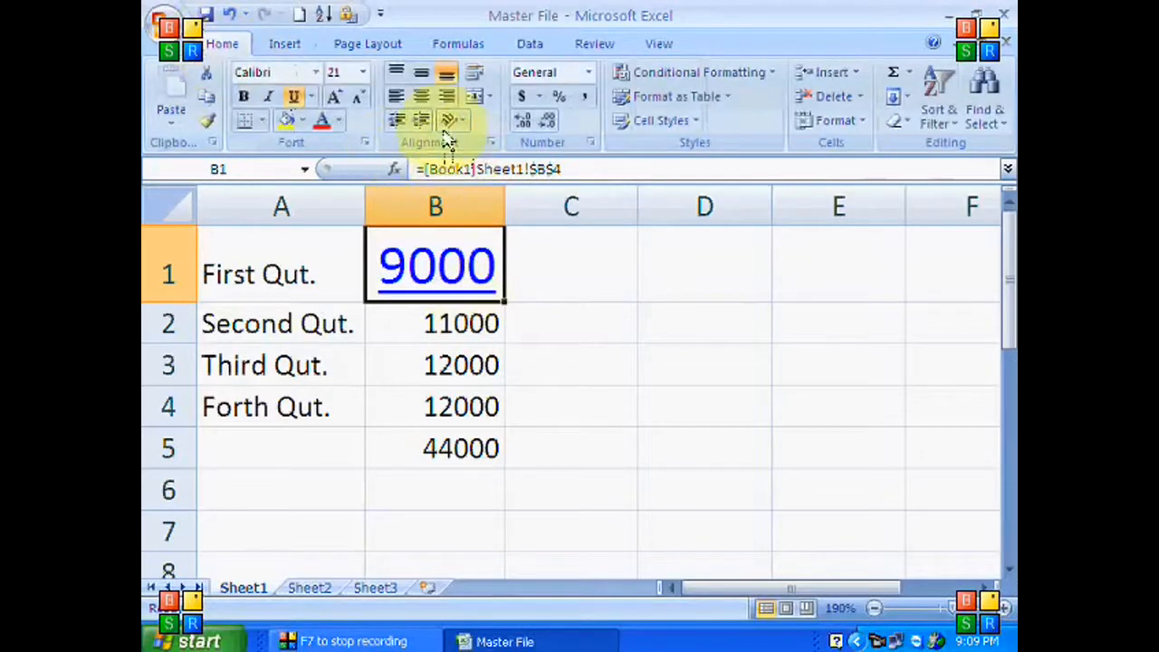
pyautogui.click(362, 71)
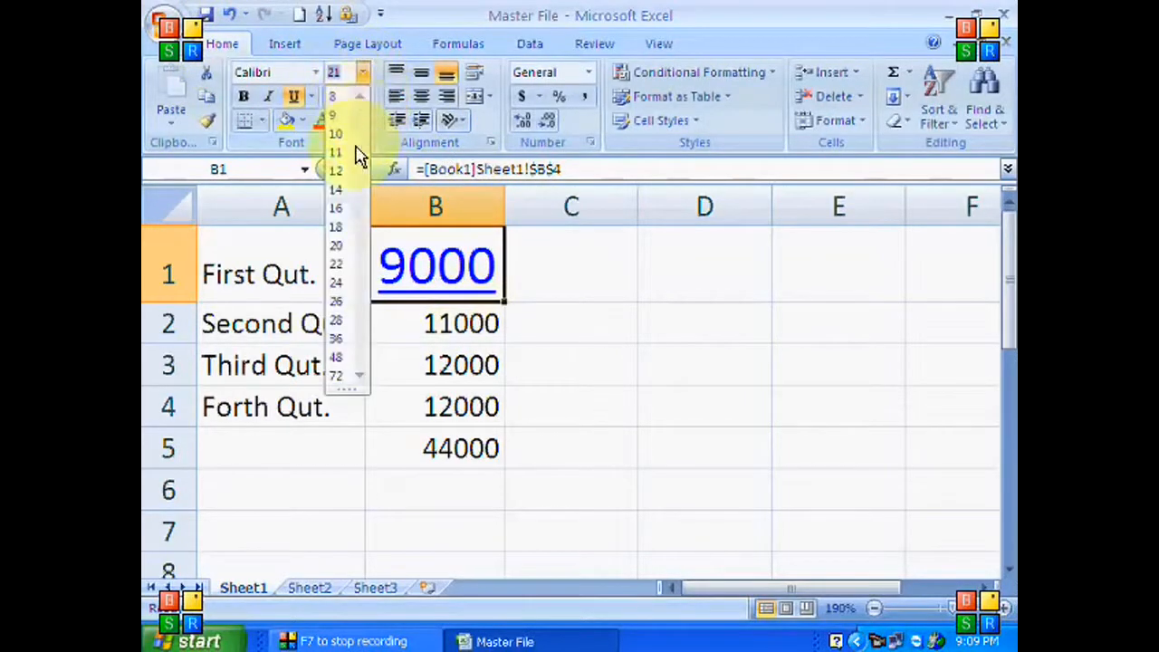
pyautogui.click(335, 170)
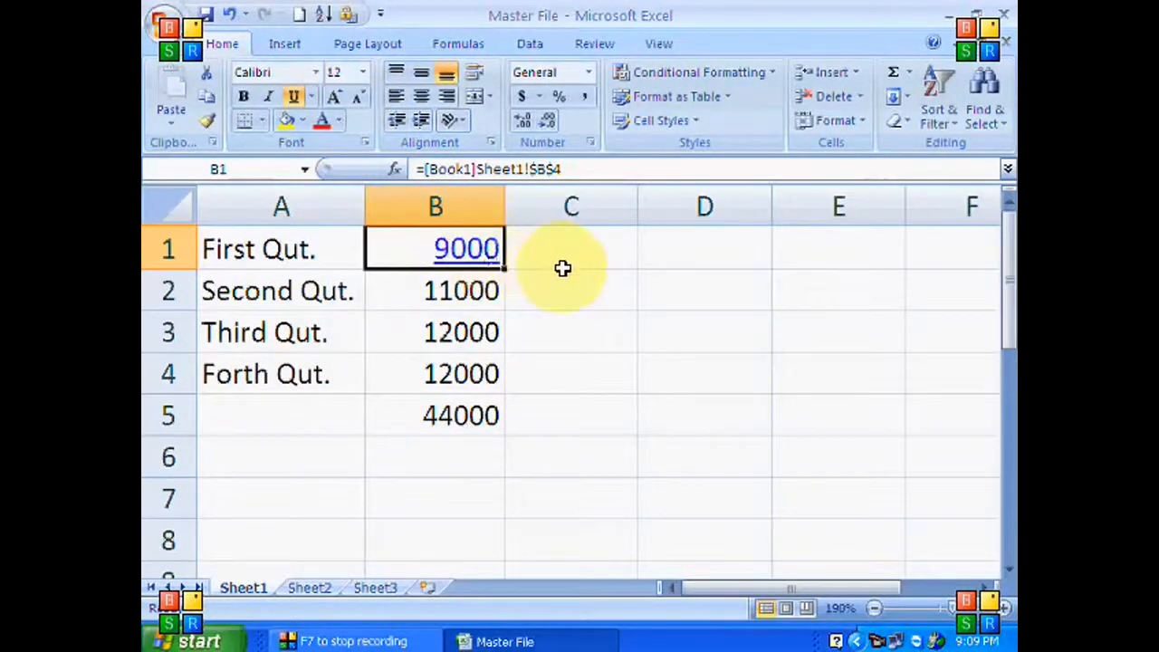
# - Test the hyperlink in B1 twice, returning to Master File from the First Qut workbook each time
pyautogui.click(477, 259)
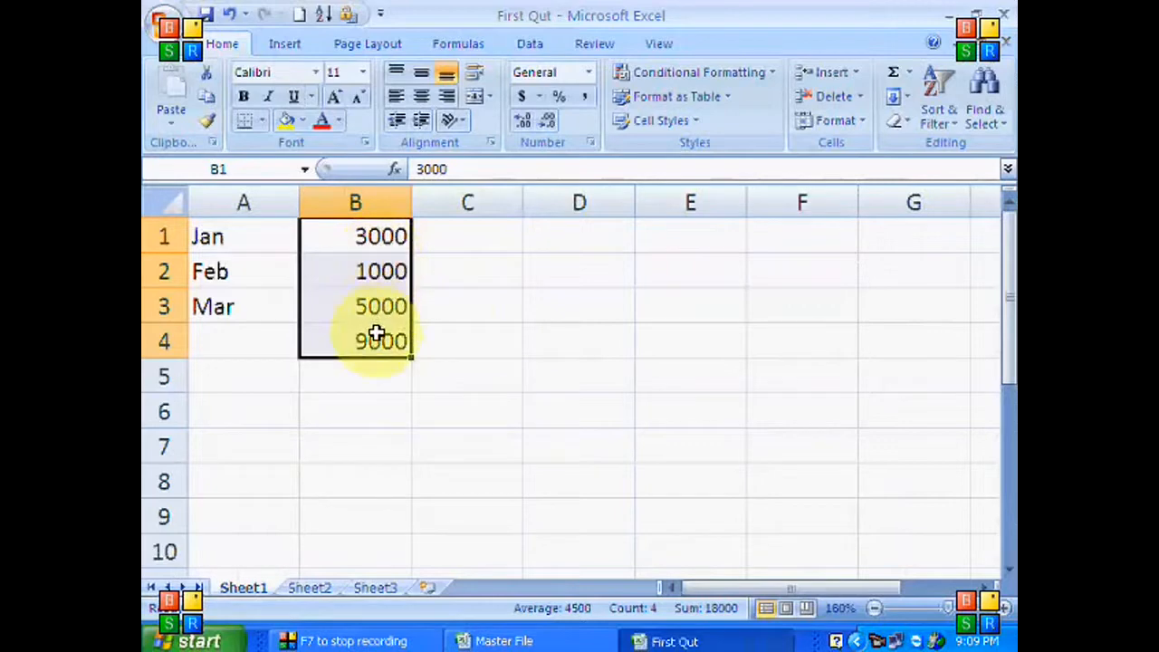
pyautogui.click(546, 639)
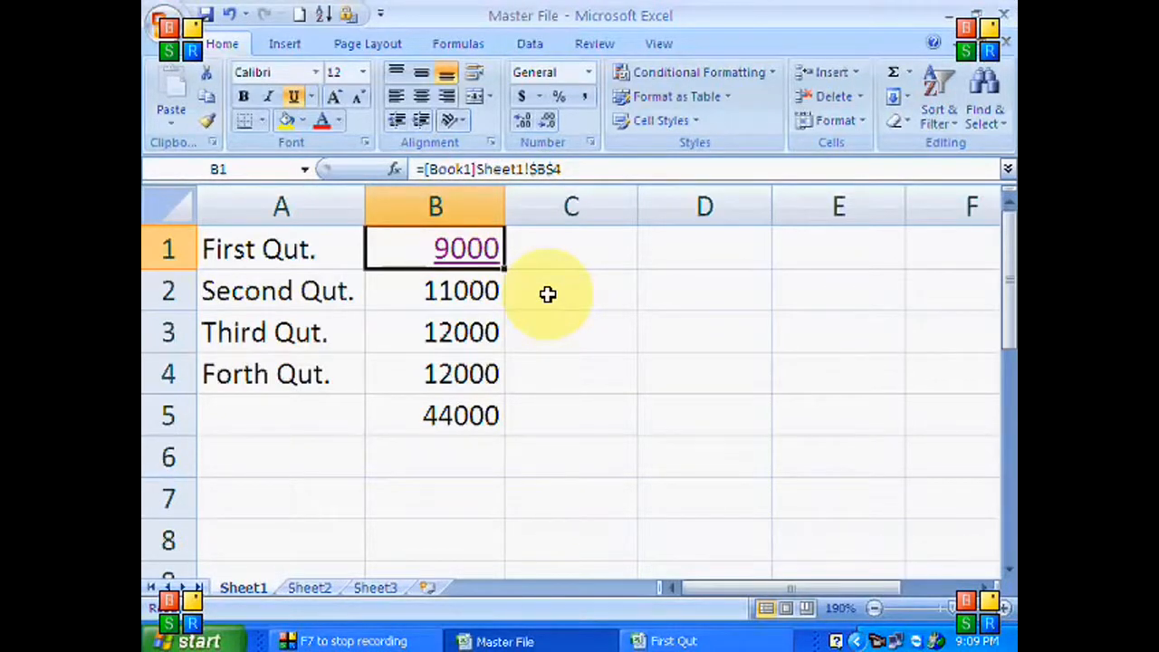
pyautogui.click(480, 267)
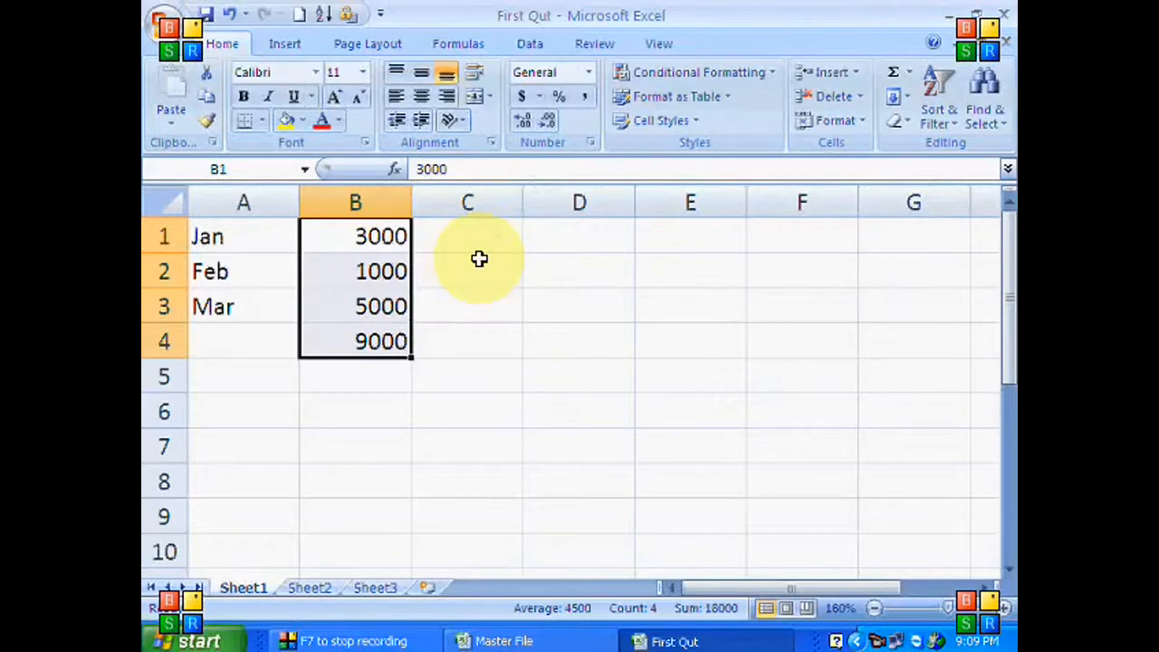
pyautogui.click(521, 638)
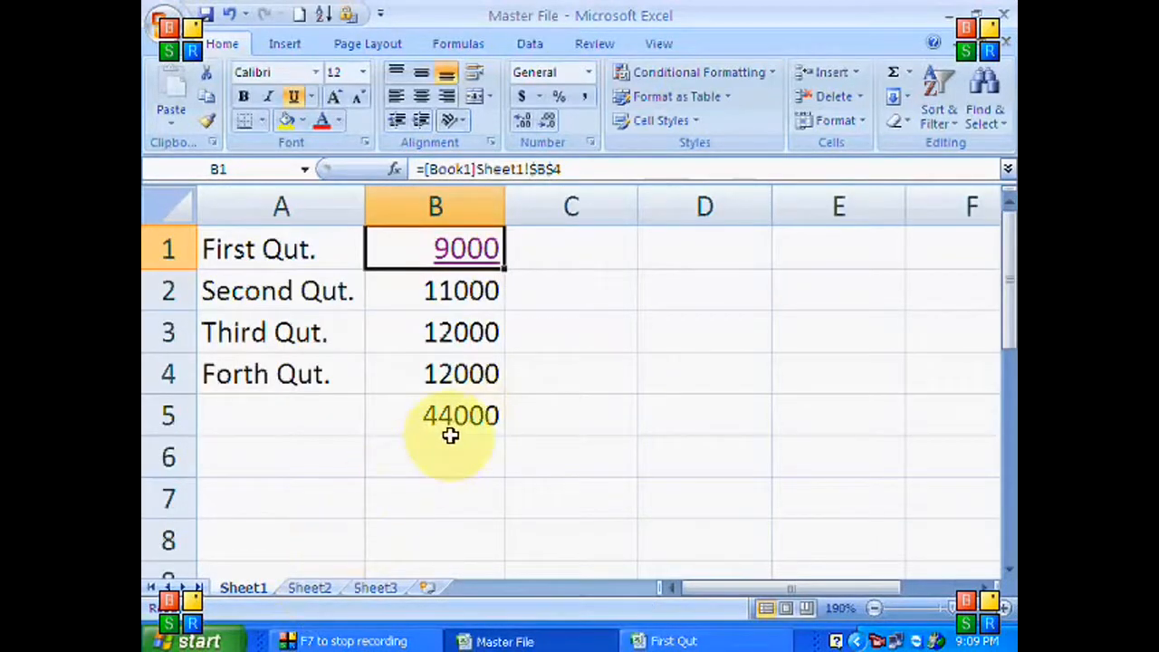
# - Enter the text Goto Sheet 2 in cell A13 of Sheet1
pyautogui.scroll(-3, 337, 490)
pyautogui.click(300, 370)
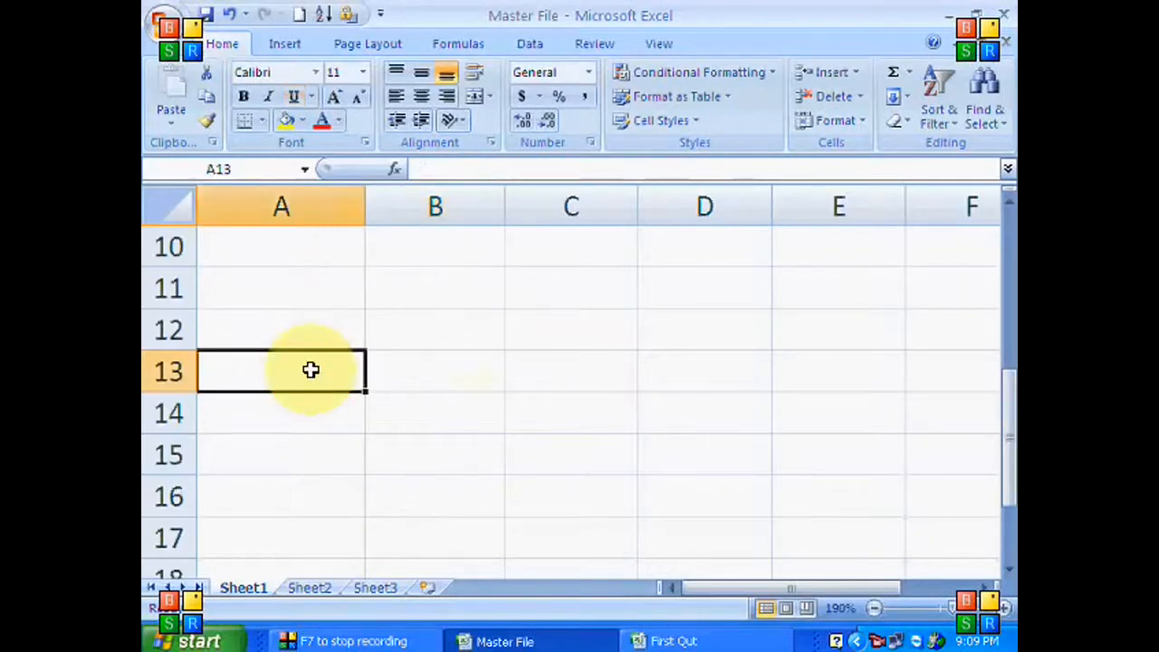
pyautogui.write('Goto')
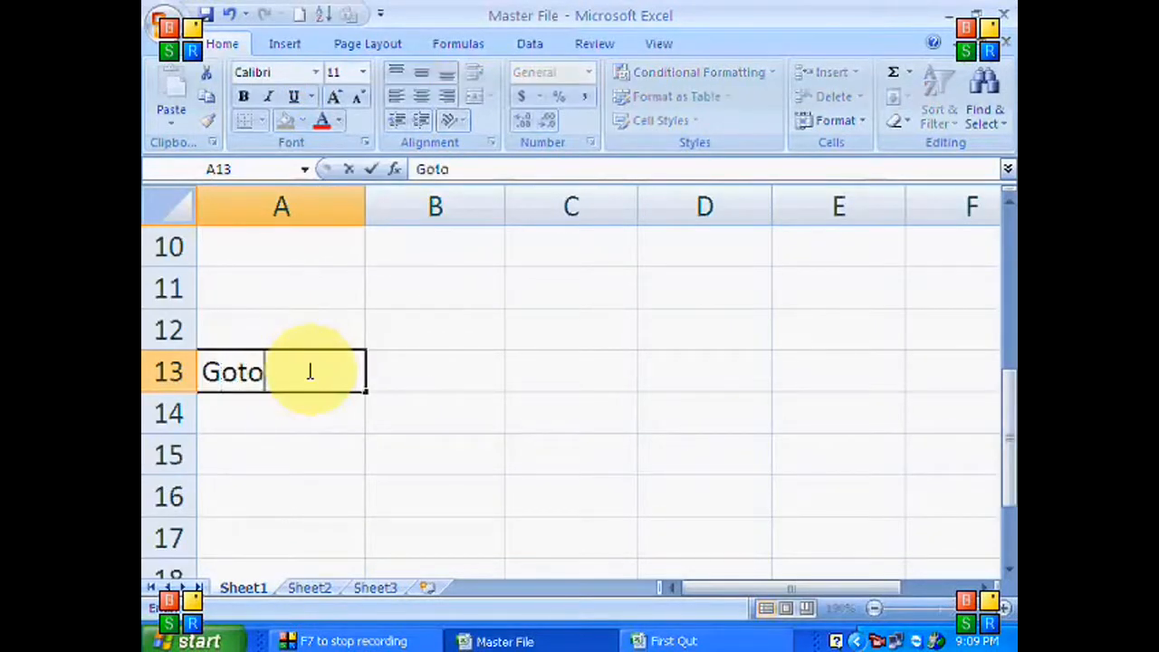
pyautogui.write(' Sheet 2')
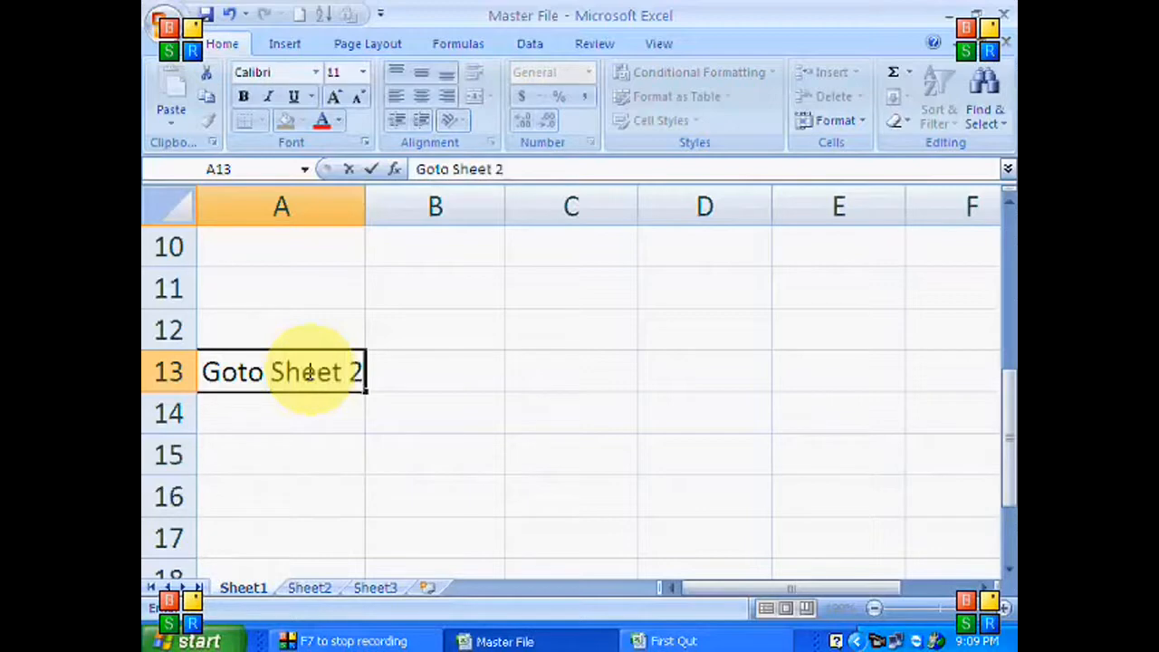
pyautogui.press('Return')
# - Hyperlink the Goto Sheet 2 text in A13 to cell A1 of Sheet2 in this document and follow the link to test it
pyautogui.click(311, 371)
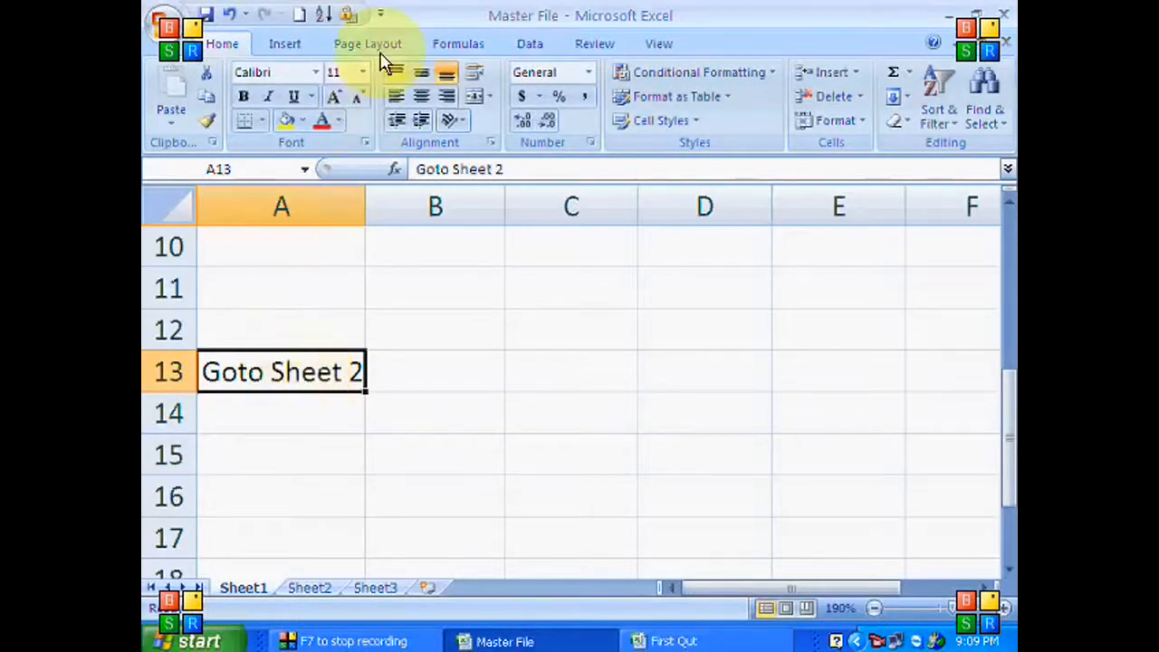
pyautogui.click(298, 44)
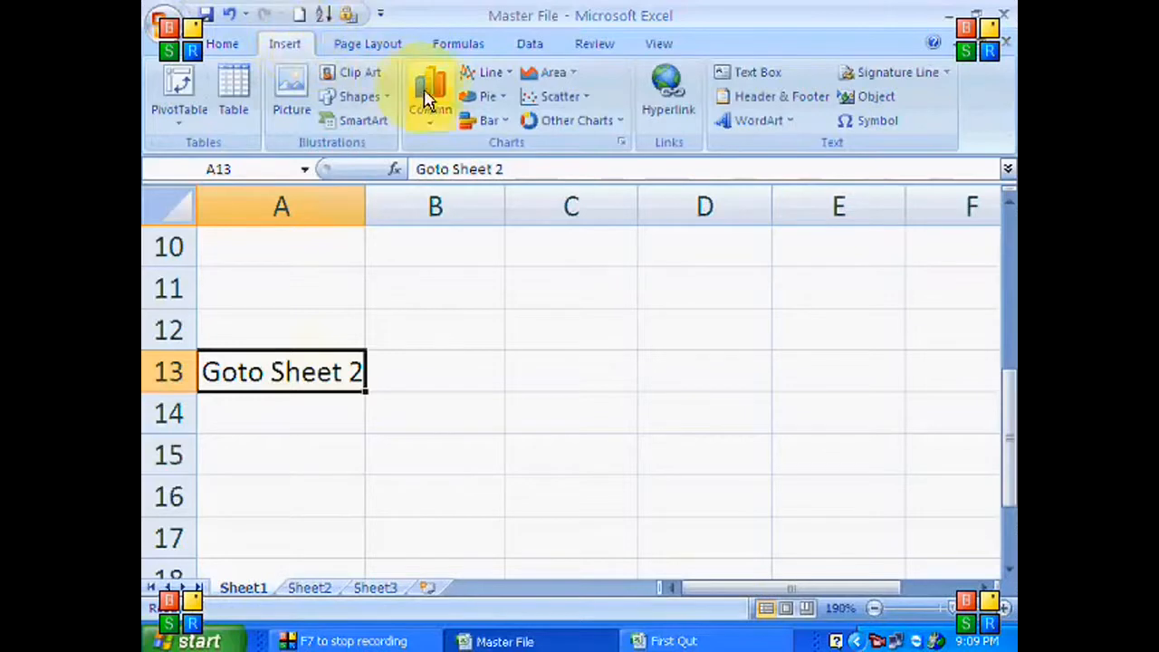
pyautogui.click(666, 113)
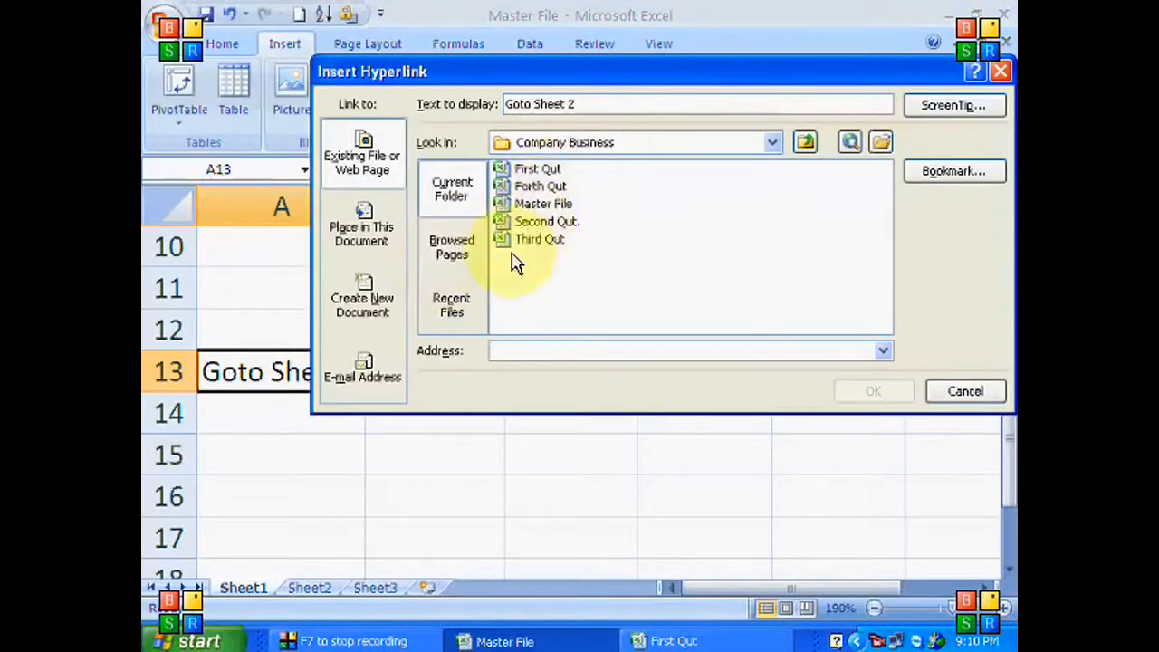
pyautogui.click(448, 252)
pyautogui.click(444, 299)
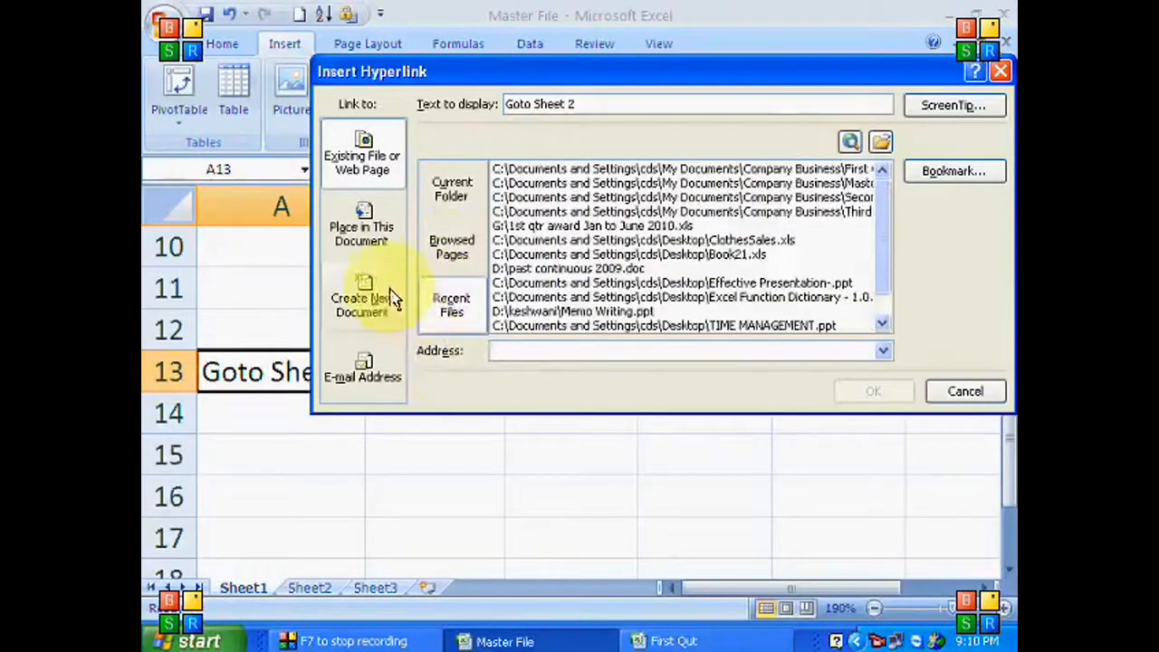
pyautogui.click(366, 238)
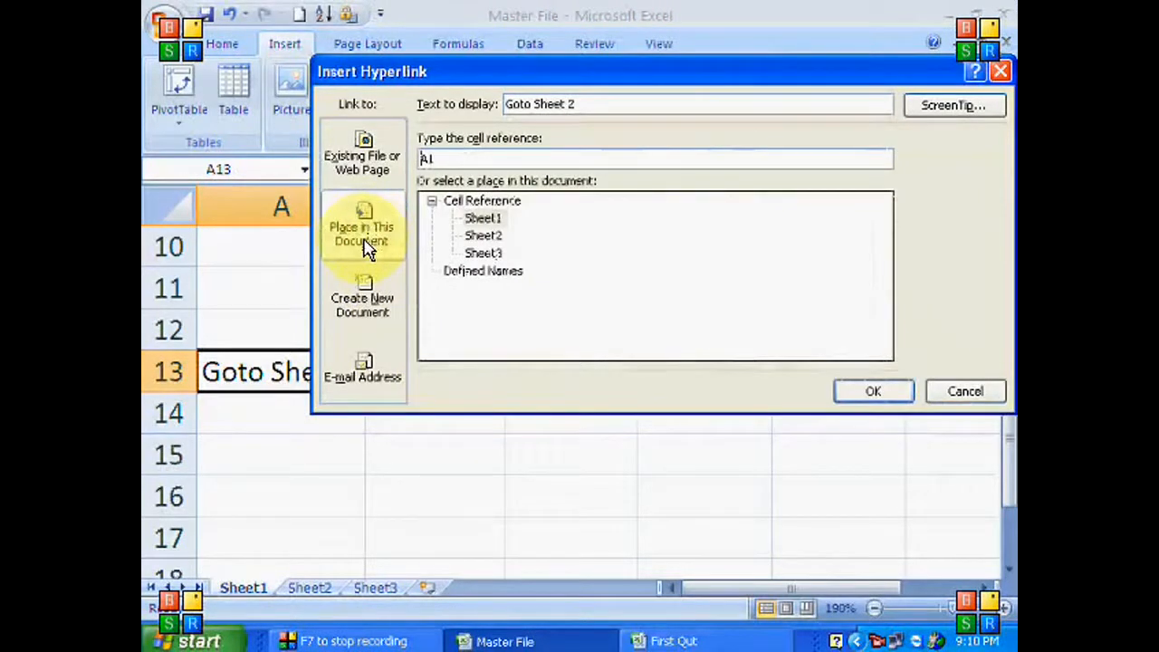
pyautogui.click(484, 239)
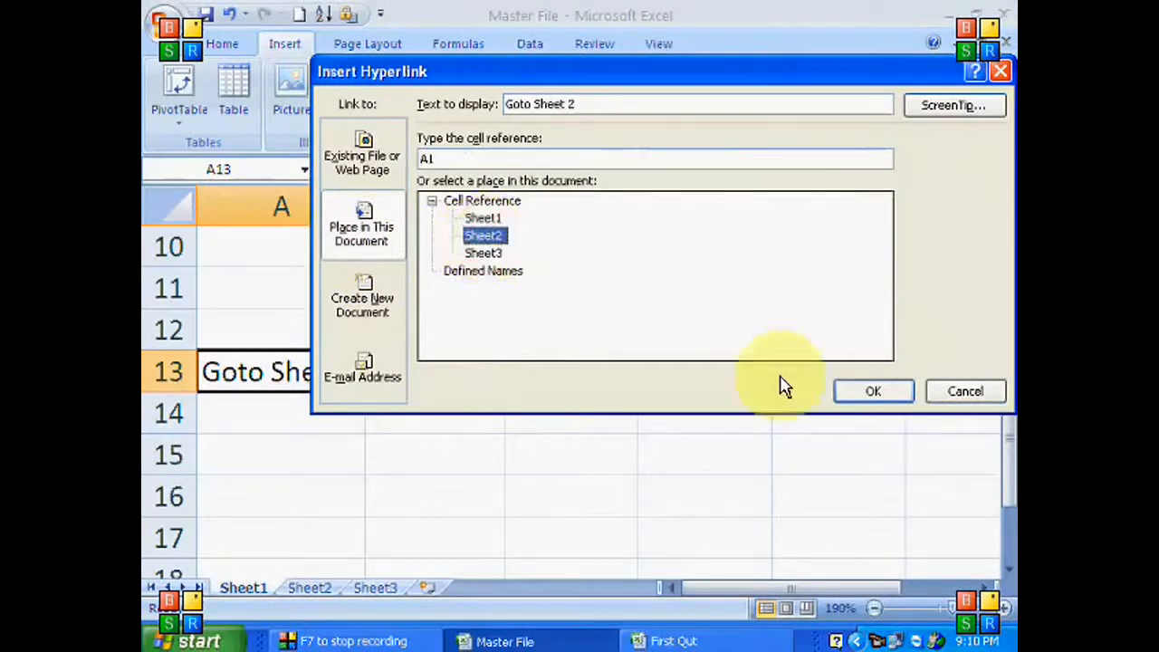
pyautogui.click(869, 390)
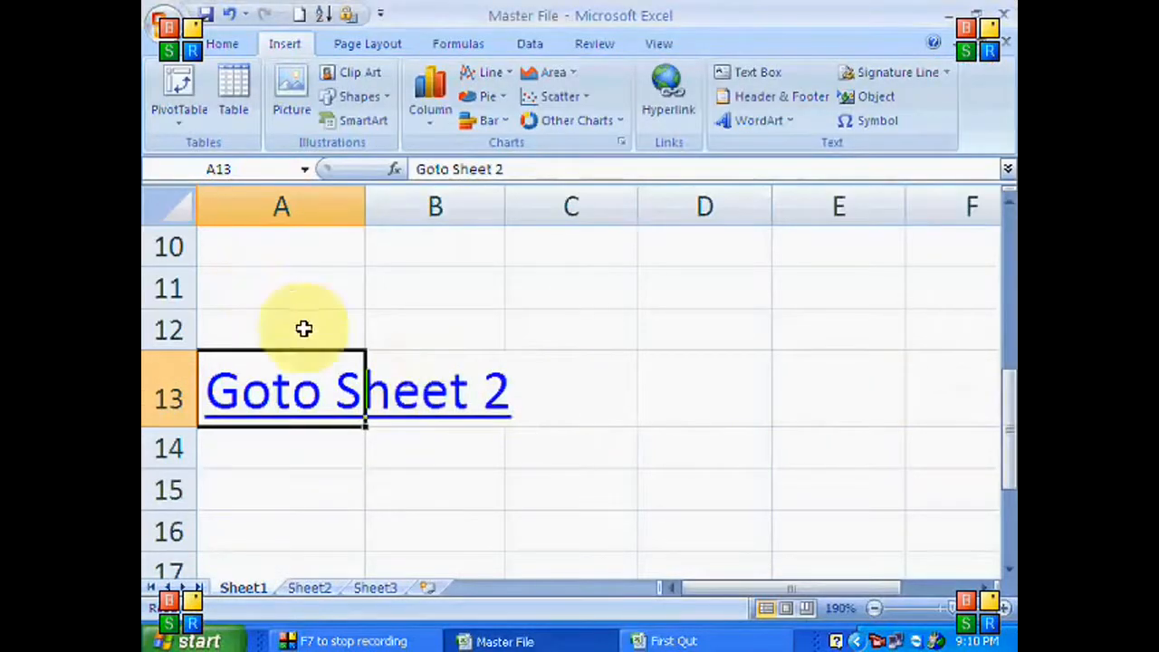
pyautogui.click(306, 395)
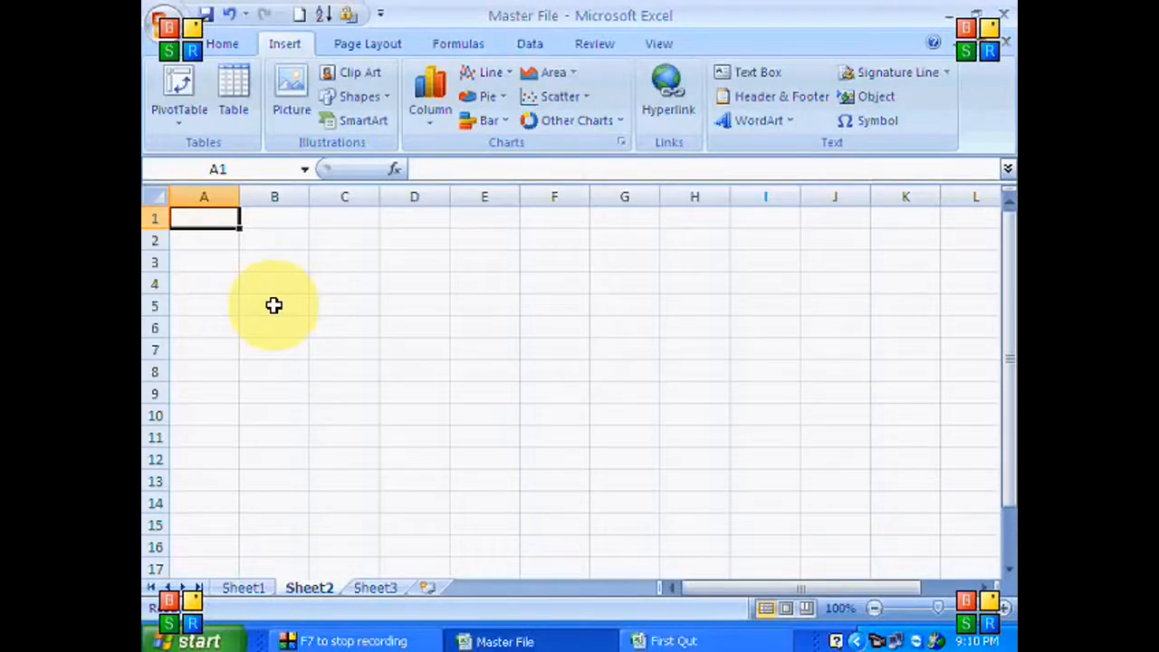
pyautogui.press('F7')
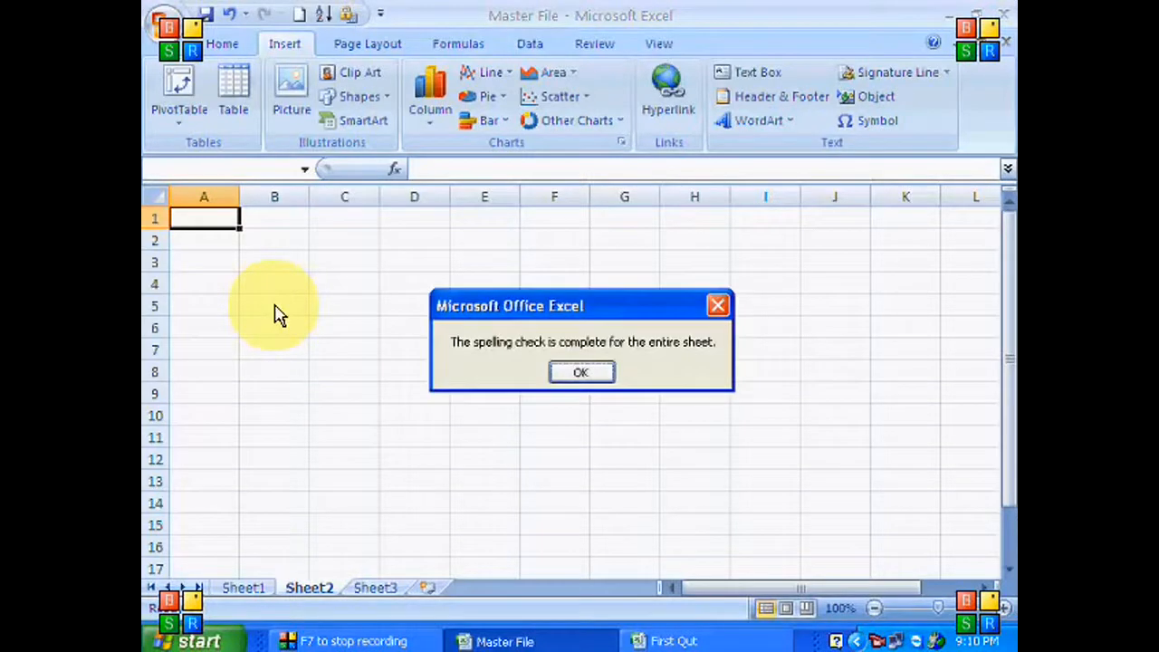
pyautogui.click(581, 374)
pyautogui.click(369, 638)
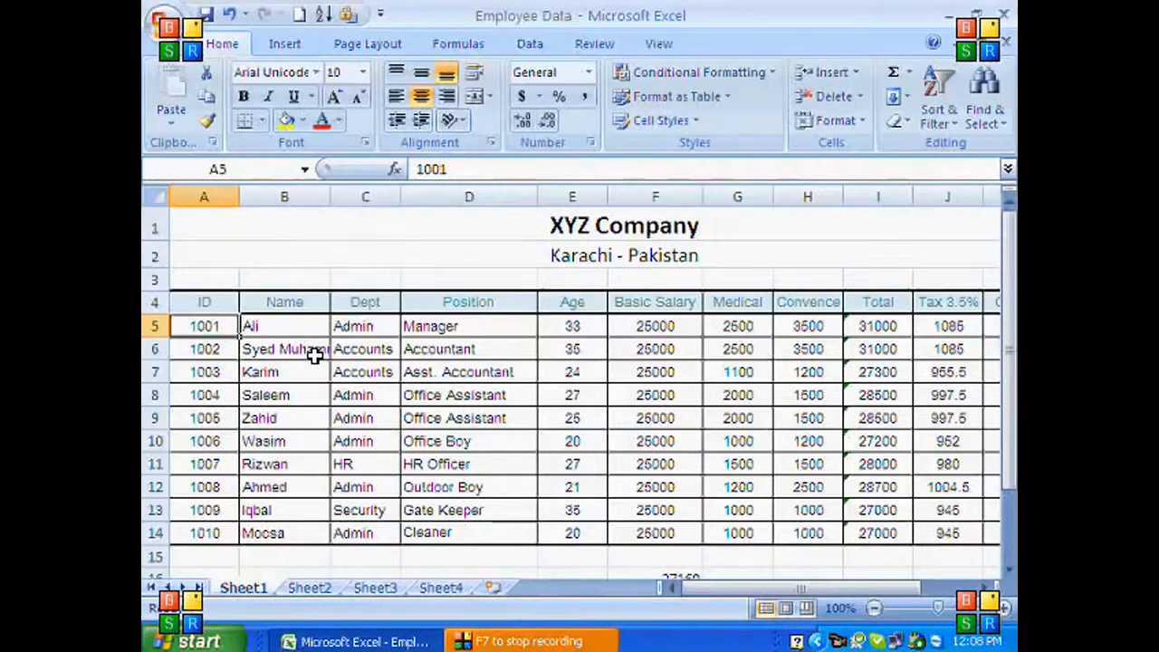
# - Set the font of the whole employee table, from the header row through row 14, to Bell MT
pyautogui.click(376, 372)
pyautogui.scroll(1, 362, 358)
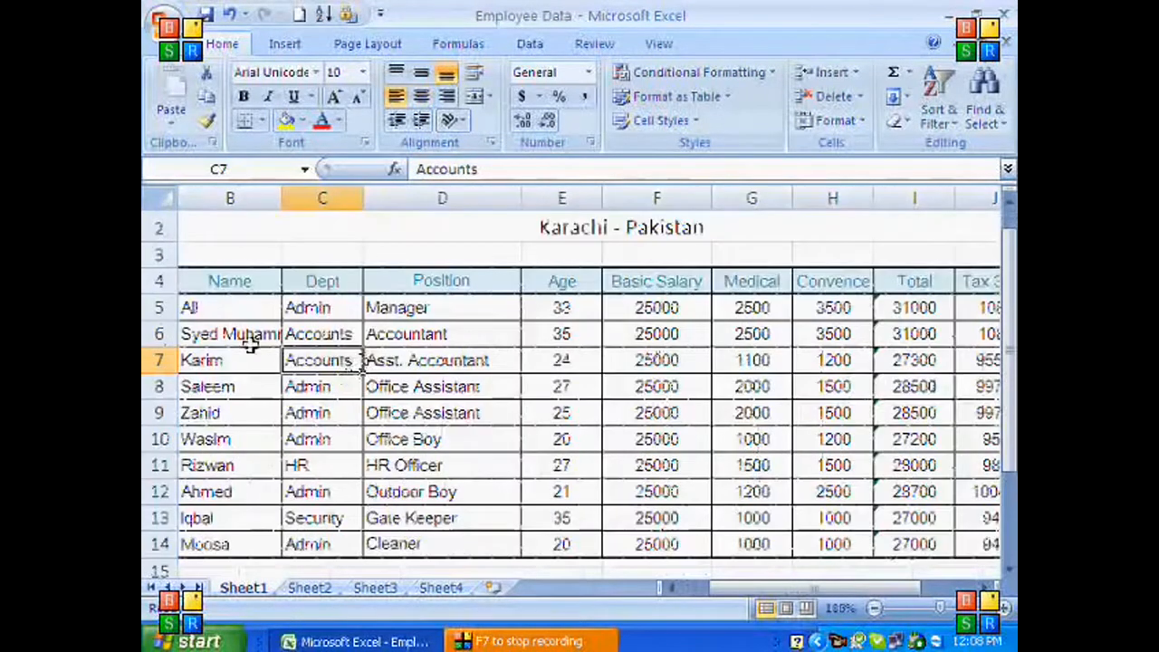
pyautogui.press('Home')
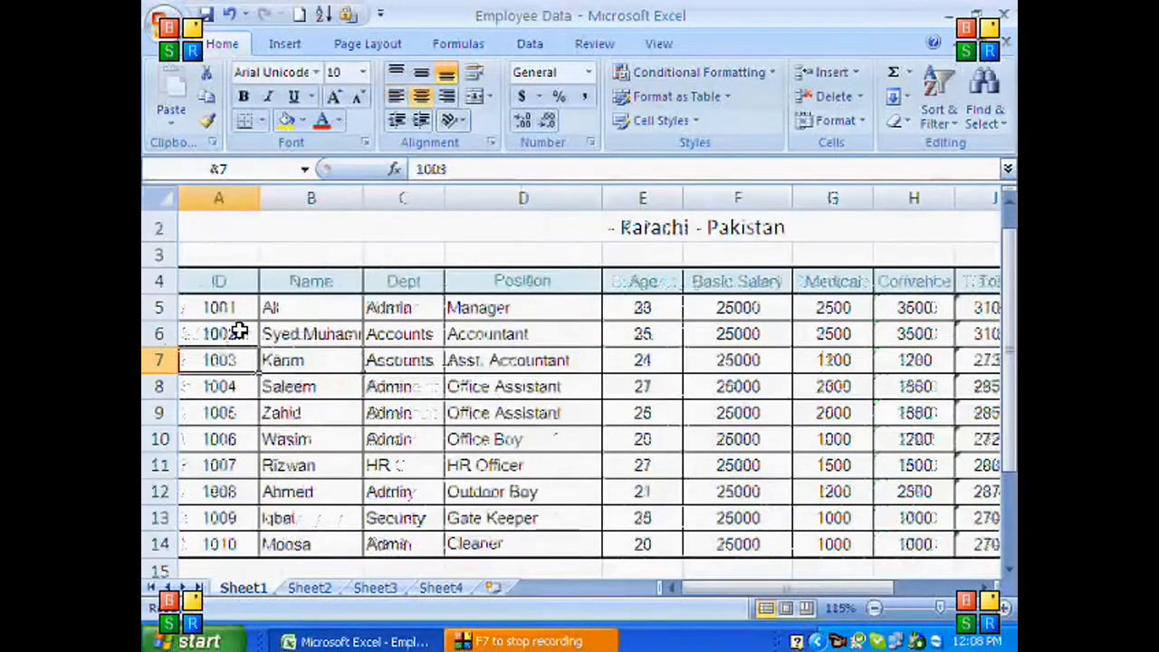
pyautogui.press('Up')
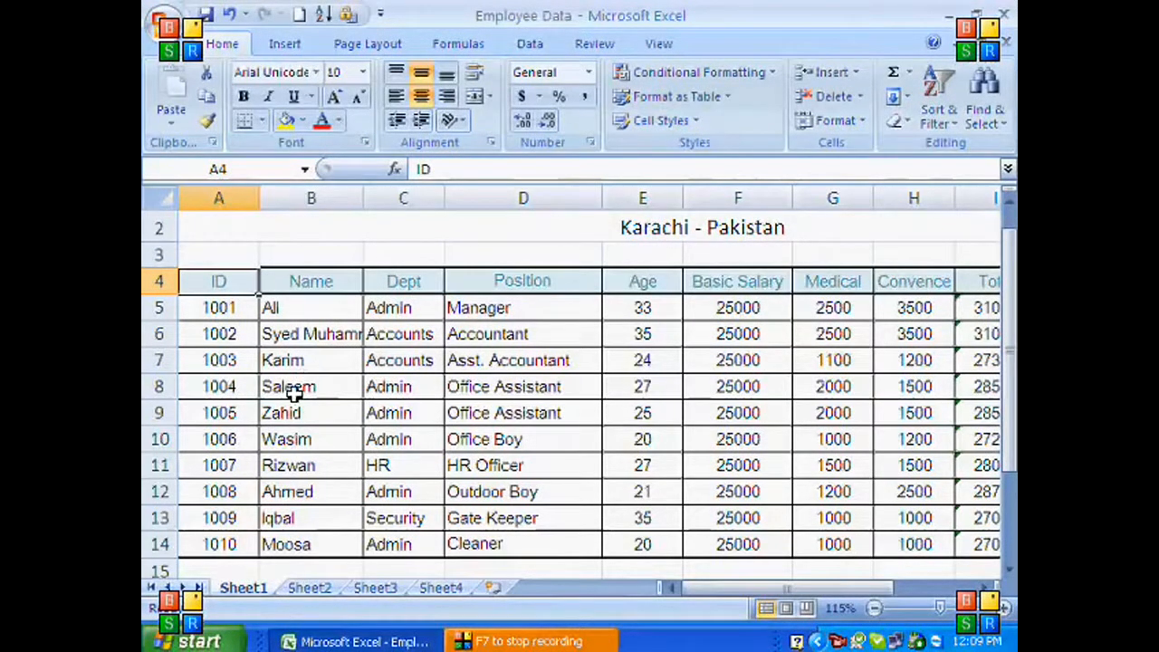
pyautogui.moveTo(238, 289); pyautogui.dragTo(998, 542)
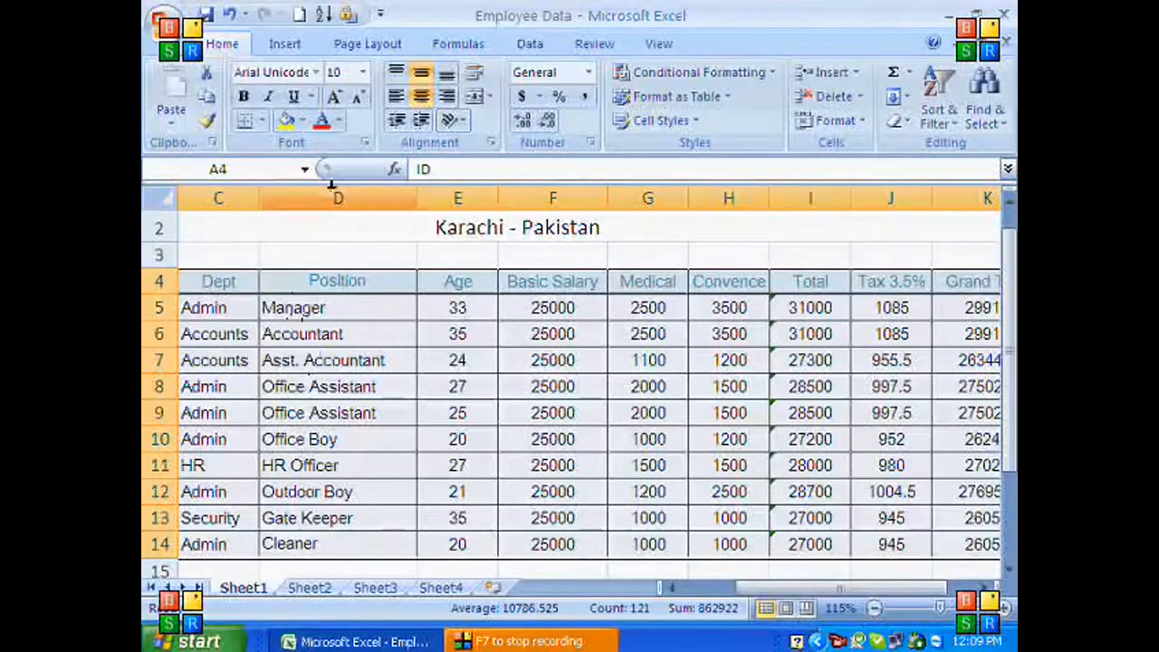
pyautogui.click(316, 72)
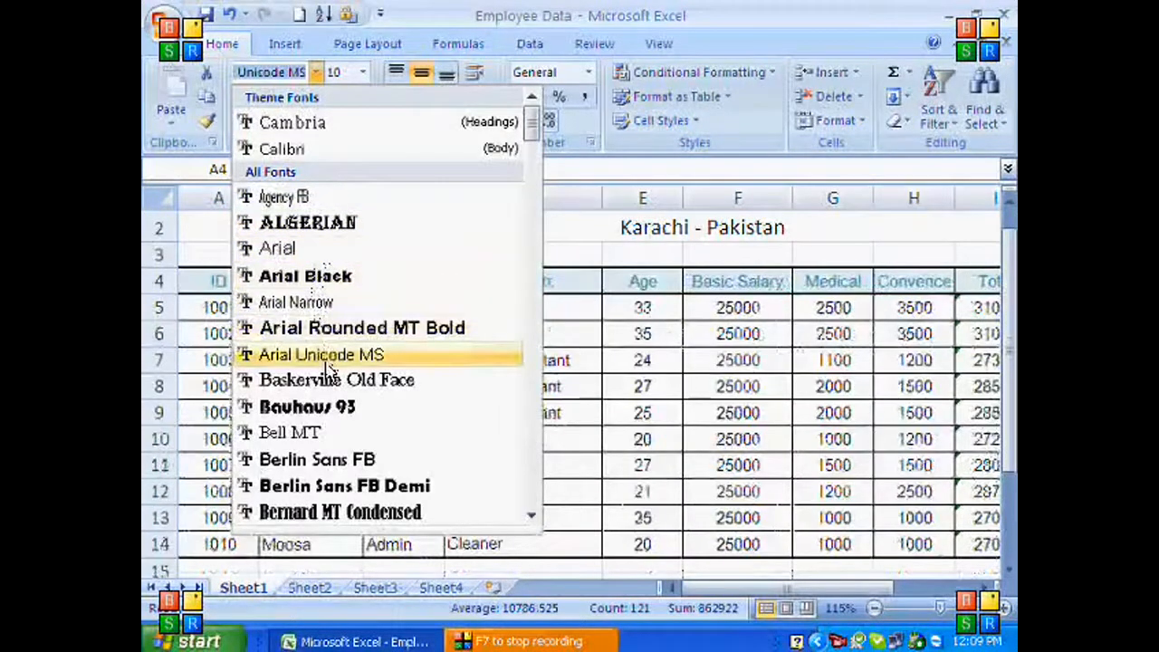
pyautogui.click(332, 435)
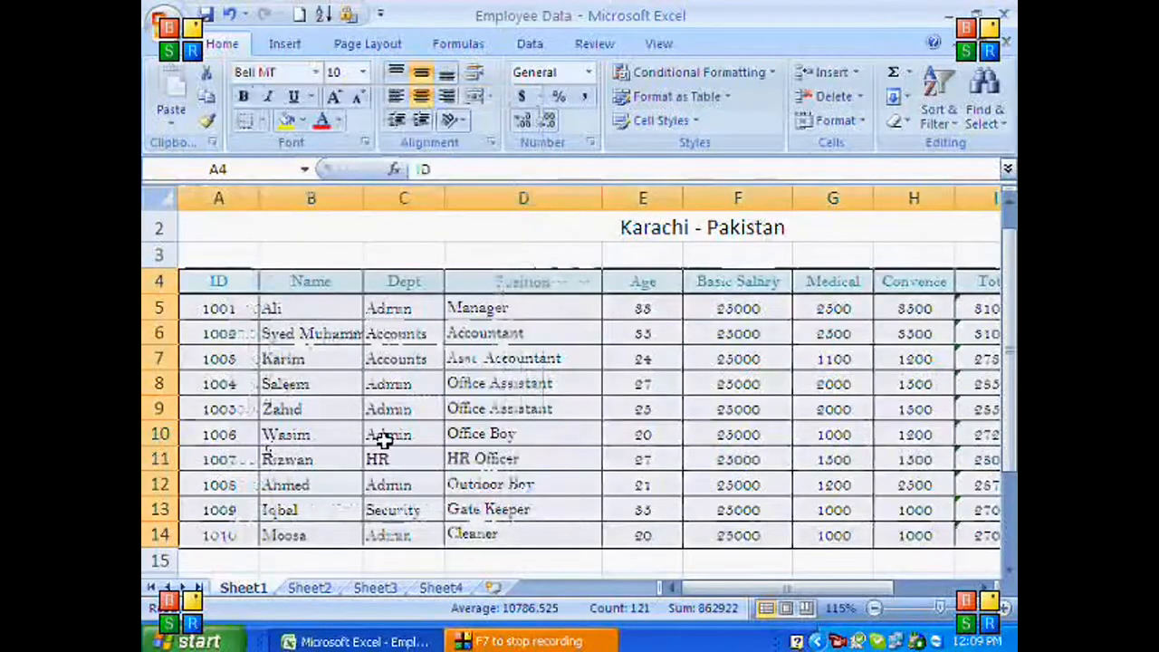
# - Set the selected table's font size to 10 and enlarge it stepwise to 16
pyautogui.click(362, 73)
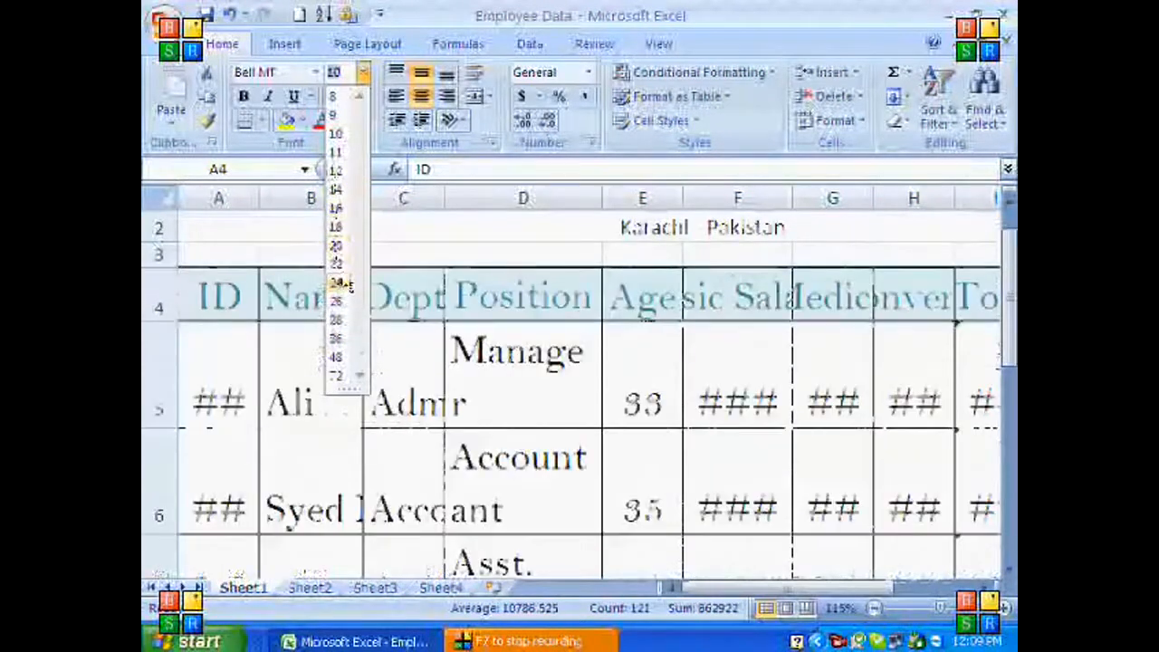
pyautogui.click(338, 141)
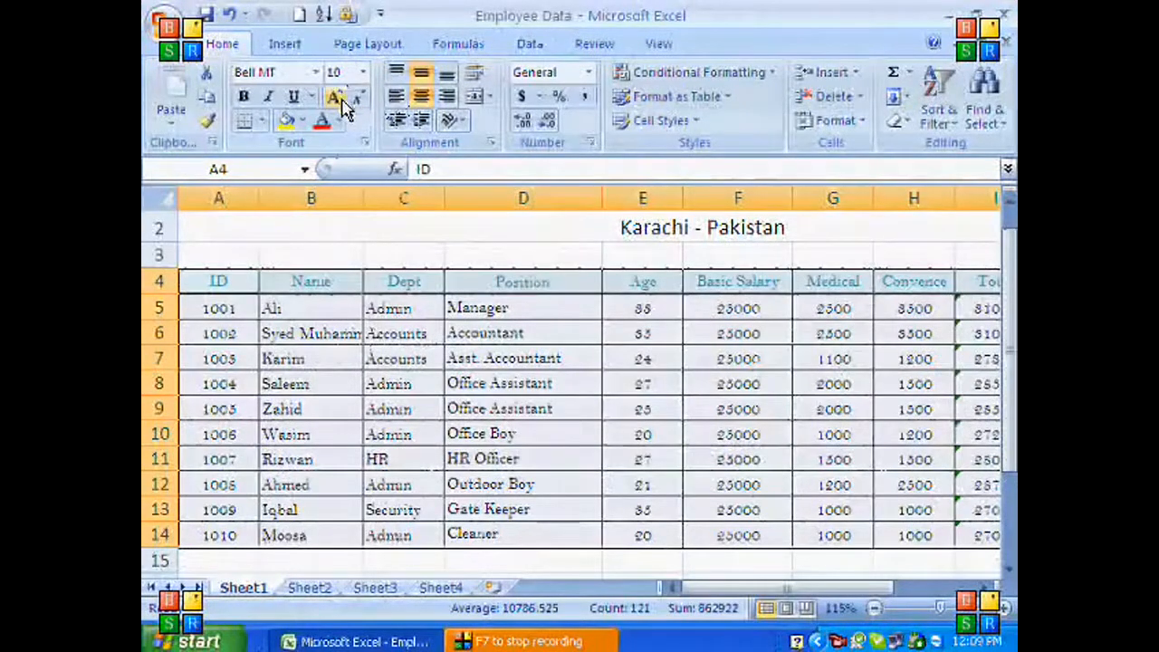
pyautogui.click(337, 101)
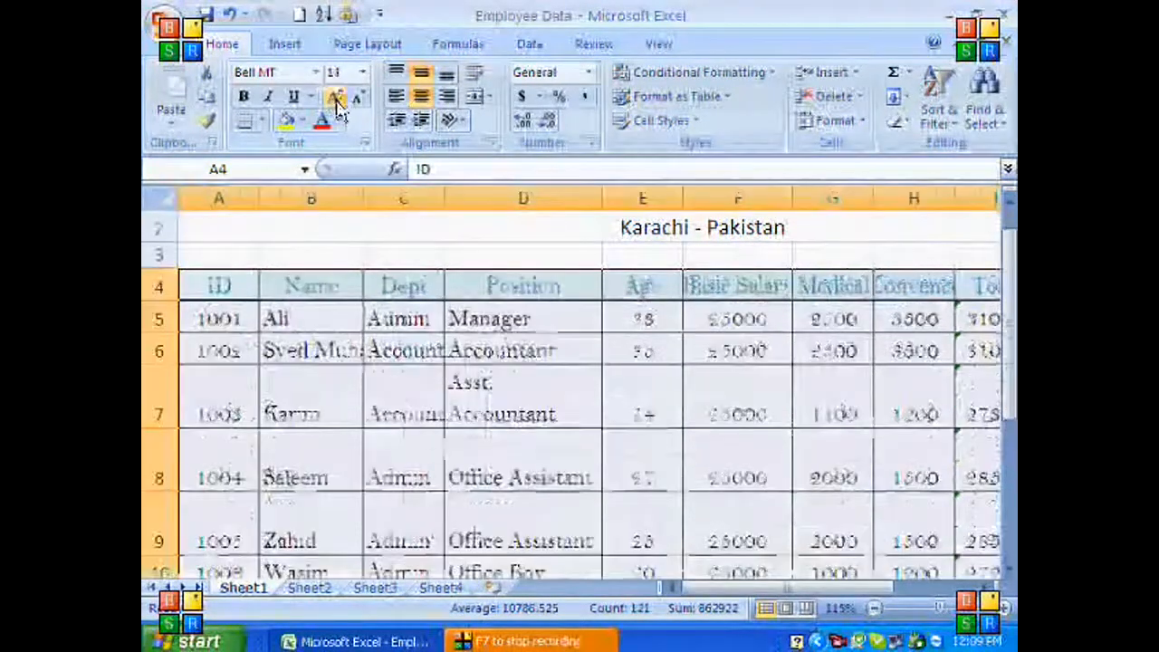
pyautogui.click(337, 101)
pyautogui.click(337, 102)
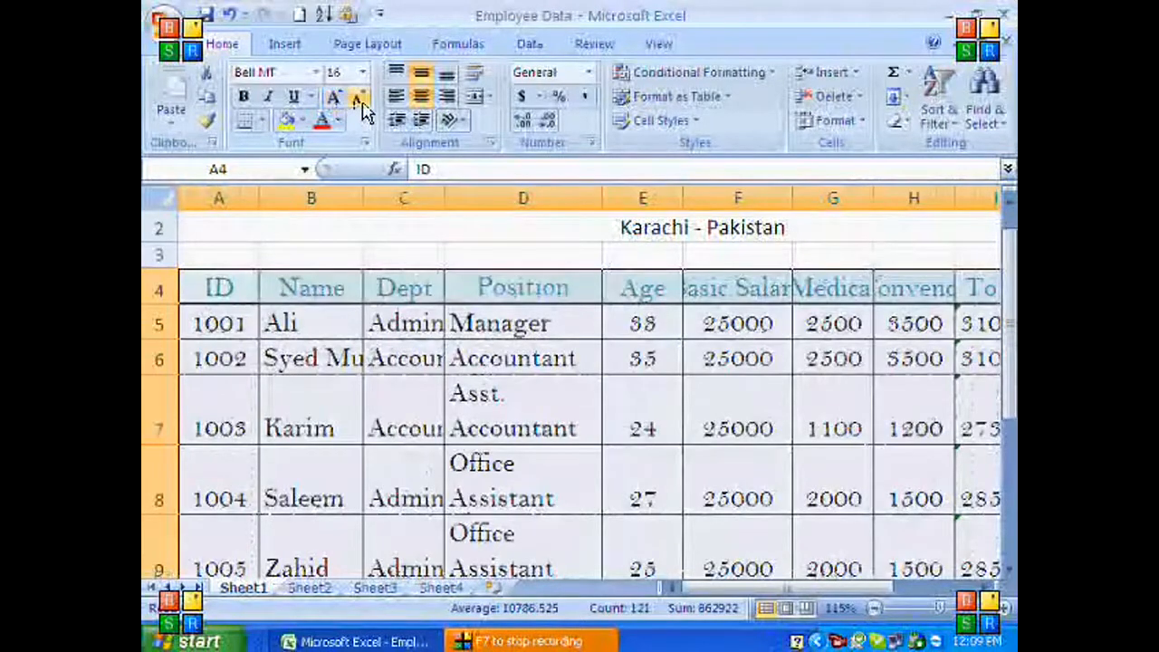
# - Reduce the font size of the selected employee table stepwise to 9
pyautogui.click(360, 99)
pyautogui.click(359, 100)
pyautogui.click(360, 100)
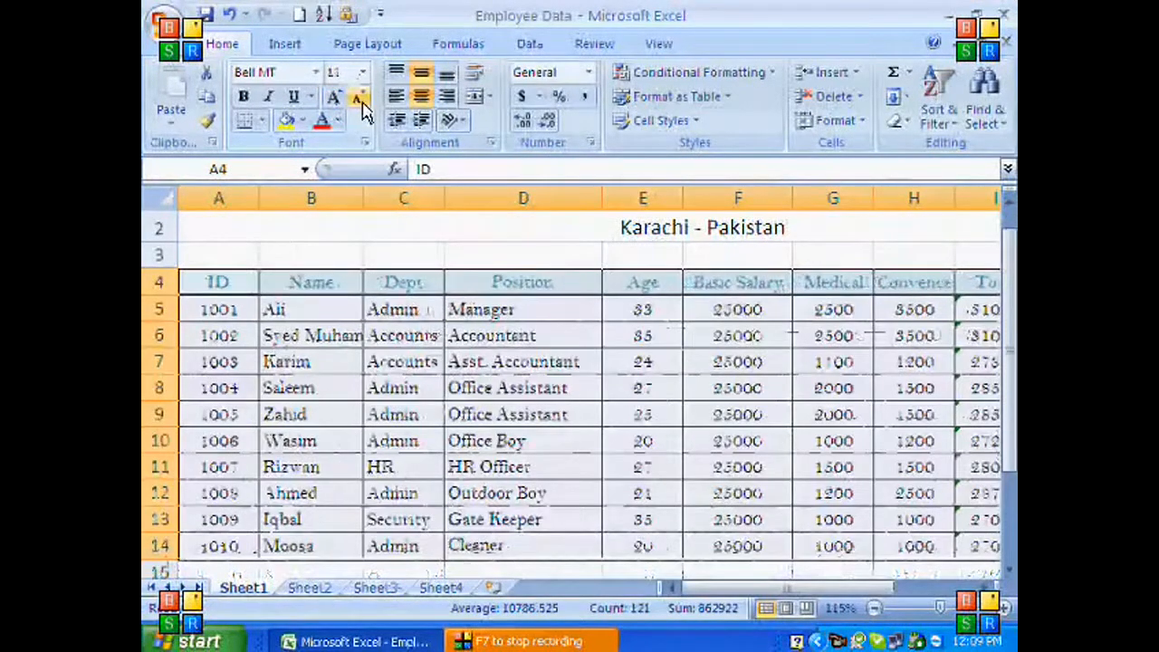
pyautogui.click(360, 100)
pyautogui.click(360, 100)
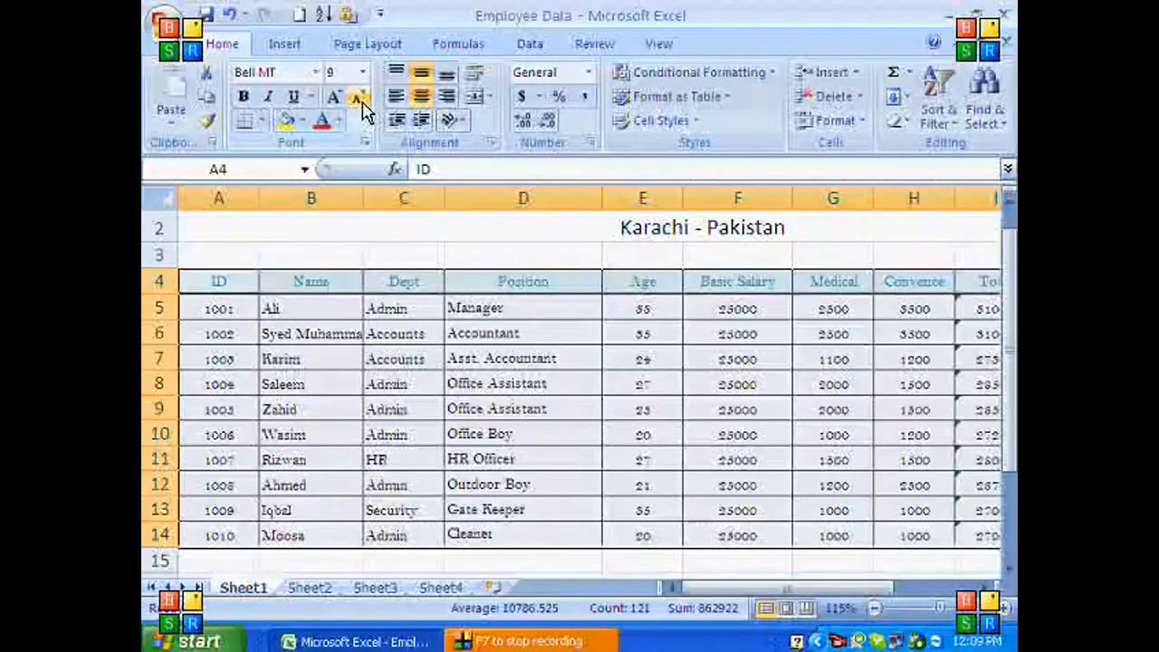
# - Try bold, italic and single underline on the selected table one at a time, removing each before applying another
pyautogui.click(246, 99)
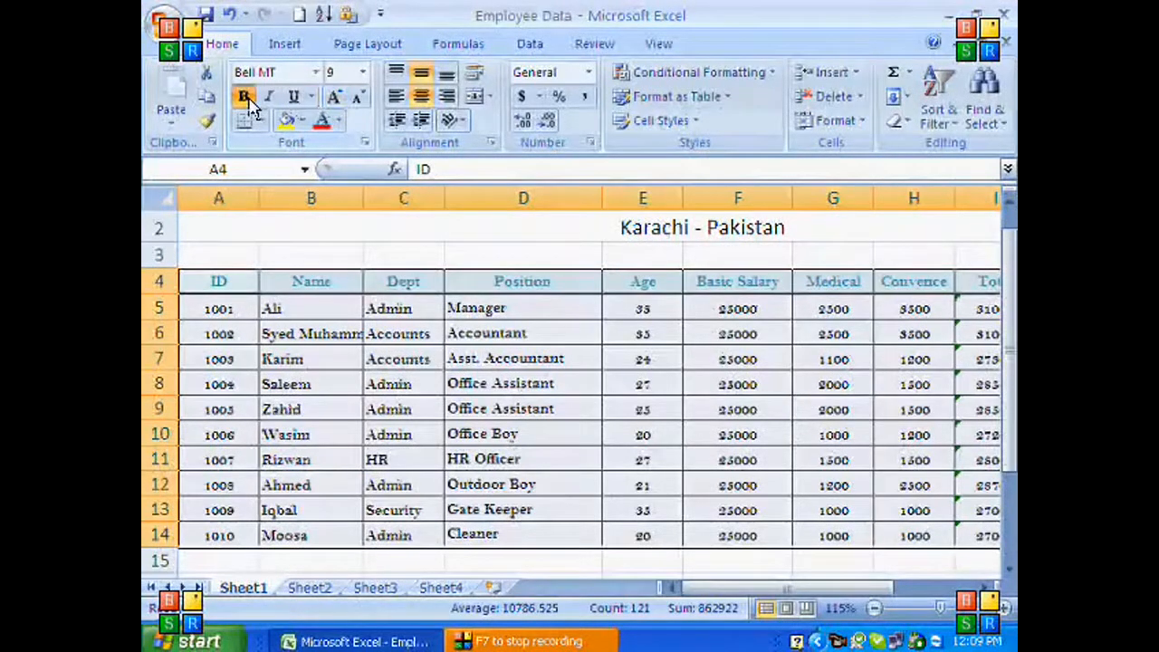
pyautogui.click(252, 102)
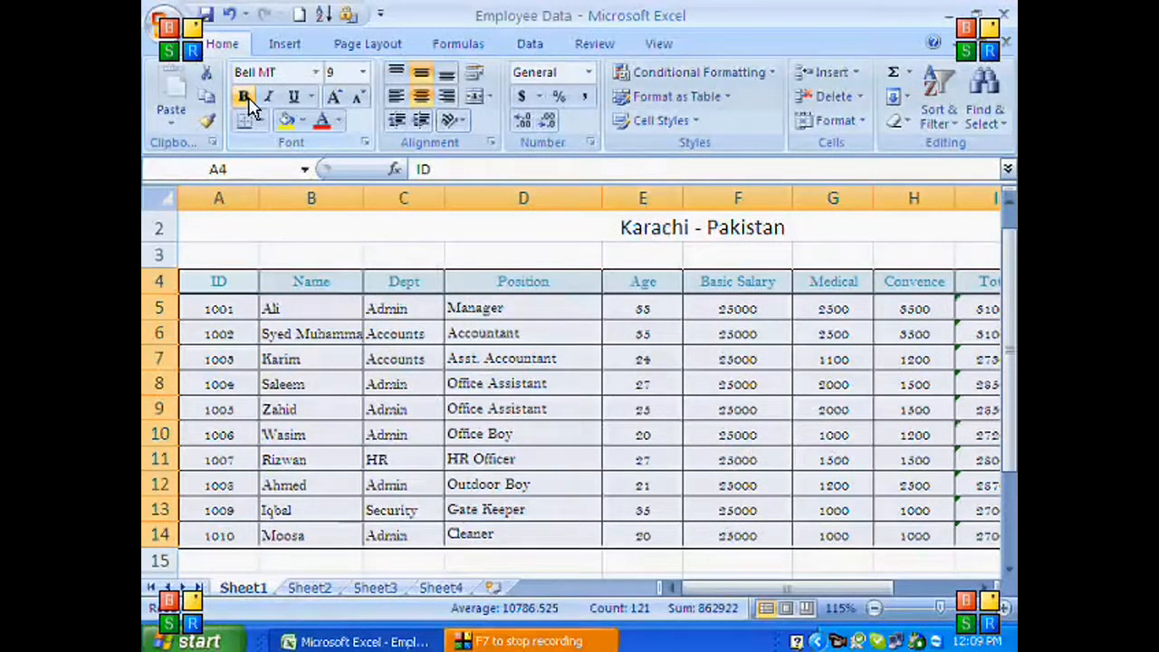
pyautogui.click(268, 98)
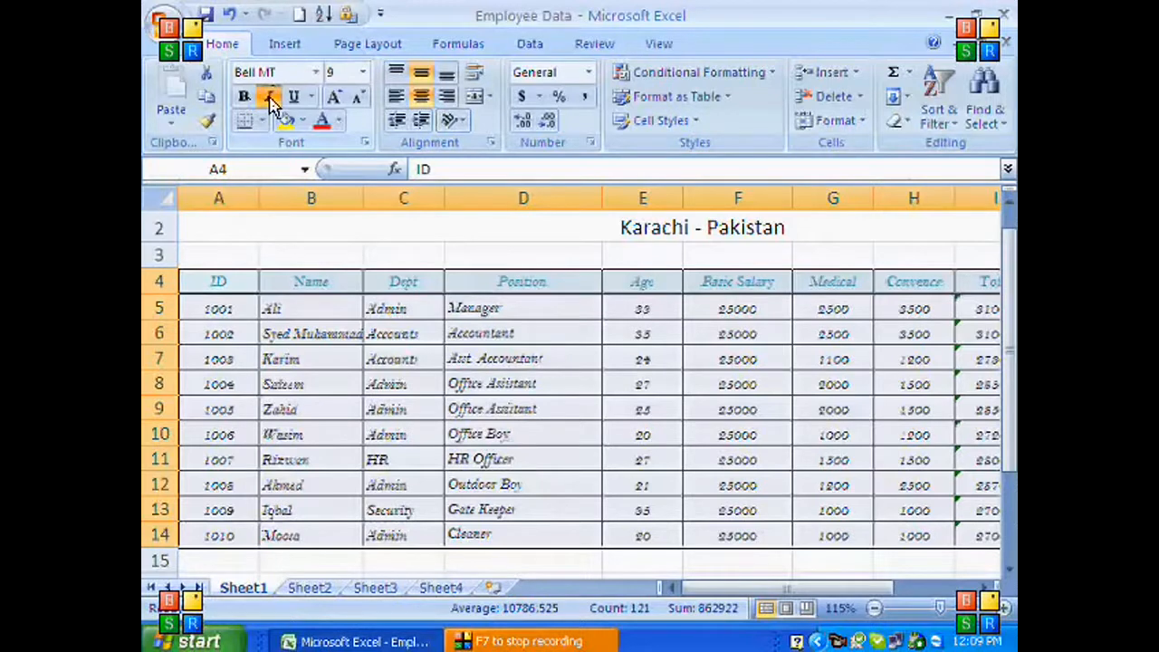
pyautogui.click(270, 98)
pyautogui.click(289, 99)
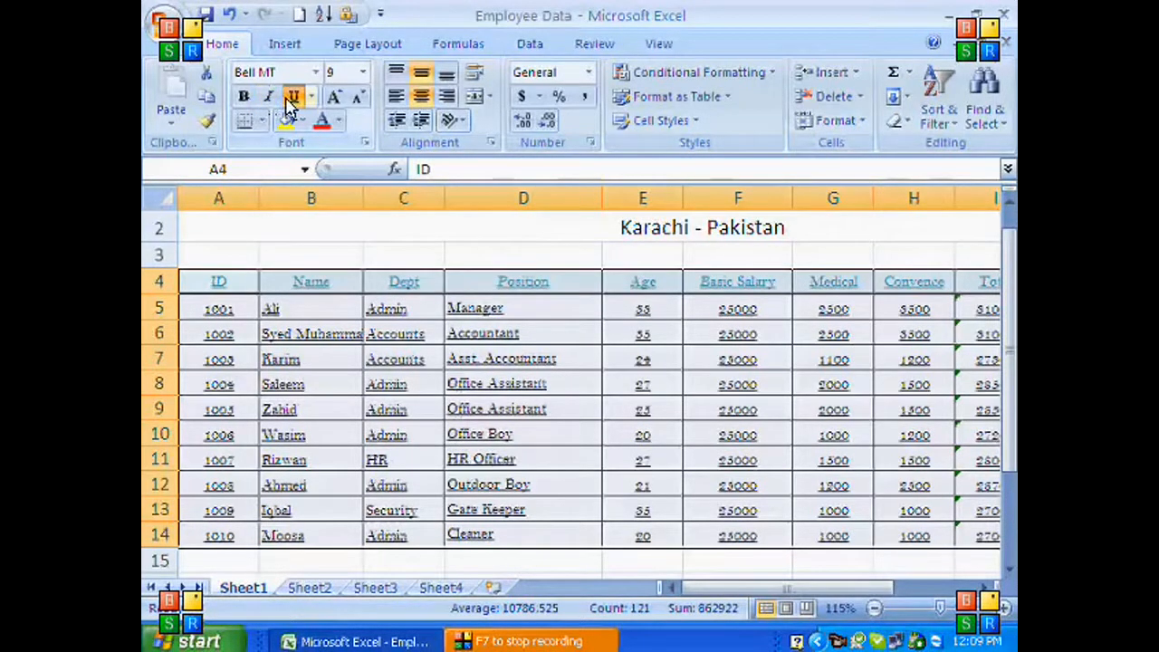
pyautogui.click(289, 104)
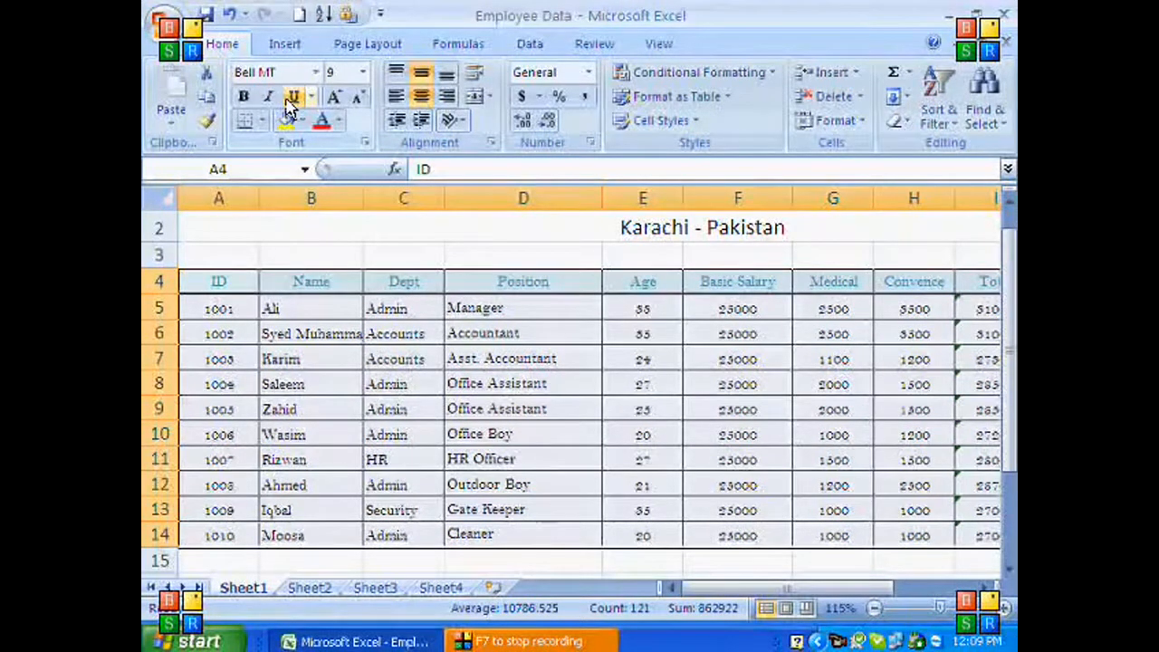
# - Apply a double underline to the selected table text and remove it again
pyautogui.click(311, 100)
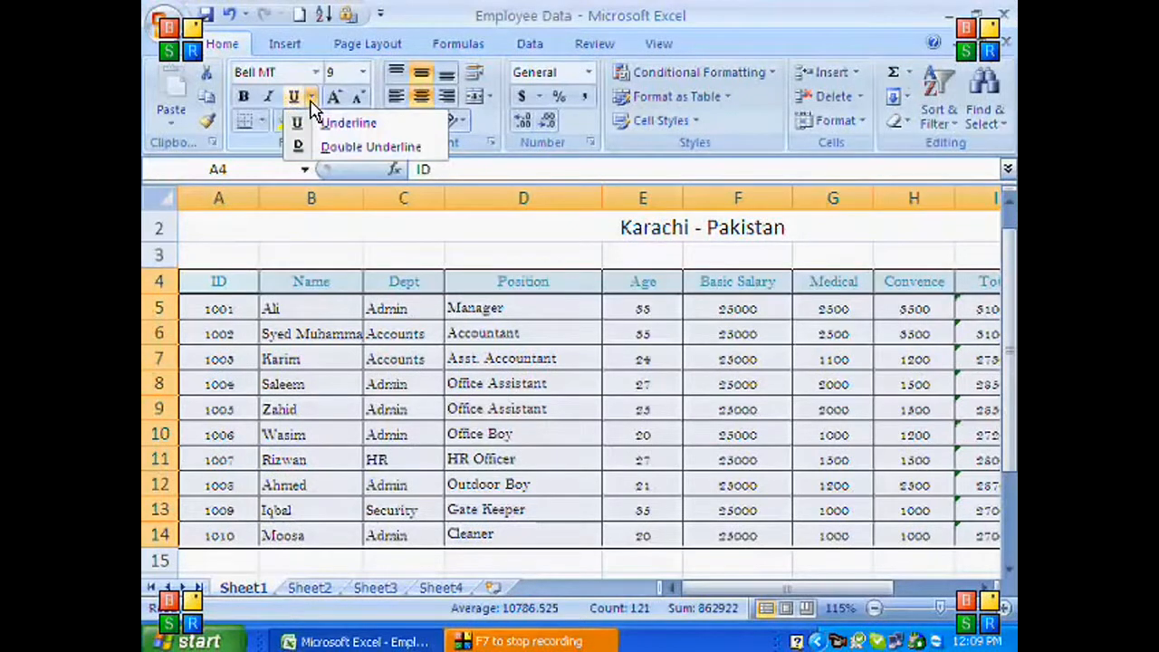
pyautogui.click(313, 146)
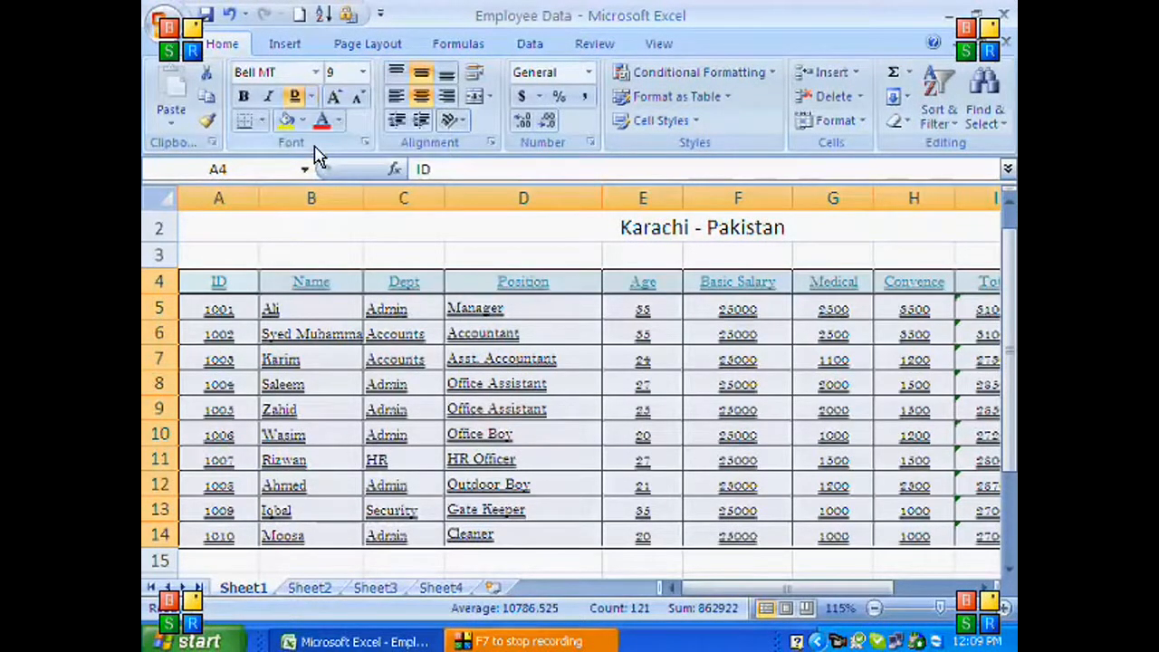
pyautogui.click(296, 98)
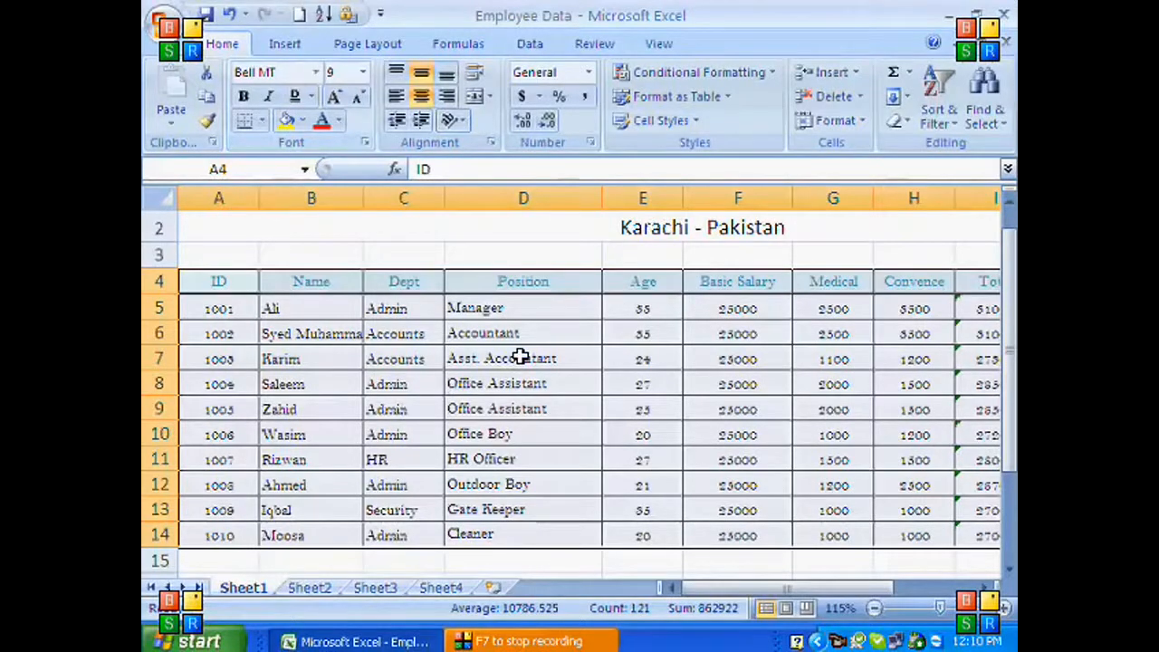
pyautogui.keyDown('ctrl'); pyautogui.scroll(-1, 521, 357); pyautogui.keyUp('ctrl')
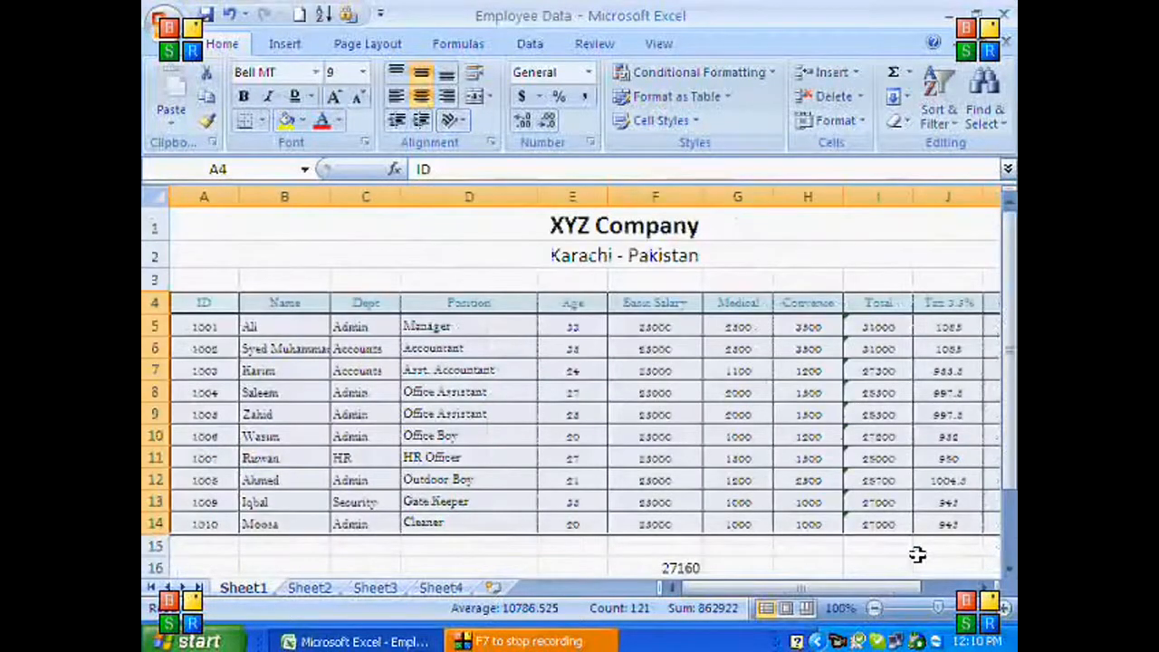
pyautogui.hscroll(2, 909, 594)
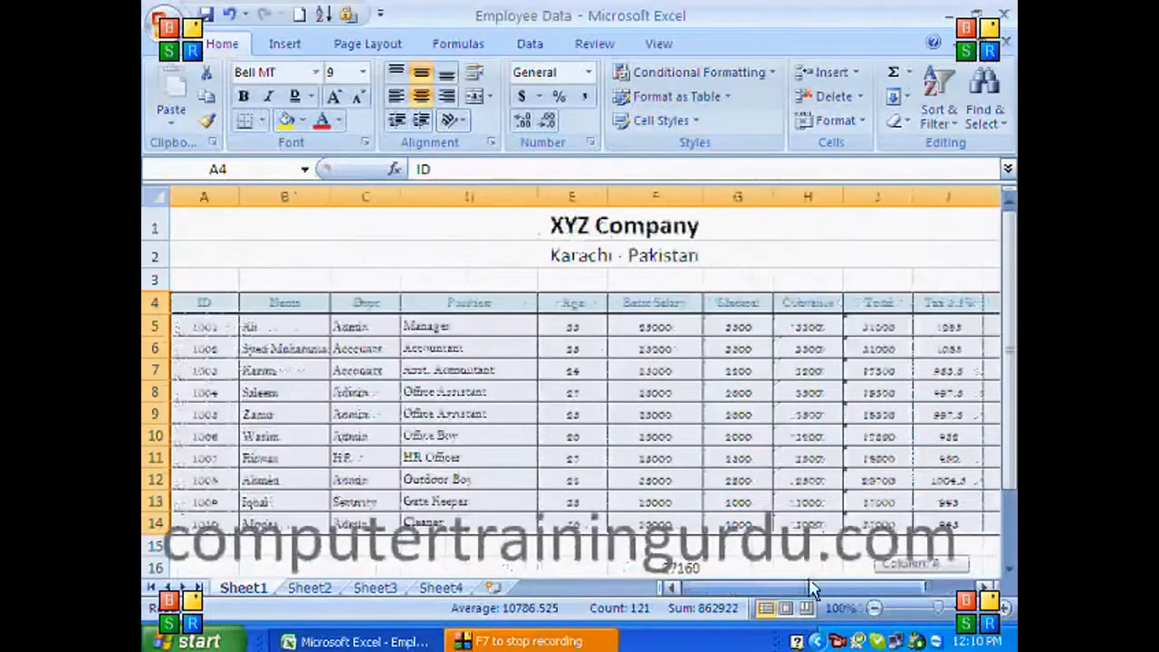
# - Remove all borders from the selected employee table A4:K14
pyautogui.keyDown('ctrl'); pyautogui.scroll(2, 559, 489); pyautogui.keyUp('ctrl')
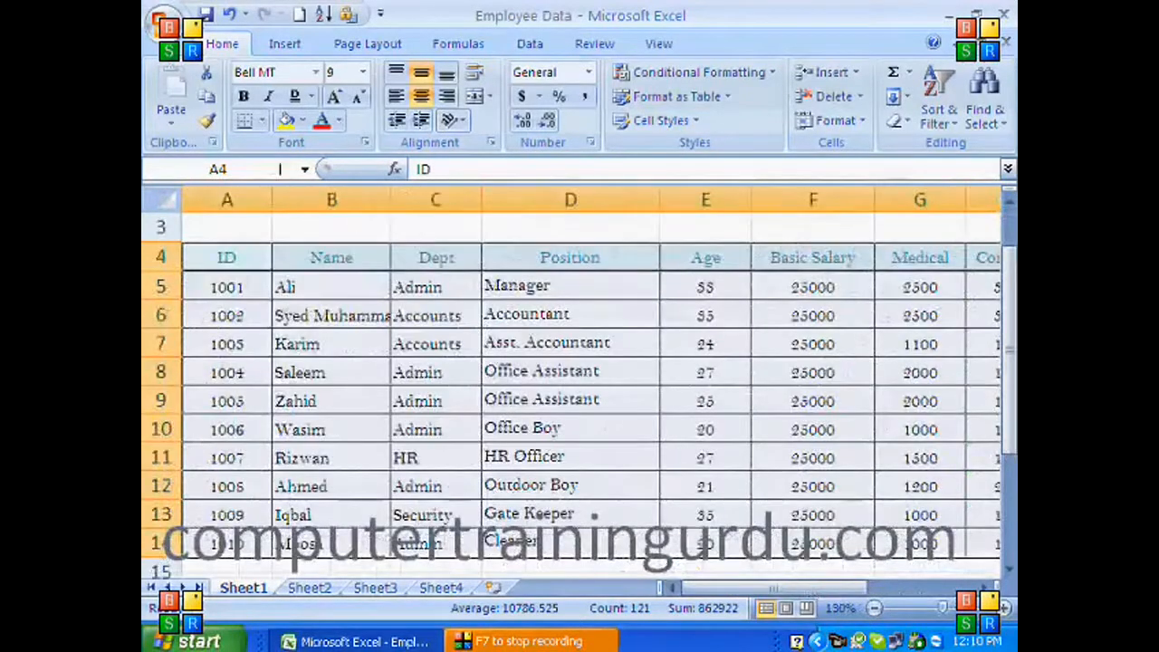
pyautogui.click(262, 122)
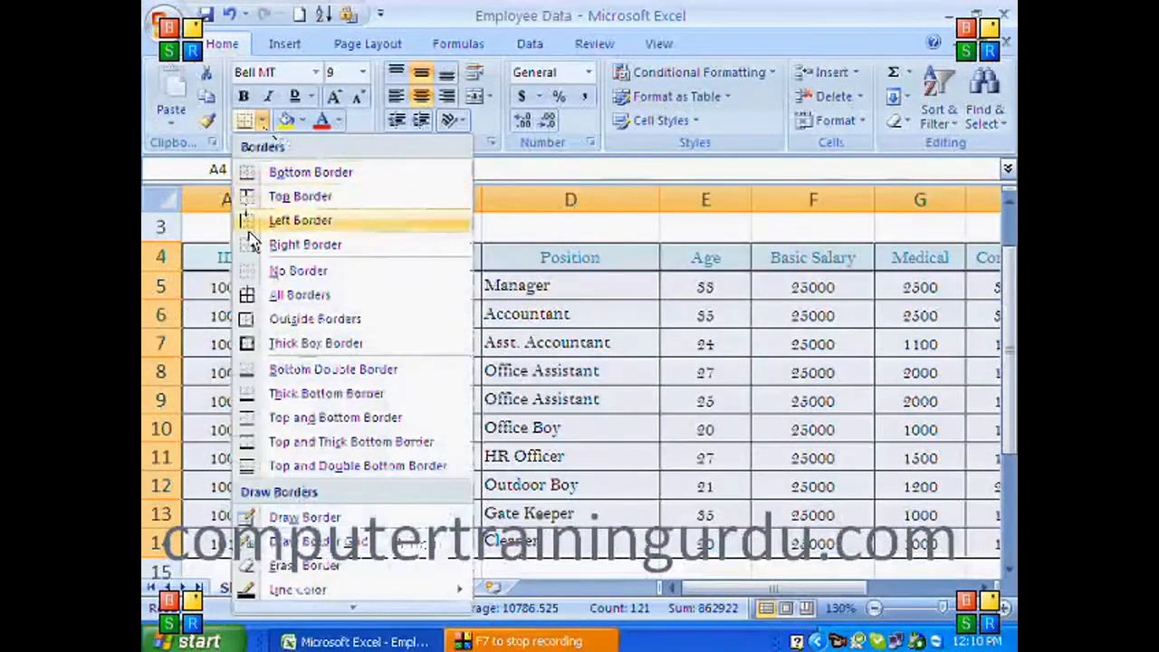
pyautogui.click(268, 276)
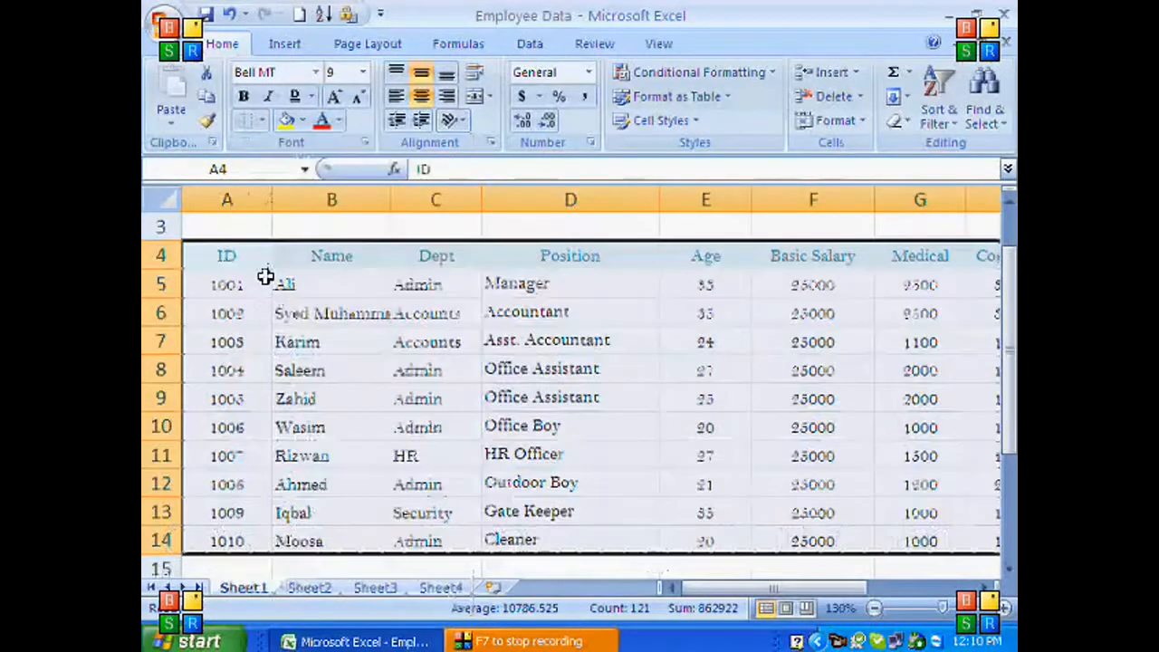
pyautogui.click(480, 332)
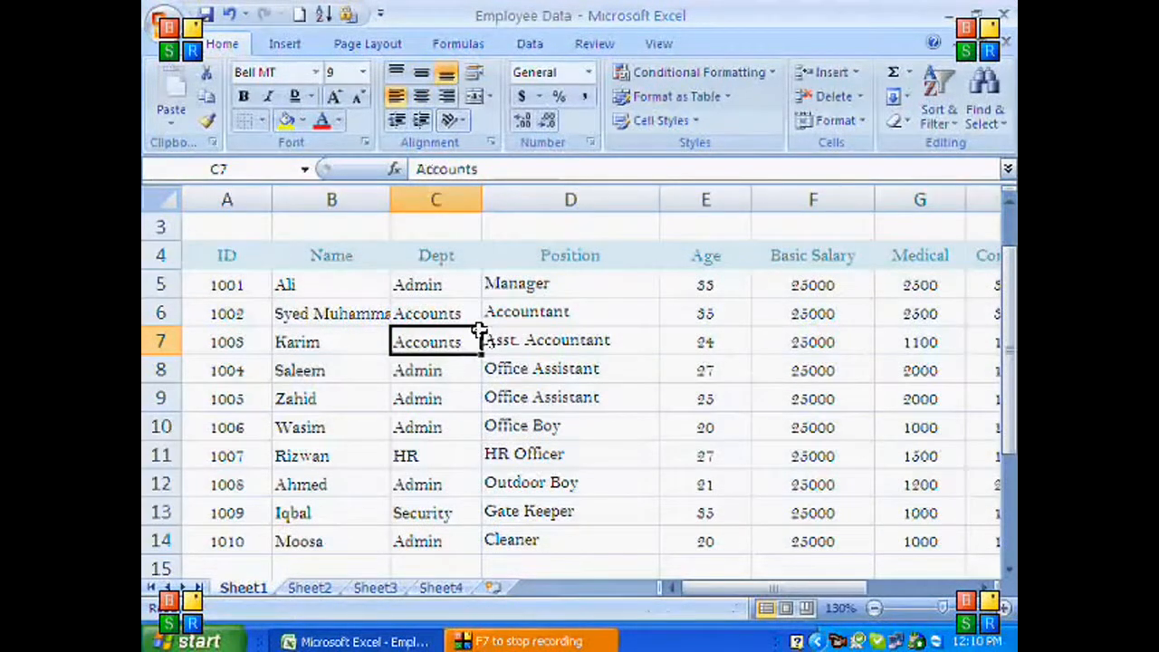
# - Select the employee table A4:K14 and apply All Borders to it
pyautogui.moveTo(234, 261); pyautogui.dragTo(870, 537)
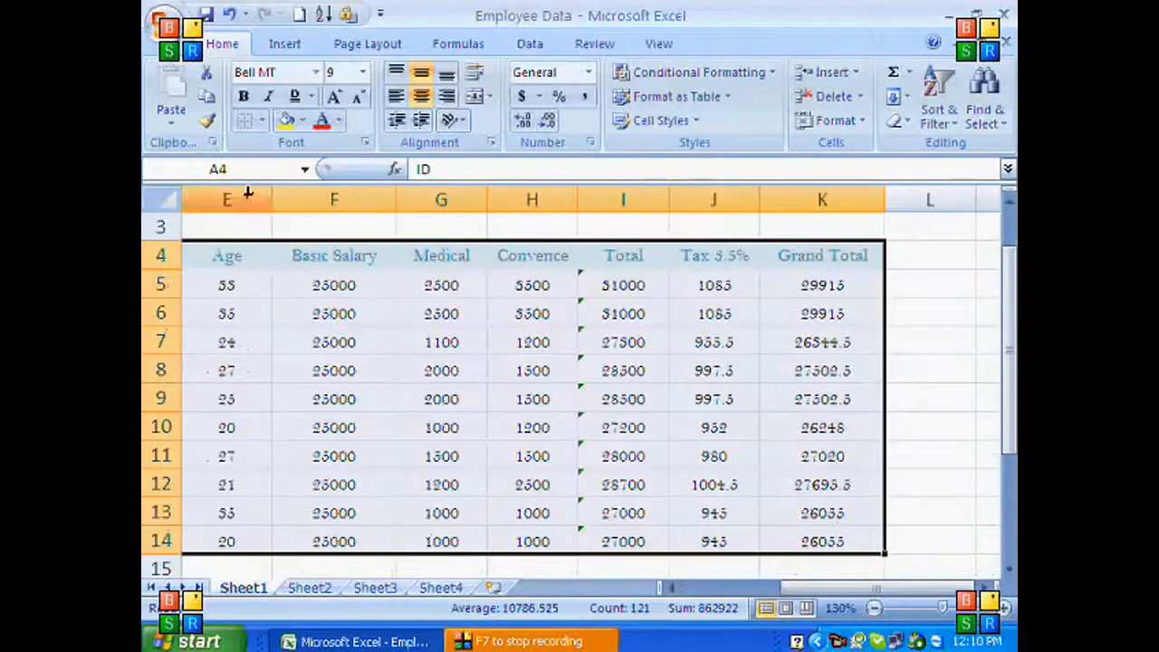
pyautogui.click(262, 123)
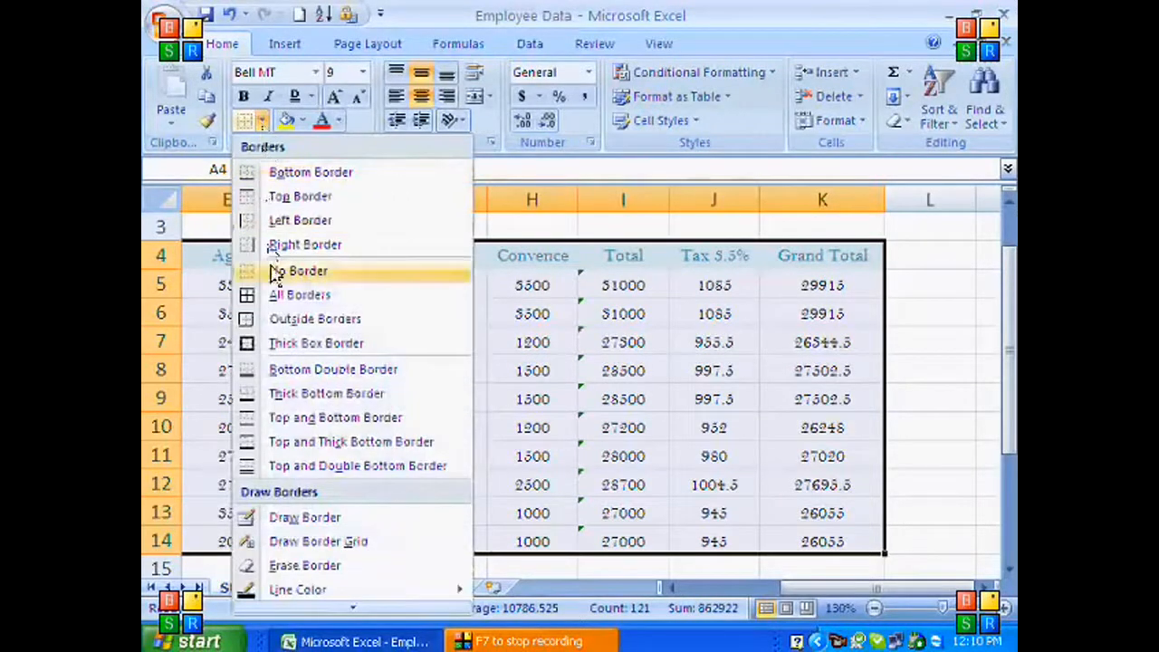
pyautogui.click(275, 302)
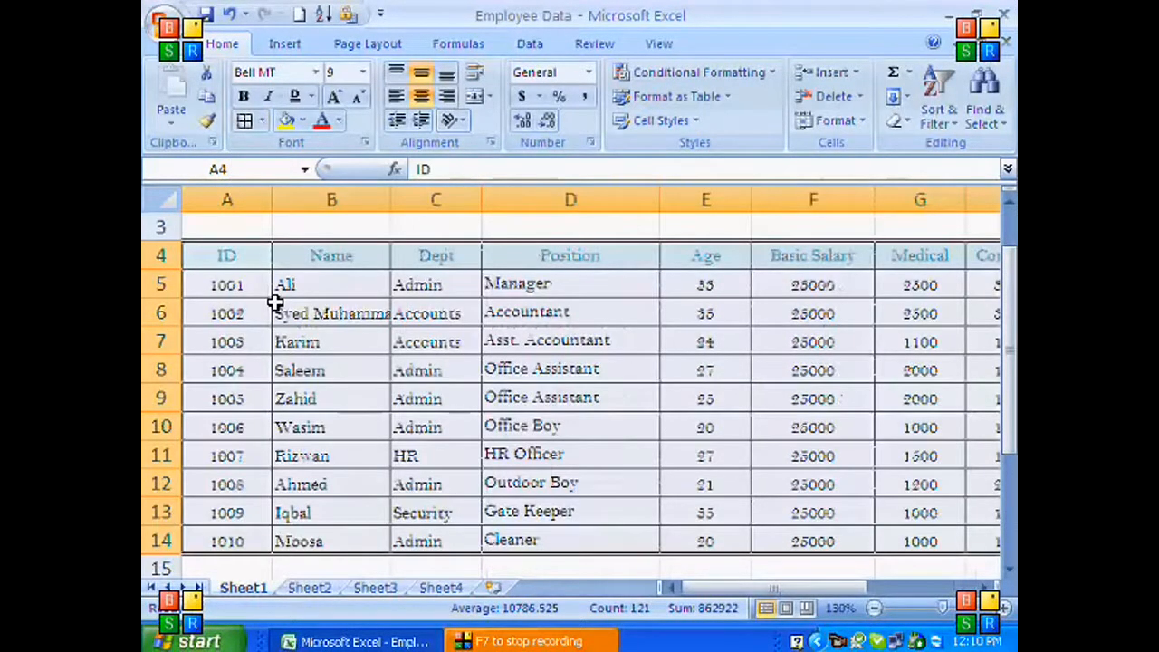
pyautogui.click(275, 303)
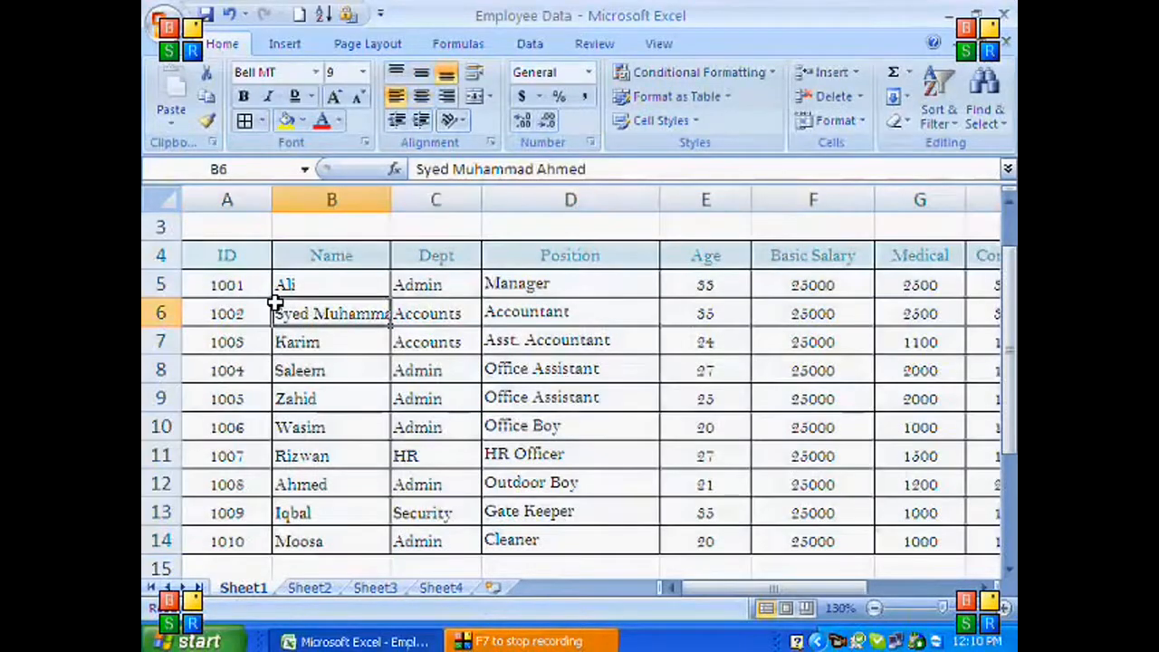
# - Fill the header row A4:K4 with light olive green and color its text dark red
pyautogui.moveTo(217, 257); pyautogui.dragTo(820, 270)
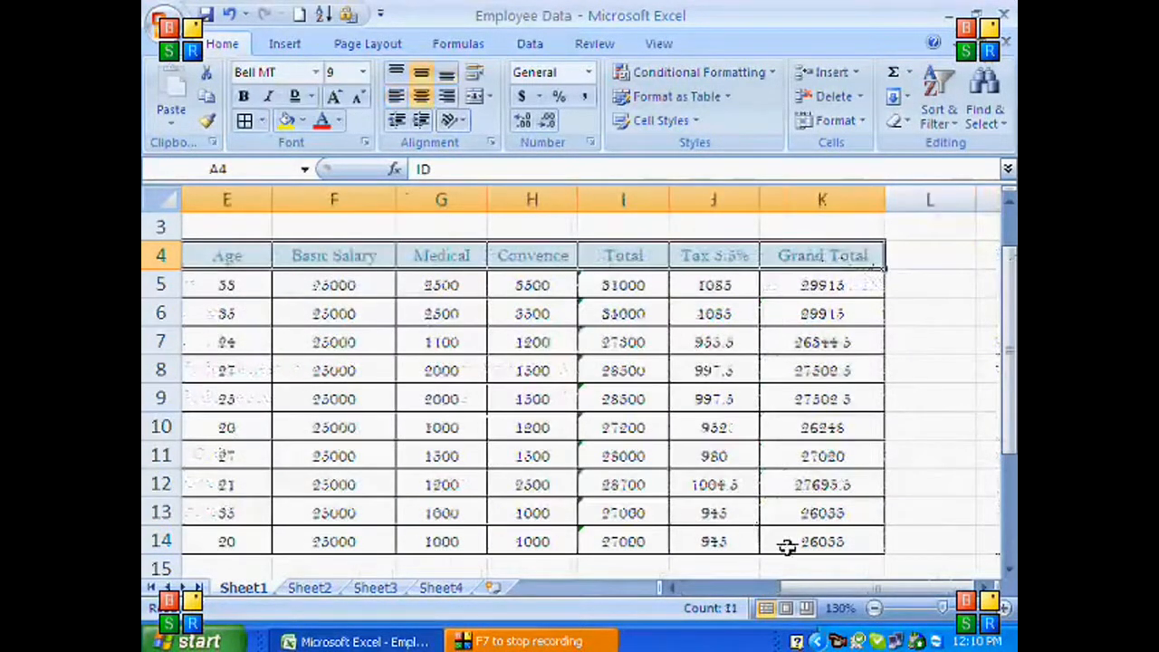
pyautogui.moveTo(834, 588); pyautogui.dragTo(695, 589)
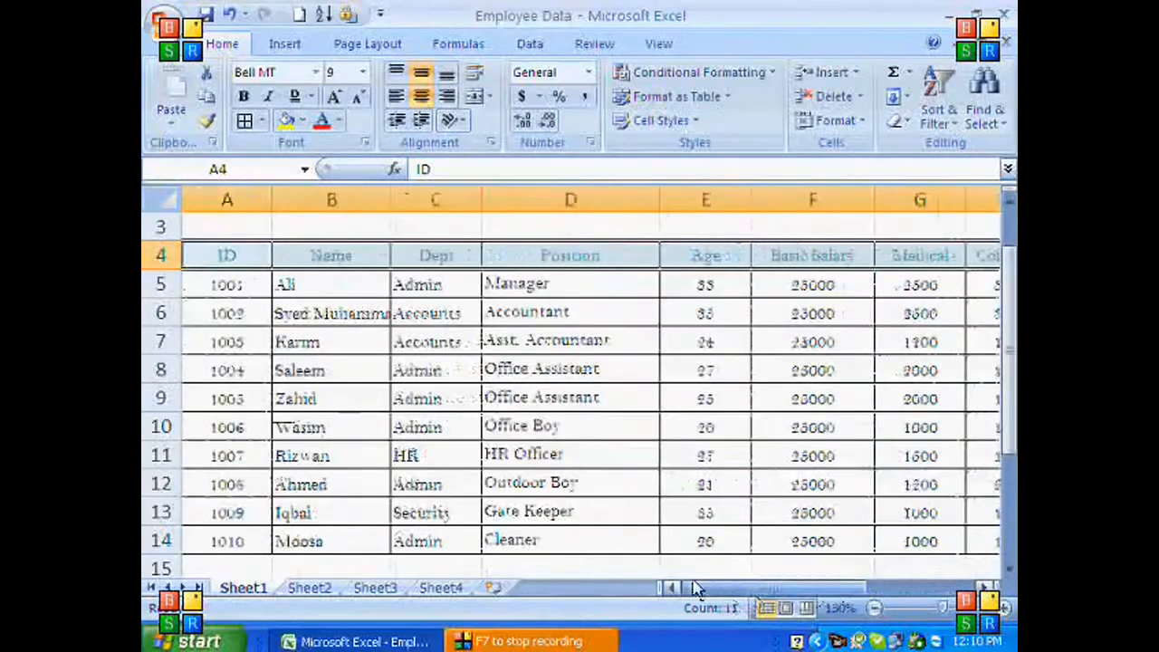
pyautogui.click(302, 120)
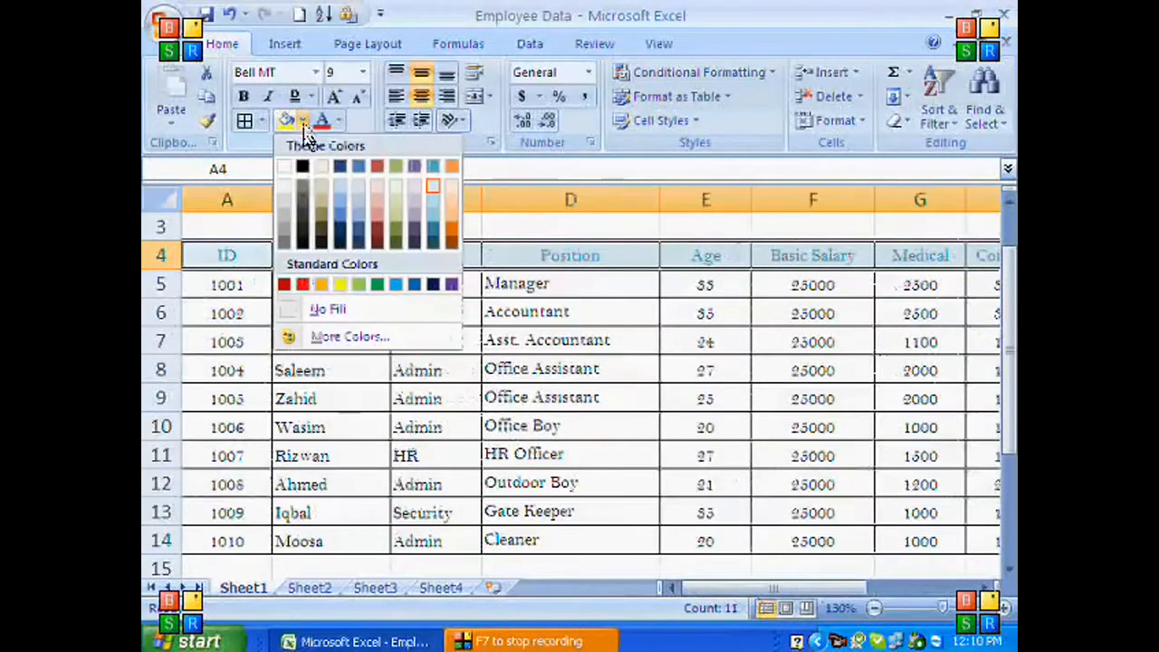
pyautogui.click(399, 220)
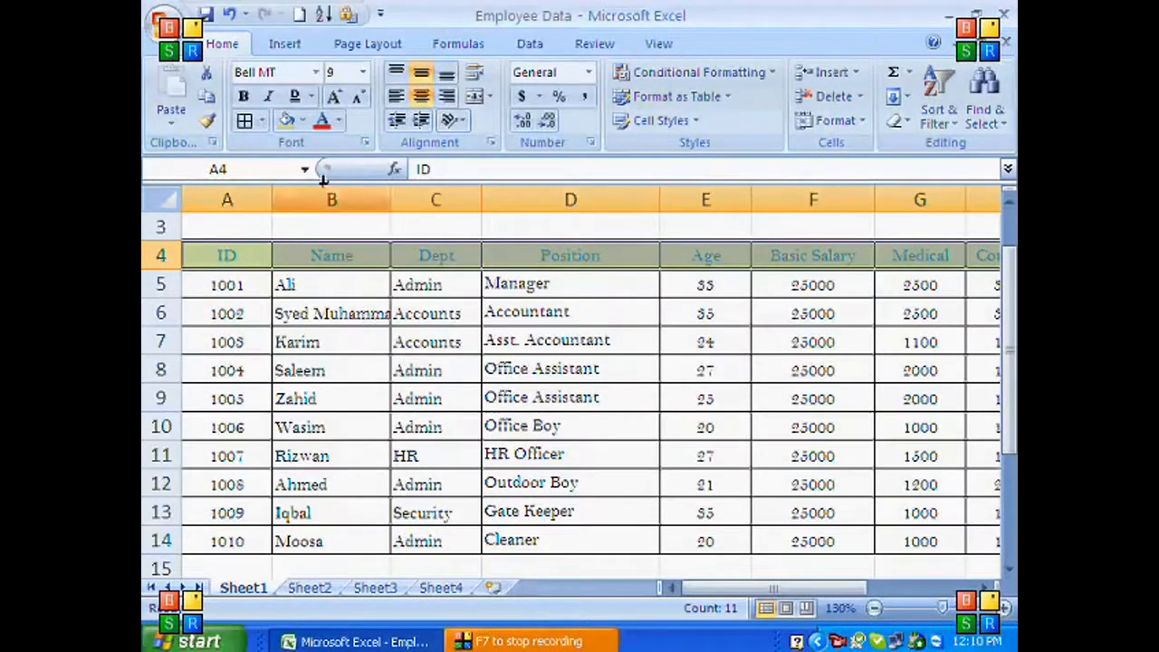
pyautogui.click(339, 120)
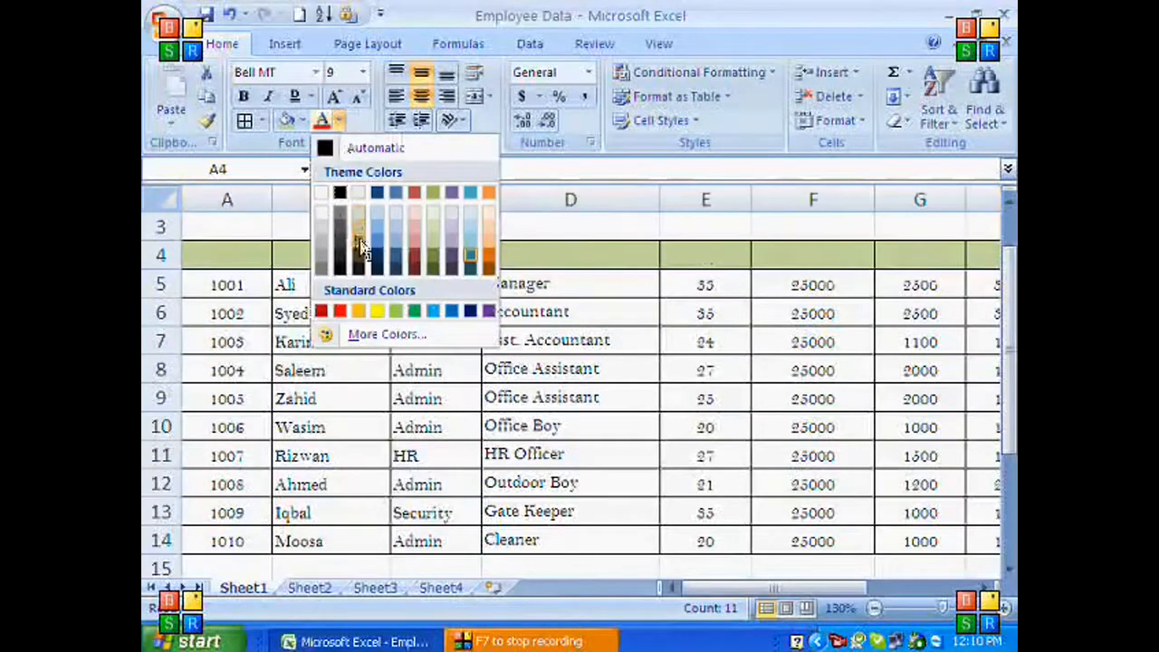
pyautogui.click(412, 260)
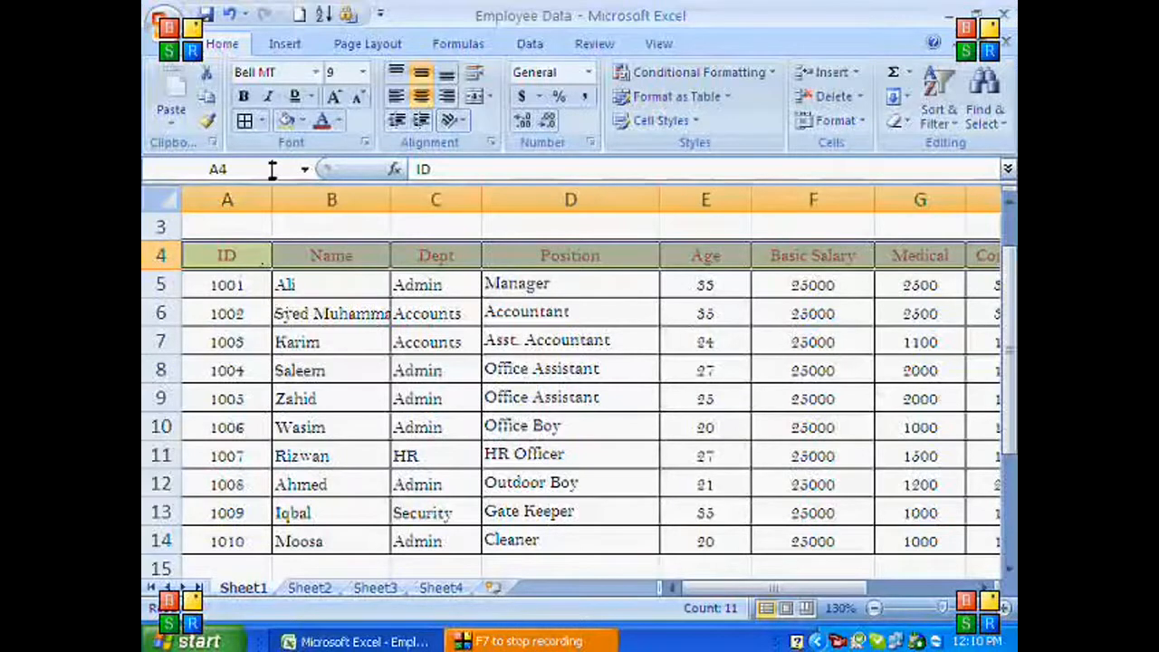
pyautogui.click(292, 344)
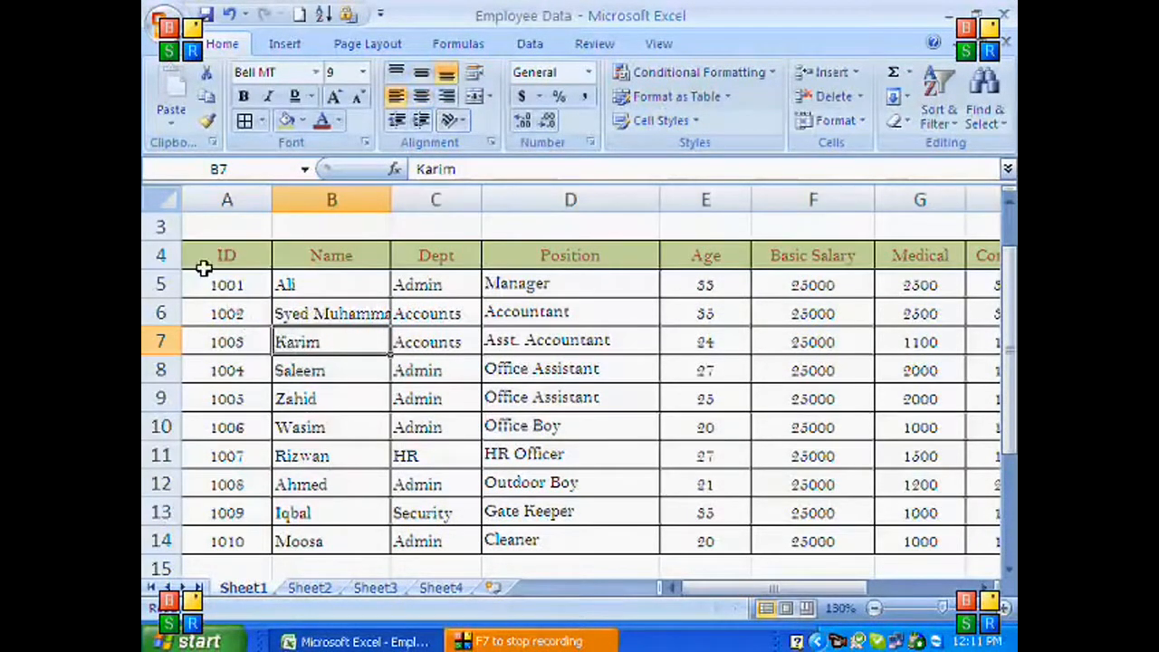
# - Try left, center and right alignment on the data cells A5:H14, finishing with left alignment
pyautogui.moveTo(201, 284); pyautogui.dragTo(980, 547)
pyautogui.click(397, 97)
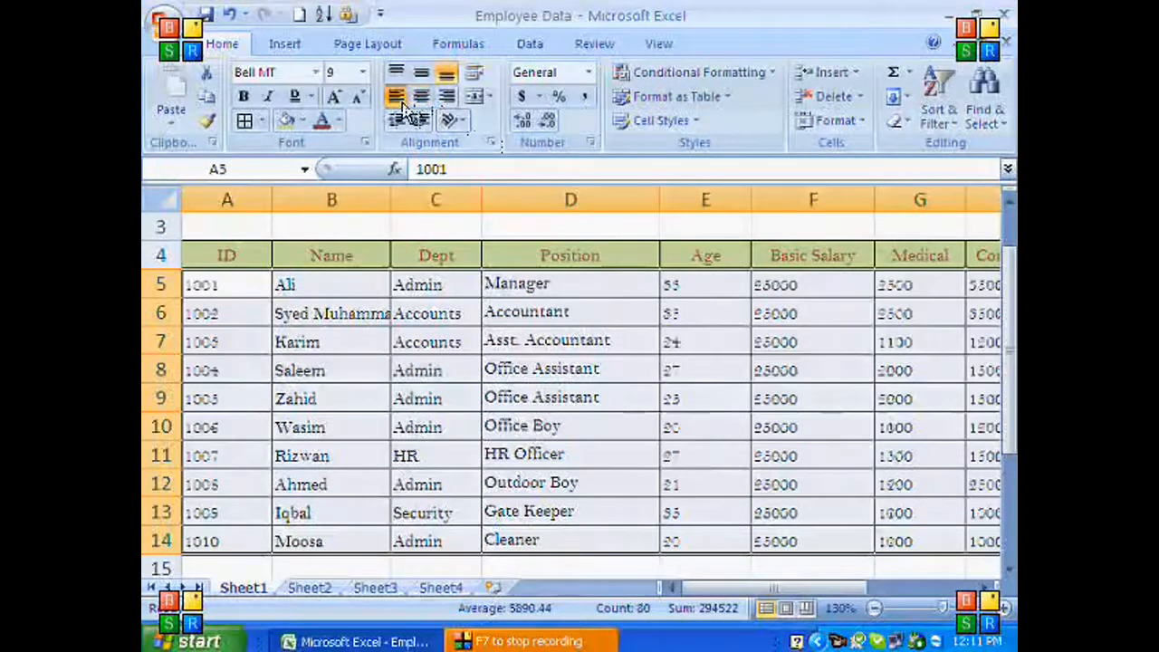
pyautogui.click(421, 100)
pyautogui.click(447, 97)
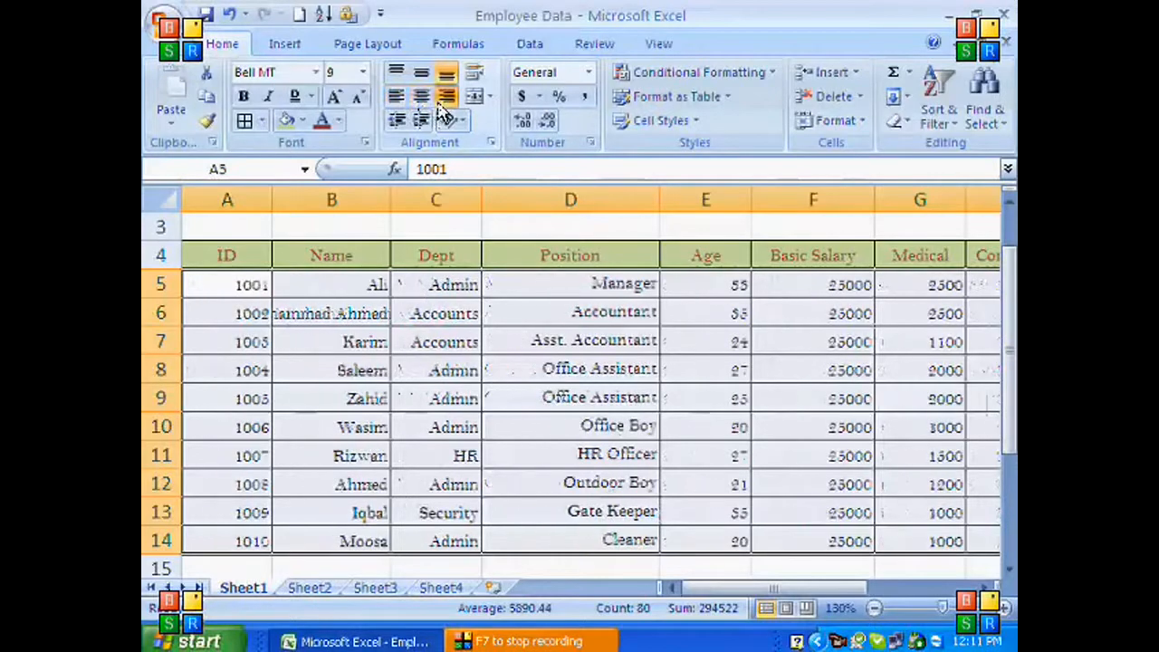
pyautogui.click(396, 101)
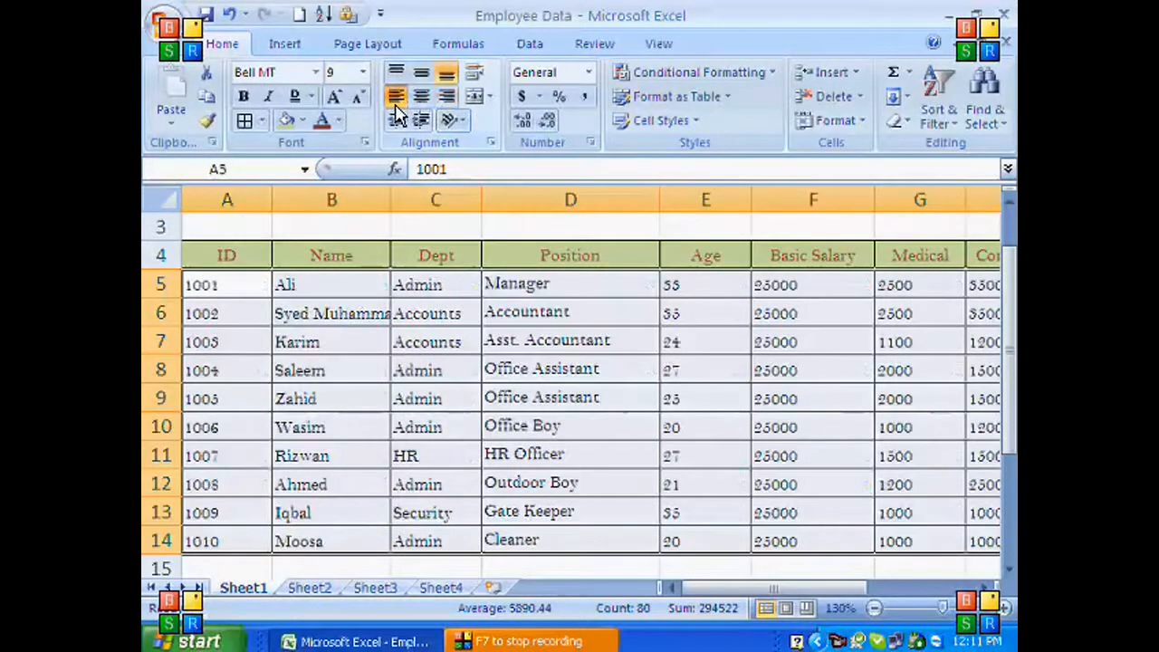
pyautogui.click(337, 398)
# - Enlarge header row 4, try bottom, top and middle vertical alignment on A4:H4, and shrink the row back to its former height
pyautogui.moveTo(165, 269); pyautogui.dragTo(168, 306)
pyautogui.moveTo(233, 278); pyautogui.dragTo(987, 284)
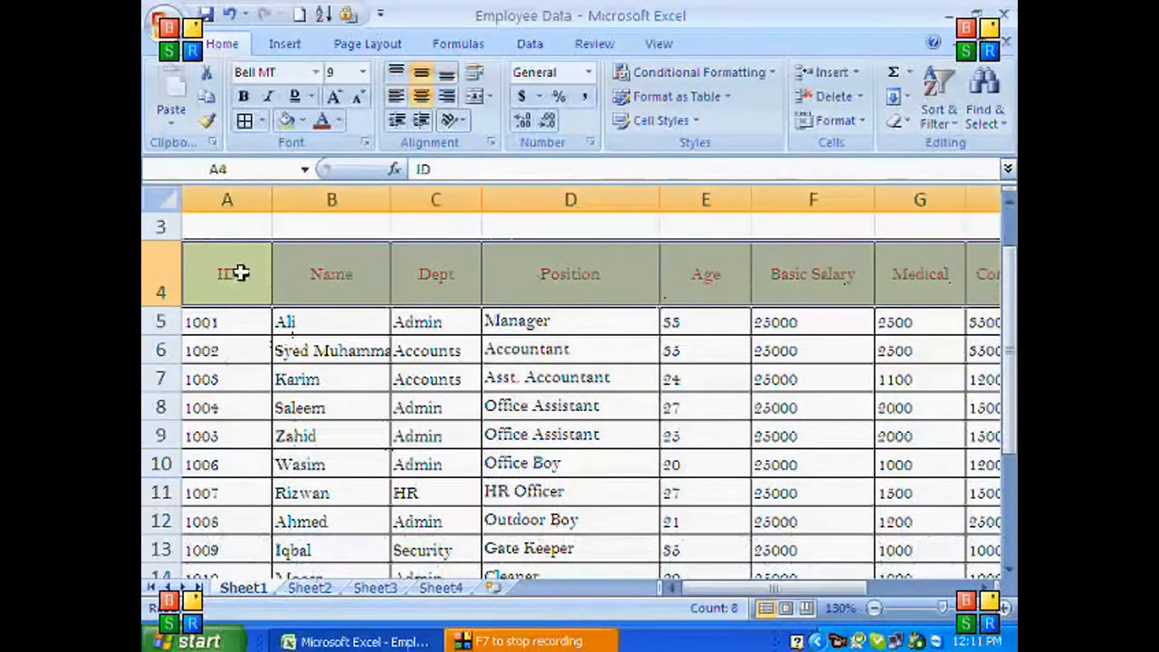
pyautogui.click(446, 76)
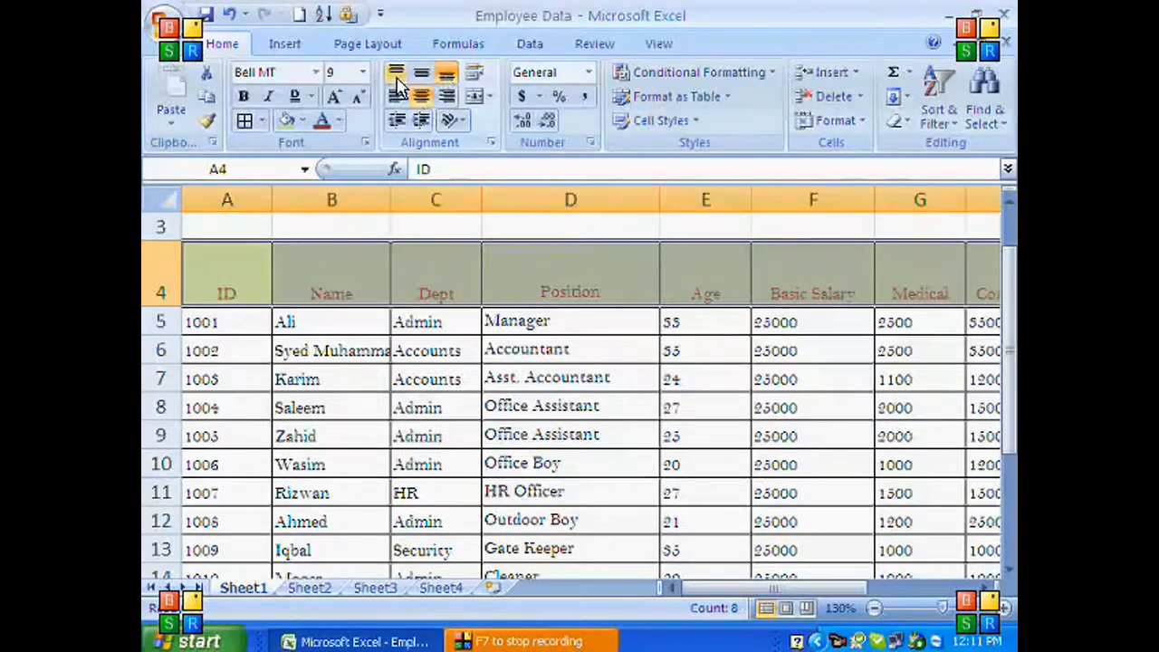
pyautogui.click(398, 82)
pyautogui.click(419, 81)
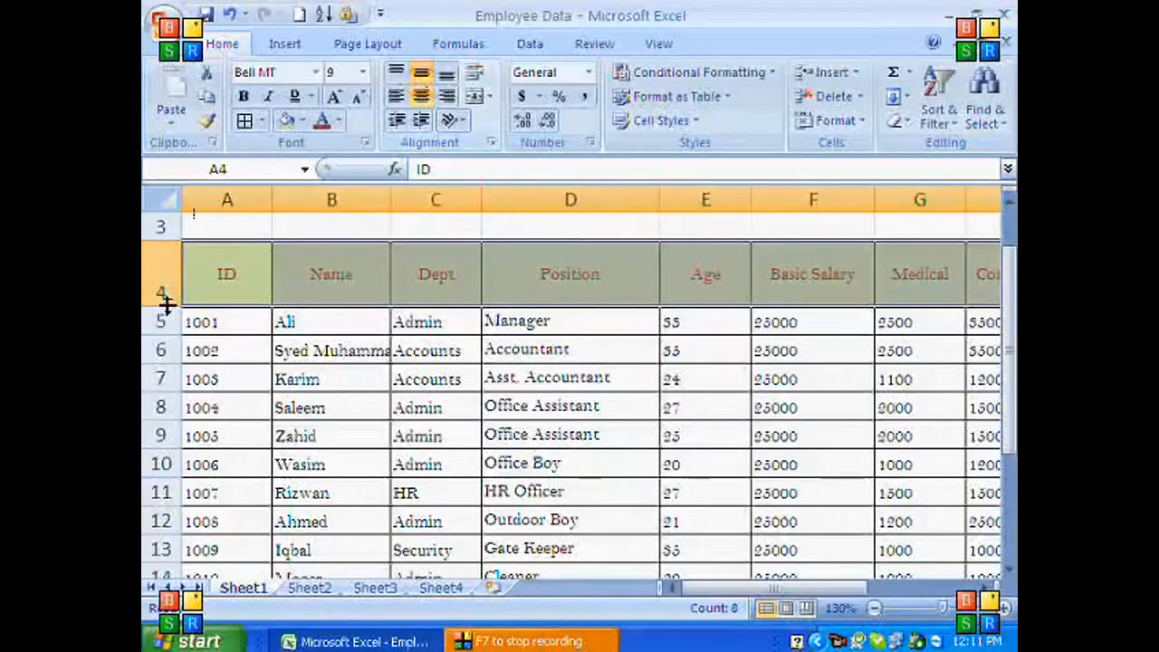
pyautogui.moveTo(166, 306); pyautogui.dragTo(166, 270)
pyautogui.click(363, 315)
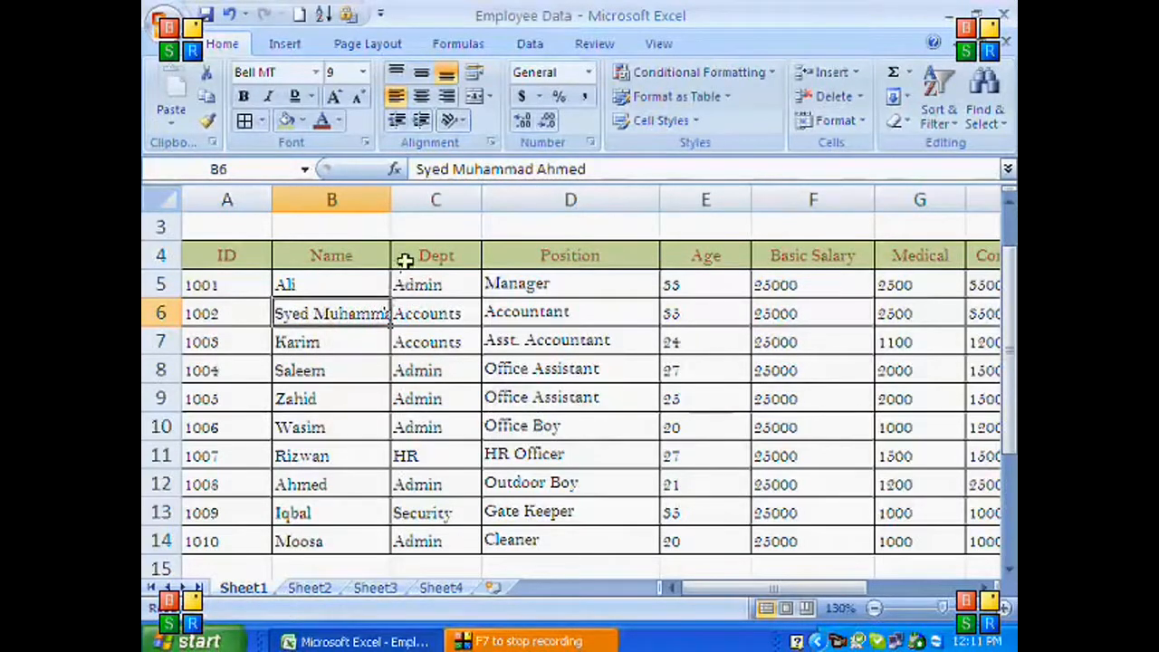
# - Widen column B to fit the longest employee name, and narrow it again so that the name in B6 is cut off
pyautogui.moveTo(390, 199); pyautogui.dragTo(473, 208)
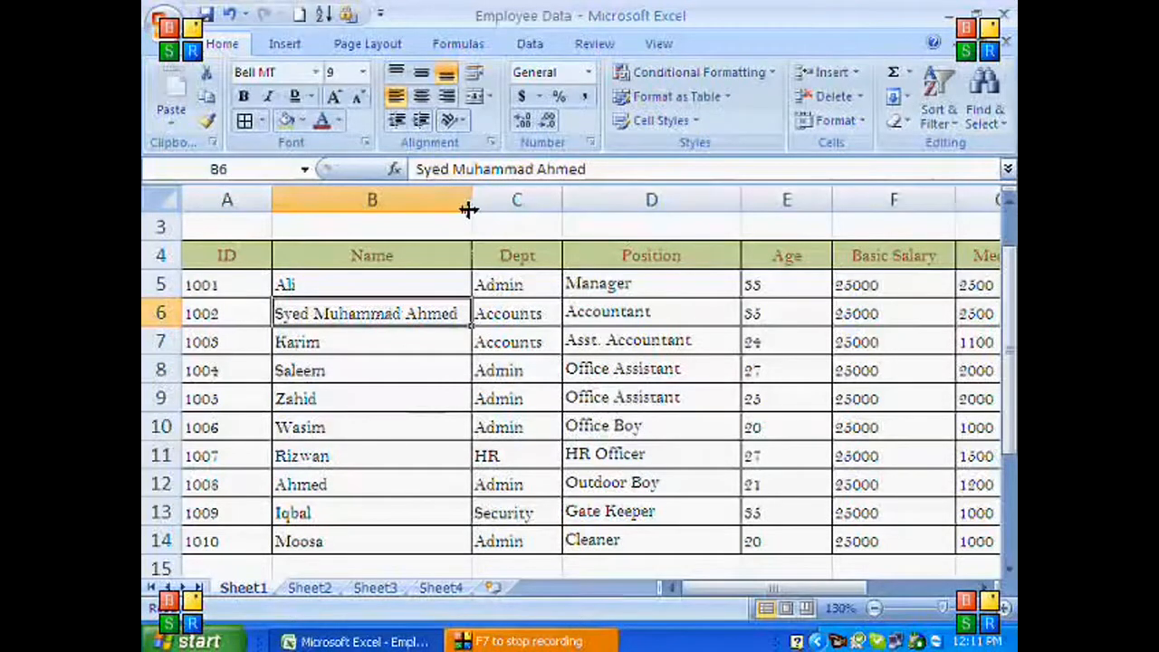
pyautogui.moveTo(469, 209); pyautogui.dragTo(347, 225)
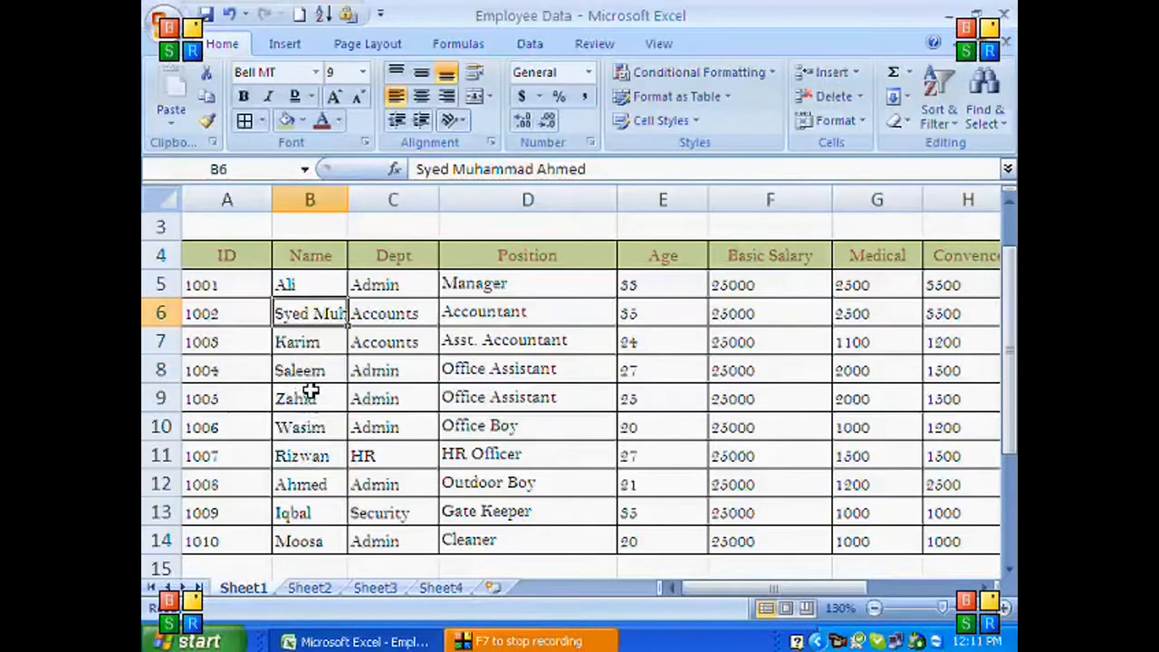
pyautogui.moveTo(350, 200); pyautogui.dragTo(387, 199)
# - Wrap the long employee name in B6 onto three lines and increase row 6's height to fit it, toggling wrapping off and on once
pyautogui.moveTo(170, 328); pyautogui.dragTo(172, 362)
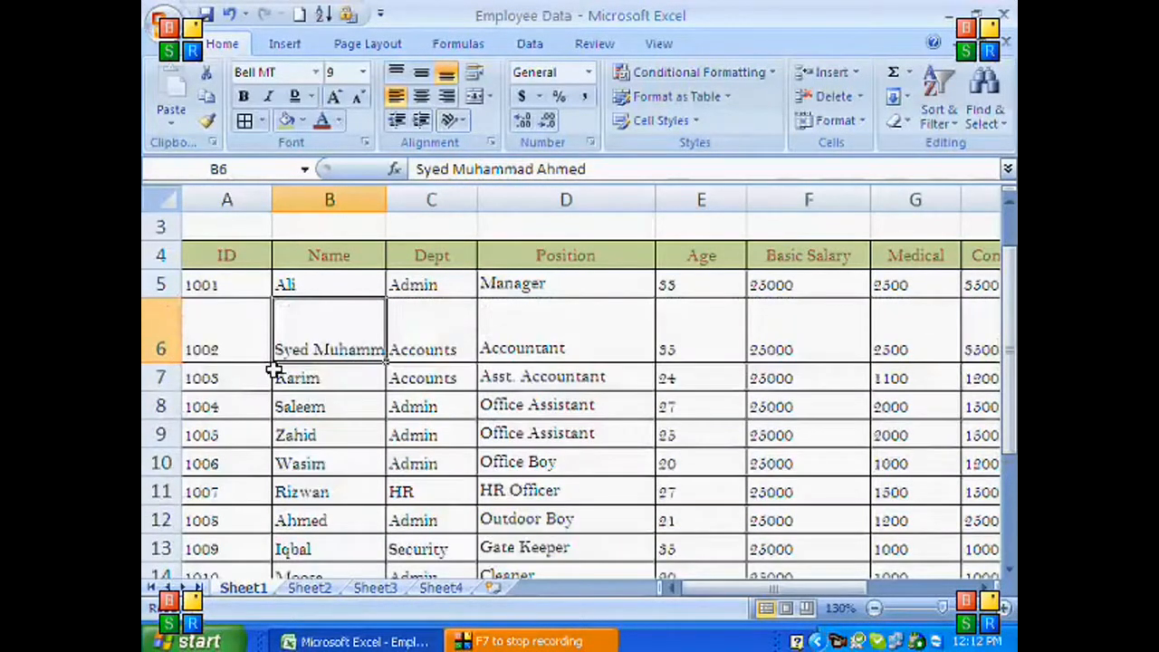
pyautogui.click(476, 75)
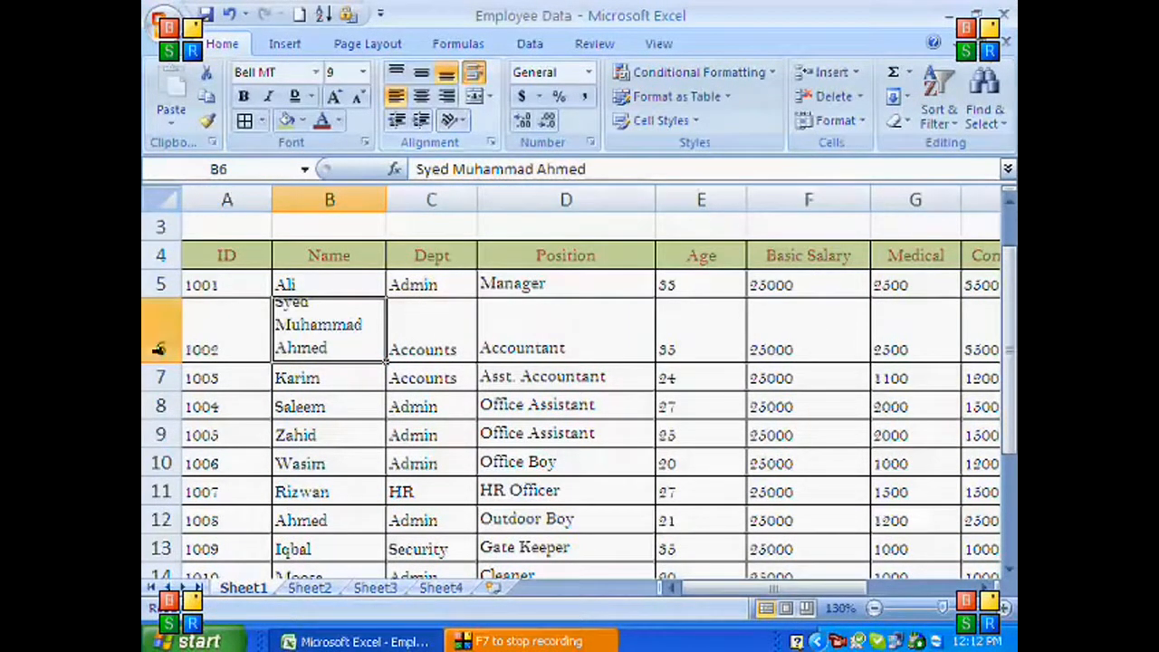
pyautogui.moveTo(160, 363); pyautogui.dragTo(163, 375)
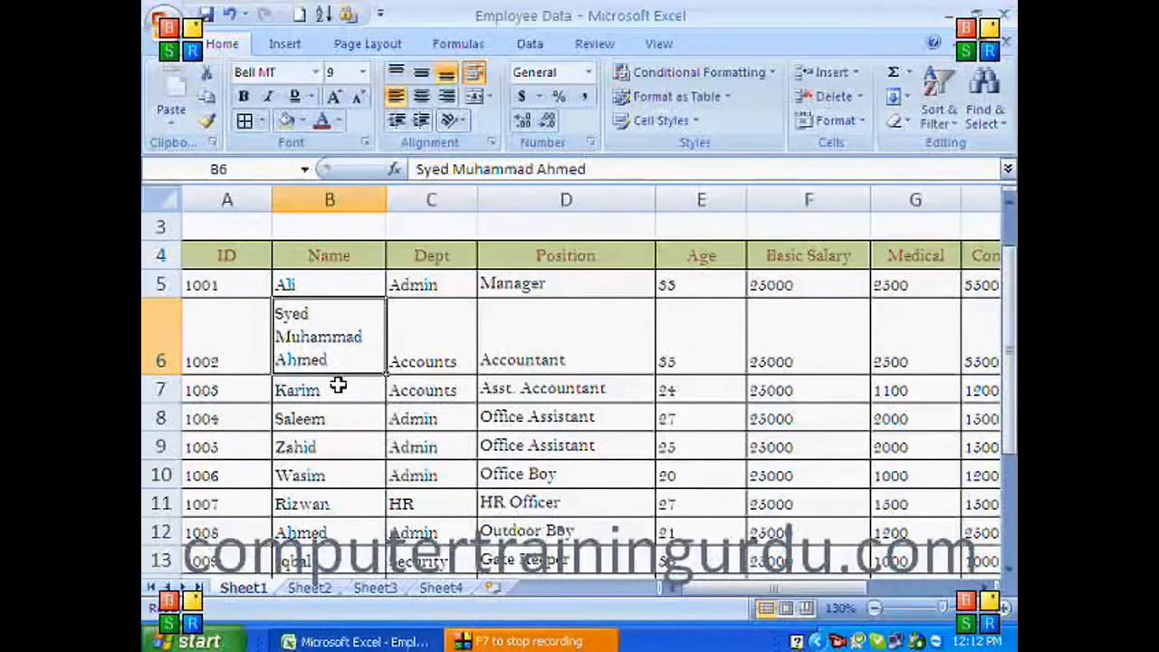
pyautogui.click(470, 79)
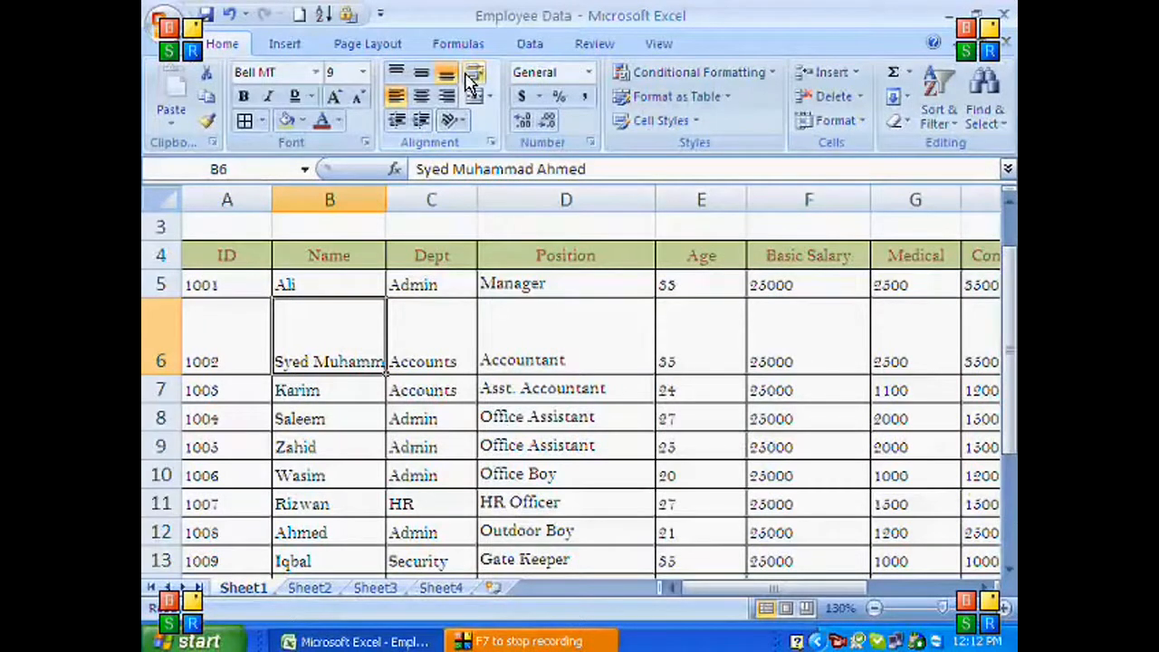
pyautogui.click(470, 80)
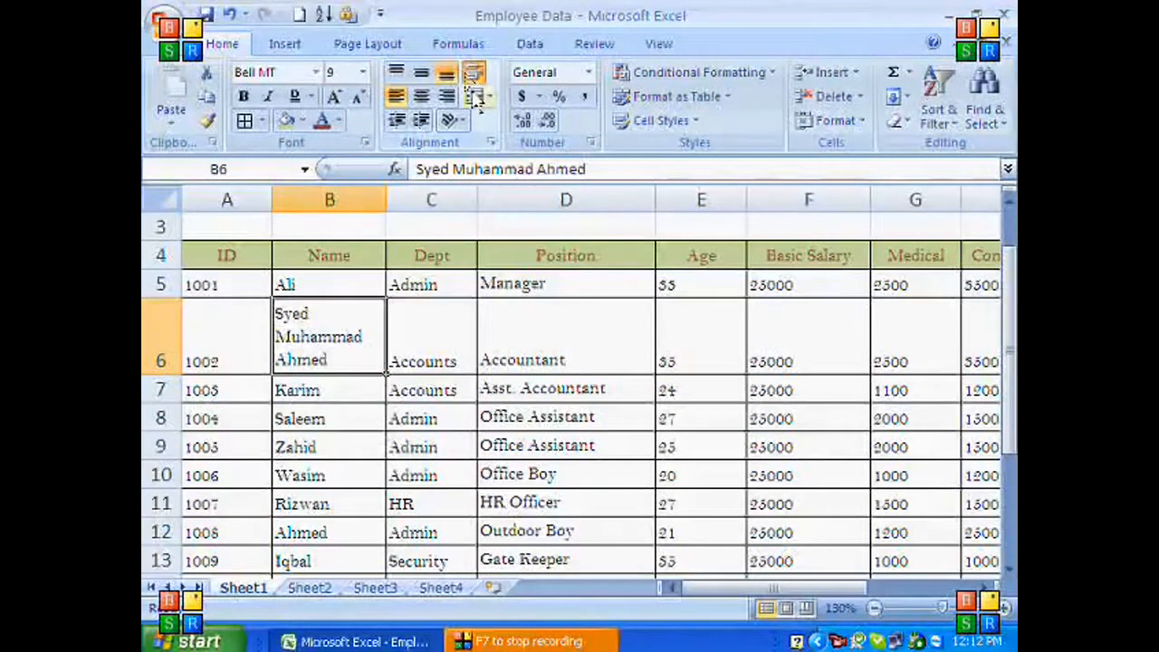
# - Unmerge the XYZ Company title cell in row 1 across columns A to K
pyautogui.scroll(1, 461, 346)
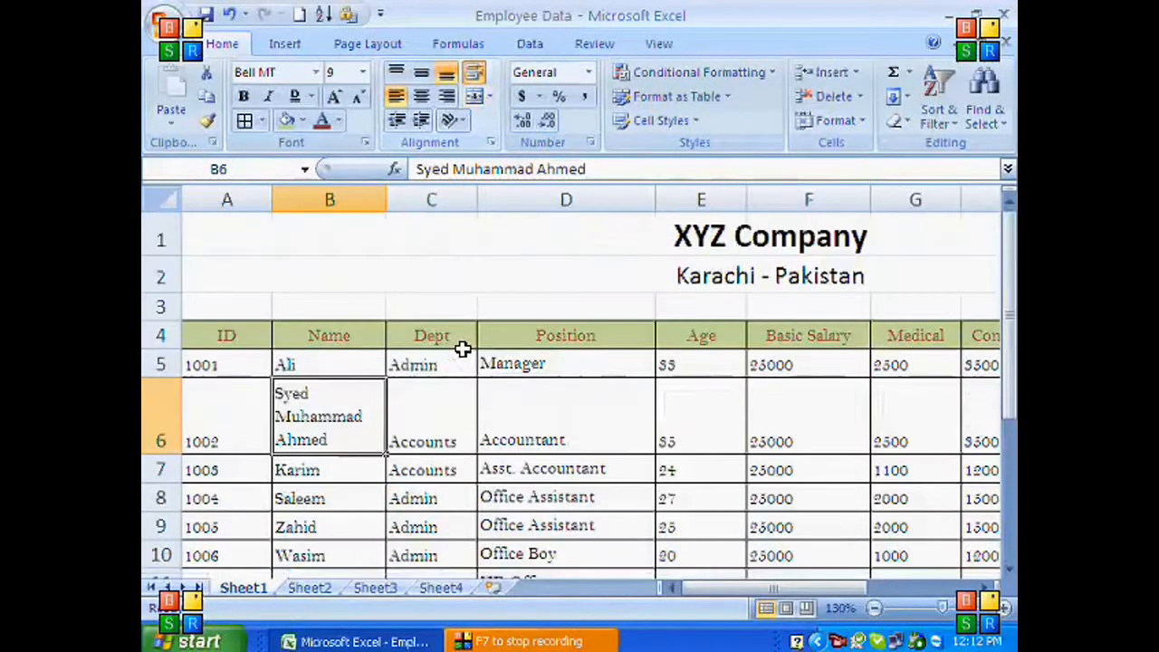
pyautogui.scroll(-2, 423, 296)
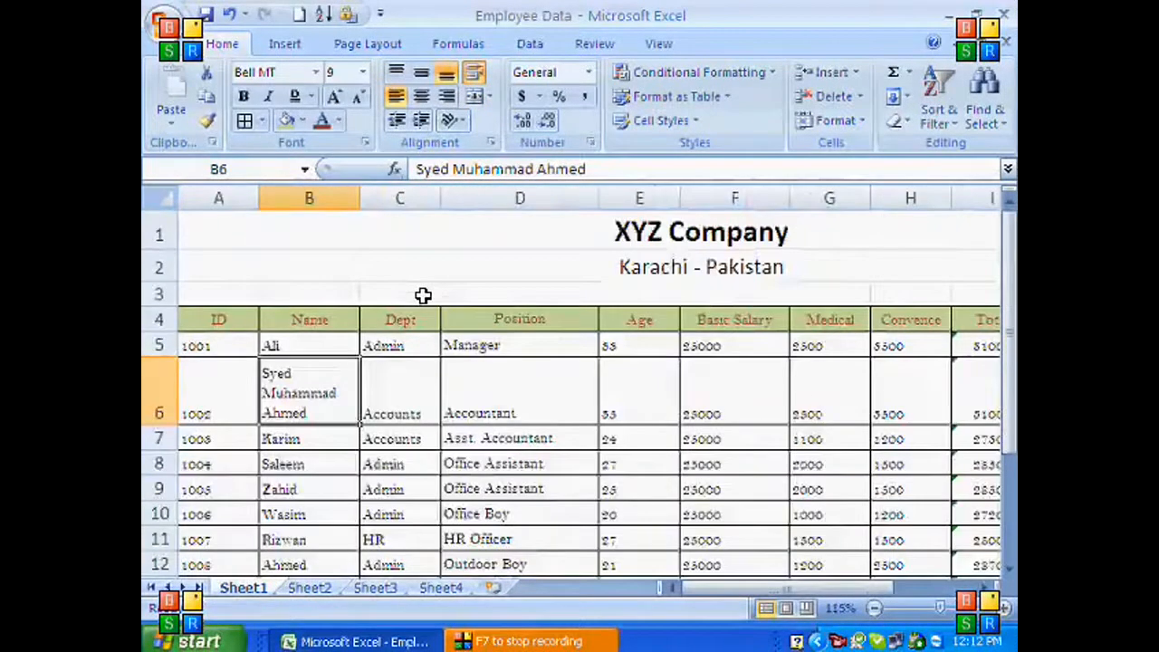
pyautogui.click(397, 231)
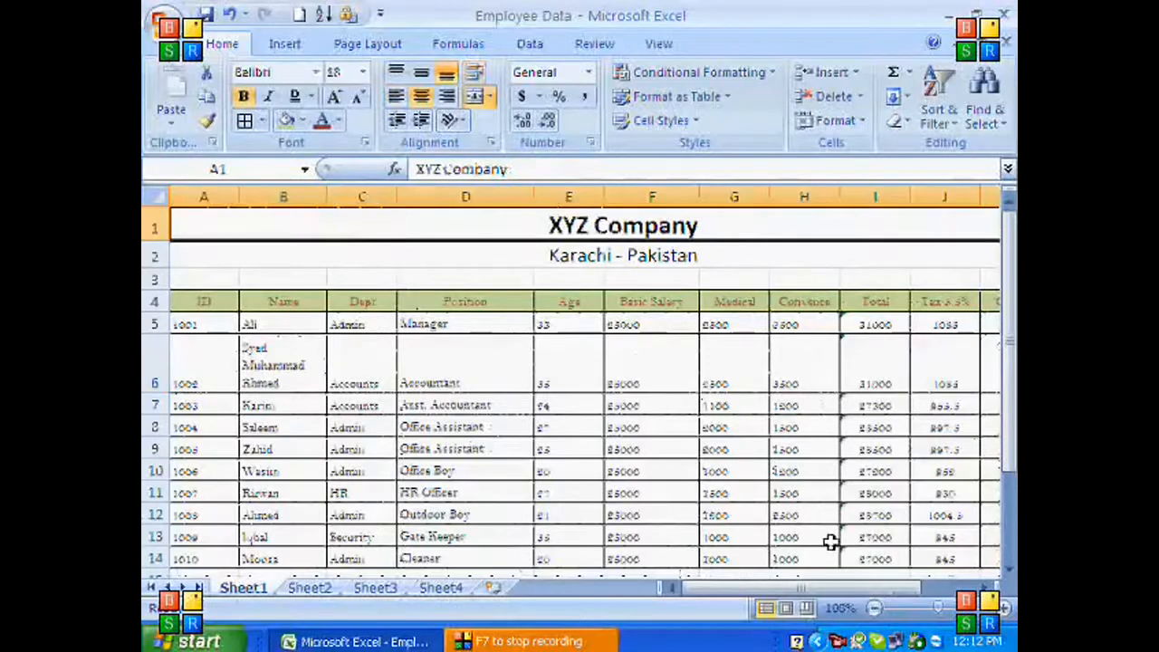
pyautogui.click(986, 587)
pyautogui.click(987, 587)
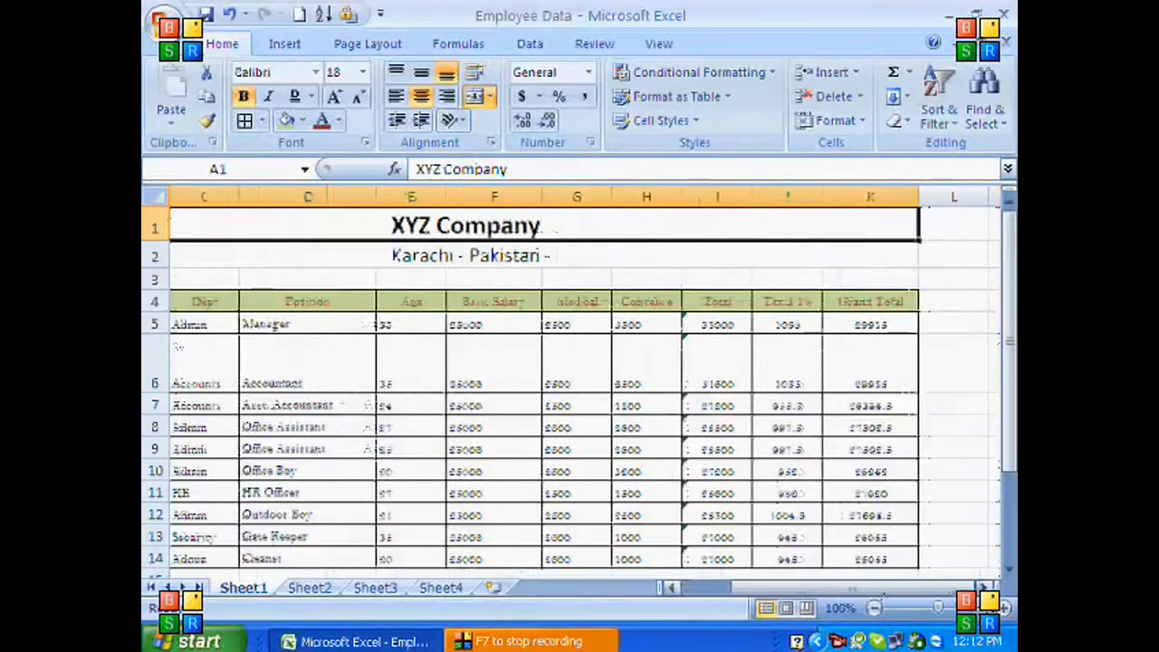
pyautogui.moveTo(759, 598); pyautogui.dragTo(706, 595)
pyautogui.click(470, 103)
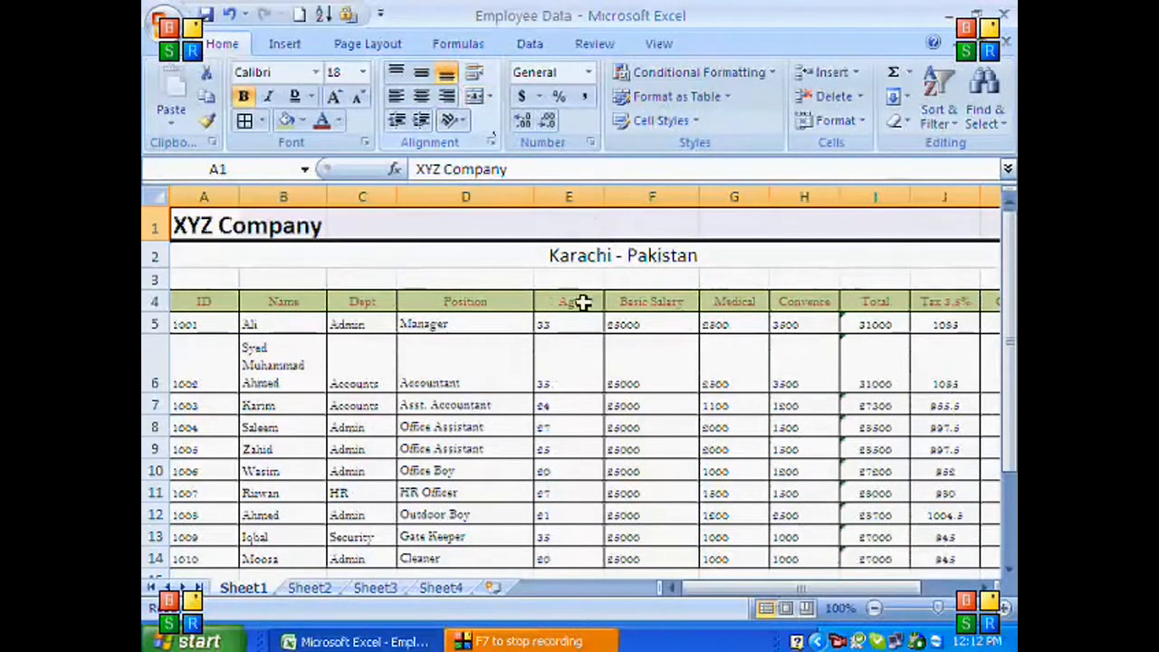
pyautogui.click(583, 303)
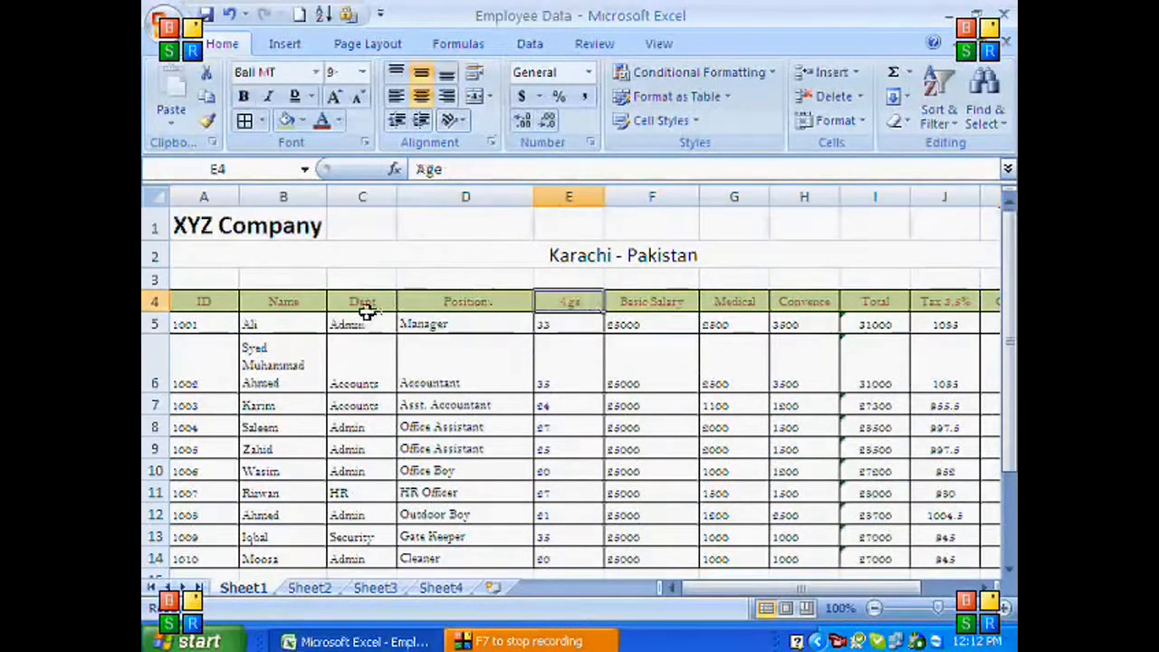
# - Merge and center the XYZ Company title in row 1 across columns A to K
pyautogui.click(210, 227)
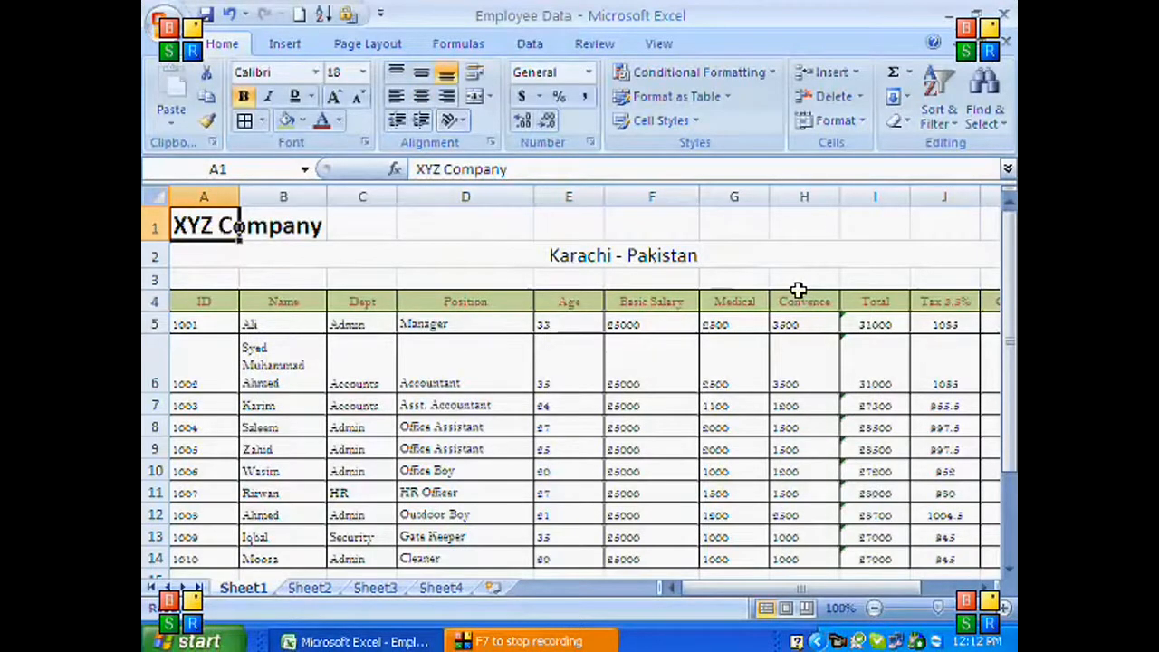
pyautogui.click(994, 588)
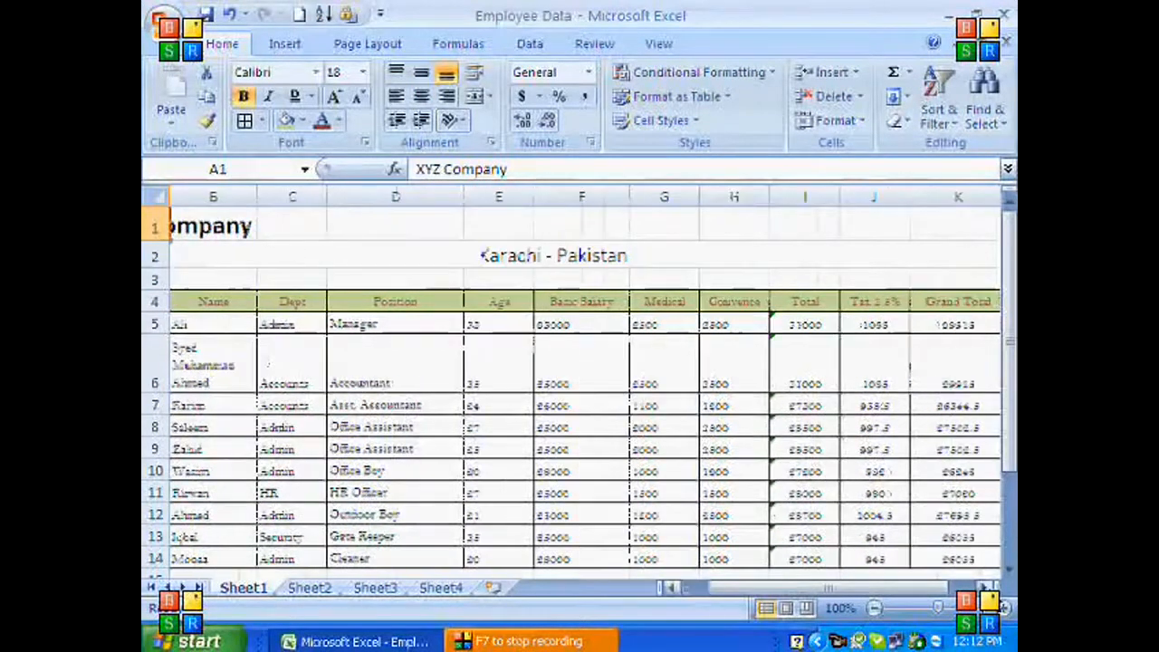
pyautogui.click(993, 588)
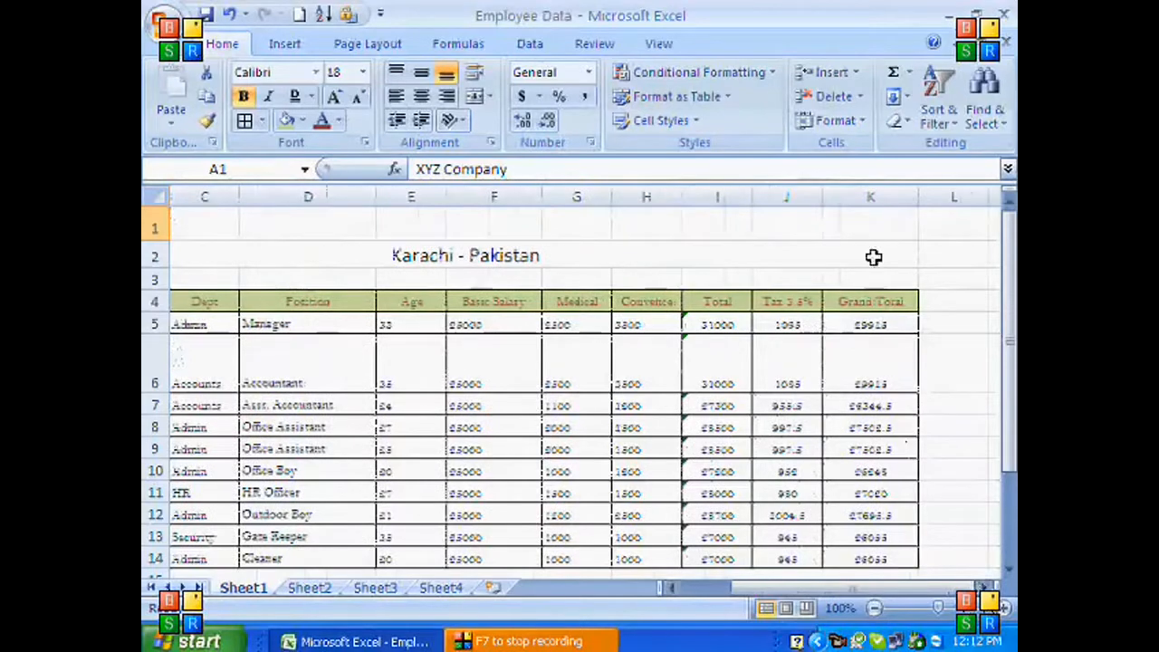
pyautogui.click(857, 230)
pyautogui.moveTo(822, 590); pyautogui.dragTo(738, 607)
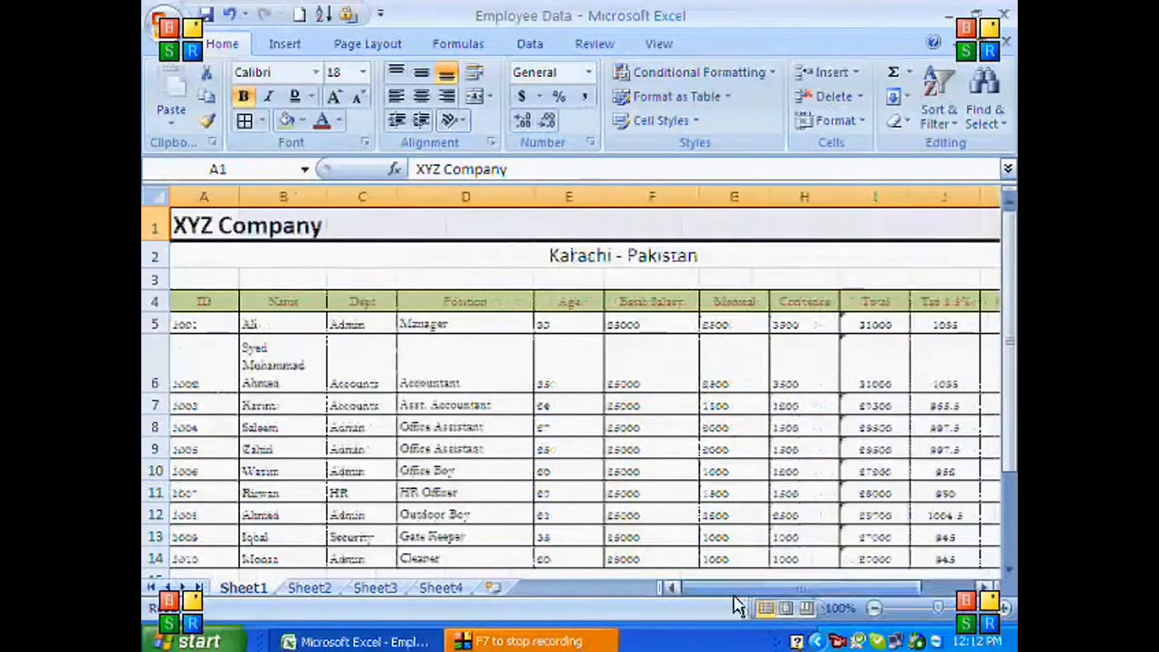
pyautogui.click(477, 100)
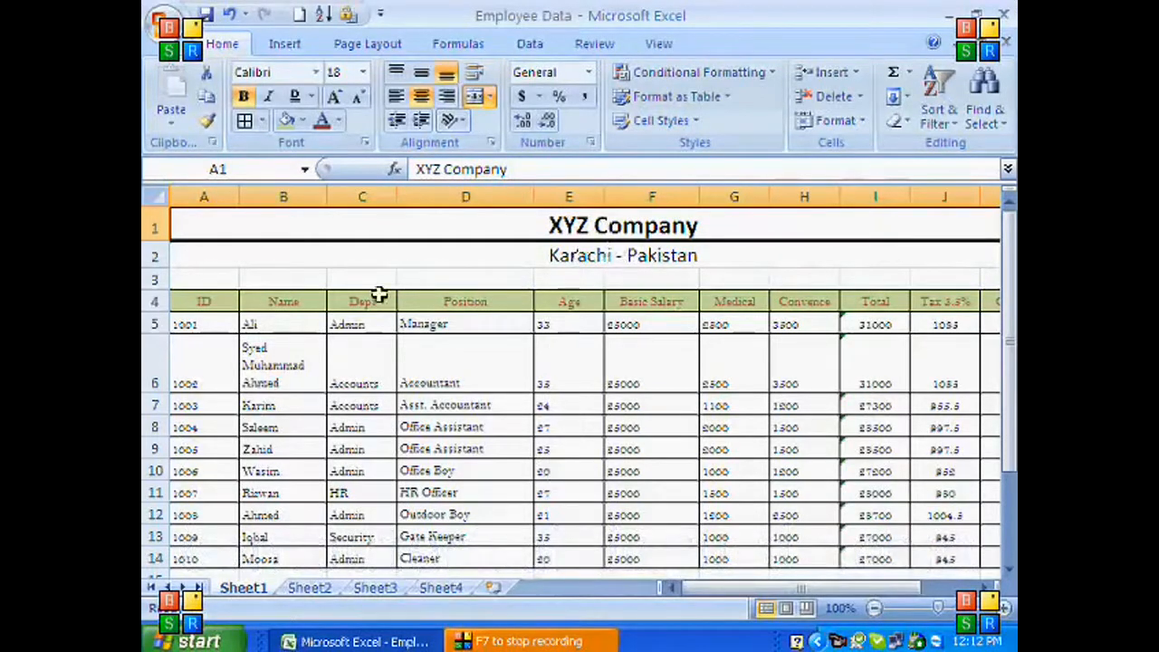
# - Try the Angle Counterclockwise and Angle Clockwise text orientations on the header cells A4:K4
pyautogui.moveTo(185, 301); pyautogui.dragTo(911, 303)
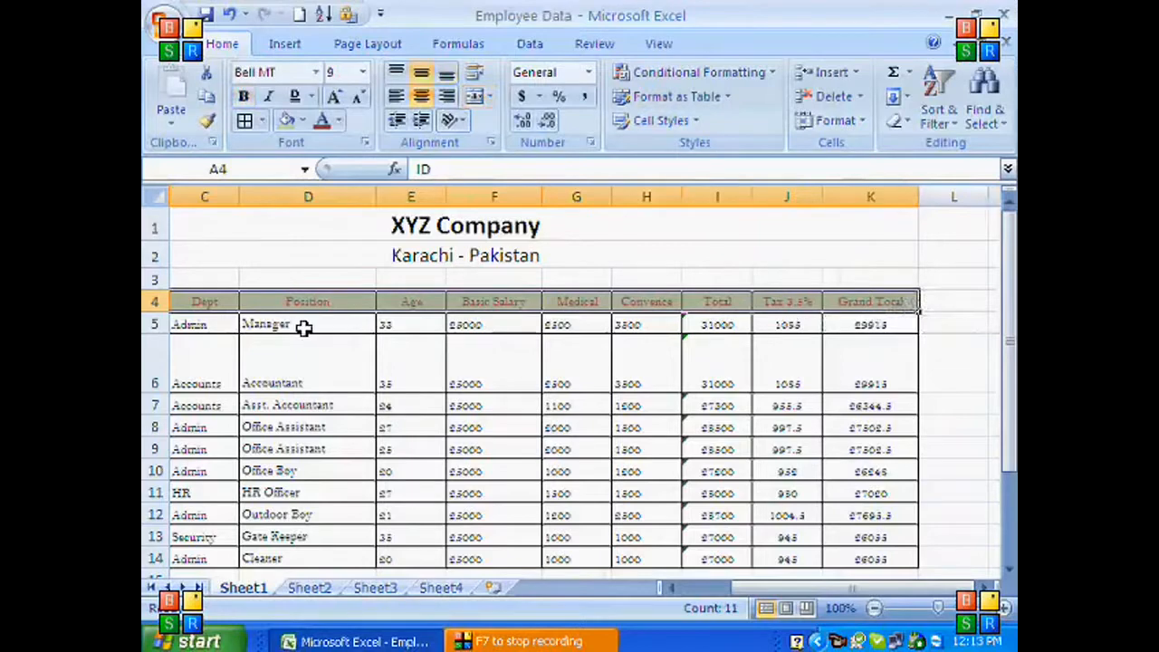
pyautogui.scroll(2, 303, 329)
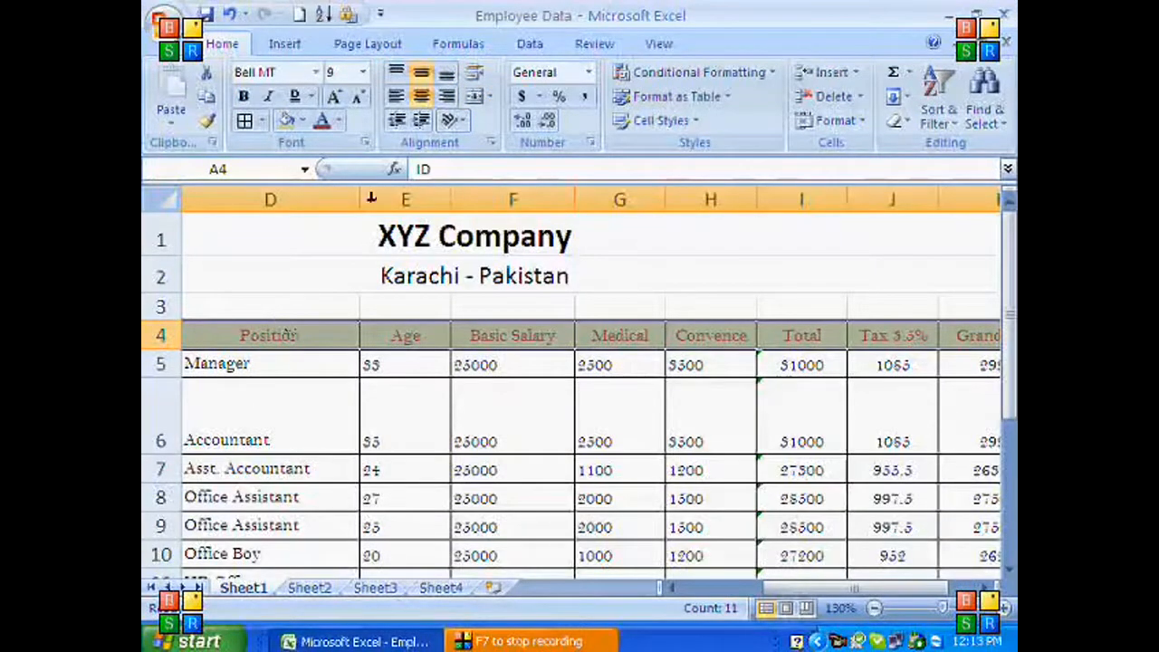
pyautogui.click(461, 122)
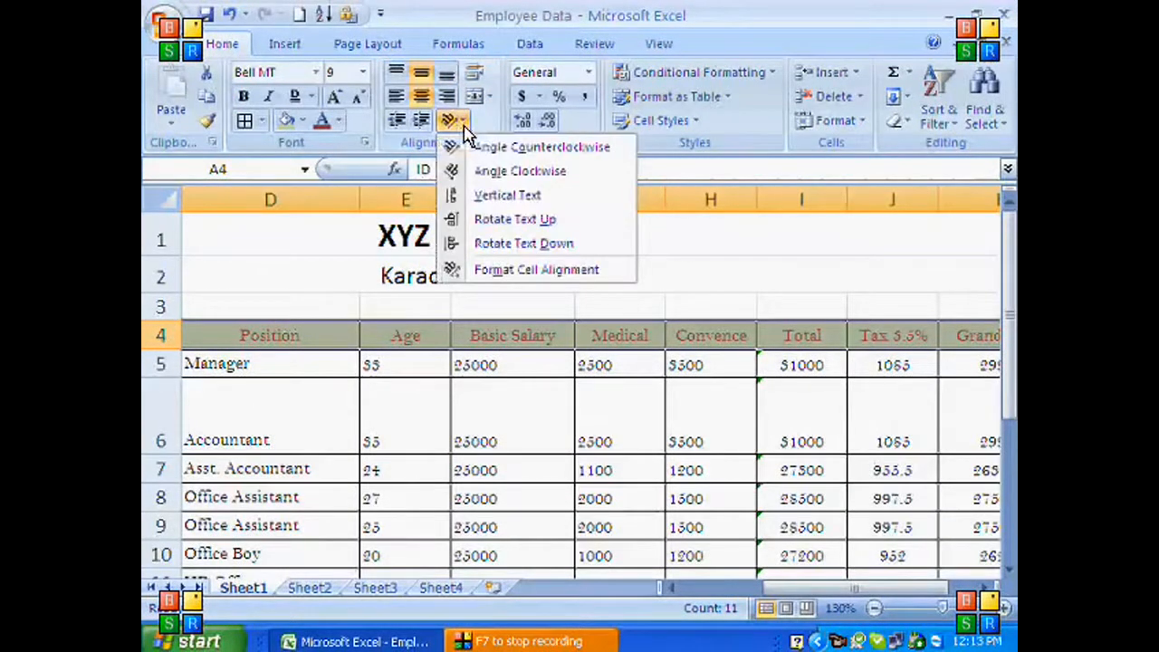
pyautogui.click(472, 147)
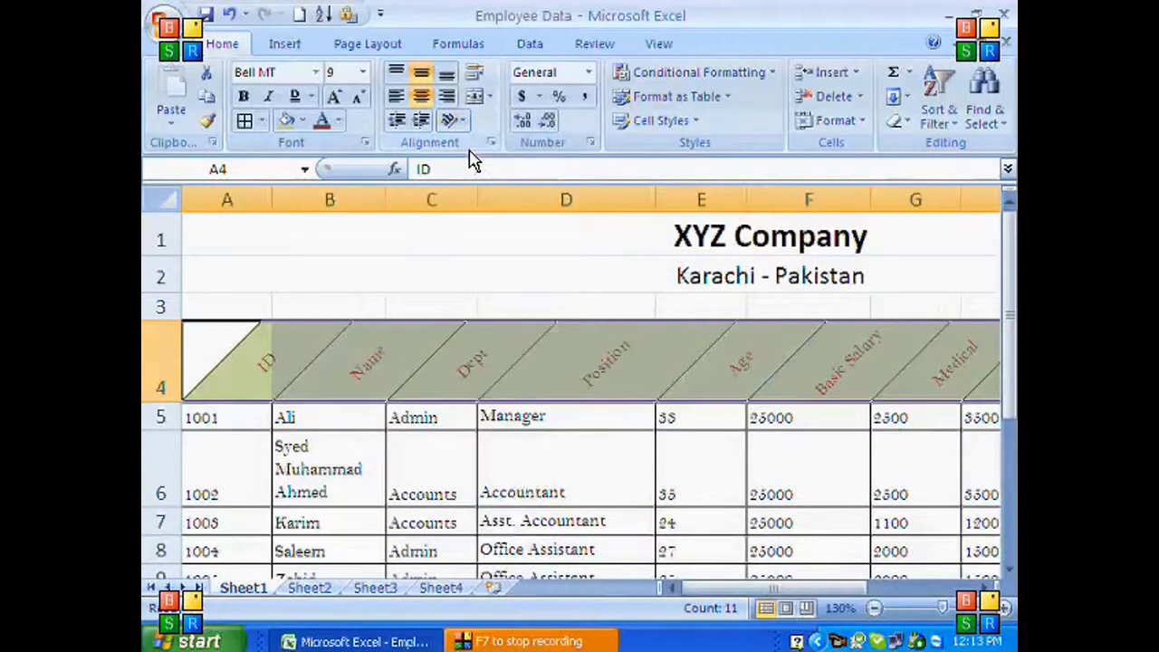
pyautogui.click(461, 123)
pyautogui.click(474, 171)
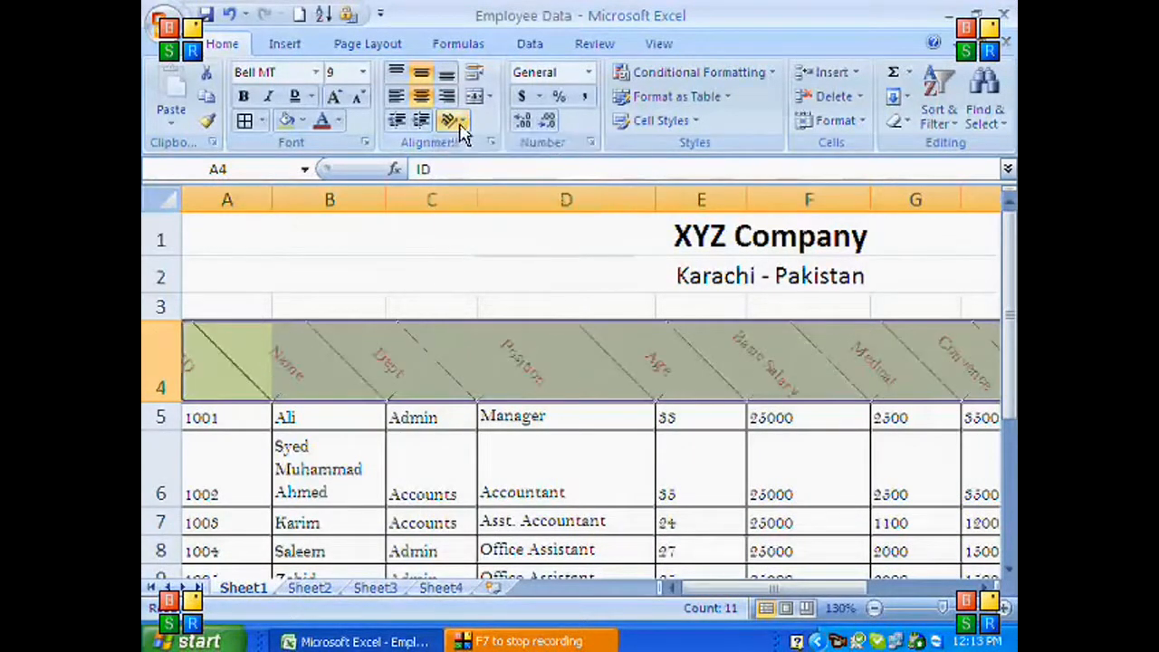
# - Try Vertical Text, Rotate Text Up and Rotate Text Down on the header cells A4:K4, and restore horizontal text
pyautogui.click(461, 123)
pyautogui.click(466, 194)
pyautogui.click(453, 120)
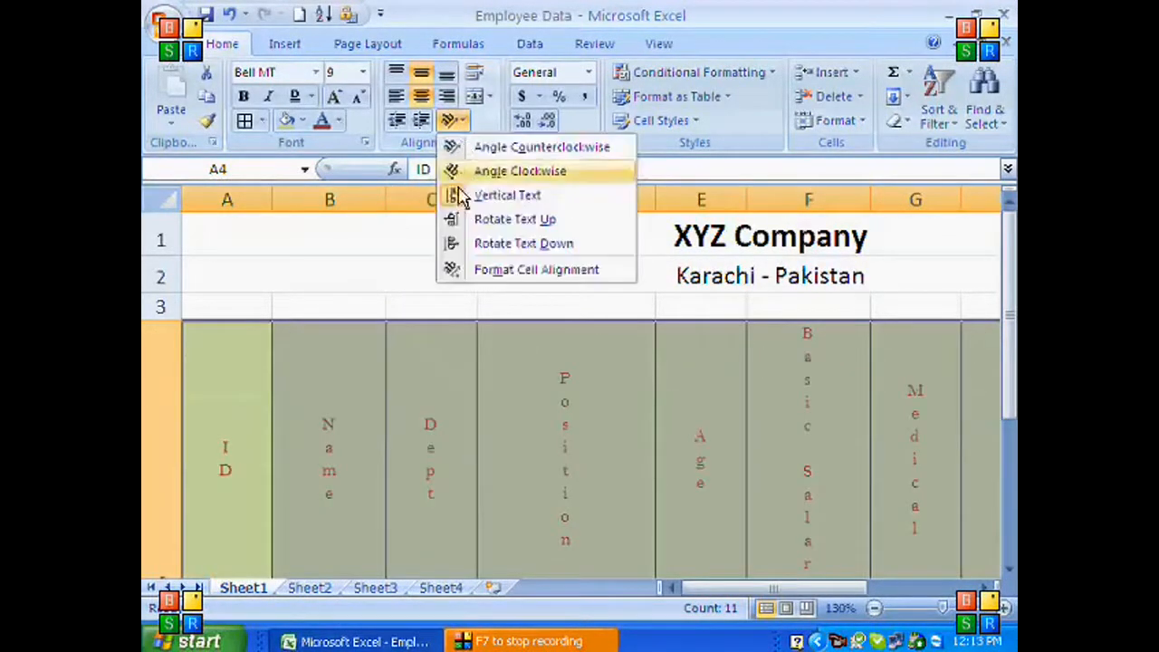
pyautogui.click(461, 218)
pyautogui.click(461, 122)
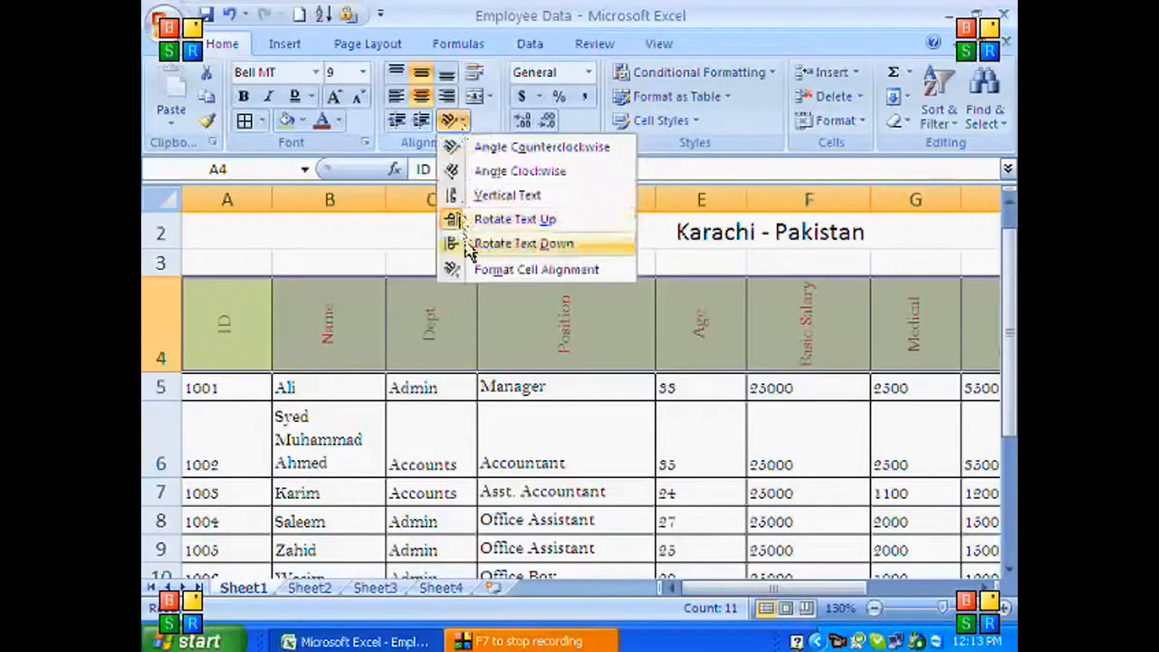
pyautogui.click(468, 244)
pyautogui.click(462, 124)
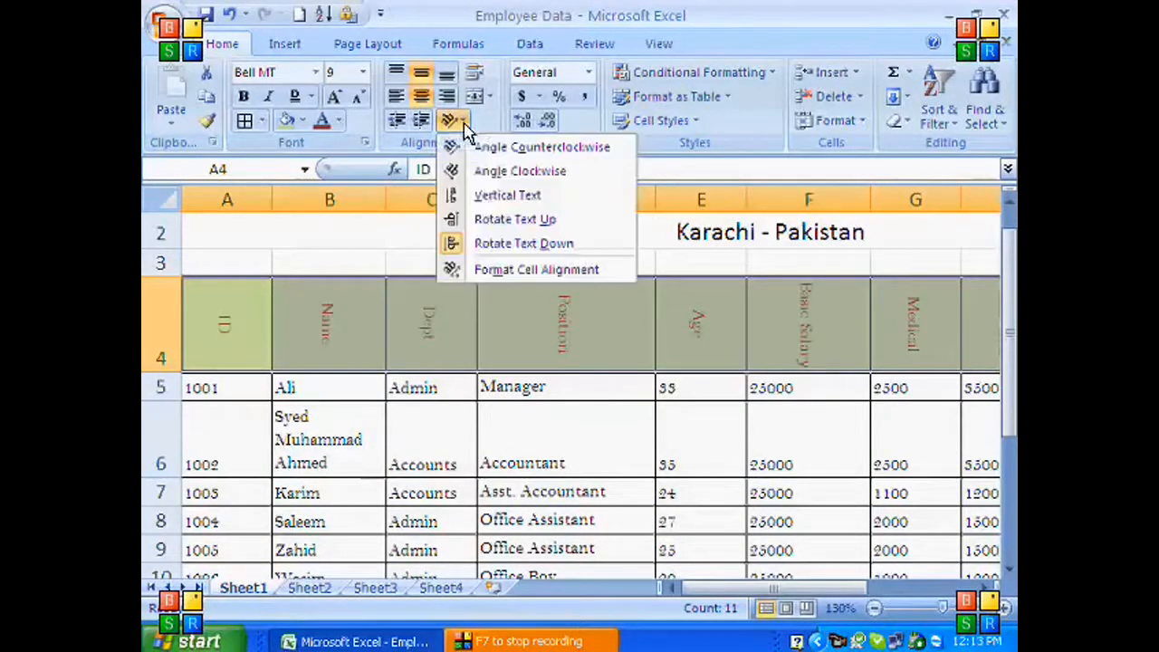
pyautogui.click(470, 244)
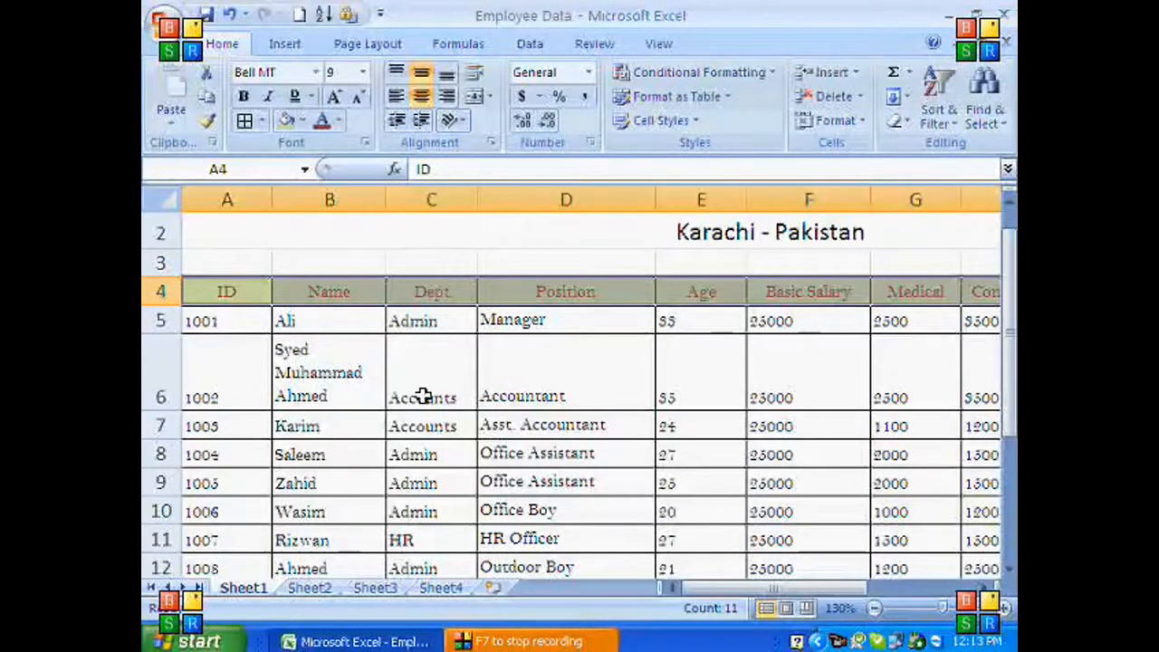
# - Copy the whole formatted employee table, A1:K14, including the company title rows
pyautogui.click(371, 362)
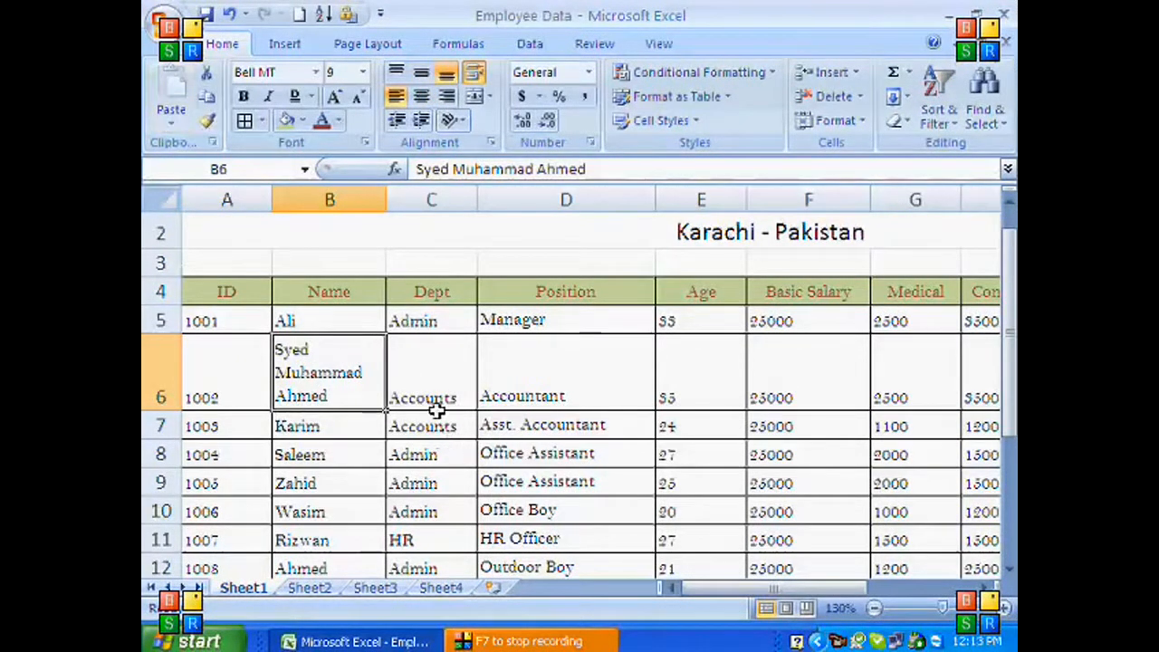
pyautogui.scroll(1, 377, 341)
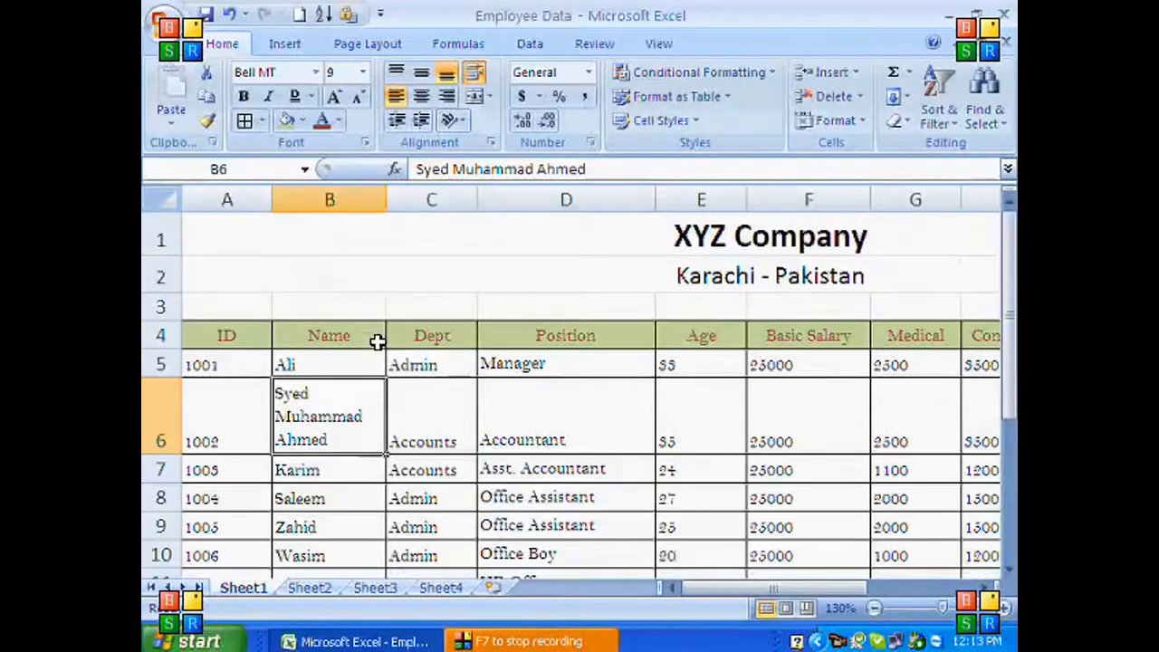
pyautogui.moveTo(416, 239); pyautogui.dragTo(412, 450)
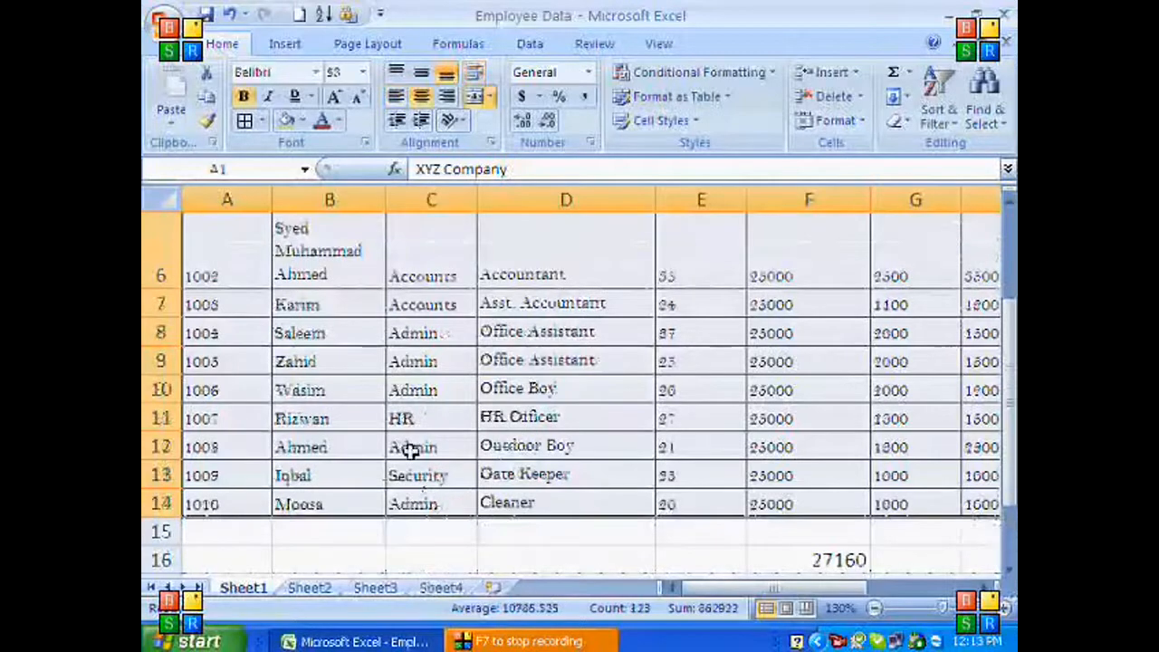
pyautogui.scroll(-2, 412, 451)
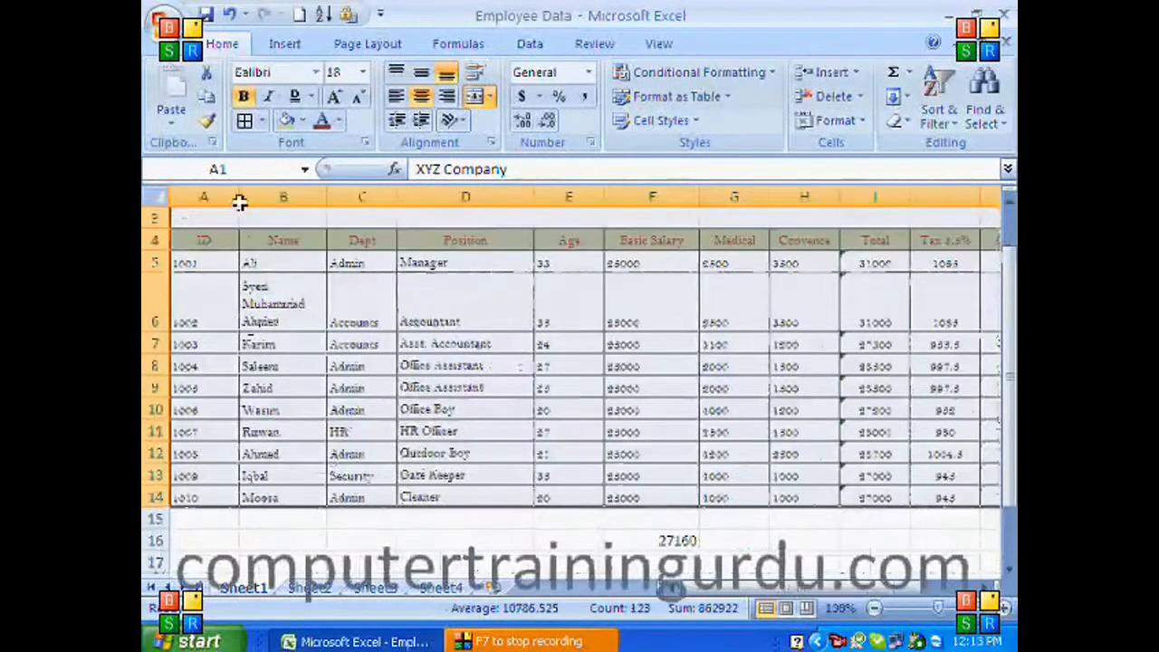
pyautogui.click(208, 106)
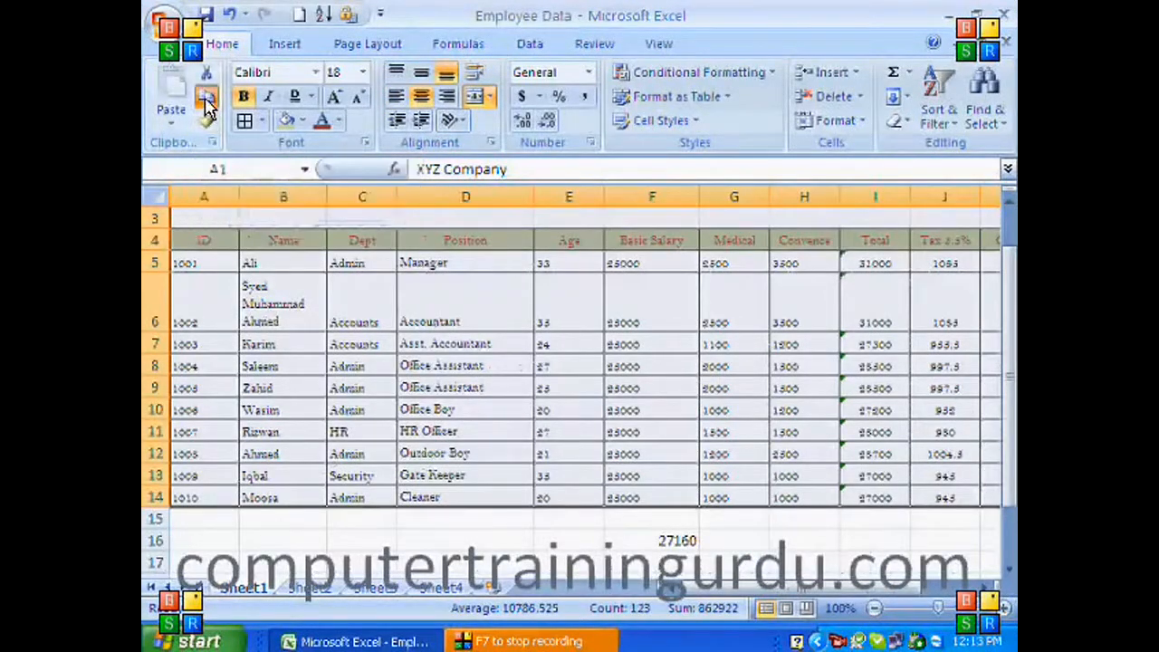
# - Insert a new worksheet after Sheet4 and paste the copied employee table at A1
pyautogui.click(313, 588)
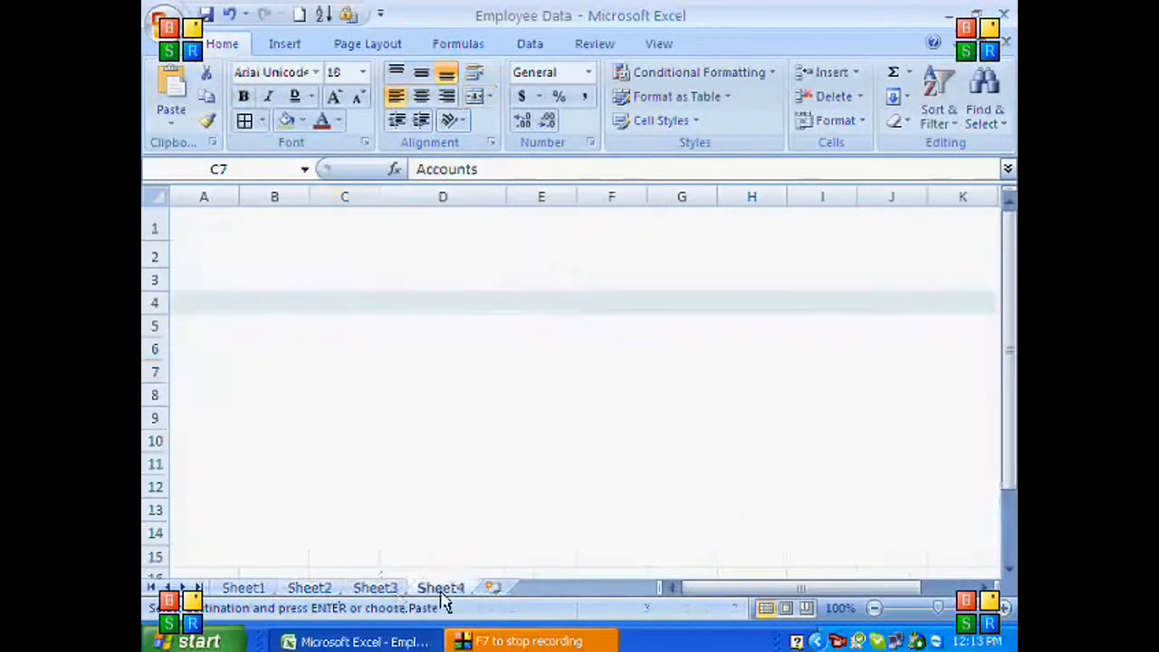
pyautogui.click(492, 588)
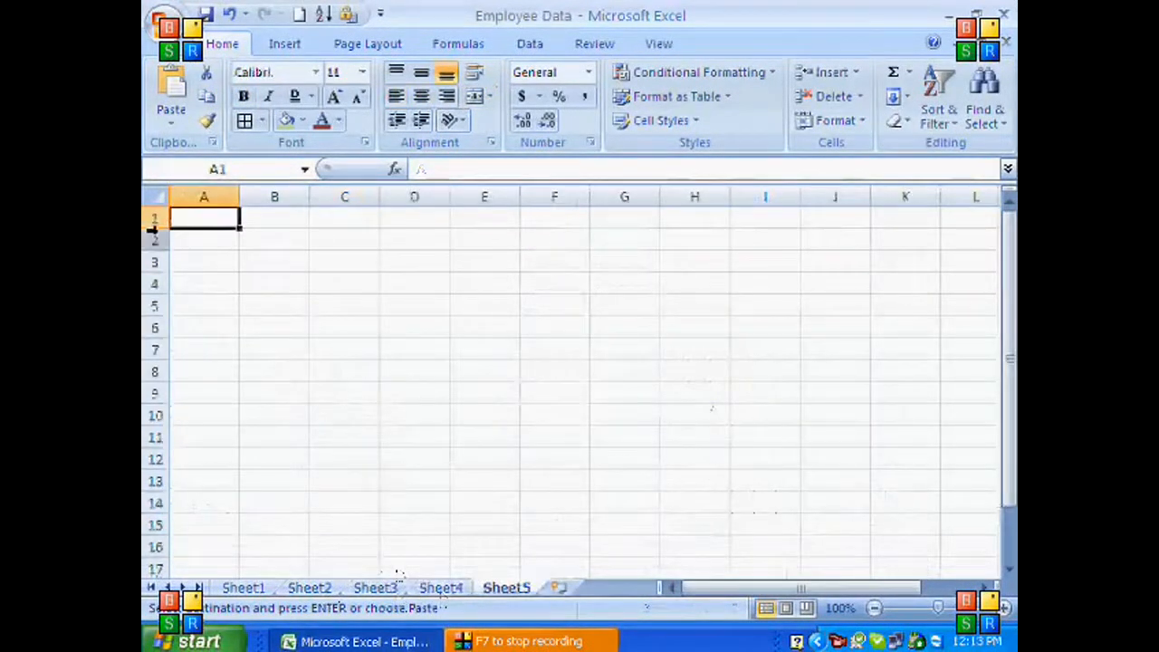
pyautogui.keyDown('ctrl'); pyautogui.scroll(1, 227, 220); pyautogui.keyUp('ctrl')
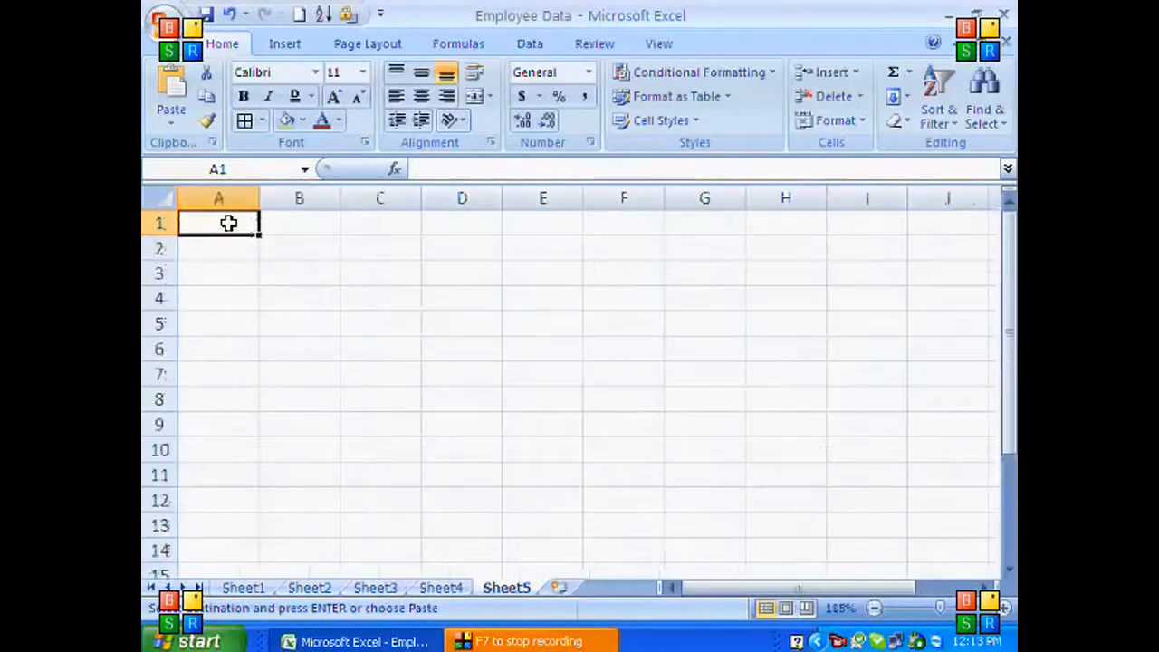
pyautogui.press('Return')
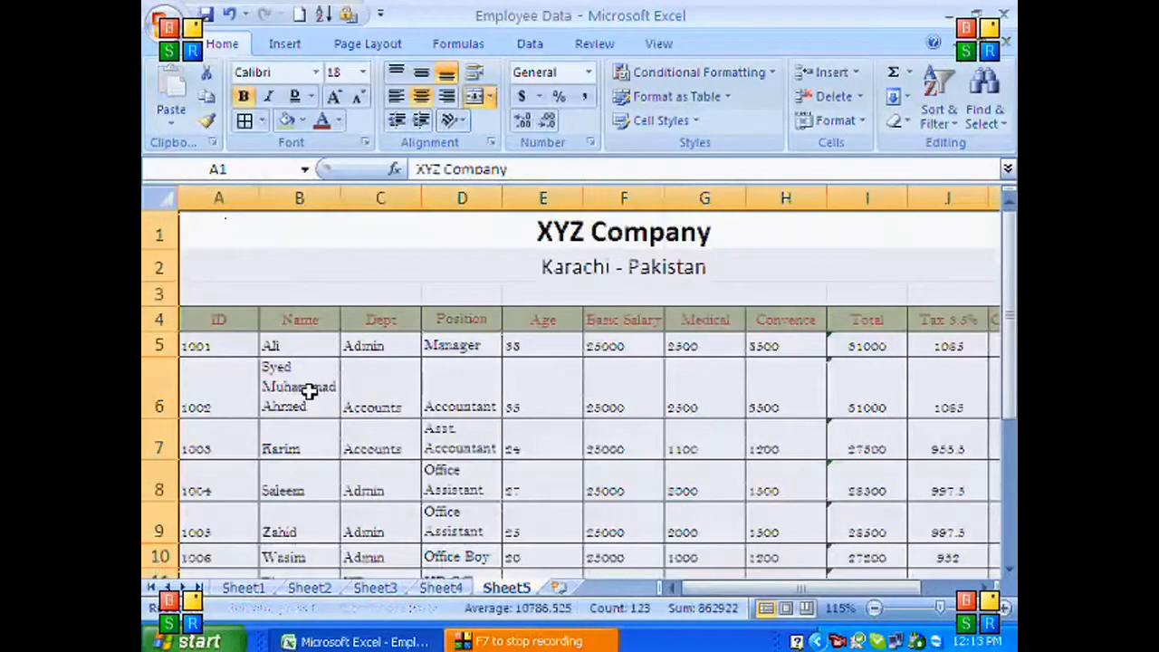
# - Copy the pasted employee table on Sheet5 and paste a duplicate below it at A17
pyautogui.scroll(-1, 308, 392)
pyautogui.scroll(-1, 309, 391)
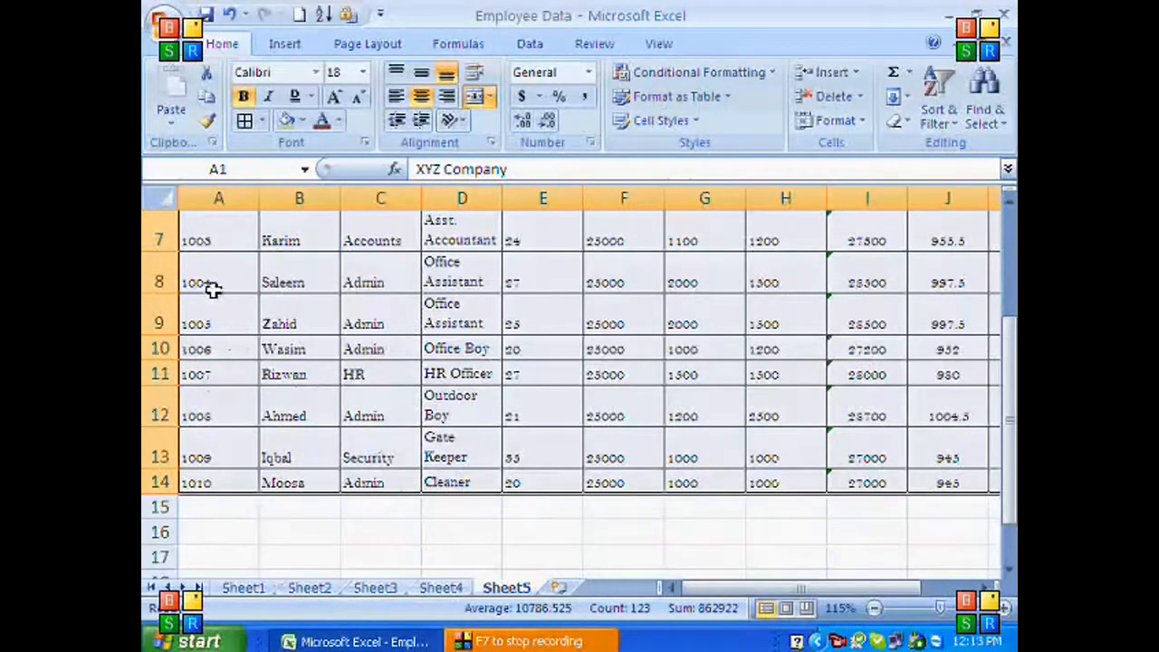
pyautogui.click(208, 97)
pyautogui.scroll(2, 348, 353)
pyautogui.scroll(-5, 349, 353)
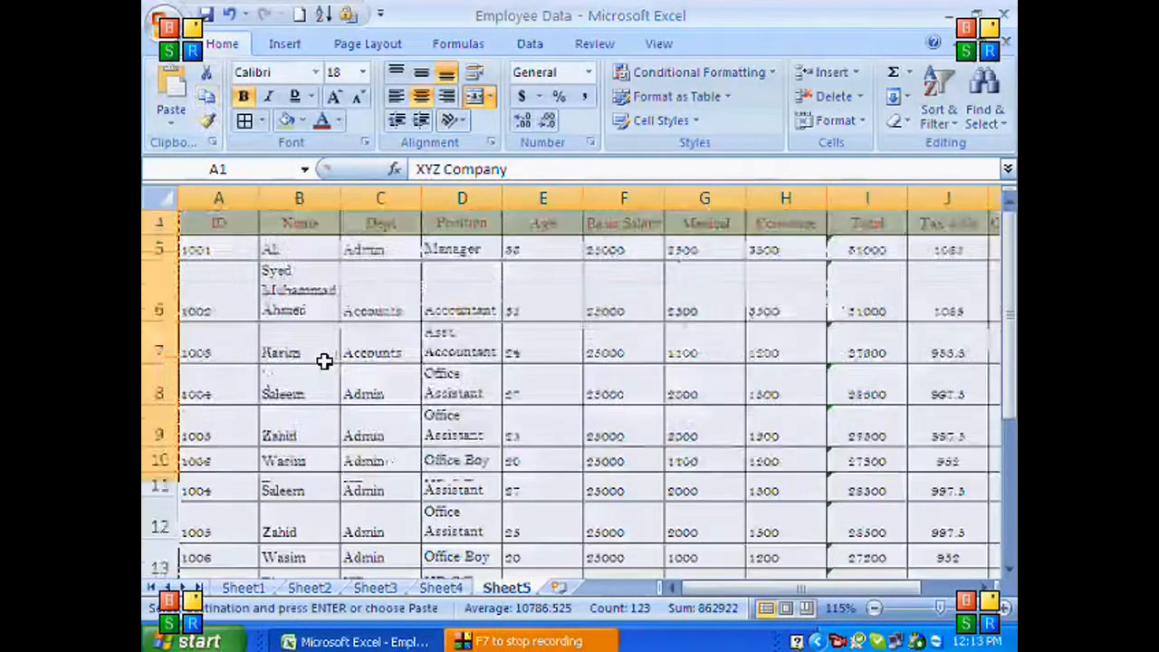
pyautogui.click(230, 243)
pyautogui.scroll(1, 231, 241)
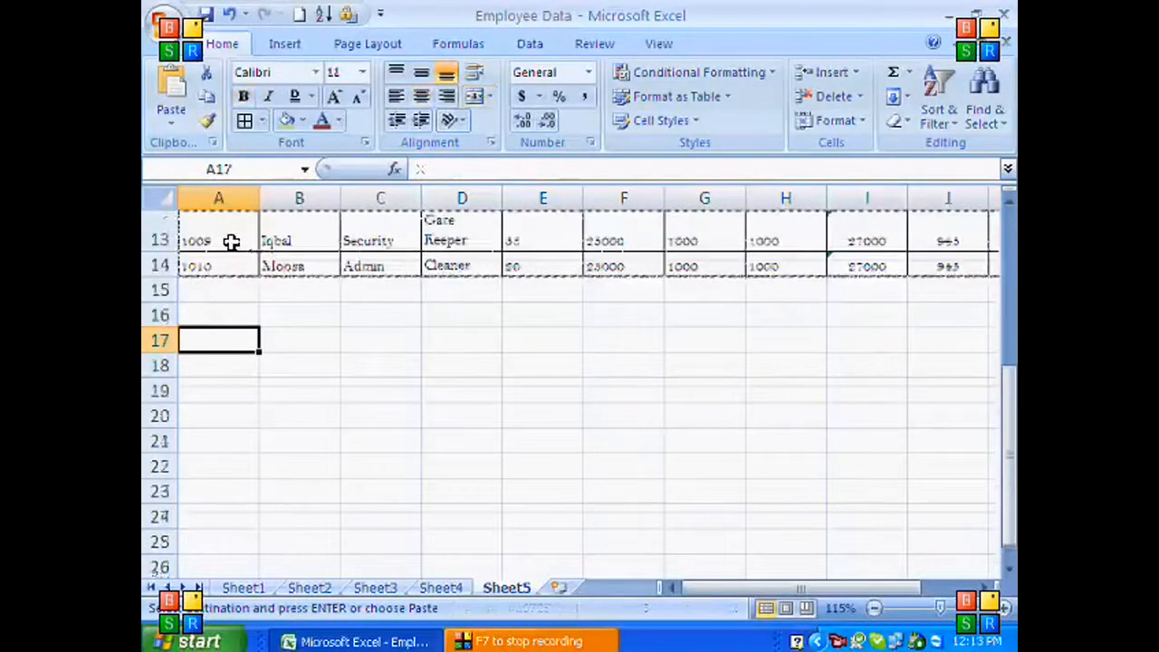
pyautogui.click(177, 107)
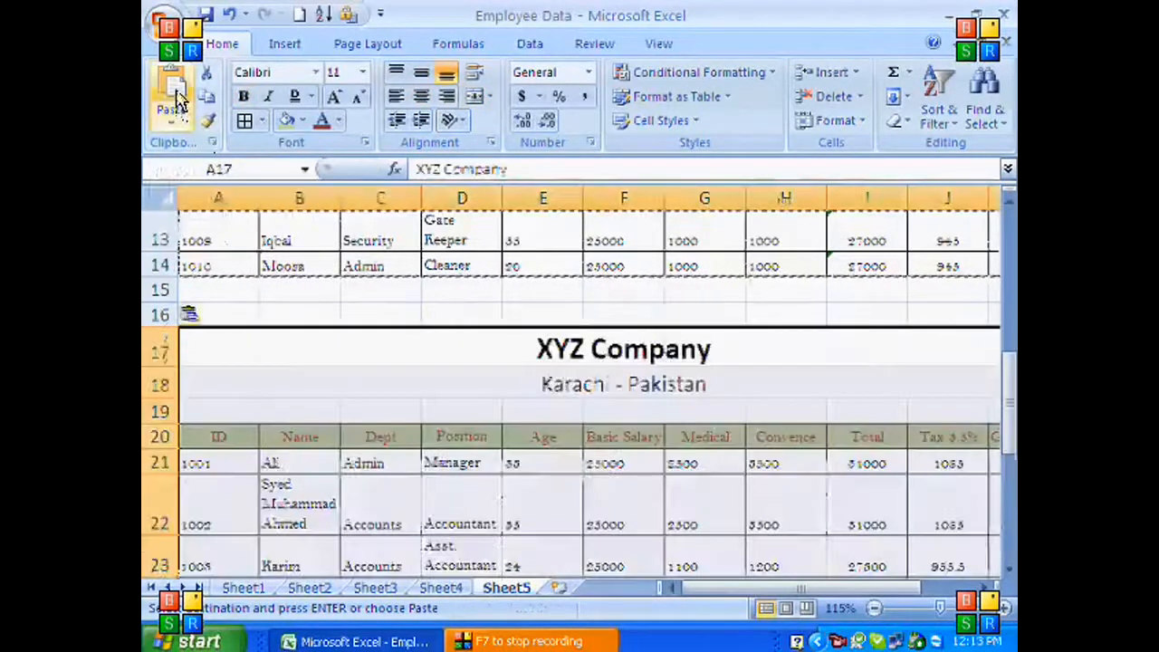
# - Paste another copy of the employee table at A32 on Sheet5
pyautogui.scroll(-6, 266, 292)
pyautogui.click(227, 253)
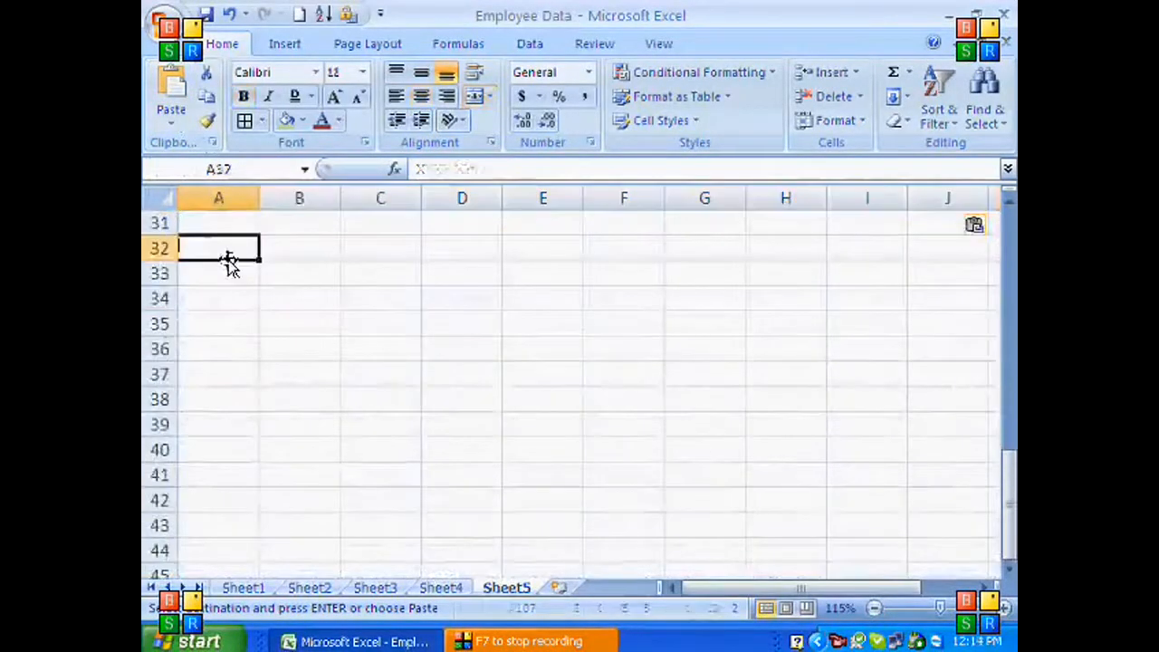
pyautogui.click(171, 116)
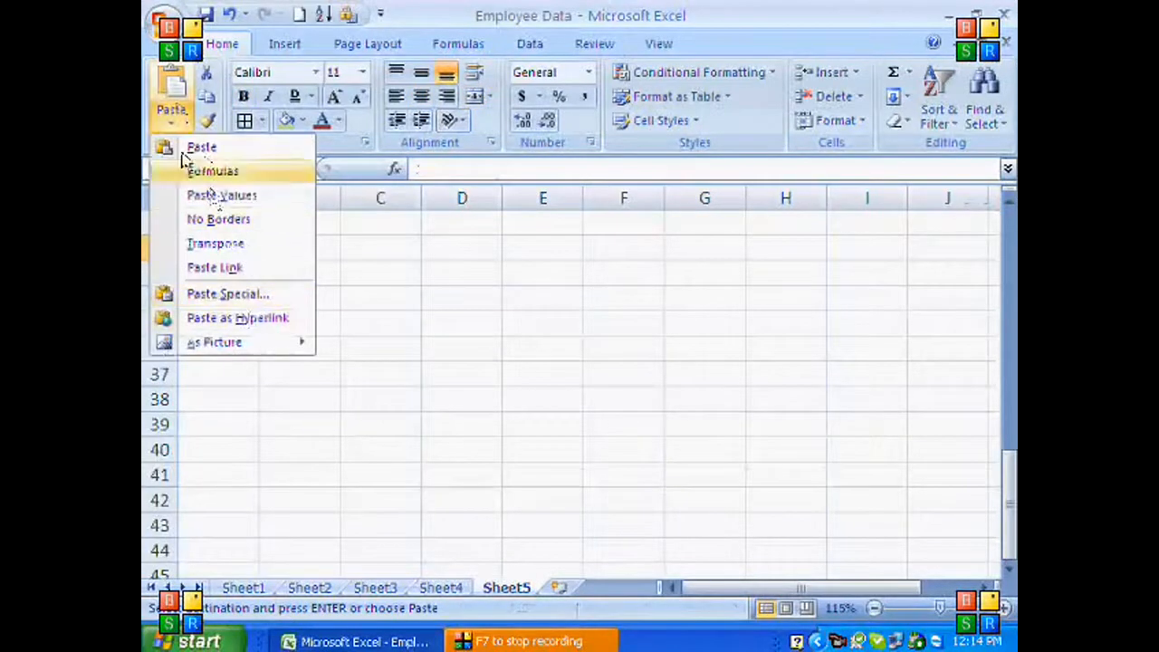
pyautogui.click(172, 91)
# - Paste one more copy of the employee table at A48 on Sheet5, ending copy mode
pyautogui.scroll(-4, 226, 266)
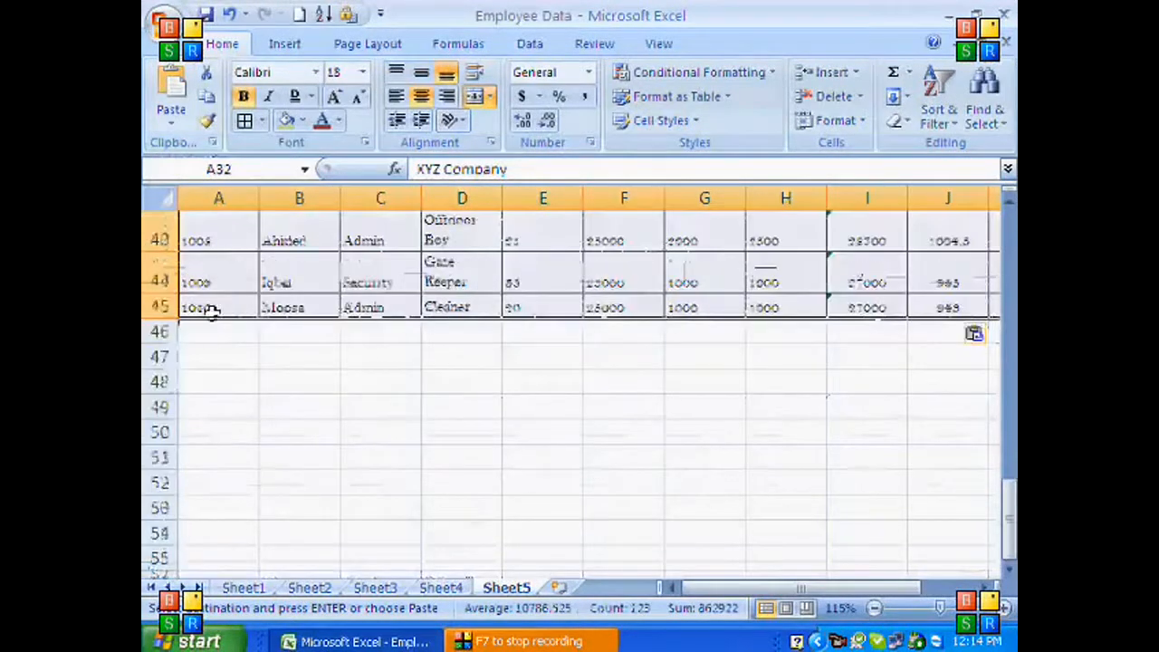
pyautogui.click(220, 379)
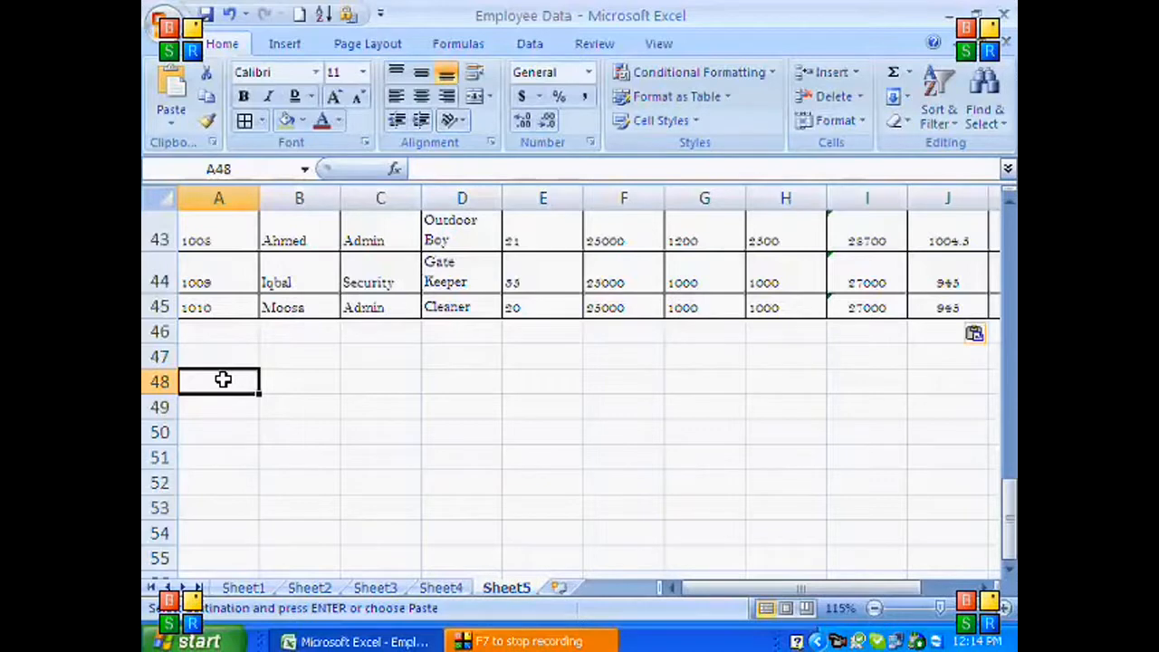
pyautogui.press('Return')
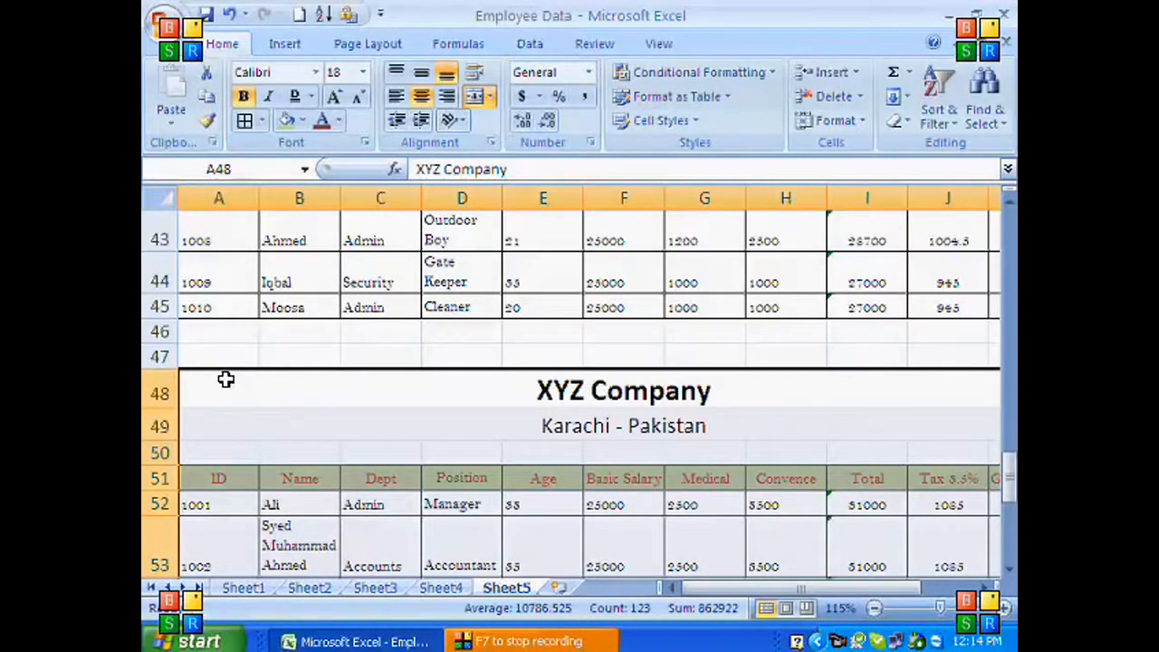
pyautogui.scroll(-2, 222, 372)
pyautogui.scroll(3, 224, 376)
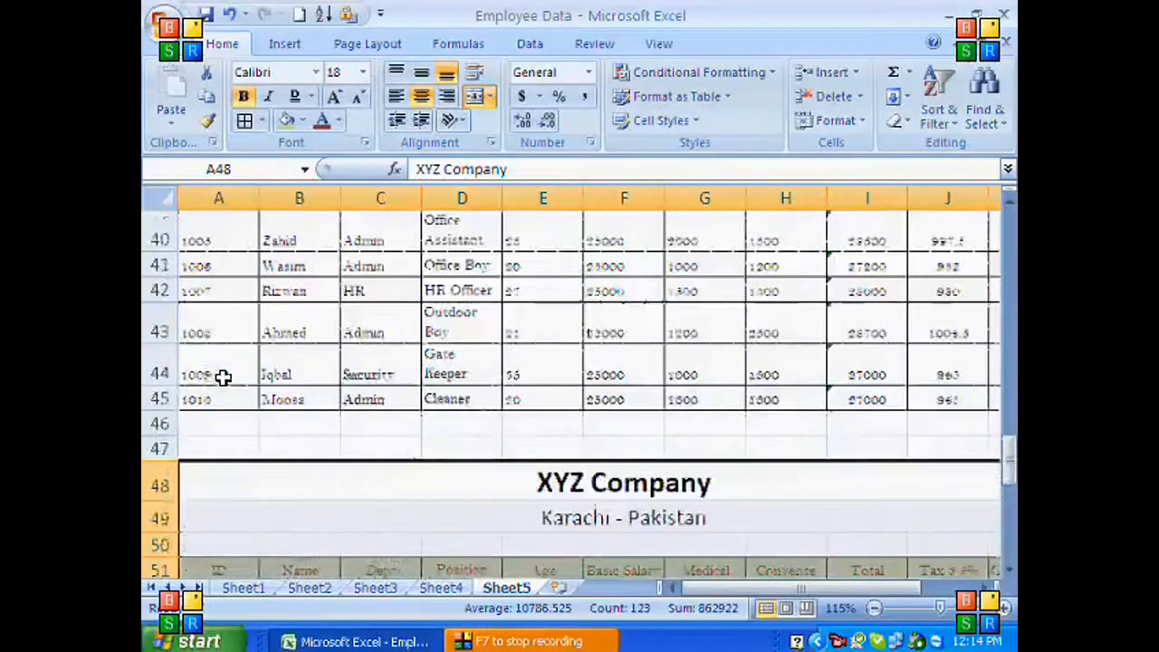
# - Copy the employee table from Sheet1 and paste it at A1 of a new worksheet after Sheet5
pyautogui.click(243, 588)
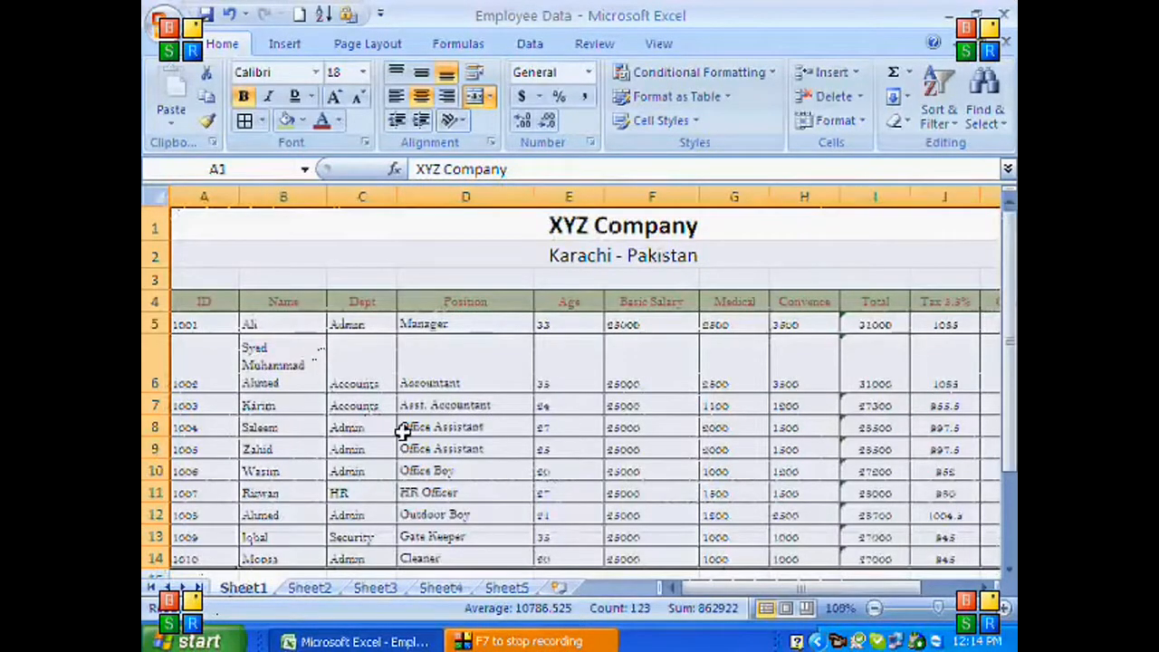
pyautogui.scroll(2, 402, 433)
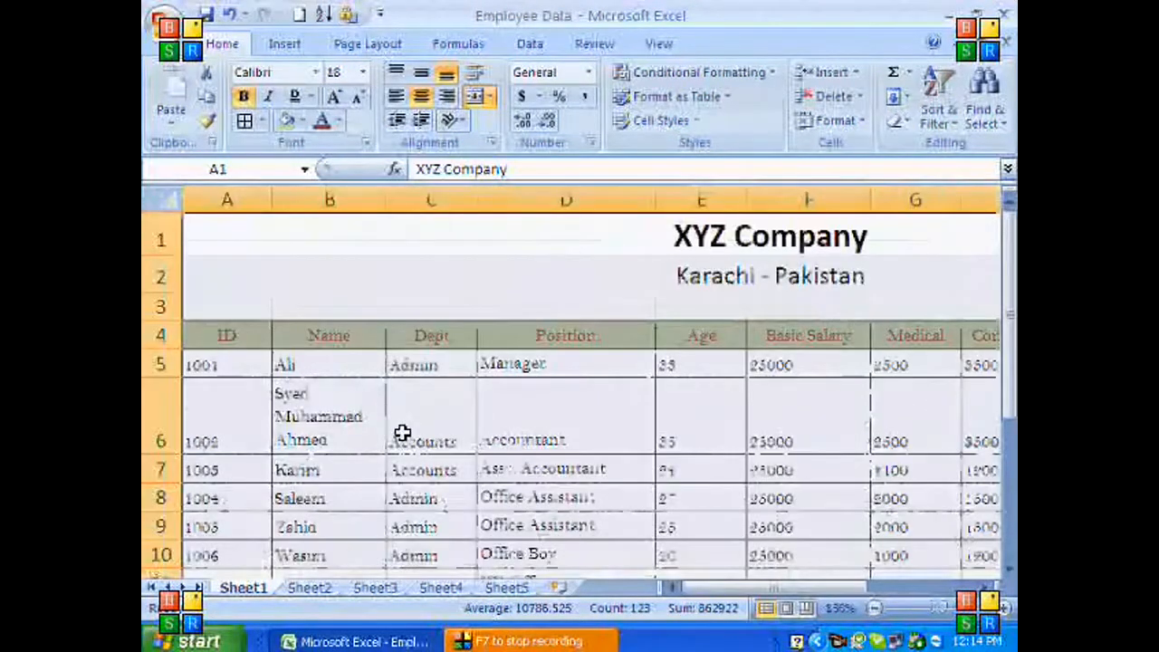
pyautogui.click(207, 95)
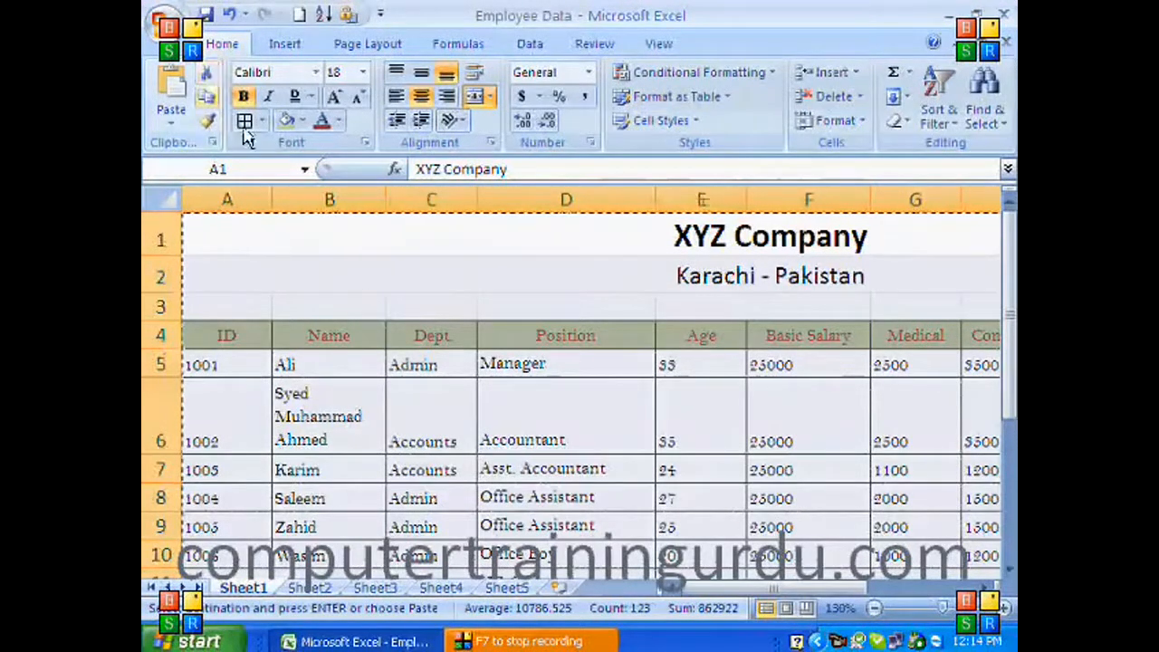
pyautogui.scroll(-2, 484, 554)
pyautogui.click(559, 587)
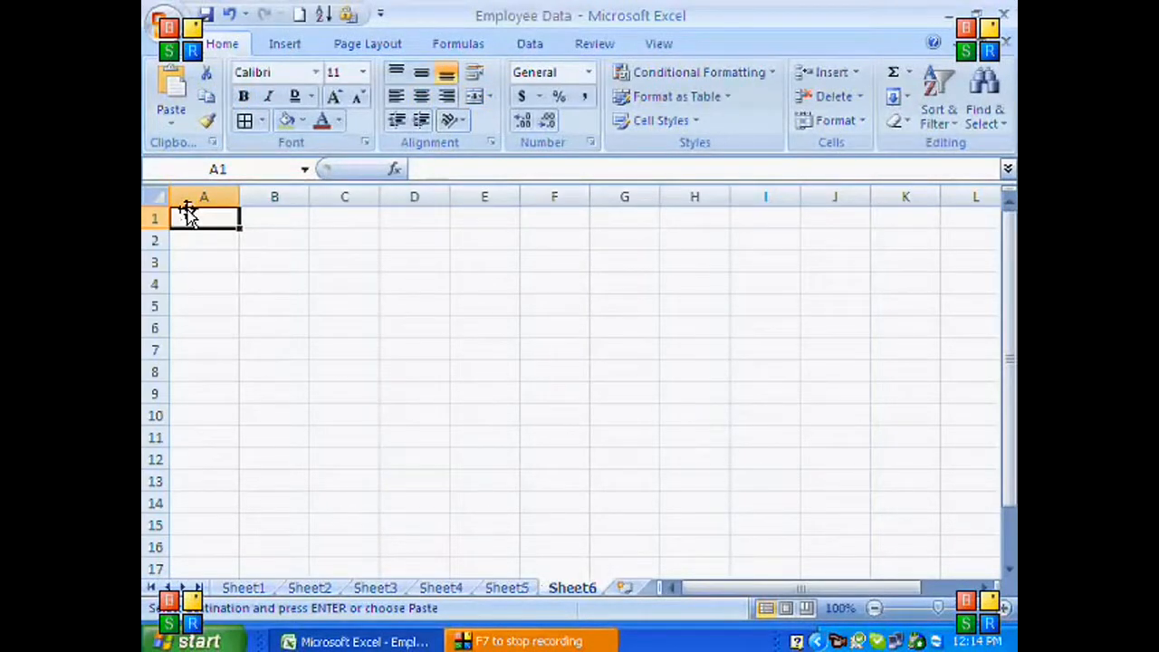
pyautogui.hotkey('ctrl', 'v')
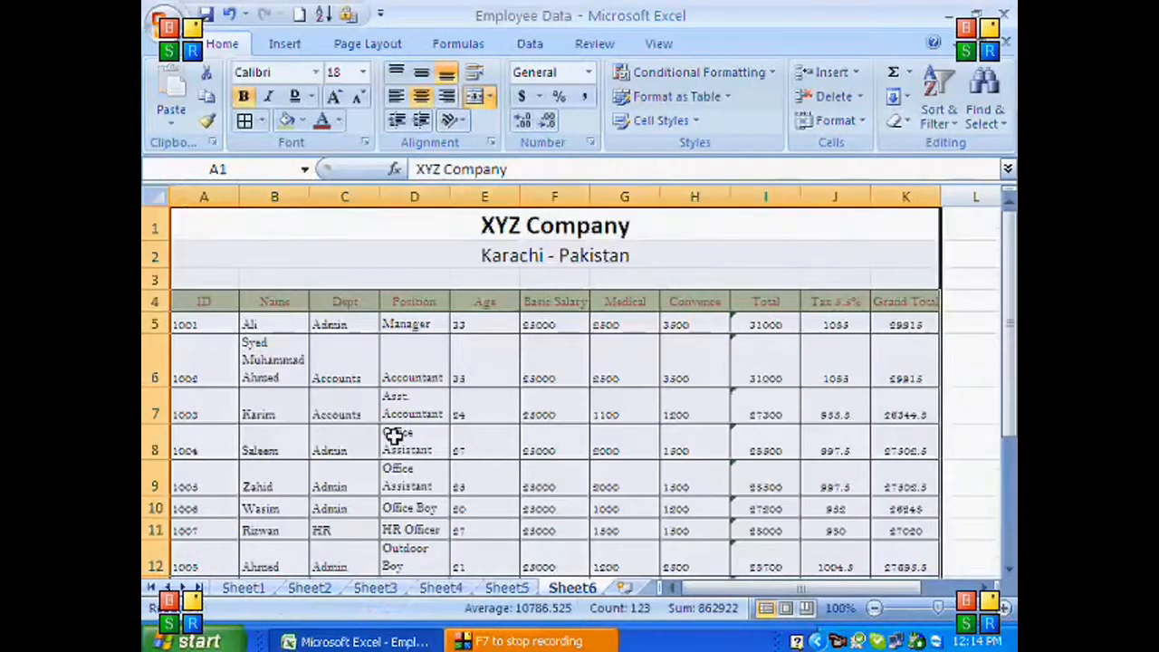
# - Clear all contents and formatting of the employee table on Sheet1, and go back to Sheet6
pyautogui.click(246, 588)
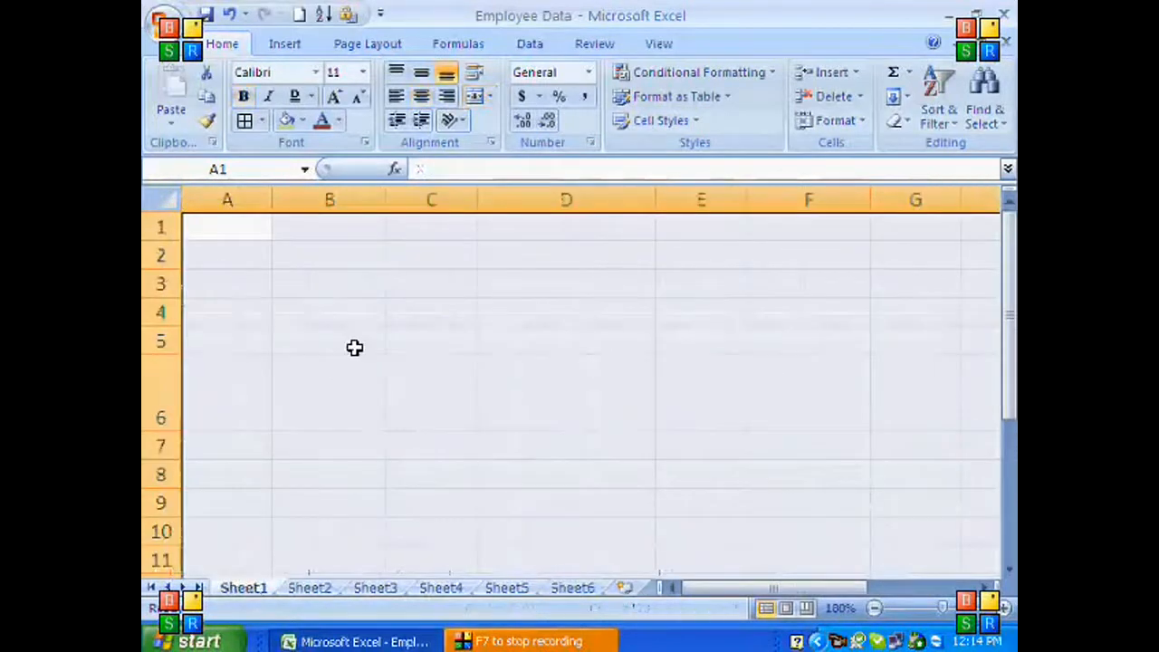
pyautogui.click(575, 588)
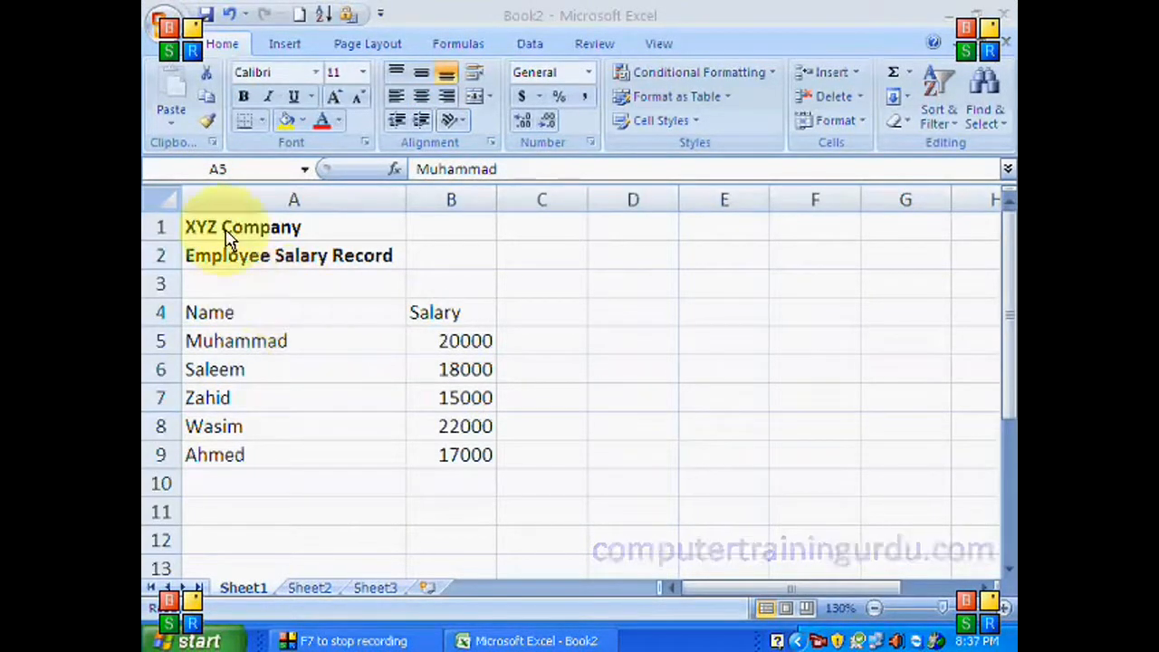
# - Examine the column and bar chart types available for the salary record in Book2
pyautogui.click(284, 47)
pyautogui.click(283, 45)
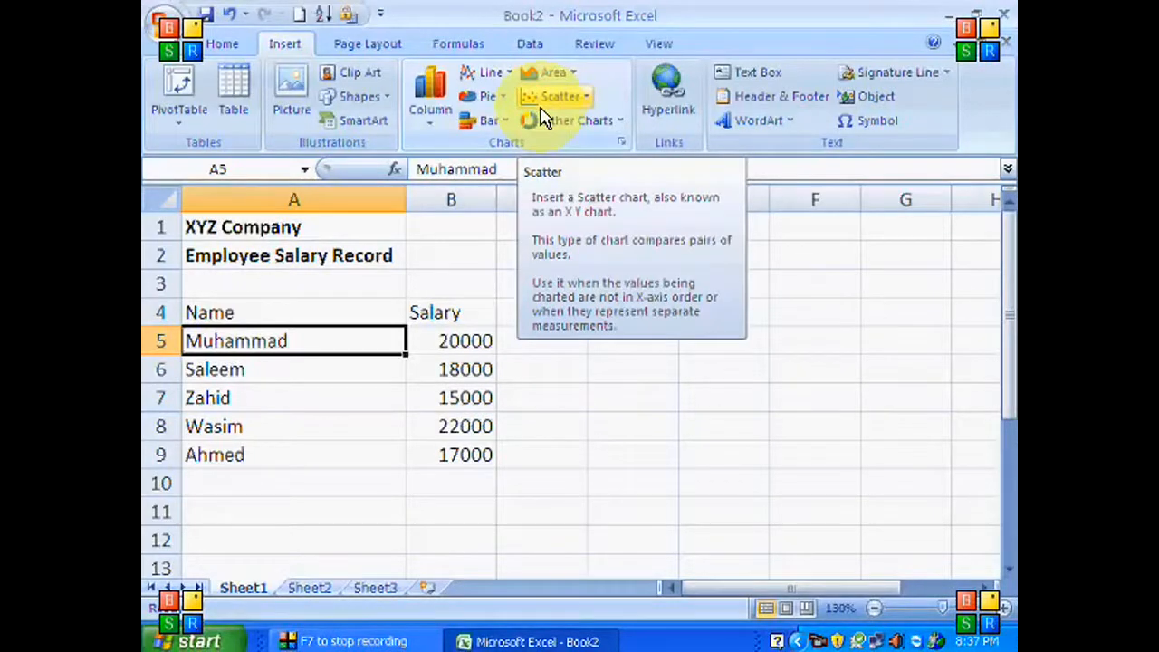
pyautogui.click(429, 133)
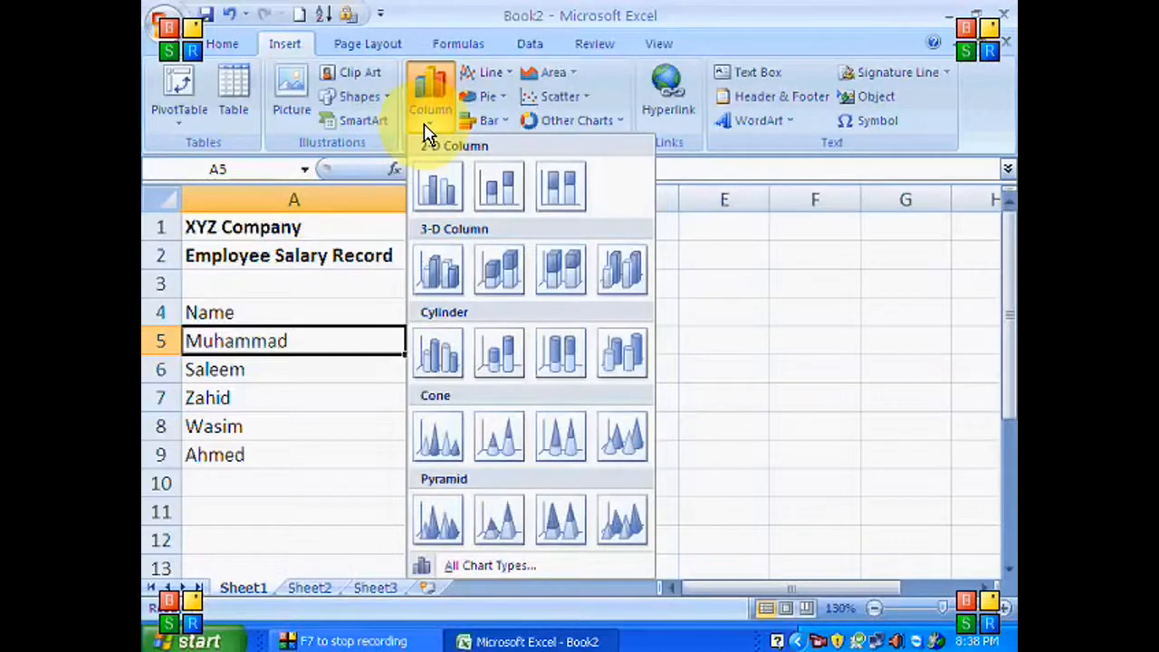
pyautogui.click(430, 129)
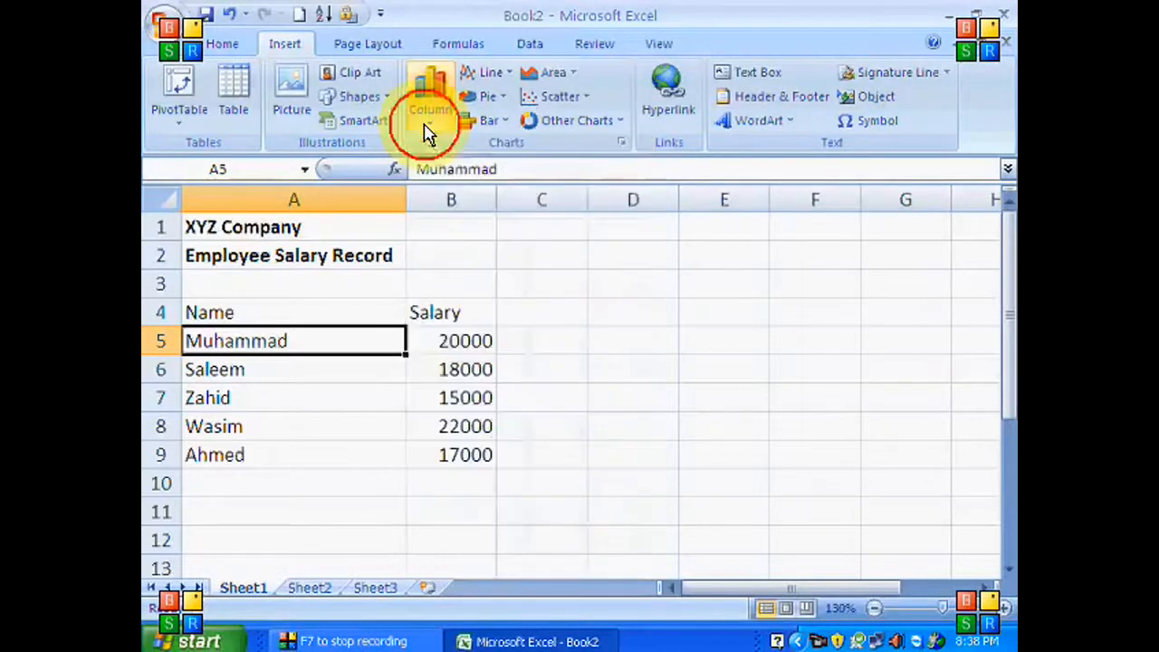
pyautogui.click(489, 120)
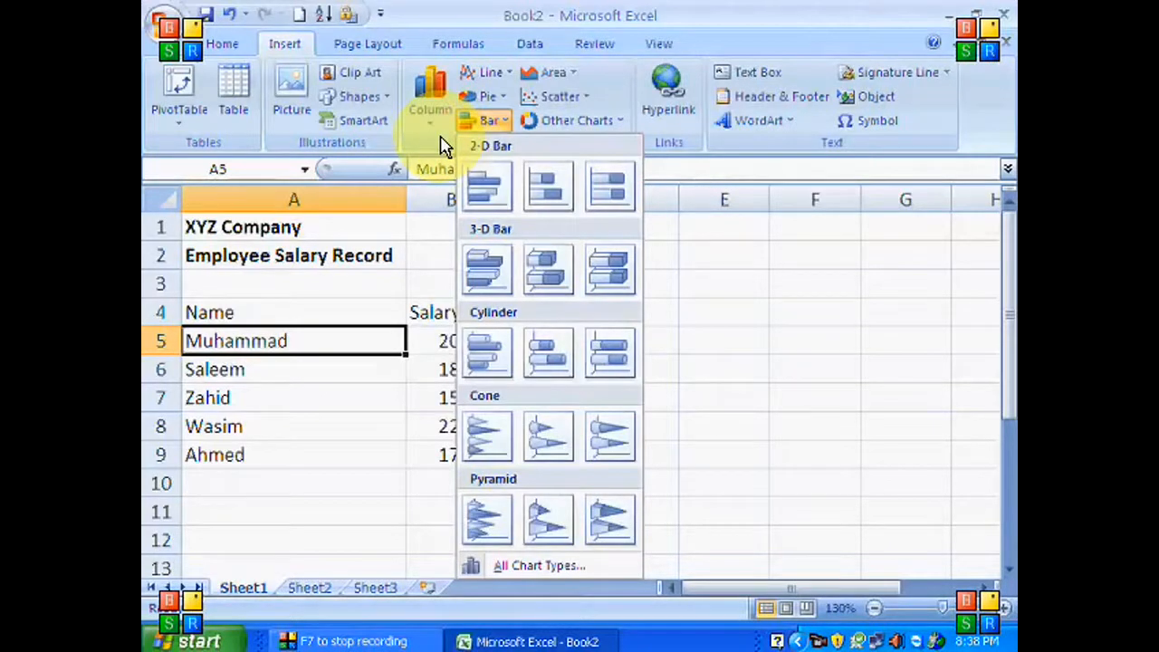
pyautogui.click(365, 313)
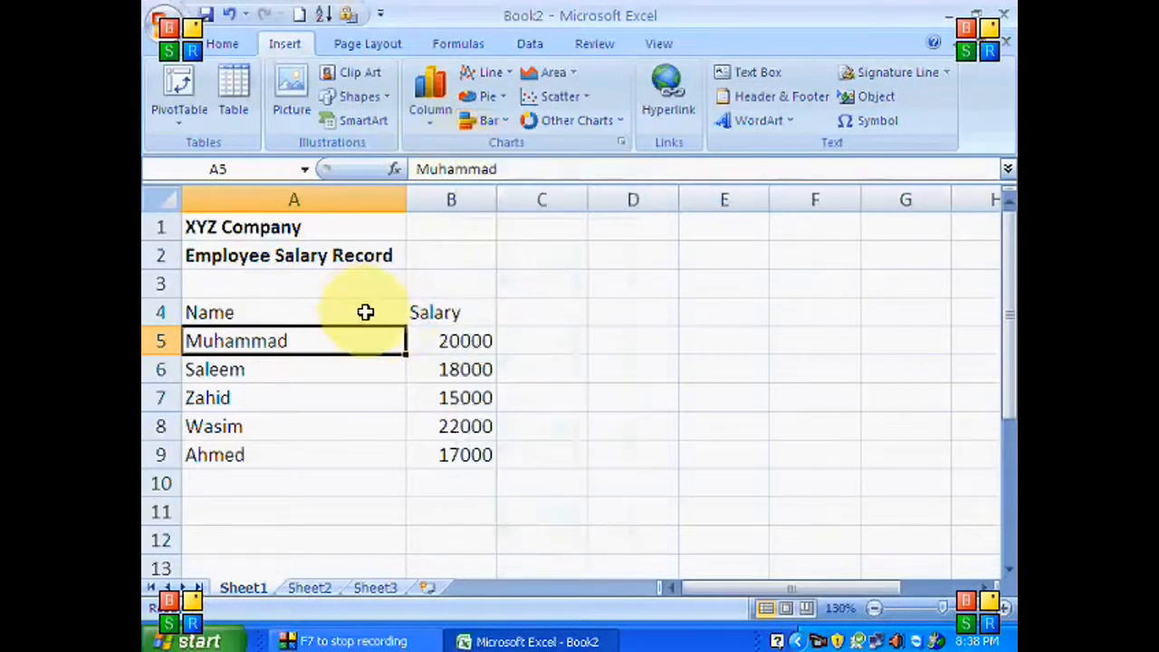
pyautogui.click(364, 312)
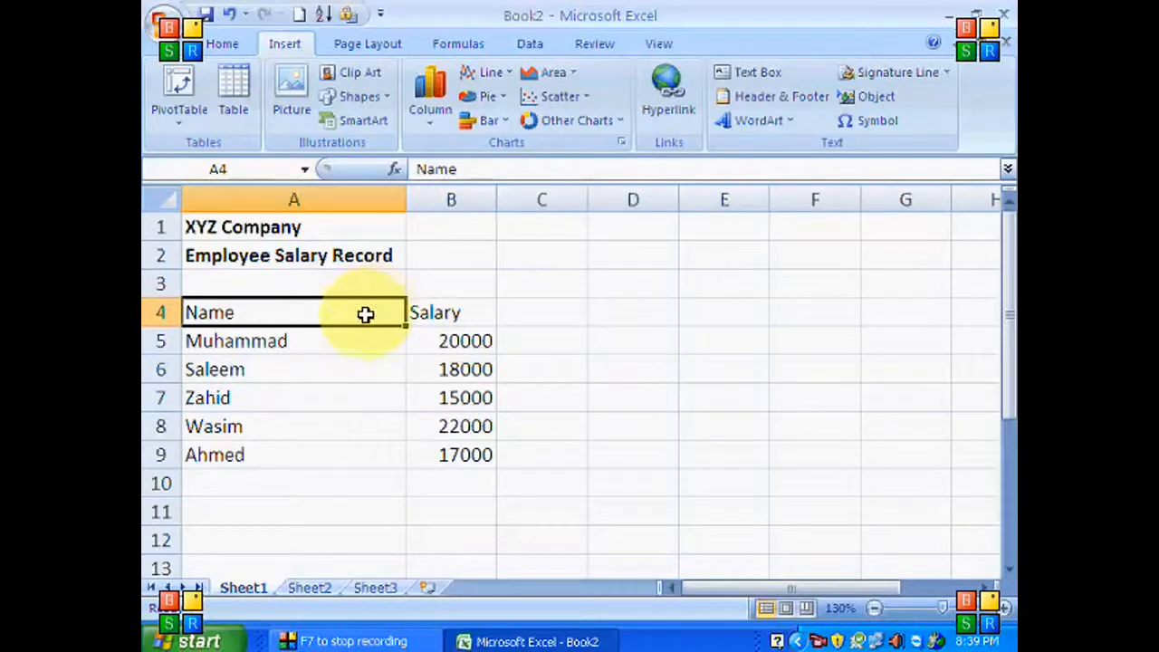
# - Insert a 3-D clustered column chart from the names and salaries in A5:B9
pyautogui.click(290, 345)
pyautogui.moveTo(290, 345); pyautogui.dragTo(456, 459)
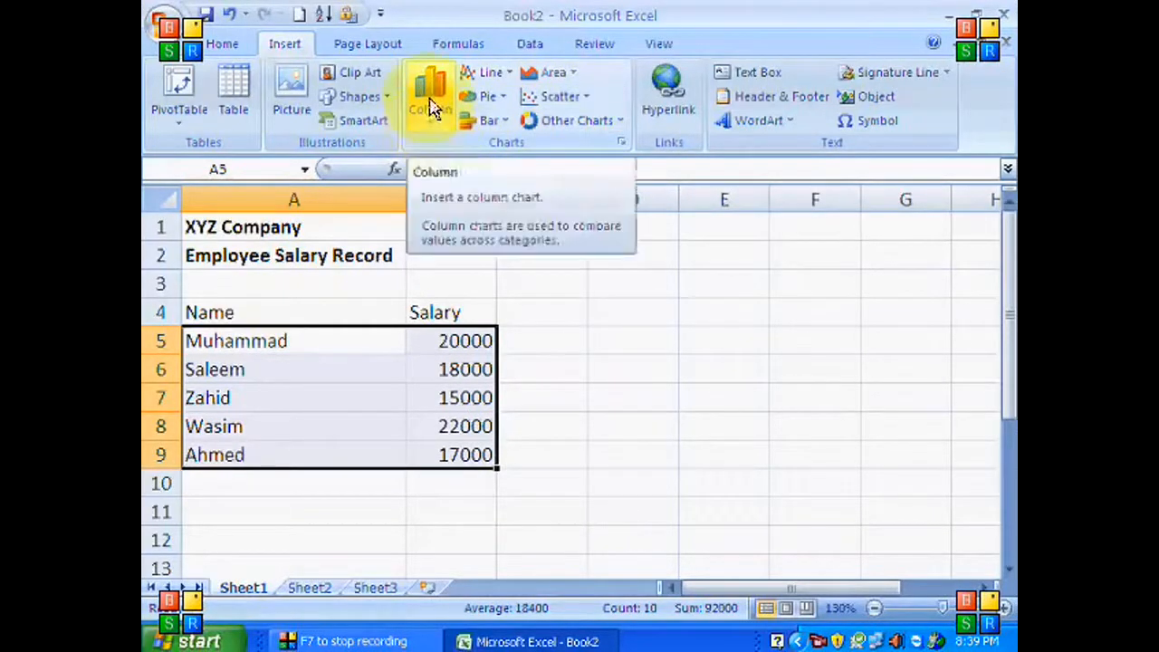
pyautogui.click(432, 133)
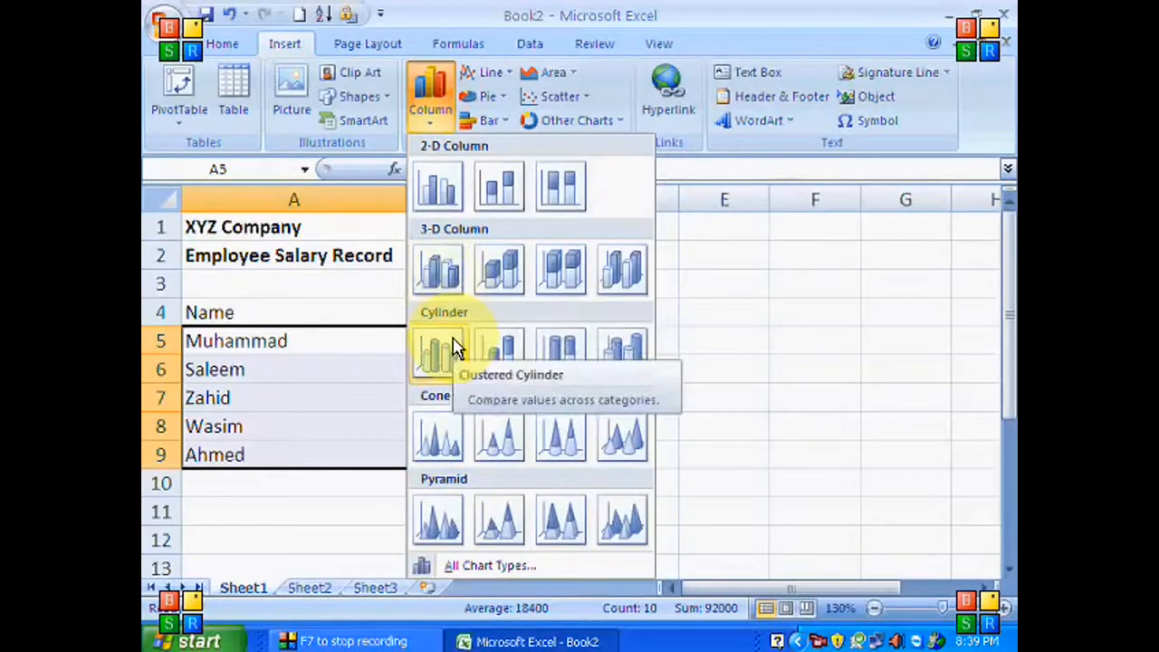
pyautogui.click(439, 286)
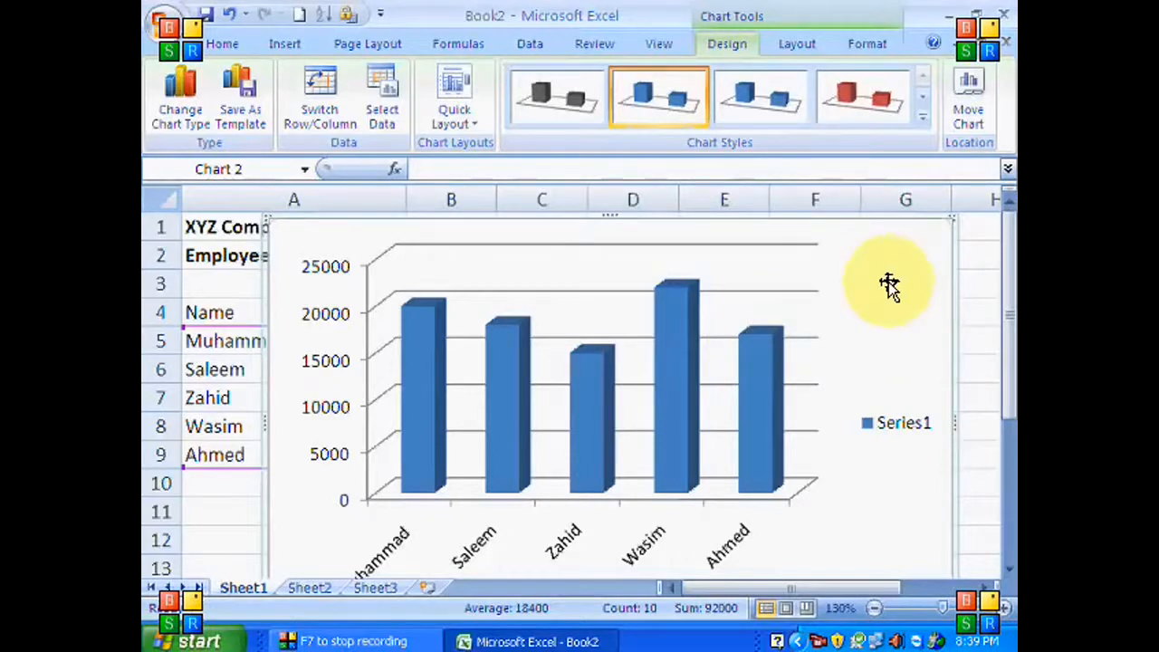
# - Move the column chart beside the salary table, over about columns C to J, and stretch it slightly upward
pyautogui.keyDown('ctrl'); pyautogui.scroll(-2, 961, 463); pyautogui.keyUp('ctrl')
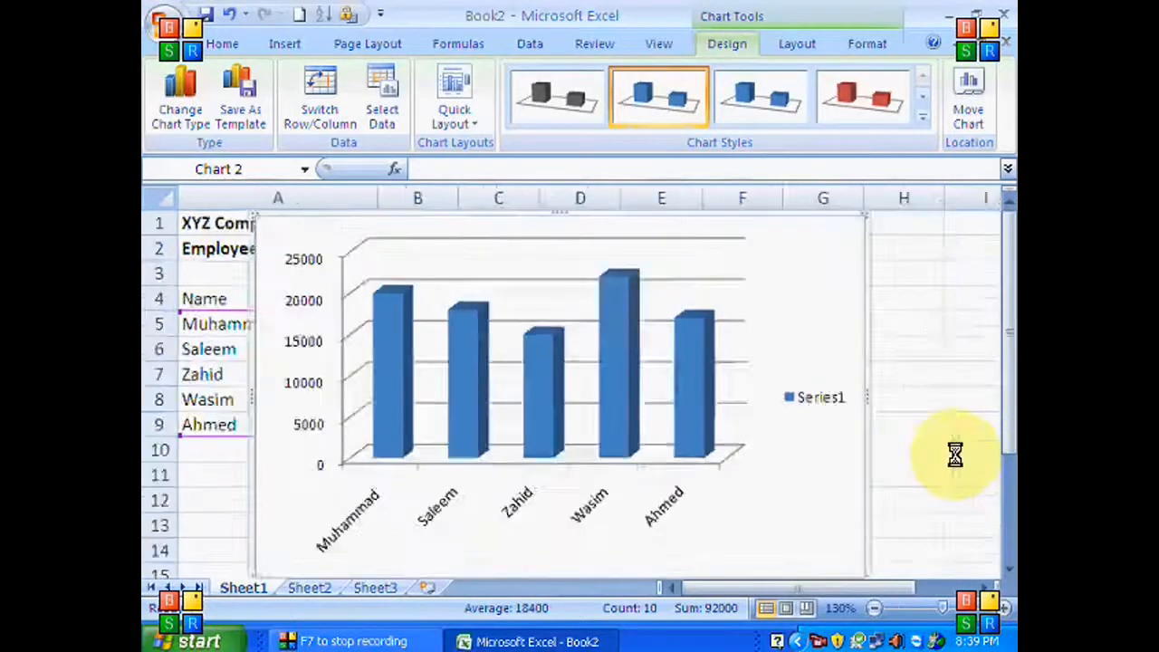
pyautogui.moveTo(711, 302); pyautogui.dragTo(897, 321)
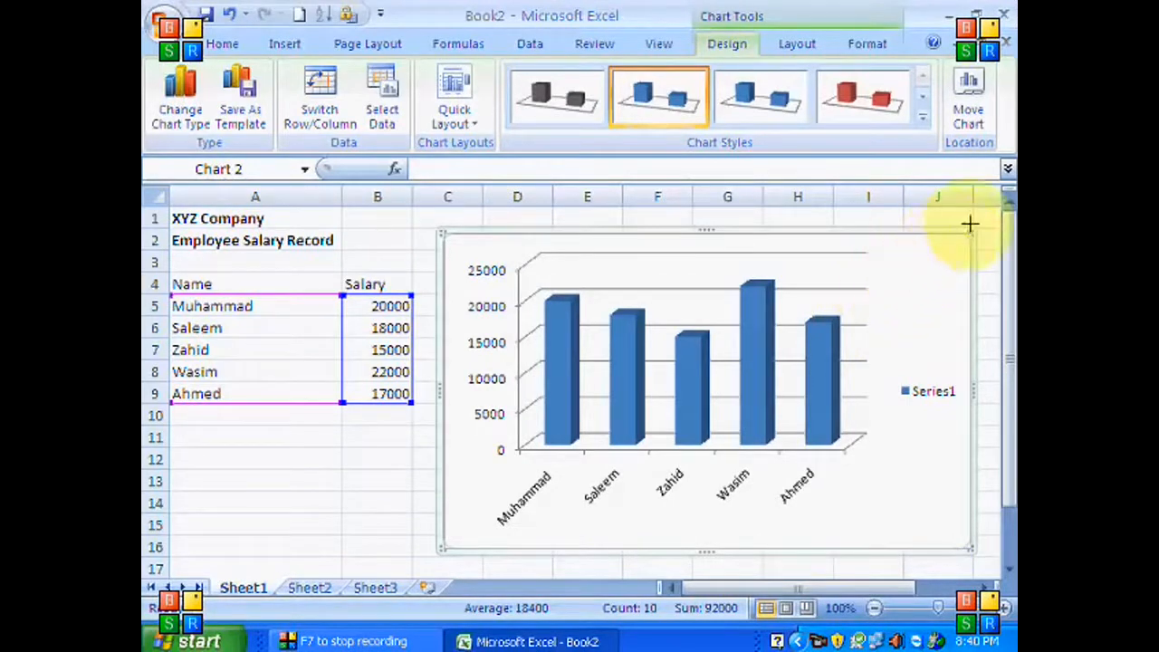
pyautogui.moveTo(970, 233); pyautogui.dragTo(971, 222)
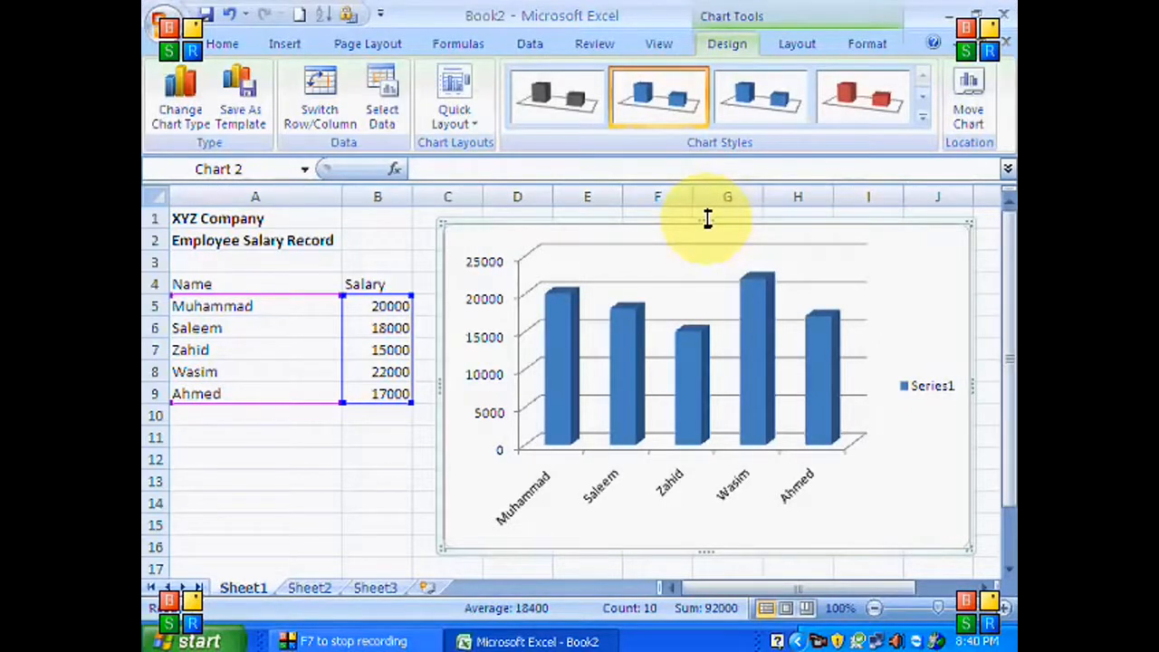
# - Try the purple, orange, teal and green chart styles on the column chart, and apply the red style in the gallery's fourth row
pyautogui.click(793, 47)
pyautogui.click(850, 50)
pyautogui.click(728, 43)
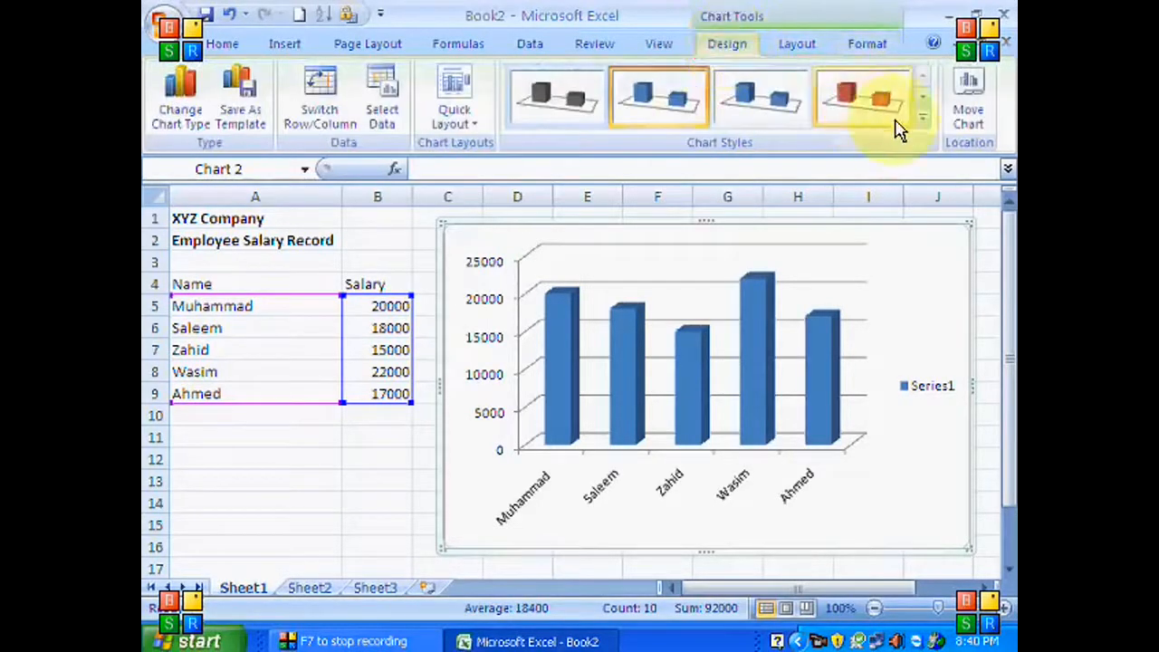
pyautogui.click(927, 128)
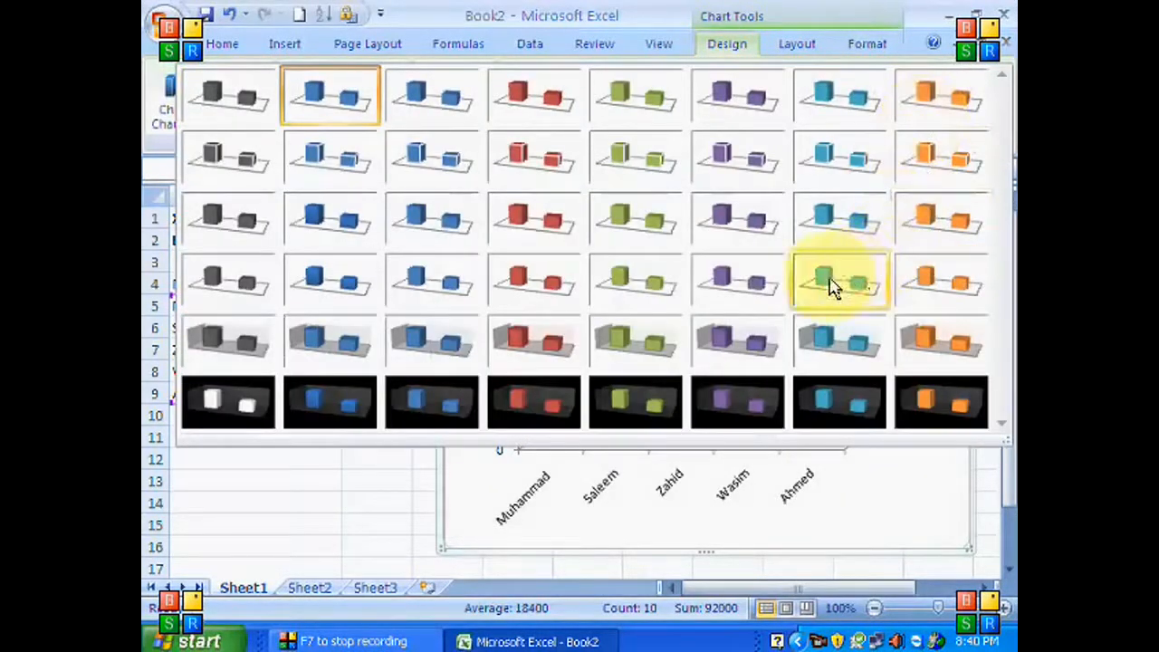
pyautogui.click(756, 288)
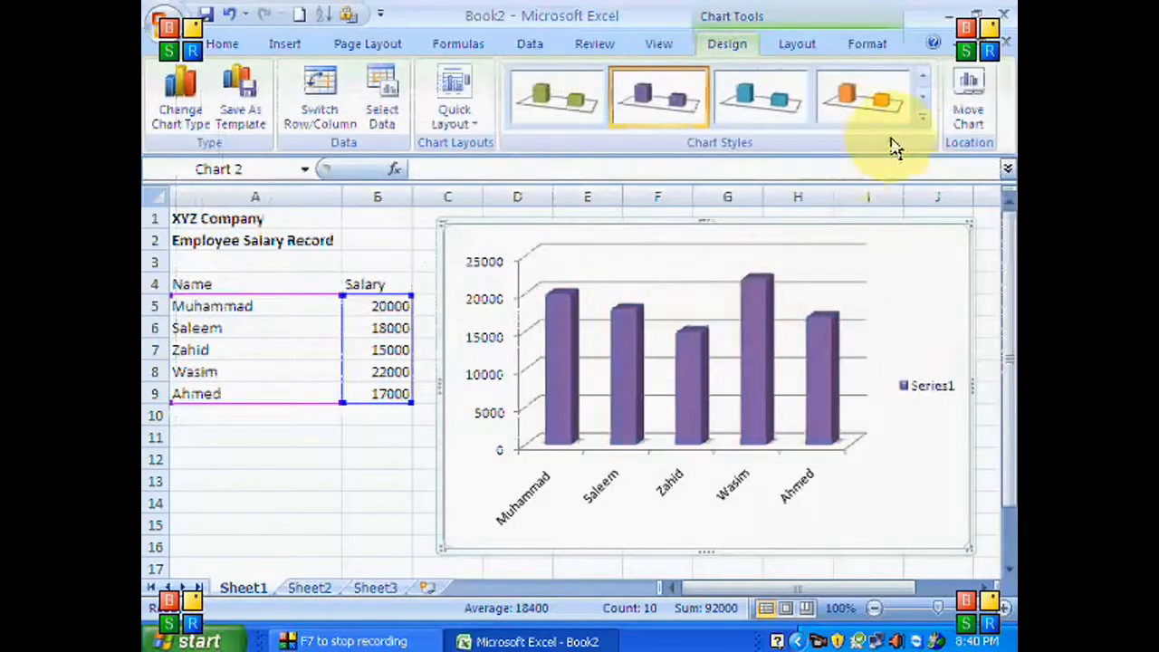
pyautogui.click(877, 104)
pyautogui.click(770, 102)
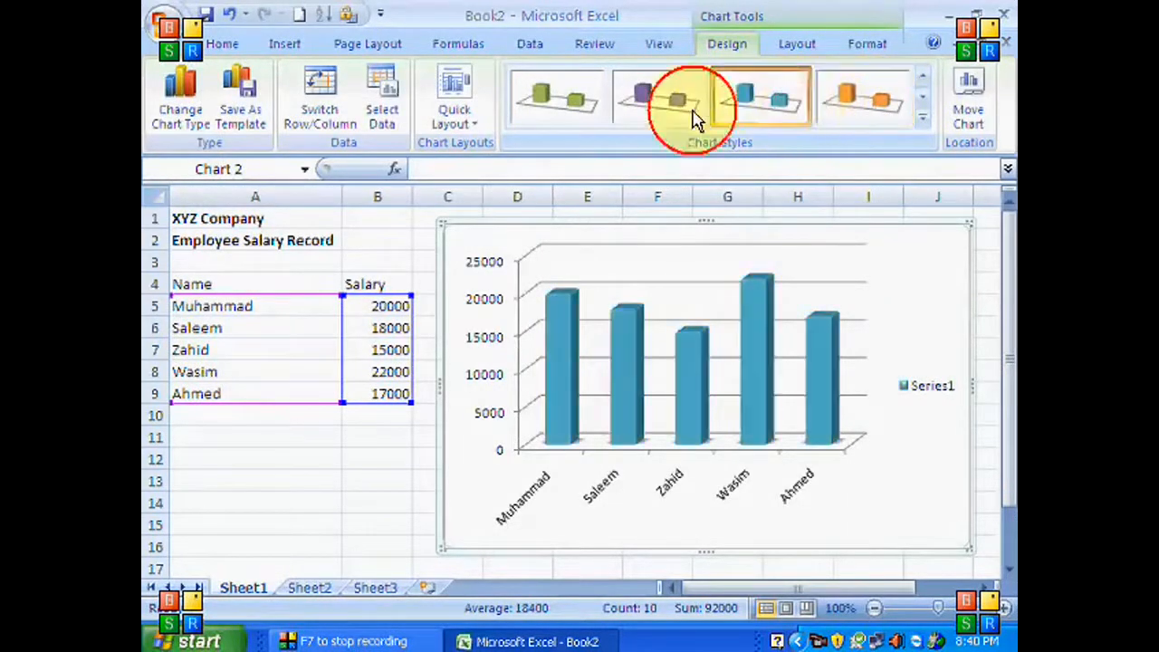
pyautogui.click(560, 101)
pyautogui.click(922, 114)
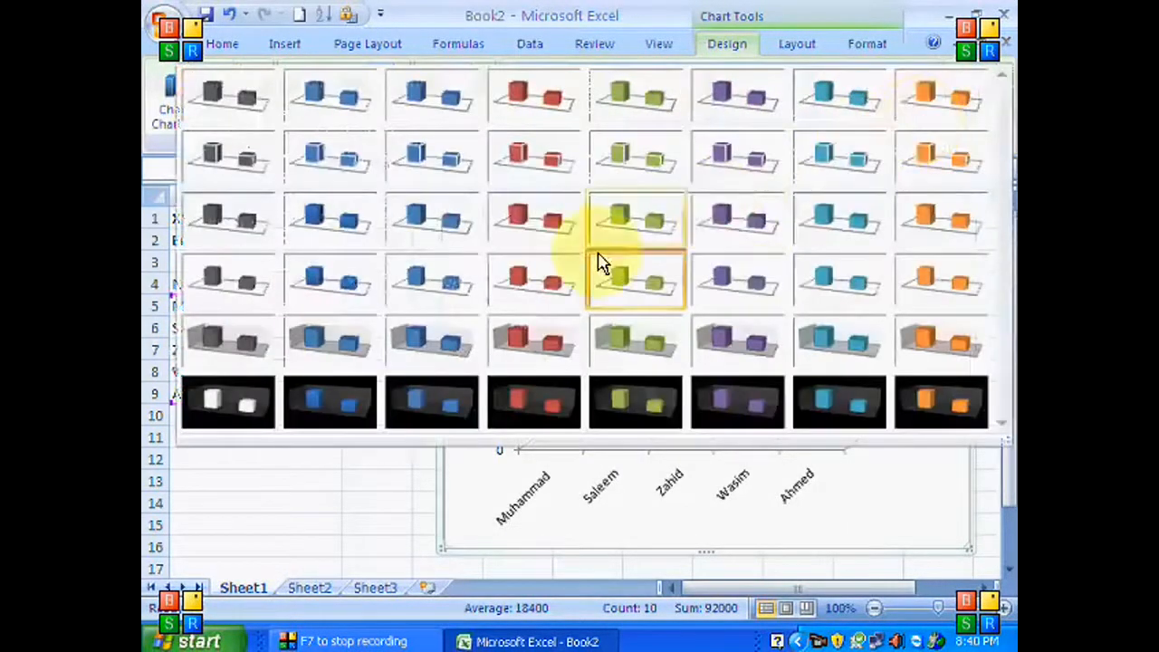
pyautogui.click(532, 288)
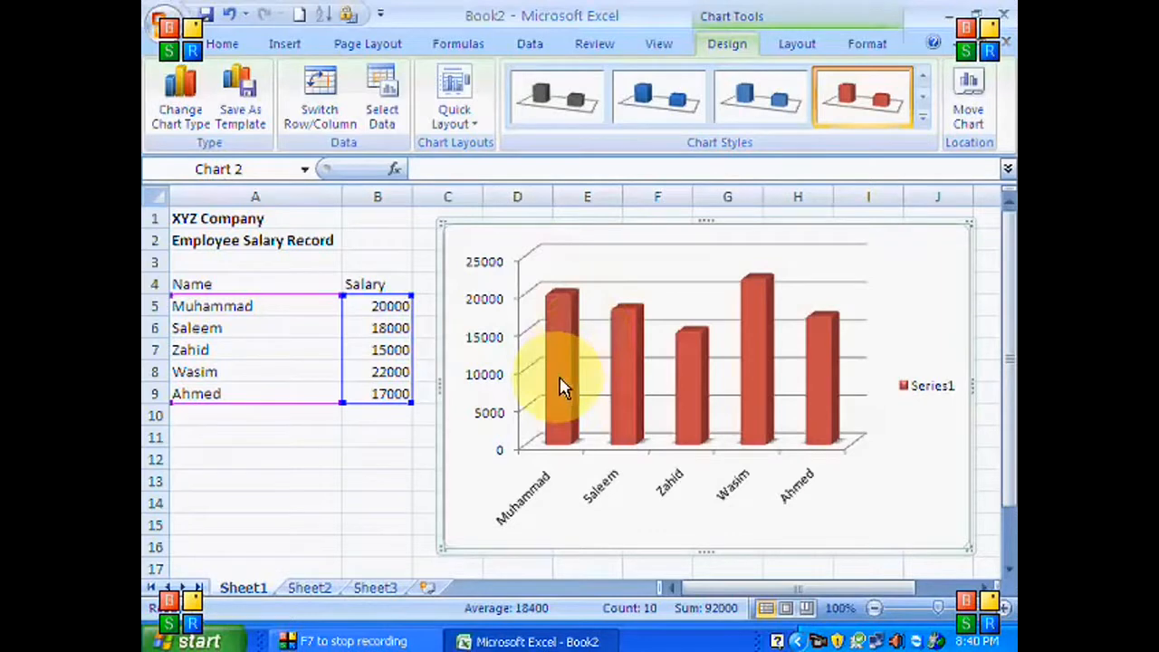
# - Give the chart area the light purple gradient shape style and a solid light purple fill
pyautogui.click(802, 47)
pyautogui.click(847, 45)
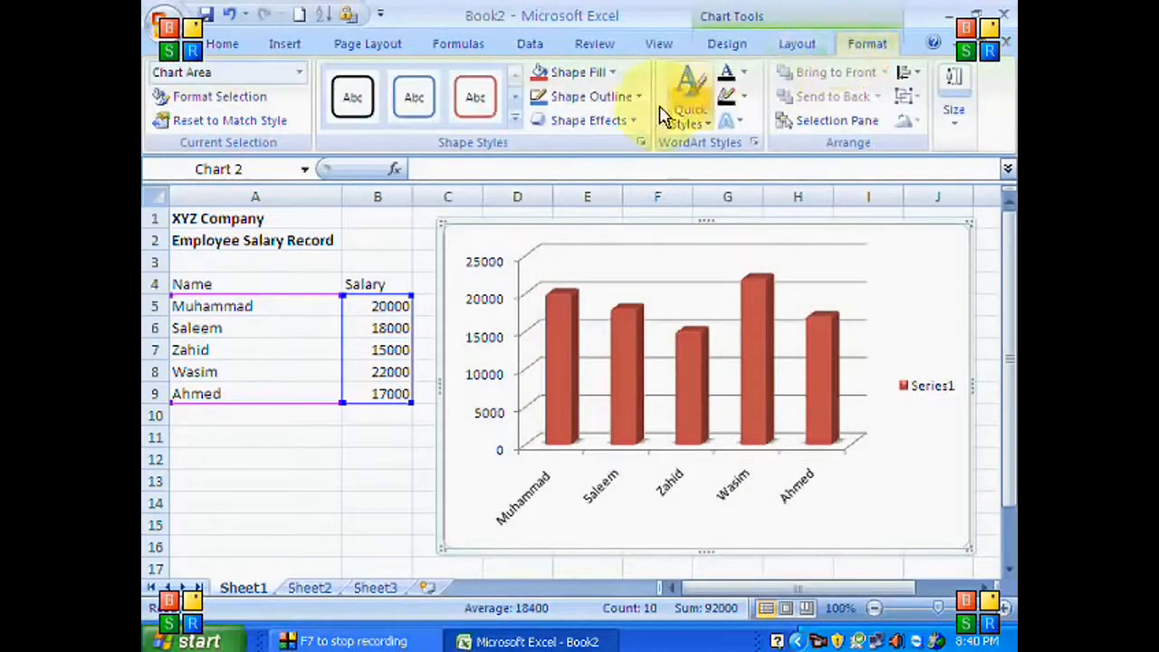
pyautogui.click(514, 119)
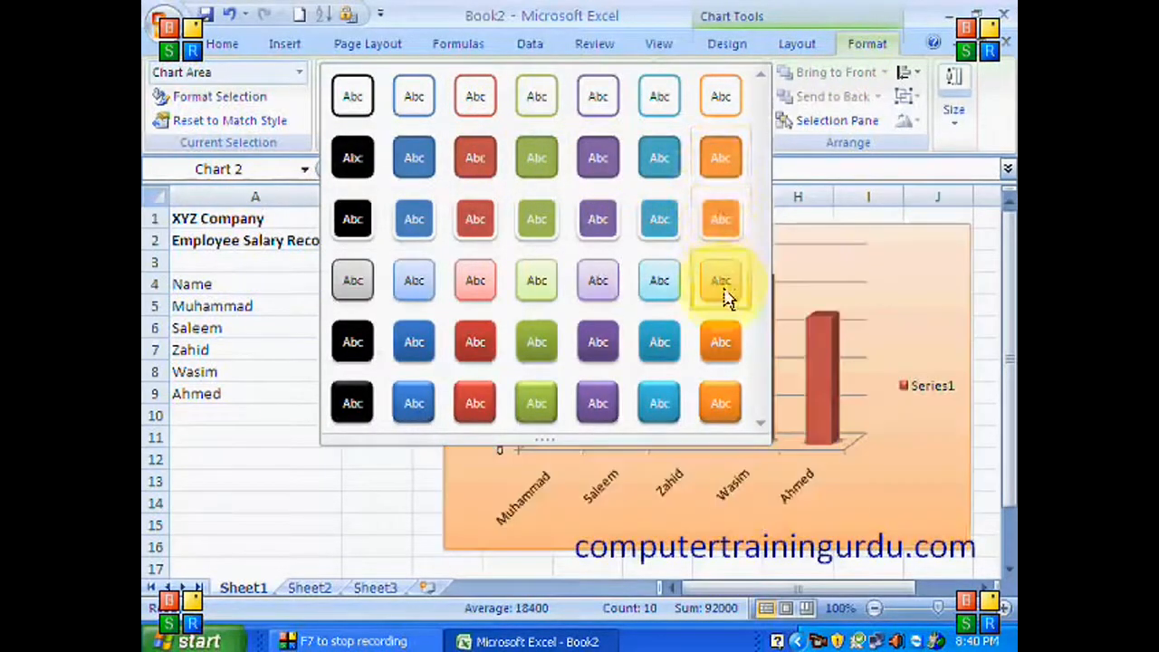
pyautogui.click(604, 289)
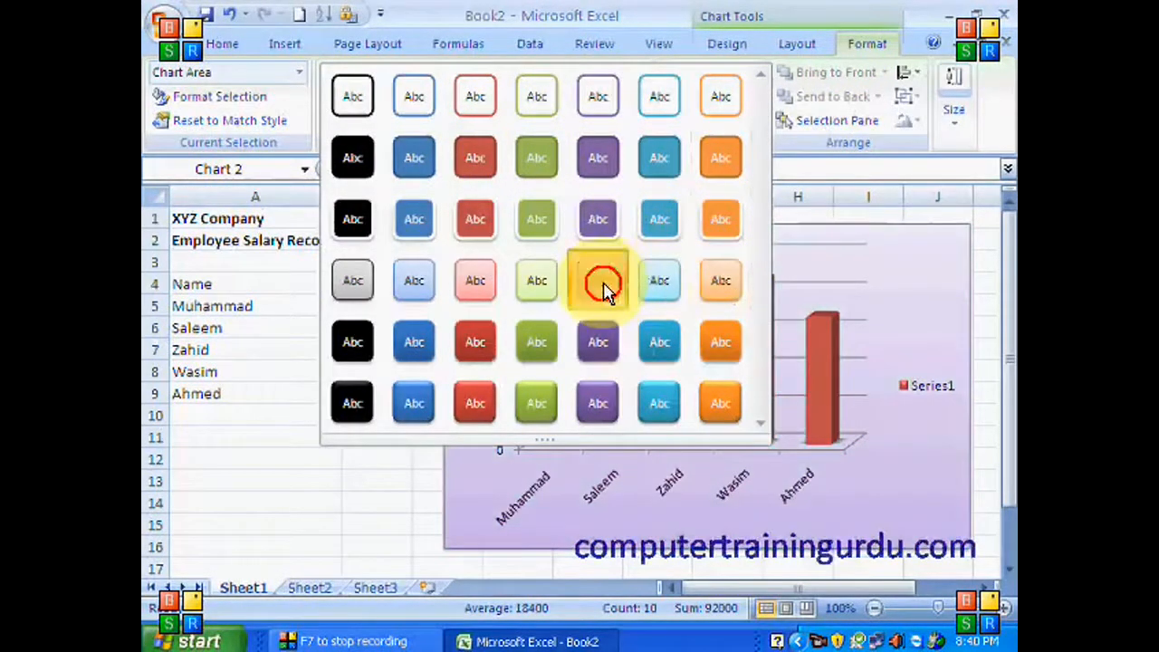
pyautogui.click(589, 74)
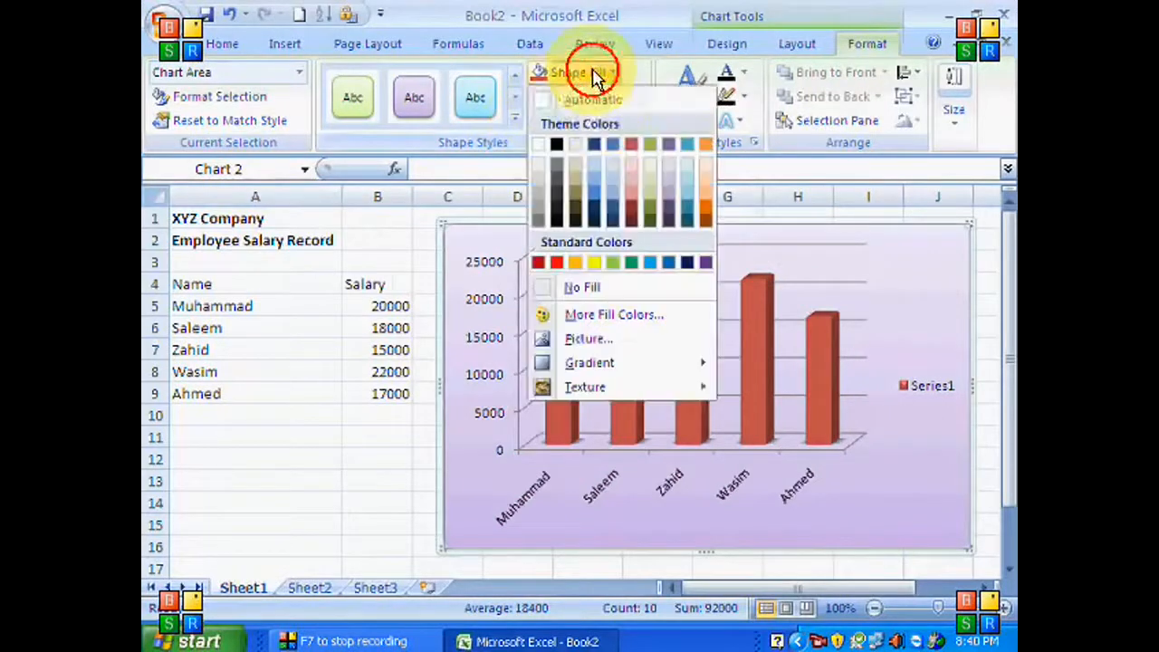
pyautogui.click(667, 161)
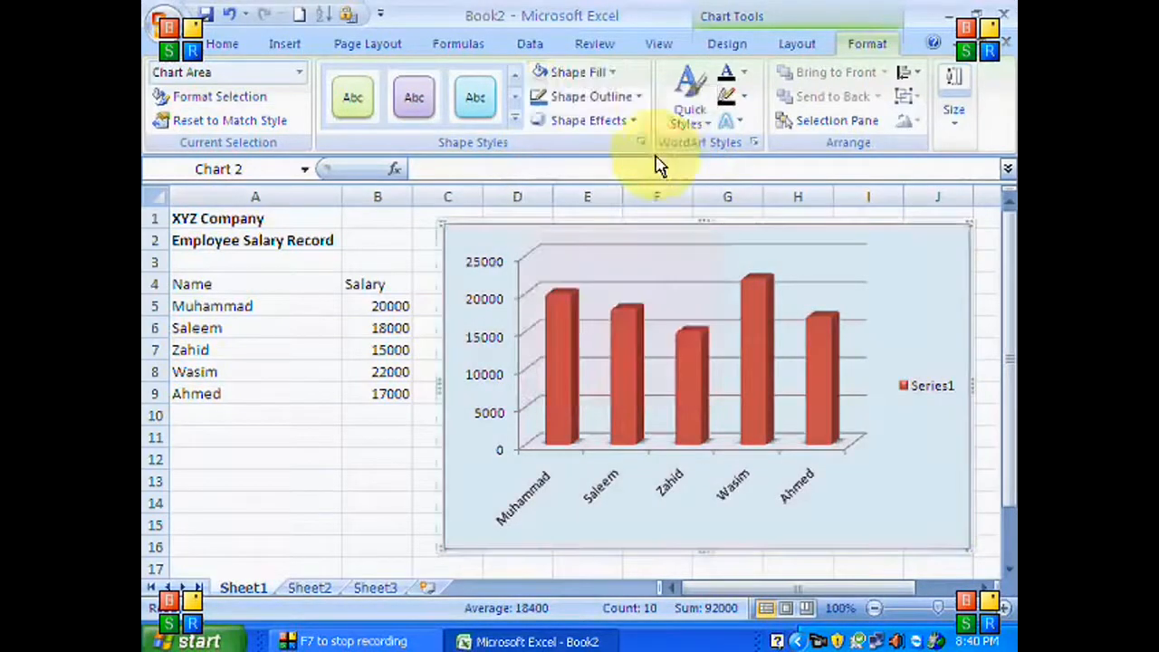
# - Give the chart area a 4½ pt outline, trying dark blue first and finishing with yellow
pyautogui.click(634, 97)
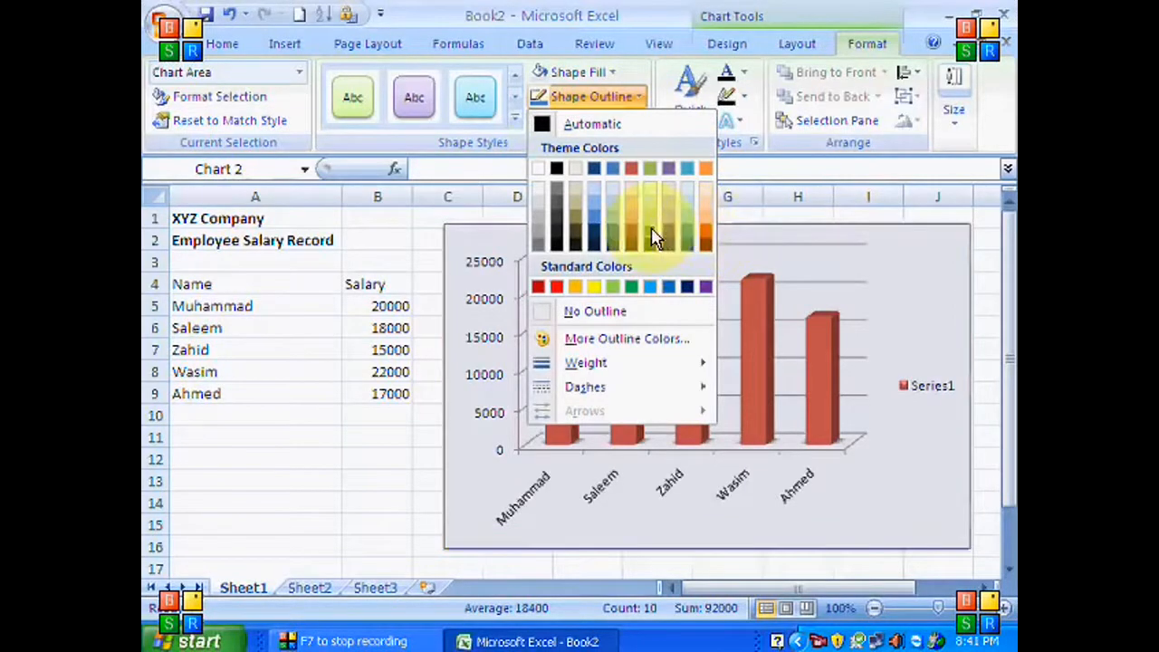
pyautogui.click(590, 233)
pyautogui.click(593, 96)
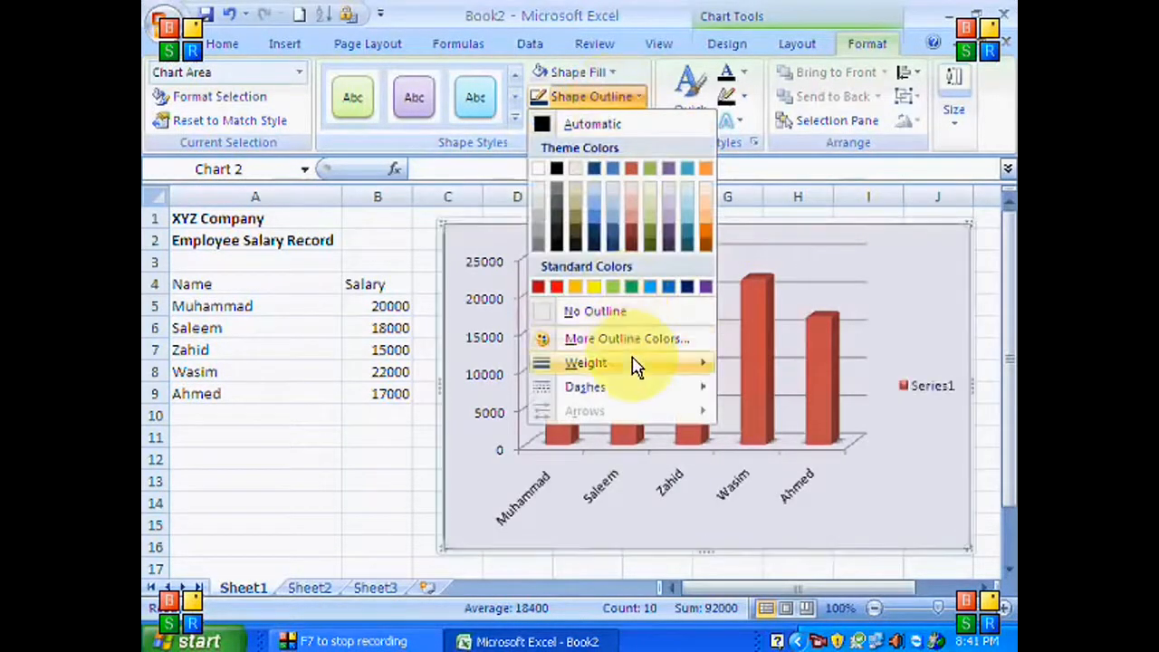
pyautogui.moveTo(681, 367)
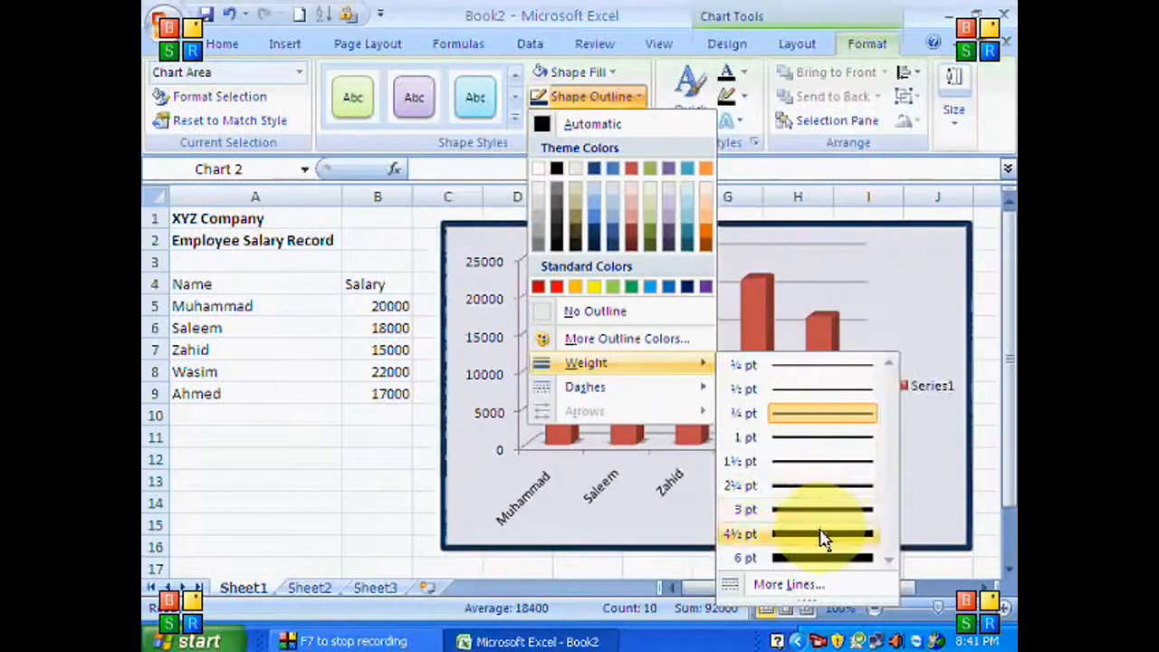
pyautogui.click(822, 535)
pyautogui.click(590, 96)
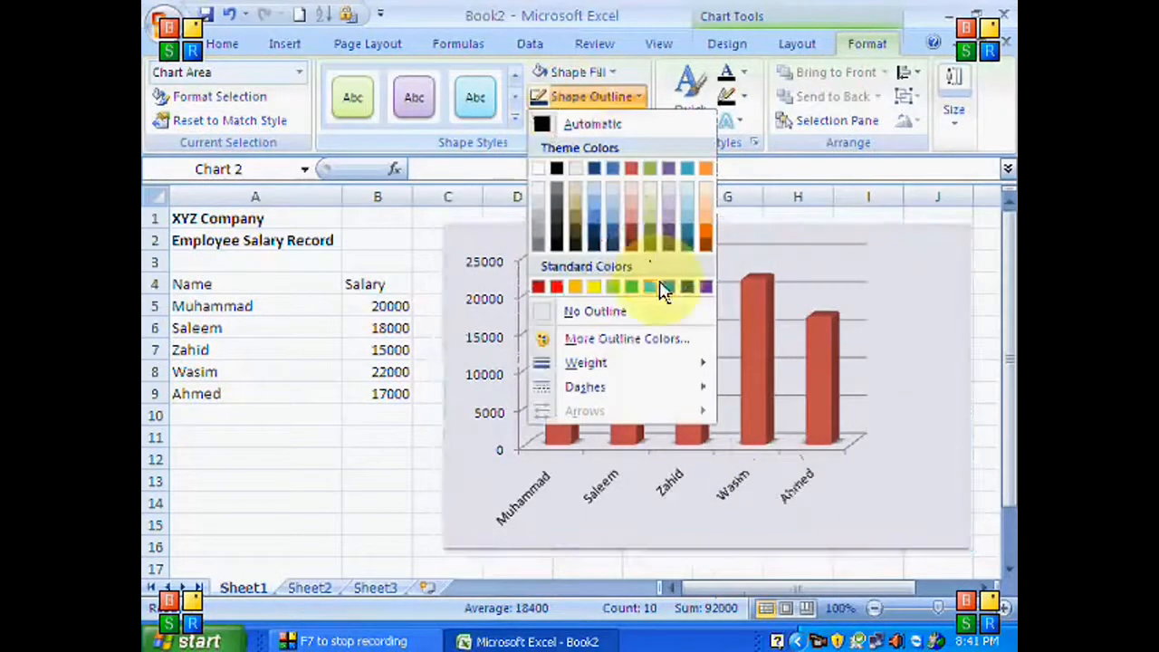
pyautogui.click(598, 288)
# - Give the chart area the red glow effect in the fourth row of the glow variations
pyautogui.click(601, 121)
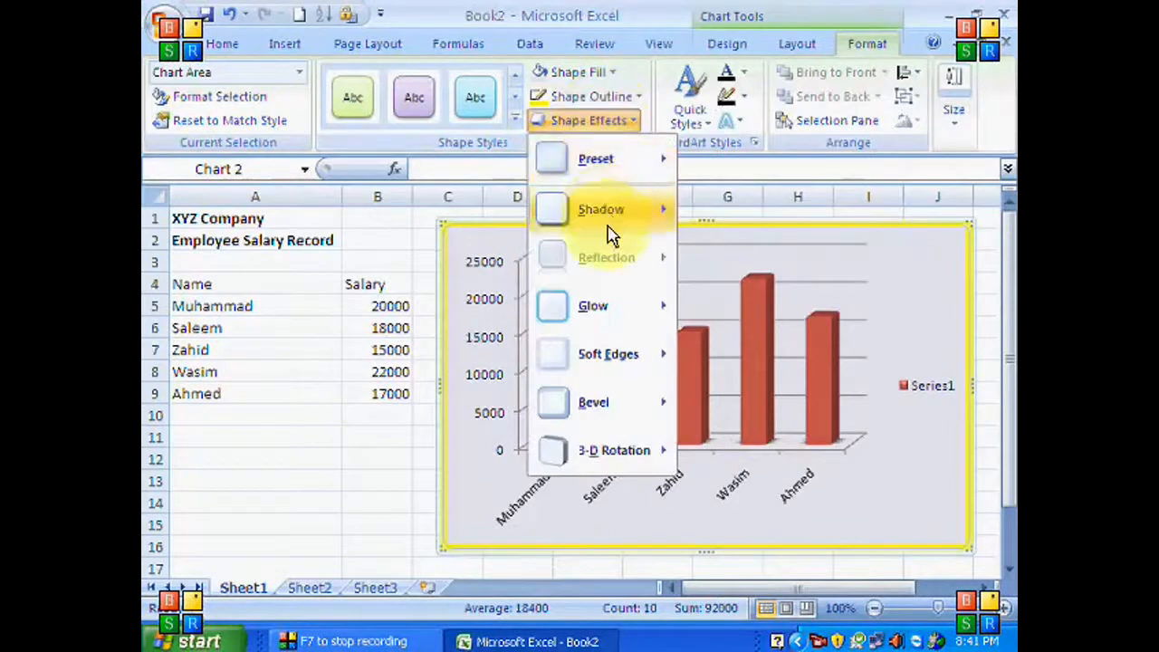
pyautogui.moveTo(616, 319)
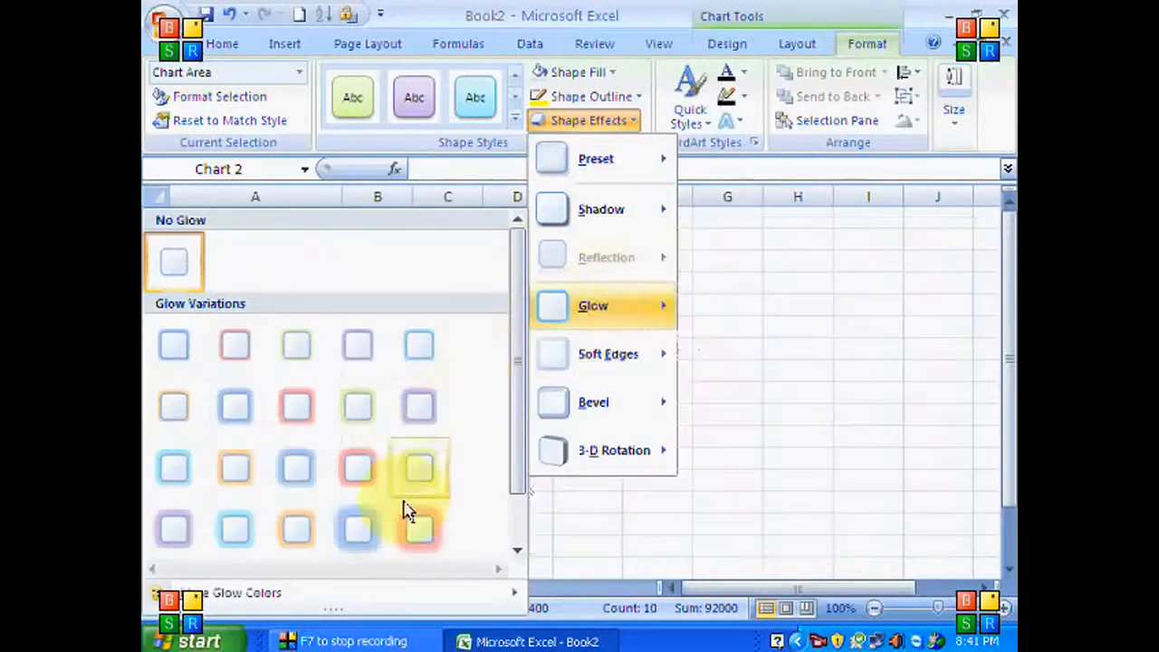
pyautogui.click(416, 539)
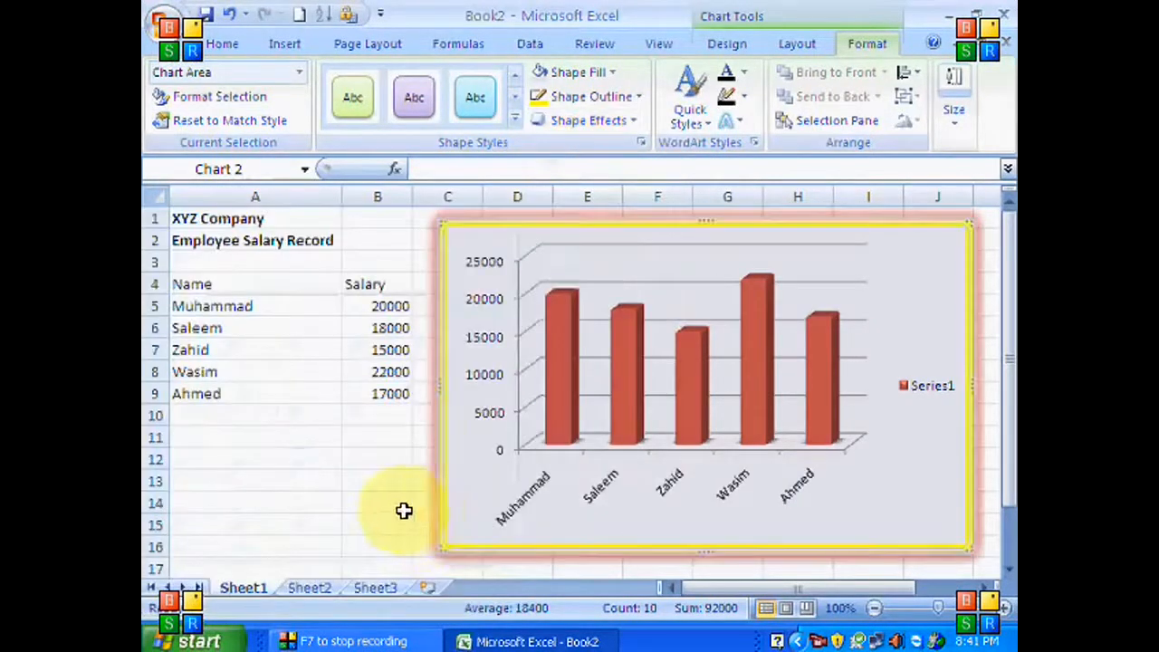
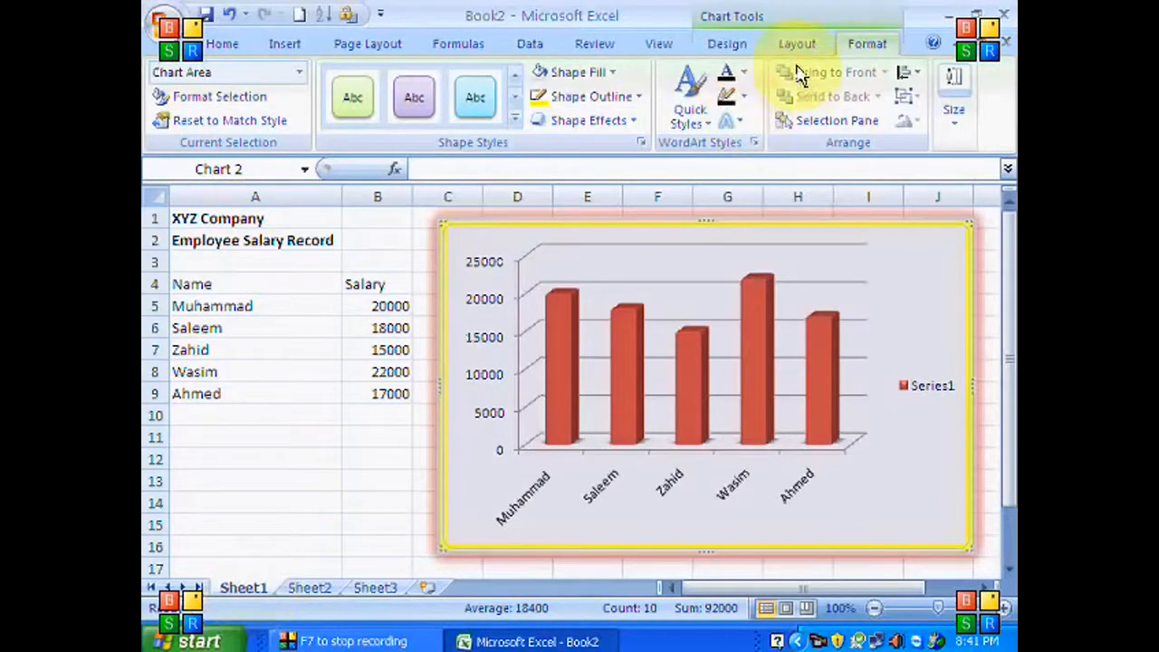
# - Move the column chart to a new chart sheet named Employee Salary Record
pyautogui.click(735, 45)
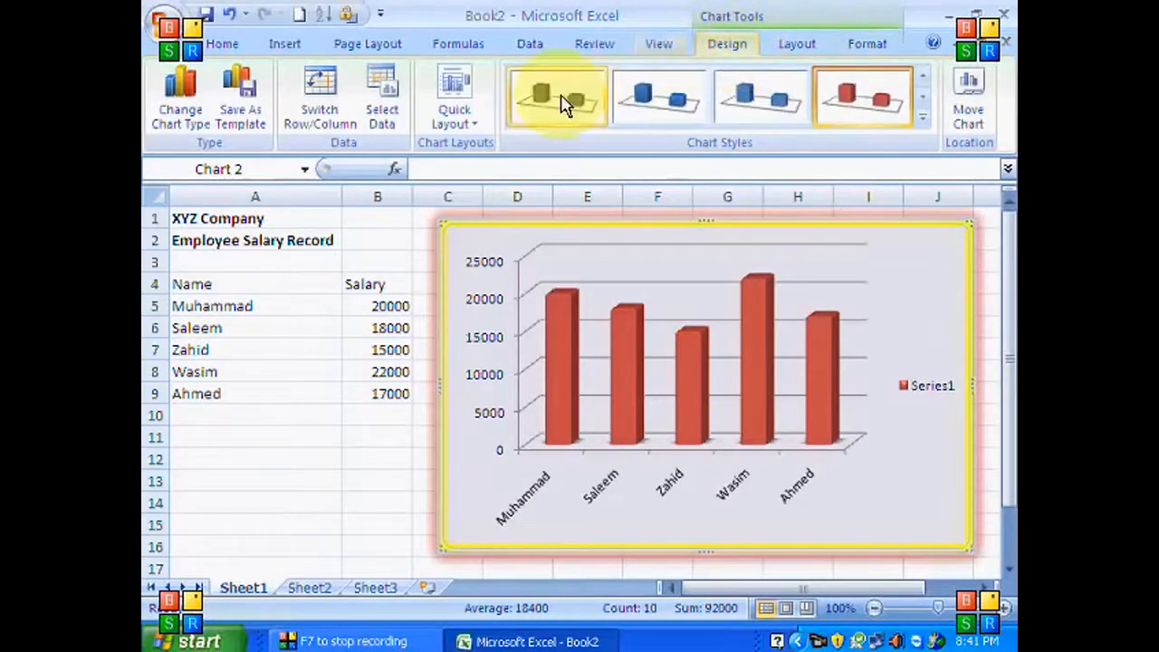
pyautogui.click(970, 91)
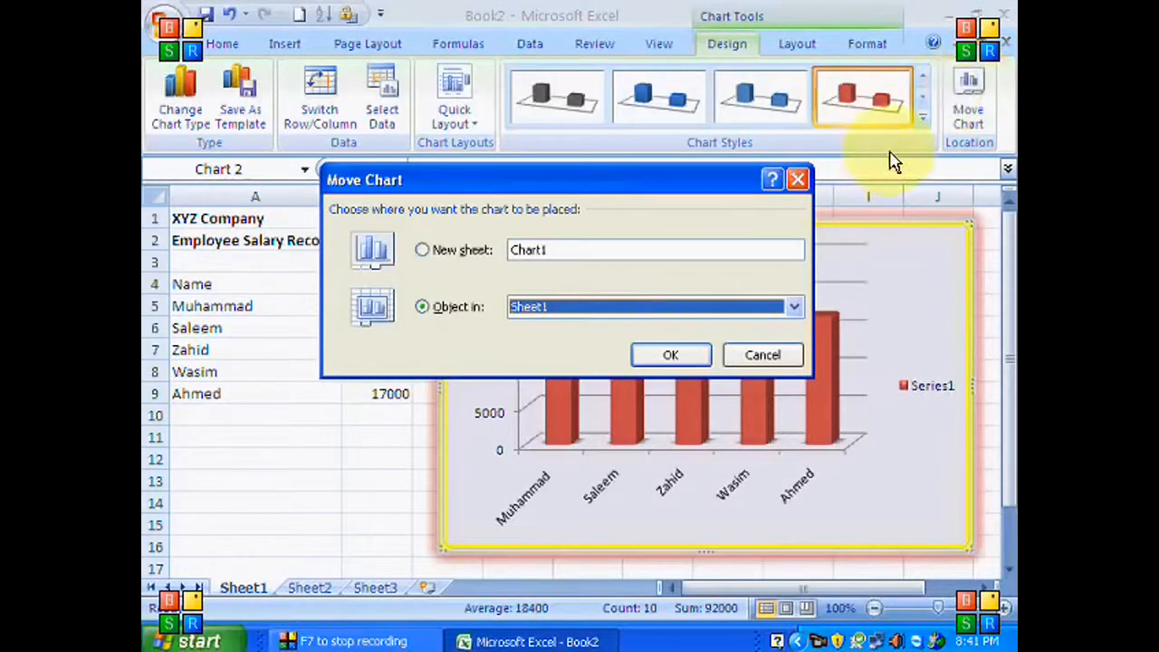
pyautogui.click(421, 251)
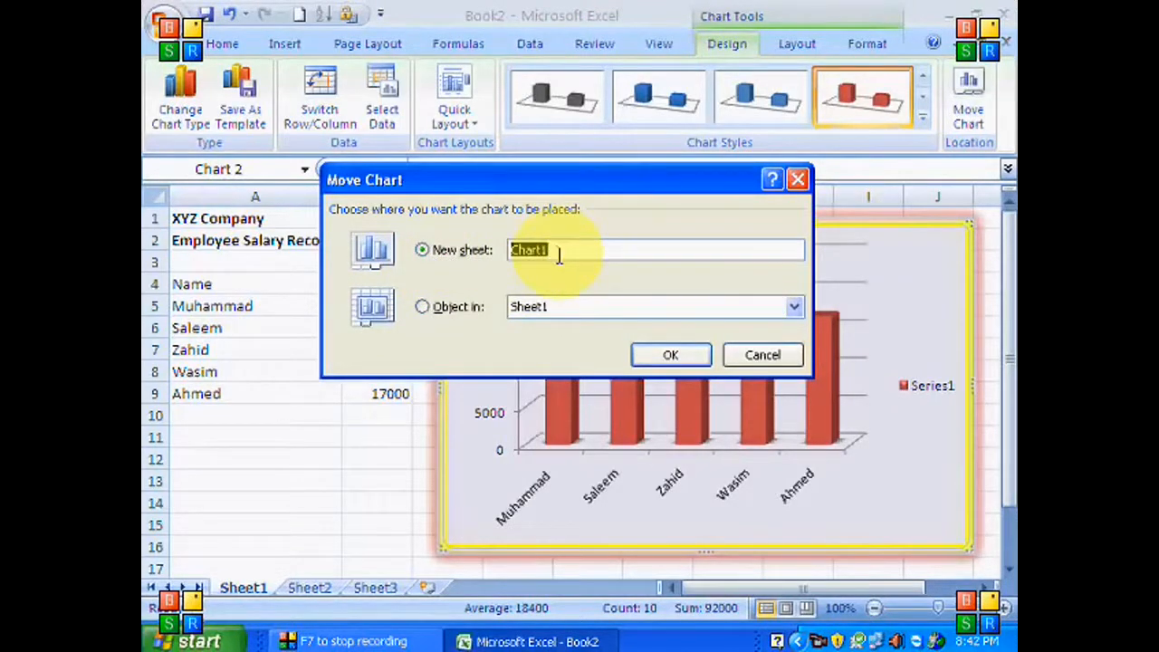
pyautogui.click(440, 306)
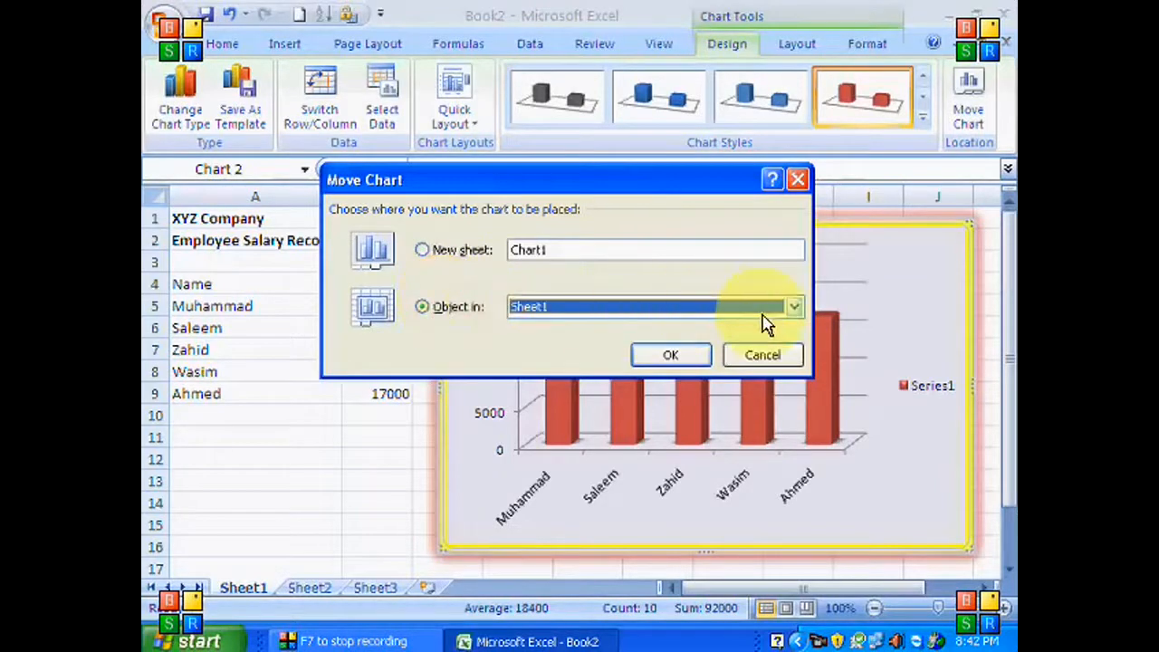
pyautogui.click(794, 308)
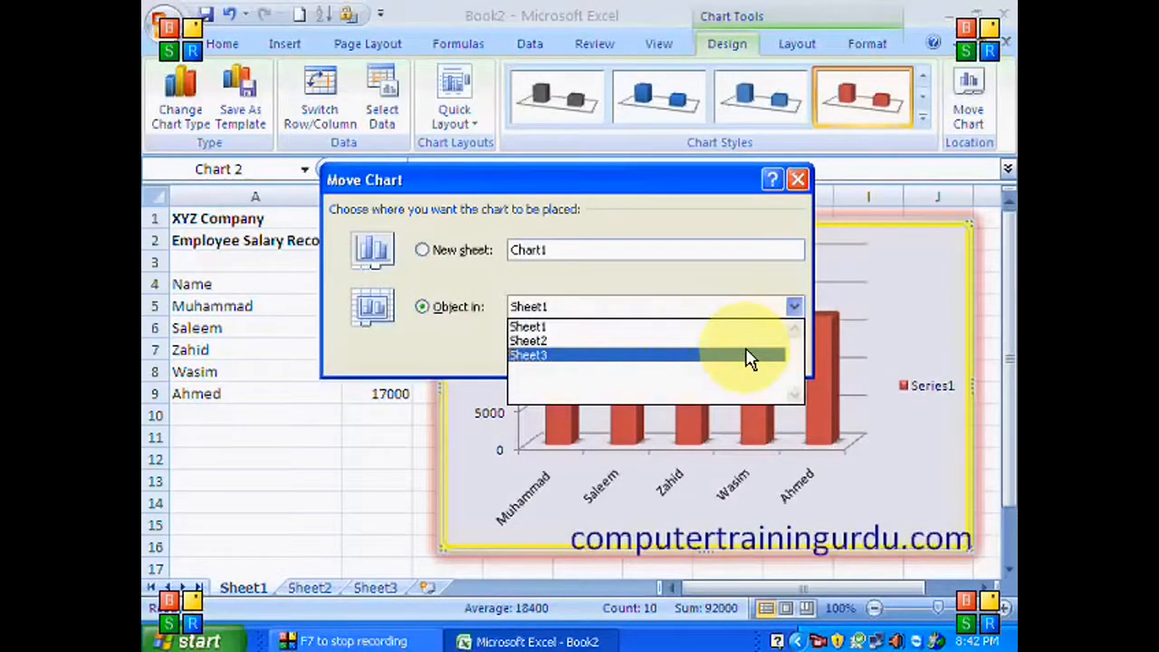
pyautogui.click(443, 253)
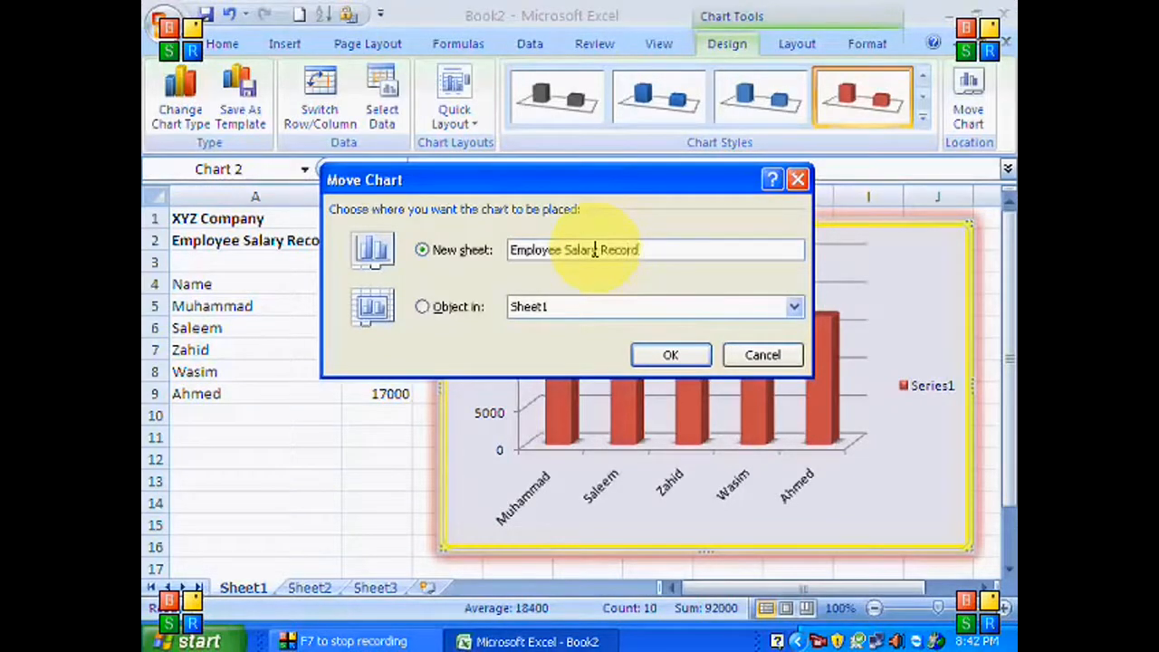
pyautogui.click(662, 355)
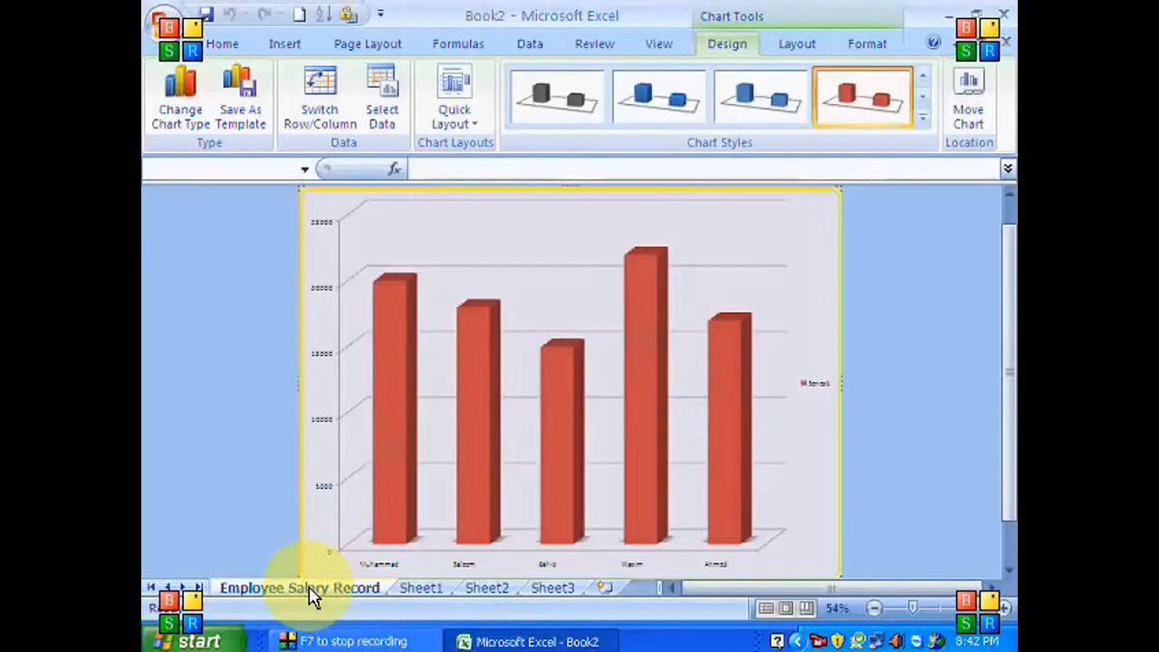
# - Check Sheet1 without its chart and permanently delete the Employee Salary Record chart sheet
pyautogui.click(422, 588)
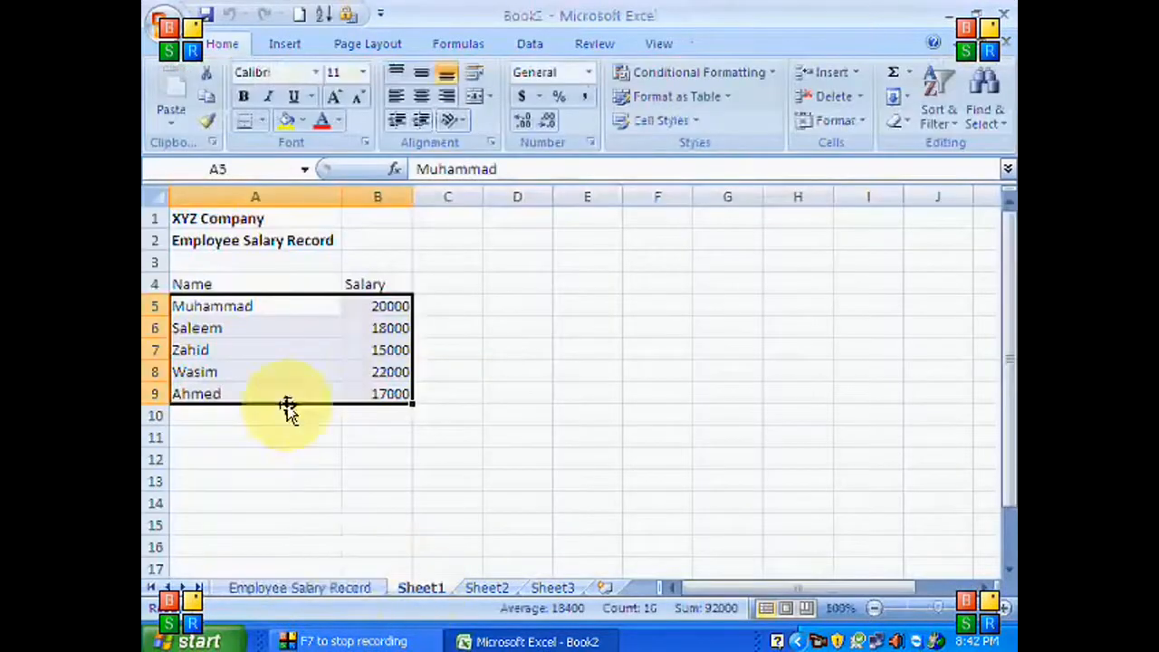
pyautogui.click(495, 287)
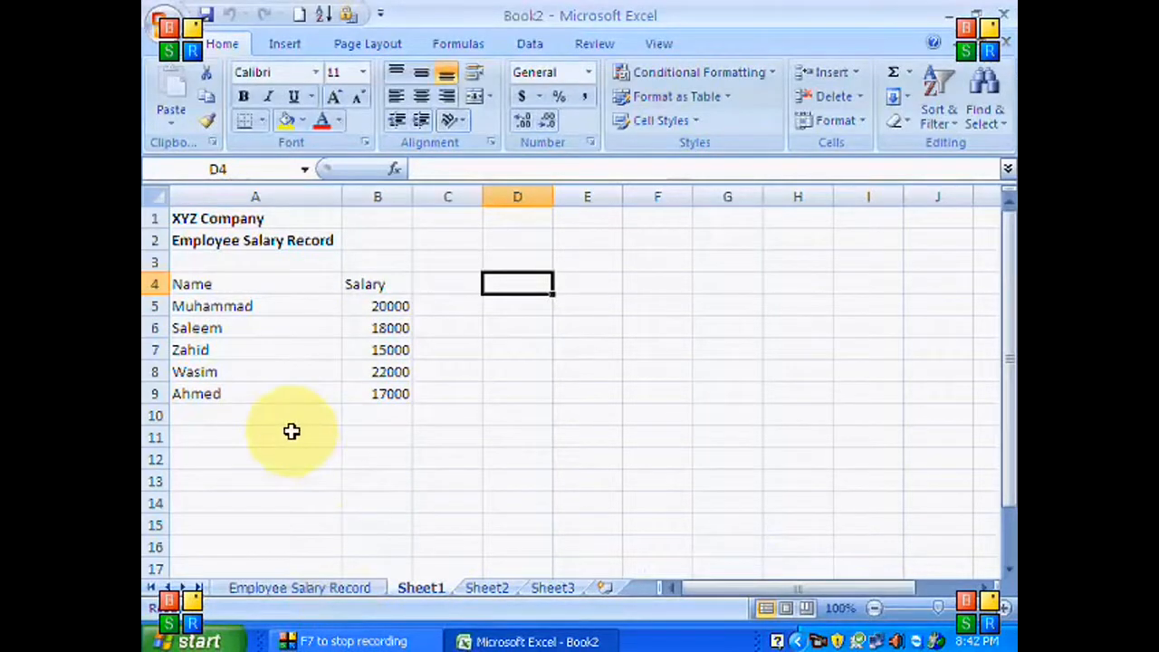
pyautogui.scroll(-4, 292, 432)
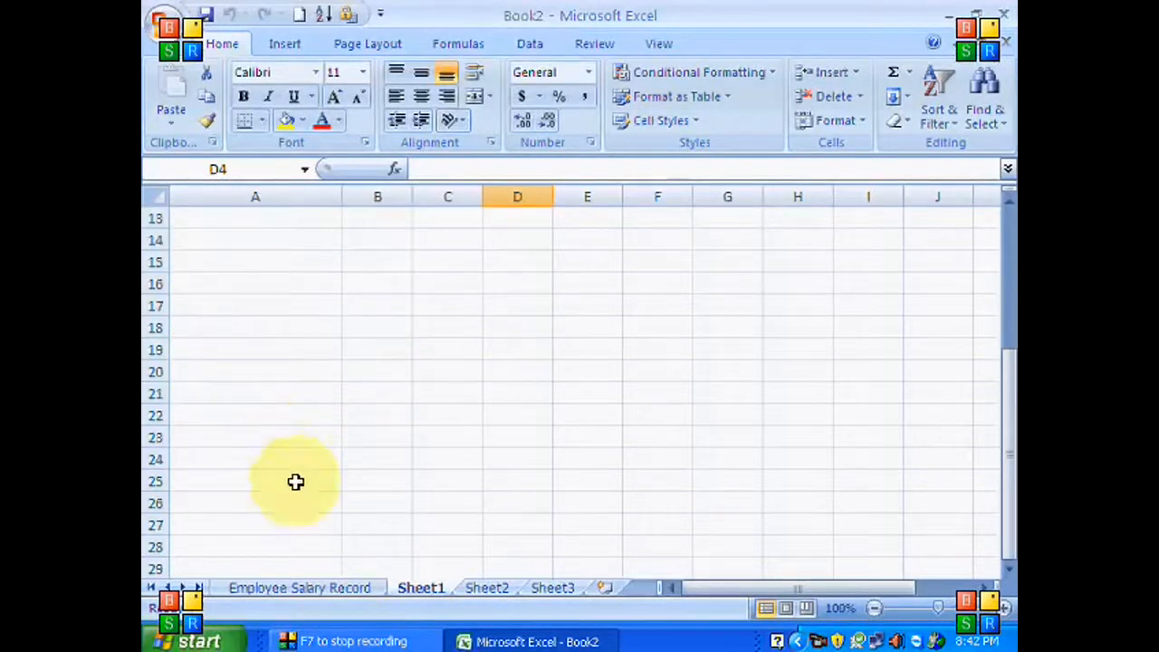
pyautogui.rightClick(340, 590)
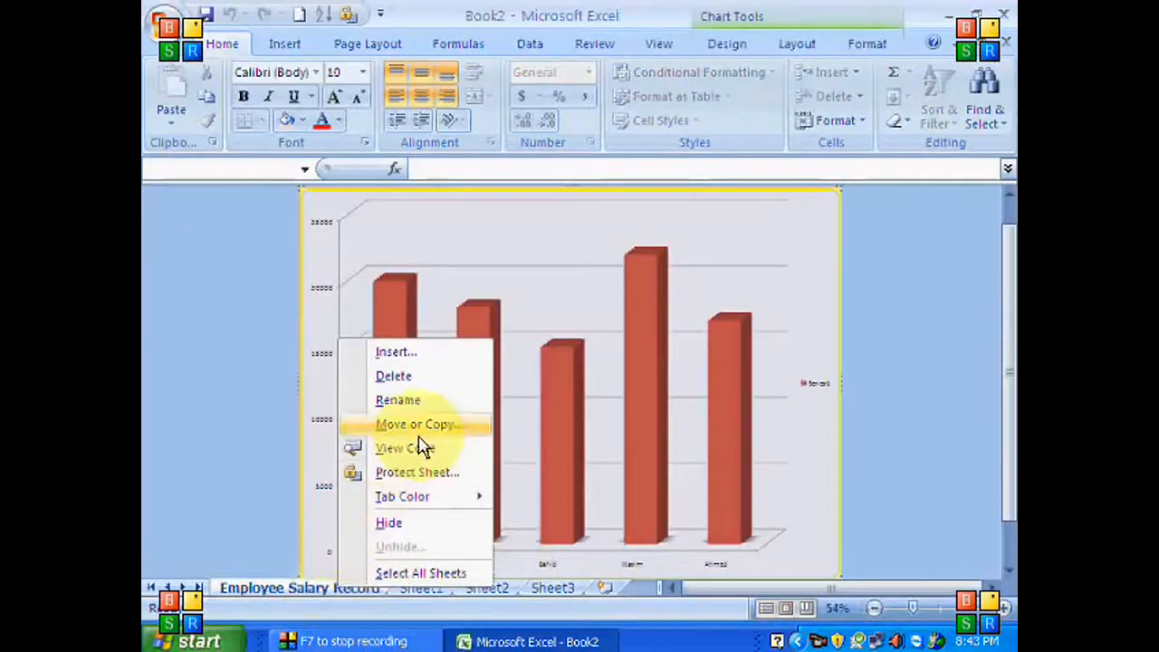
pyautogui.click(433, 385)
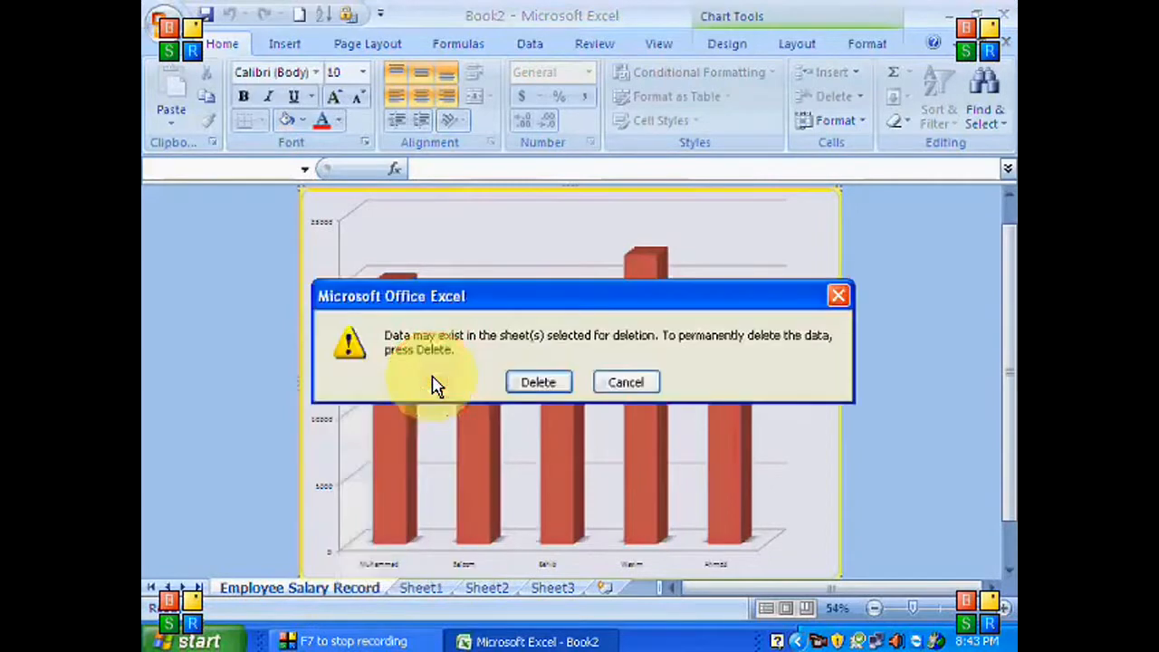
pyautogui.click(534, 387)
# - Enter the months Jan, Feb and Mar in cells A16 to A18 of Sheet1, below the salary table
pyautogui.click(290, 289)
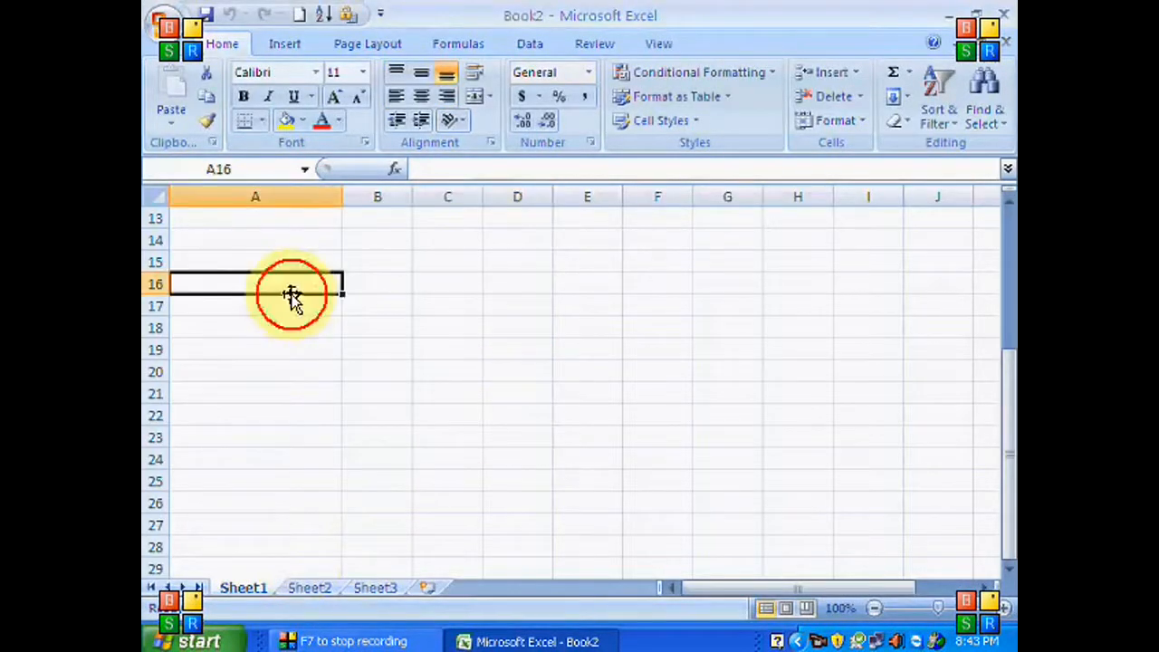
pyautogui.scroll(4, 317, 283)
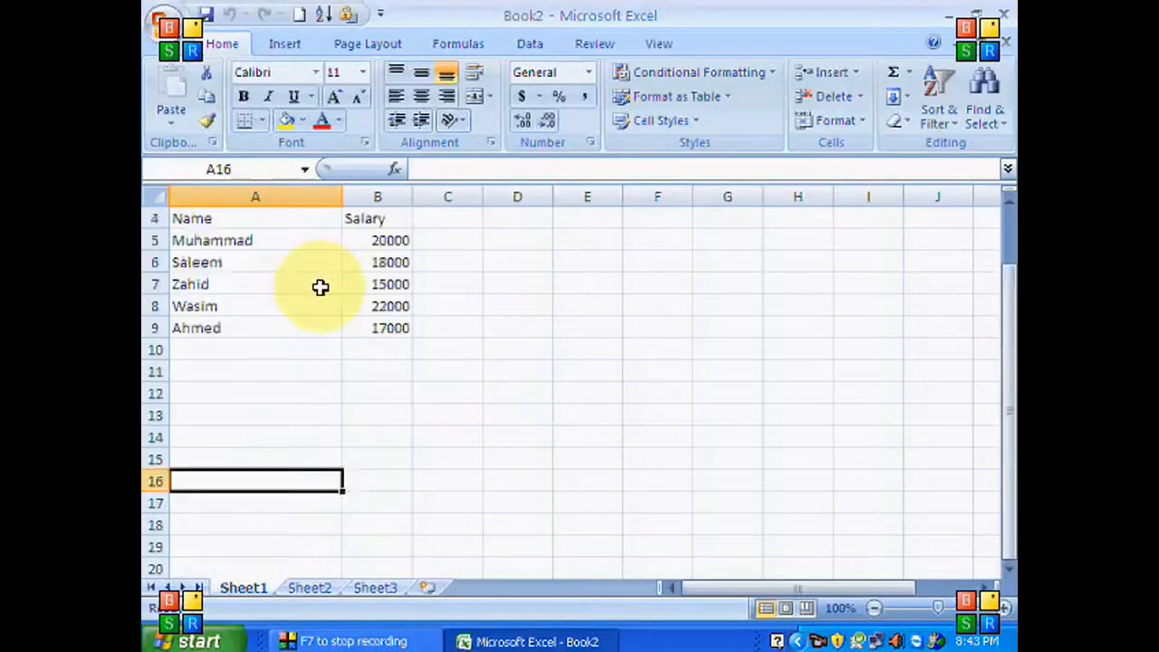
pyautogui.scroll(-4, 308, 290)
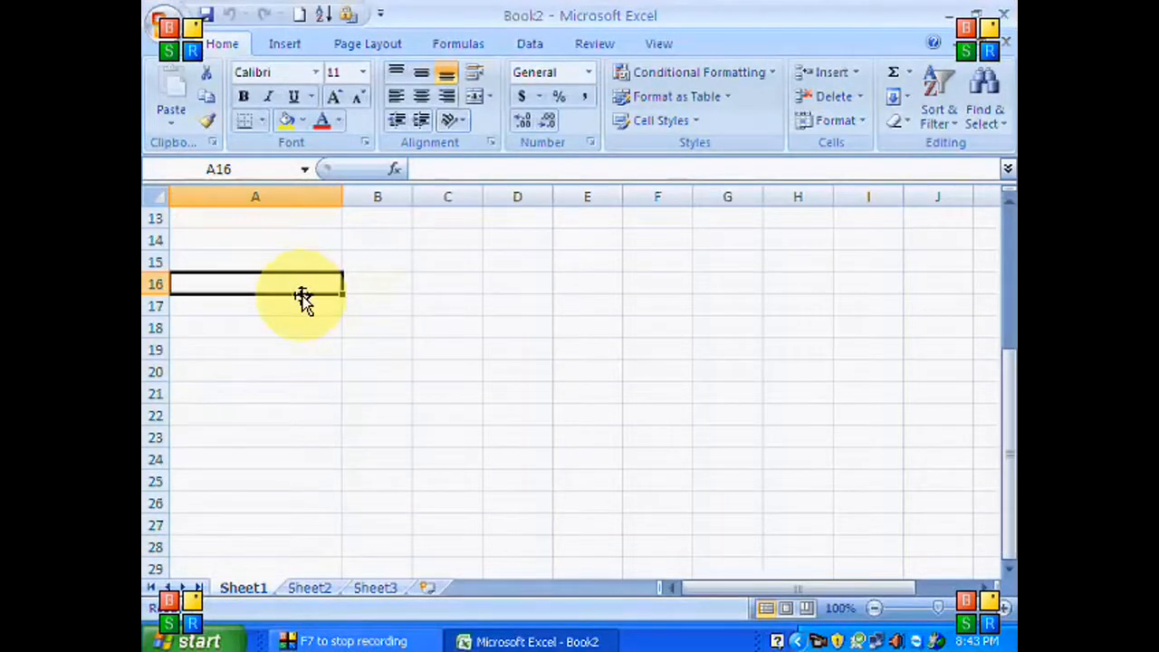
pyautogui.write('Jan')
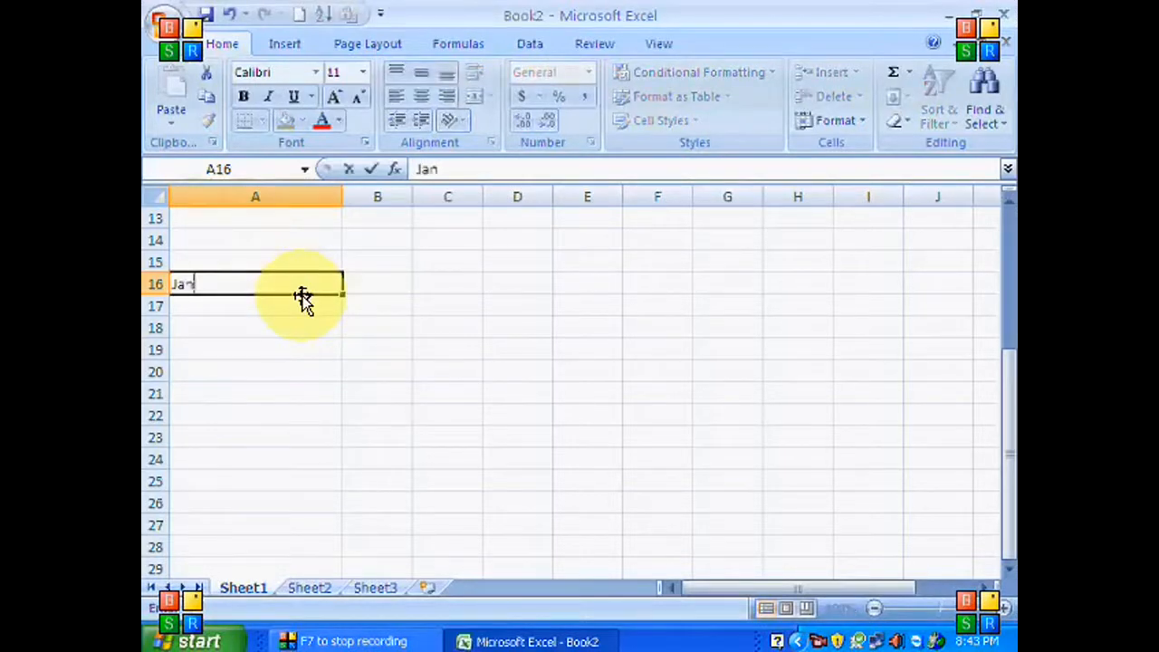
pyautogui.press('Return')
pyautogui.write('Feb')
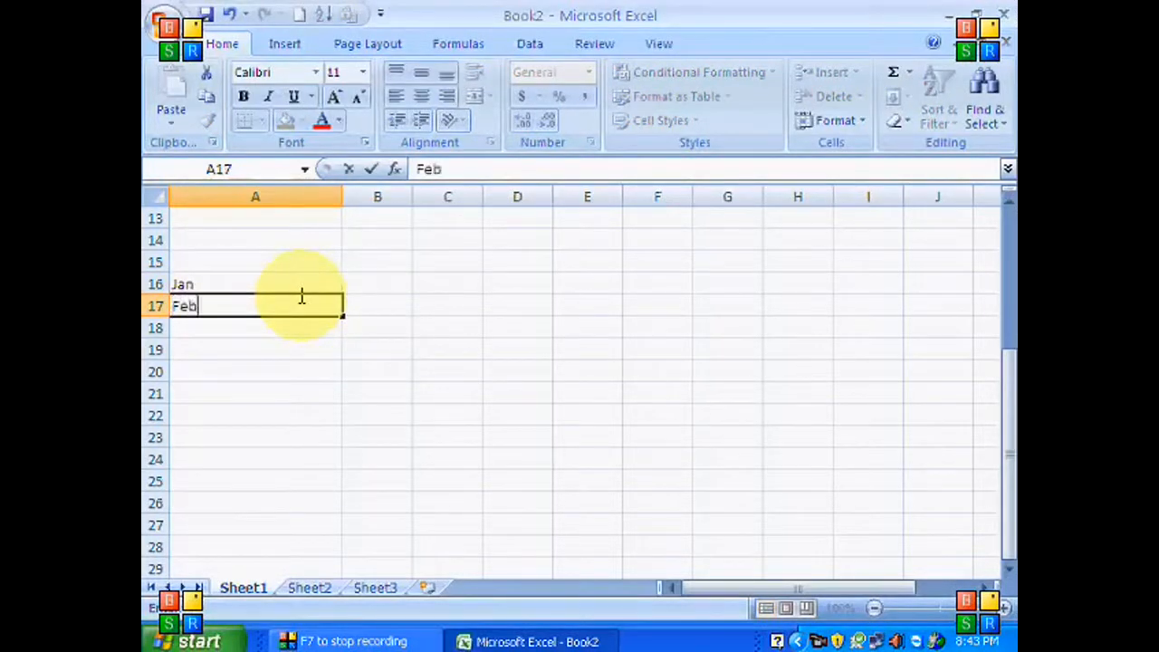
pyautogui.press('Return')
pyautogui.write('Mar')
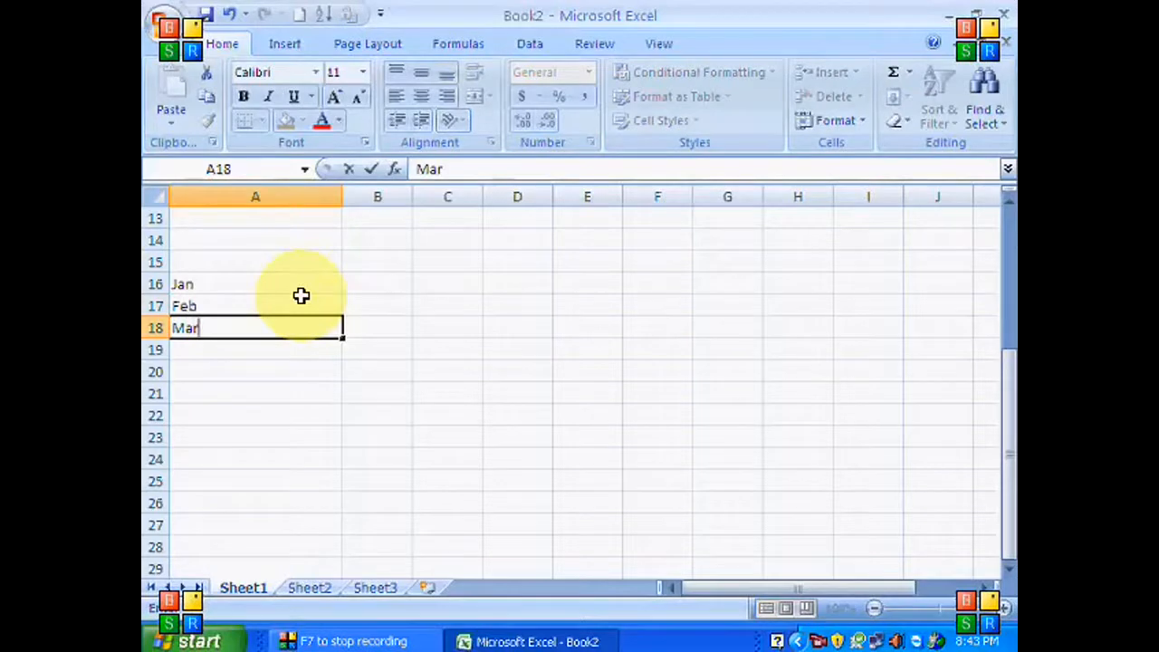
pyautogui.press('Tab')
# - Enter 5000, 3000 and 4000 in B16 to B18 beside the months, and narrow column A
pyautogui.press('Up')
pyautogui.press('Up')
pyautogui.scroll(5, 235, 282)
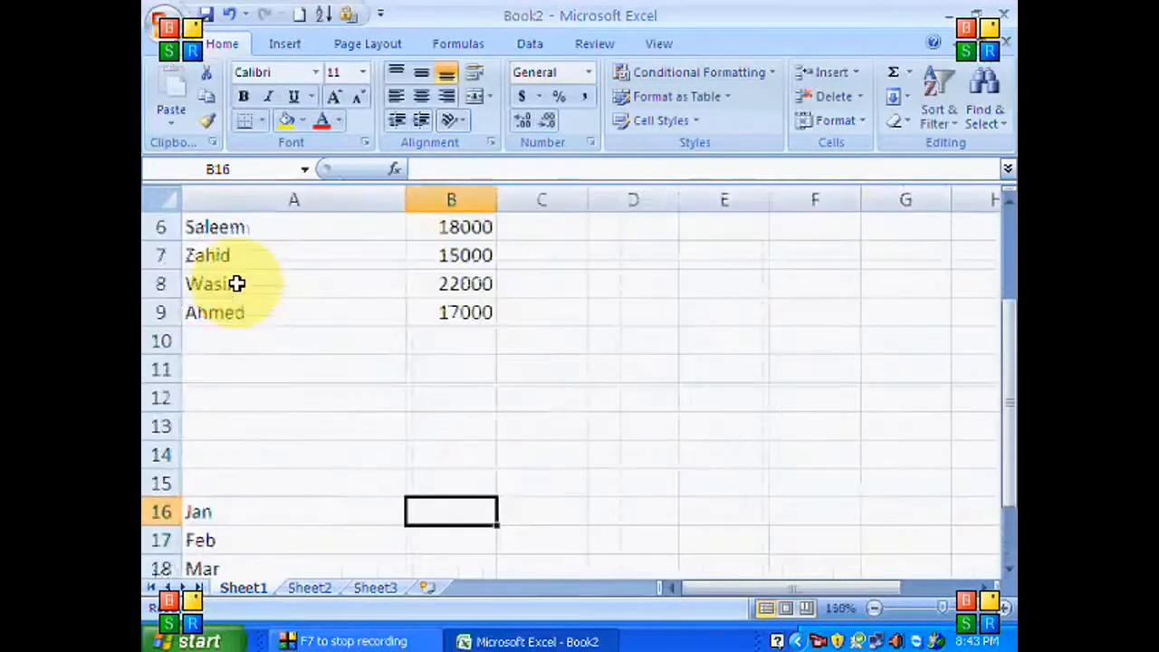
pyautogui.scroll(-2, 236, 284)
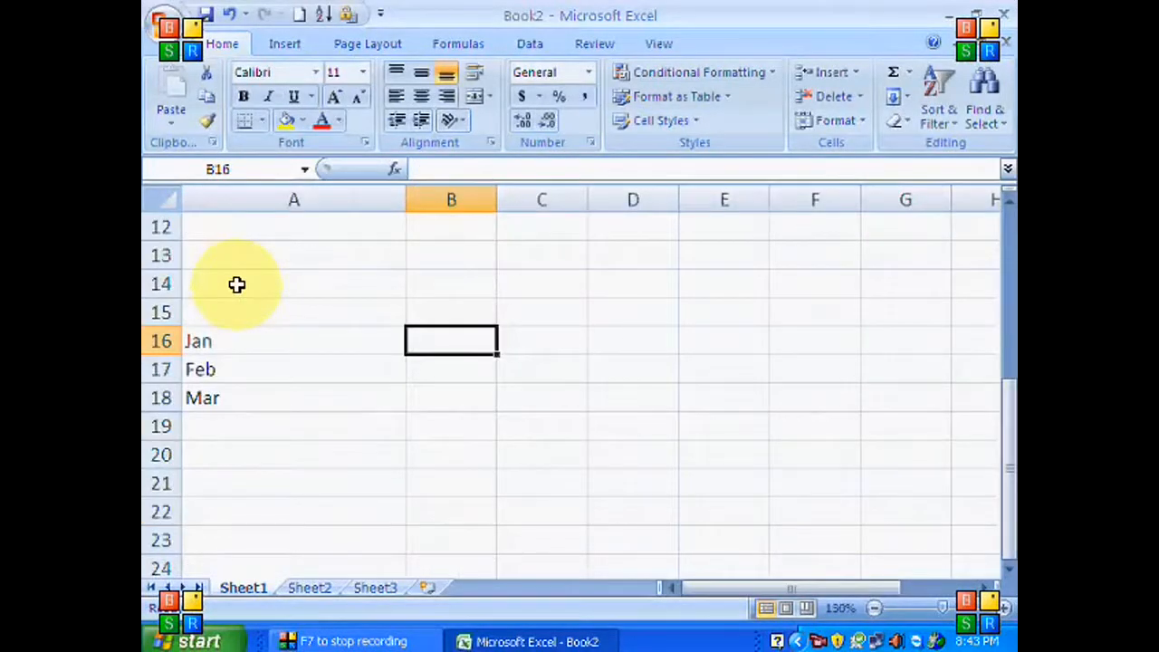
pyautogui.write('5000')
pyautogui.press('Return')
pyautogui.write('3000')
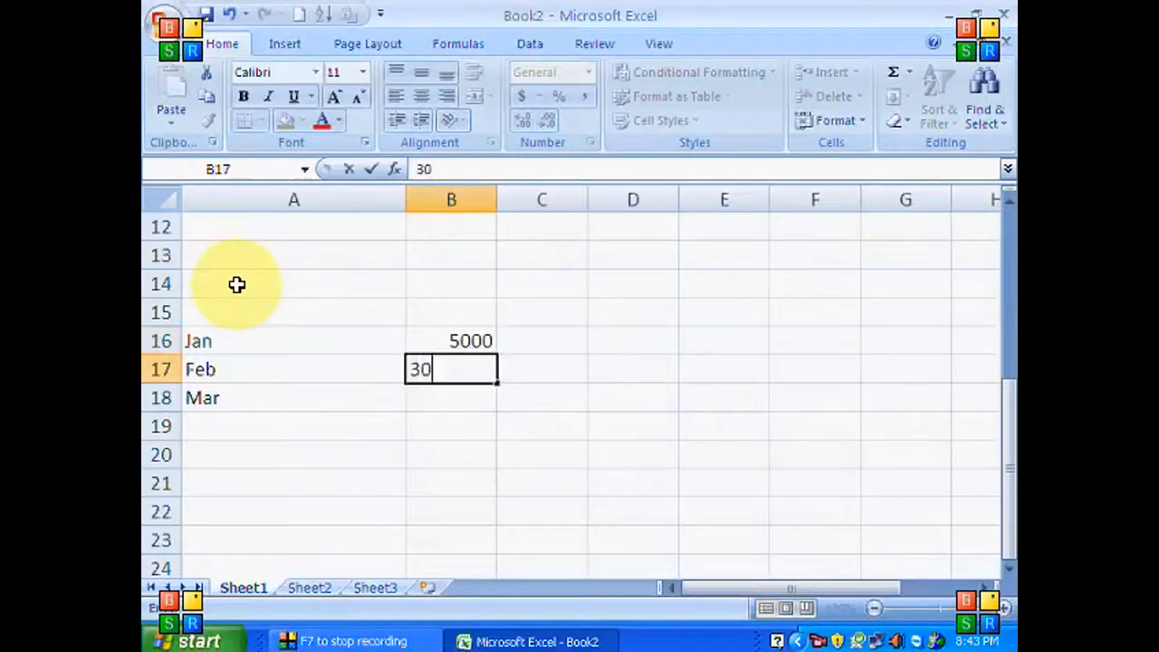
pyautogui.press('Return')
pyautogui.write('4000')
pyautogui.press('Return')
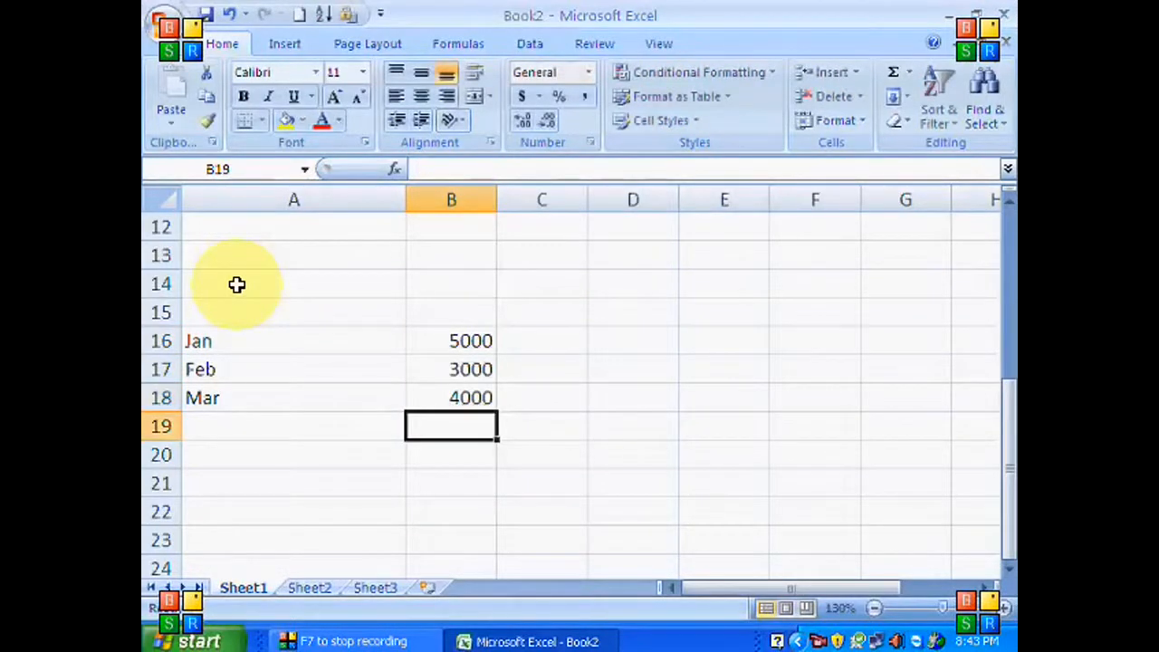
pyautogui.moveTo(407, 201); pyautogui.dragTo(282, 217)
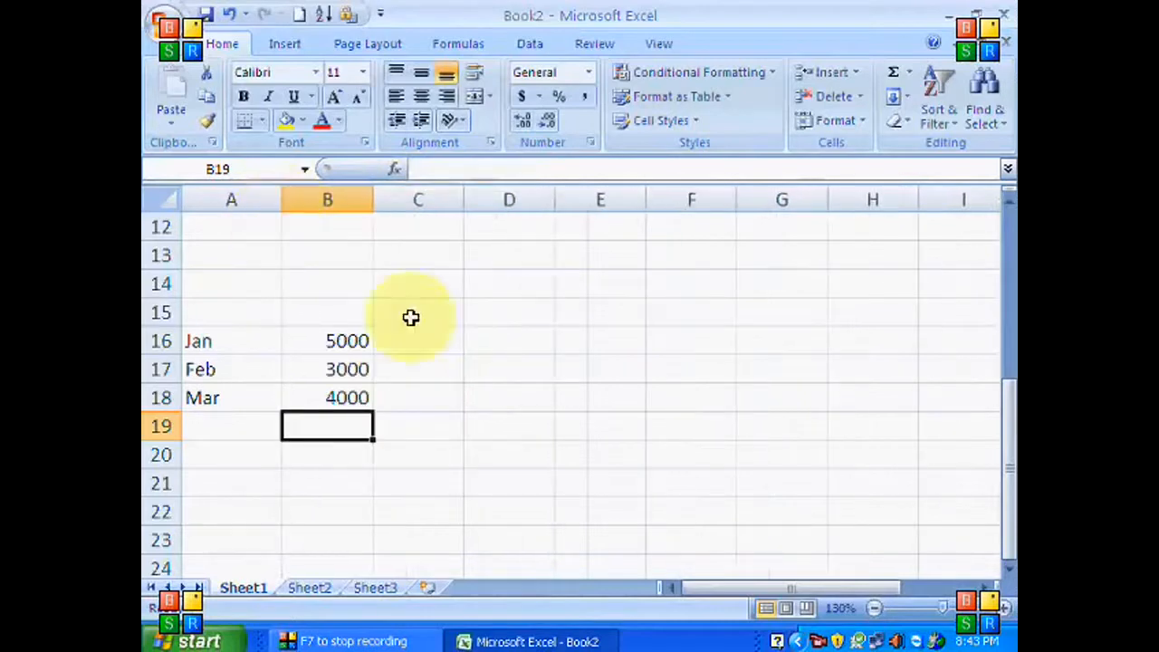
# - Enter the months April, May and June in cells D16 to D18
pyautogui.click(501, 335)
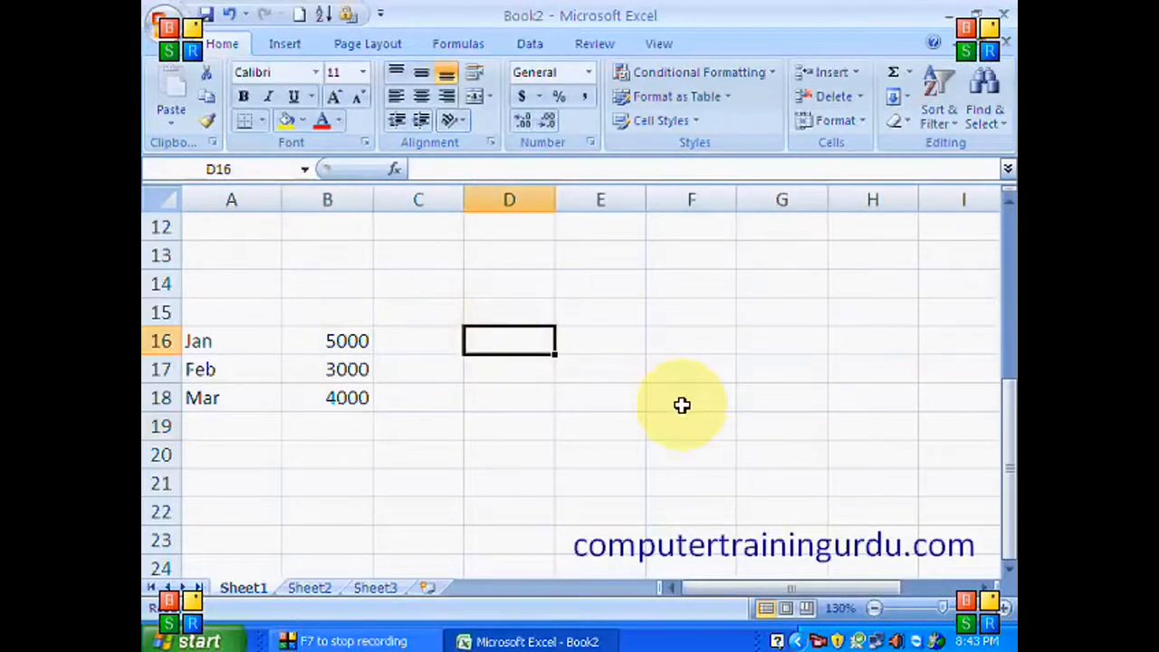
pyautogui.write('April')
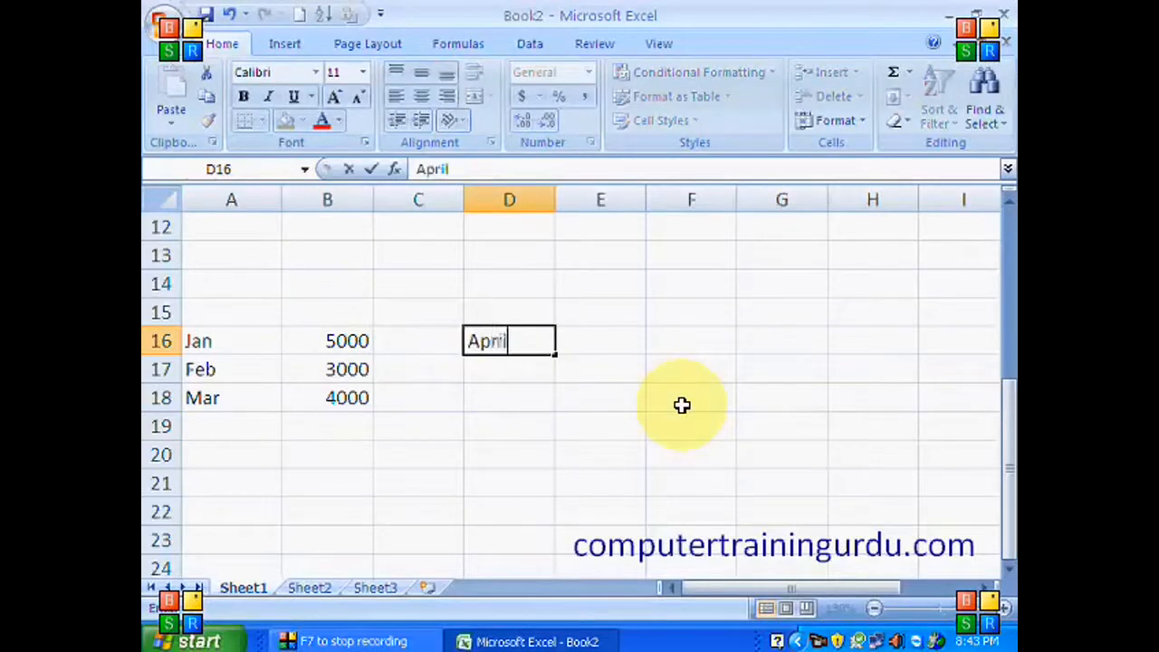
pyautogui.press('Return')
pyautogui.write('<')
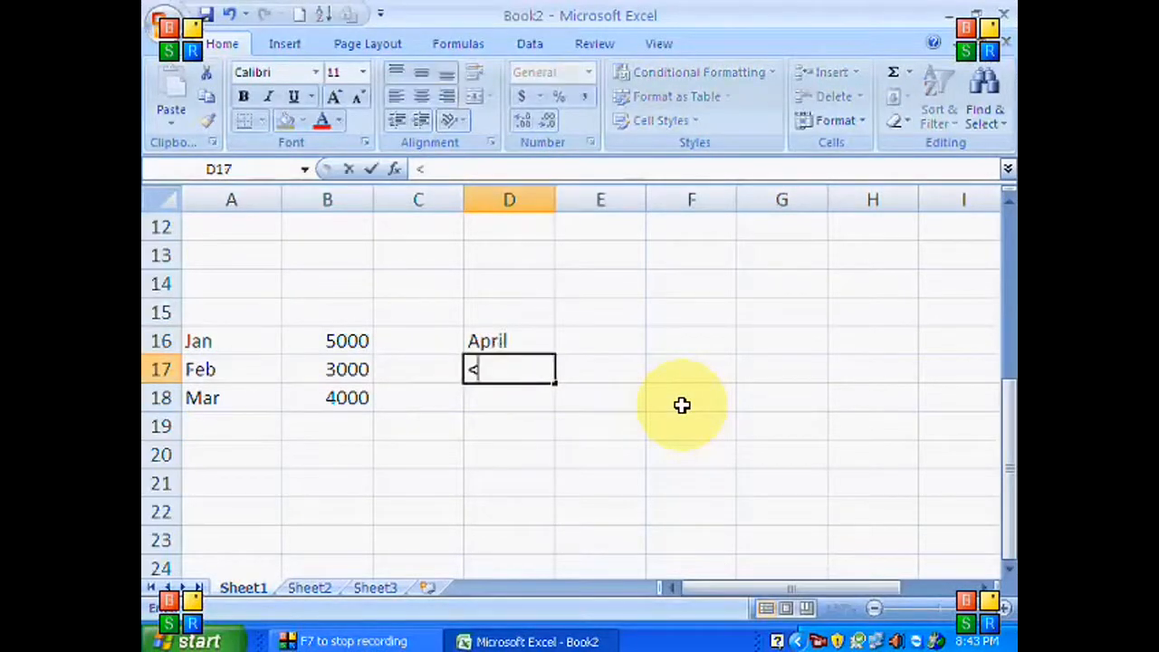
pyautogui.write('ay')
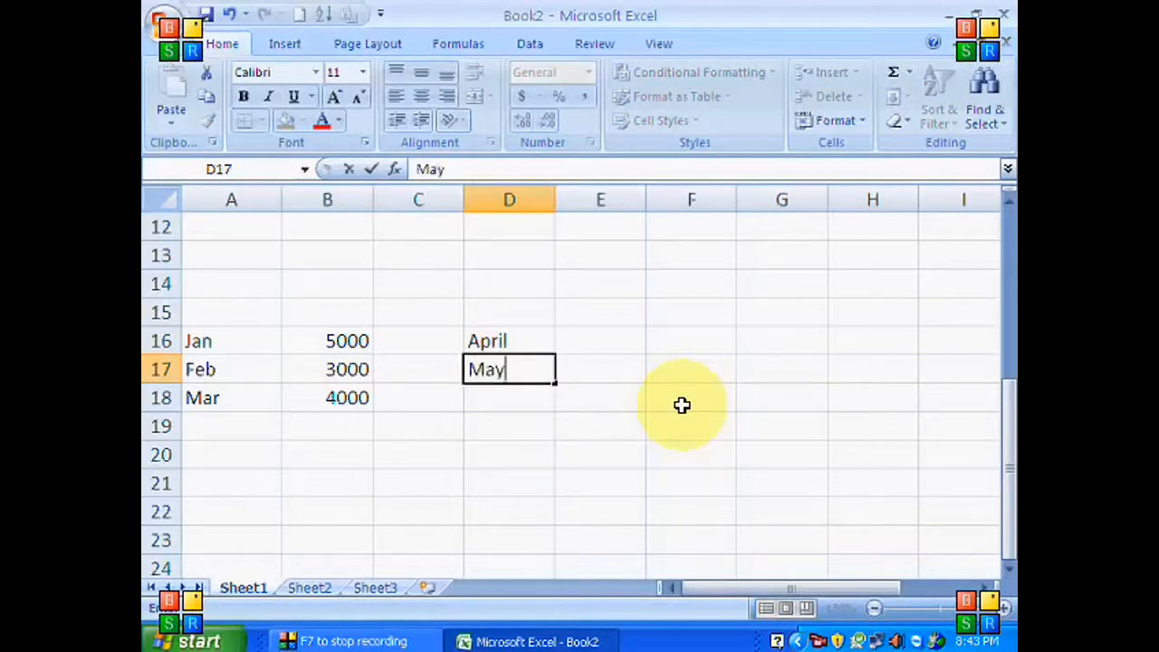
pyautogui.press('Return')
pyautogui.write('June')
pyautogui.press('Tab')
# - Enter 6000, 2000 and 4000 in E16 to E18 beside April, May and June
pyautogui.press('Up')
pyautogui.press('Up')
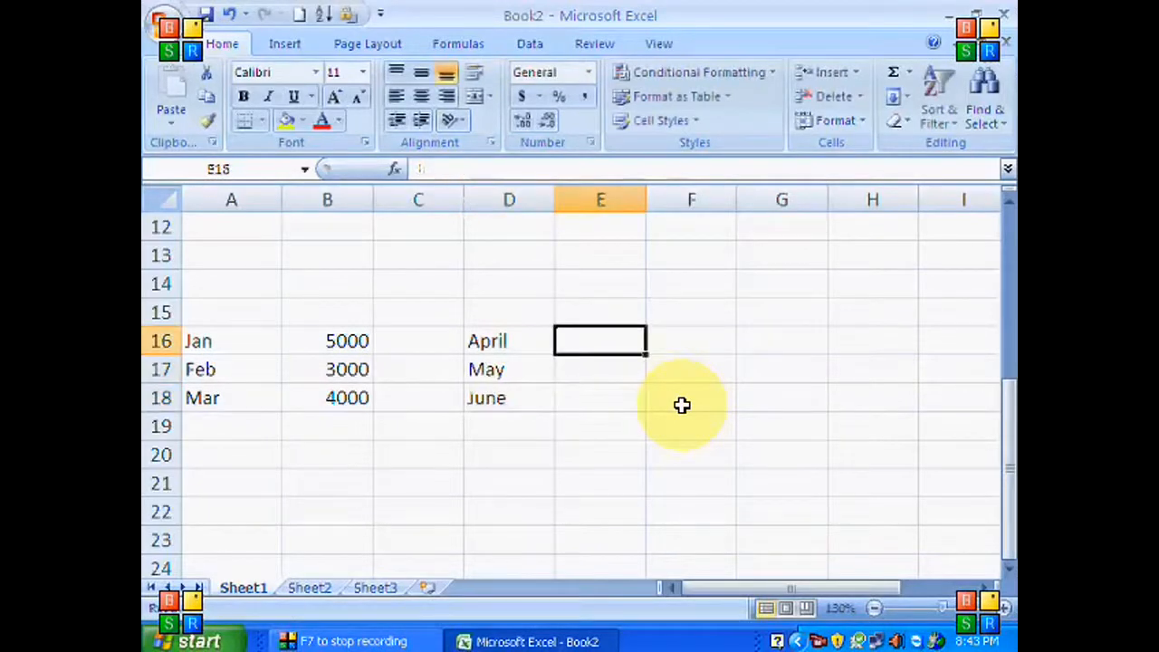
pyautogui.write('6000')
pyautogui.press('Return')
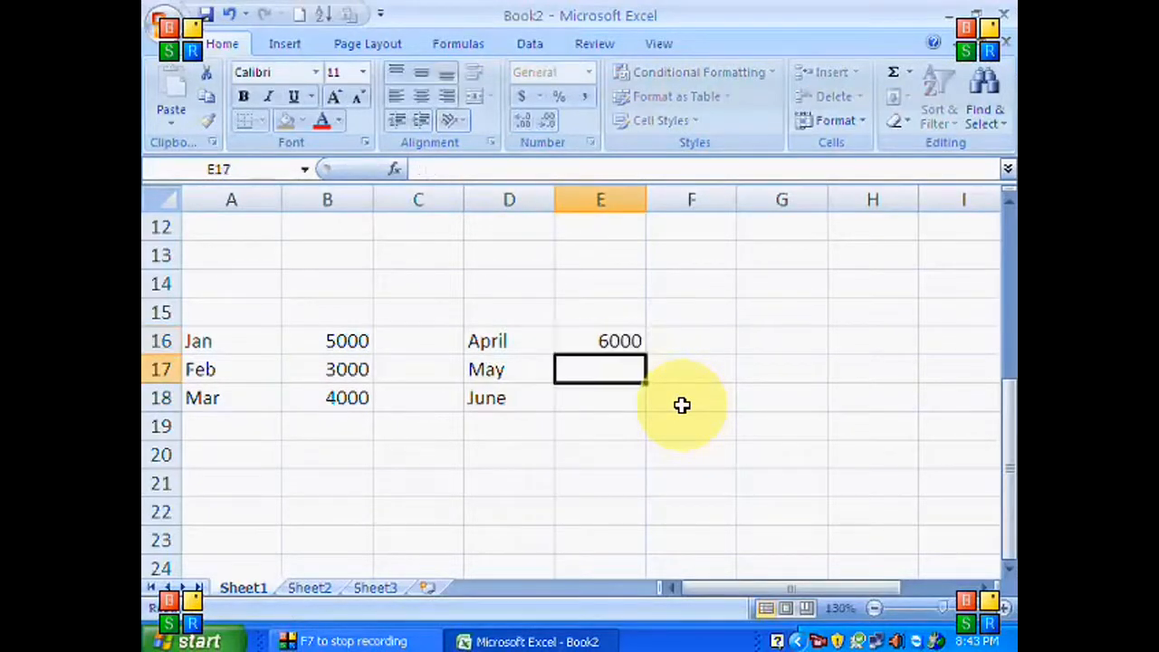
pyautogui.write('2000')
pyautogui.press('Return')
pyautogui.write('4000')
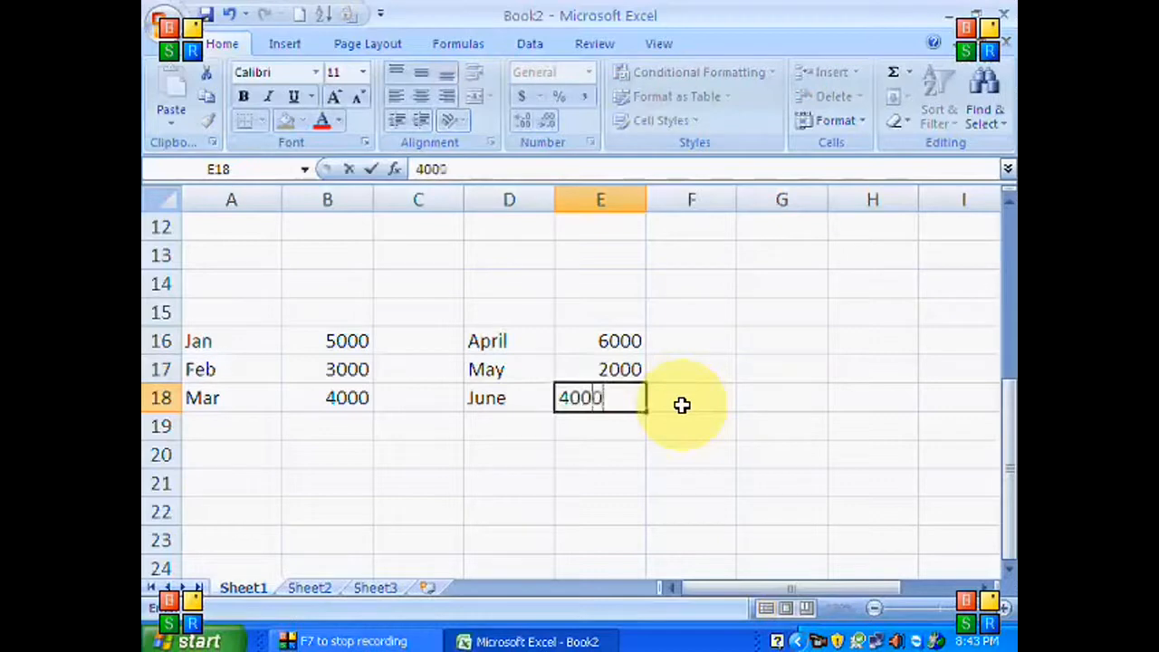
pyautogui.press('Return')
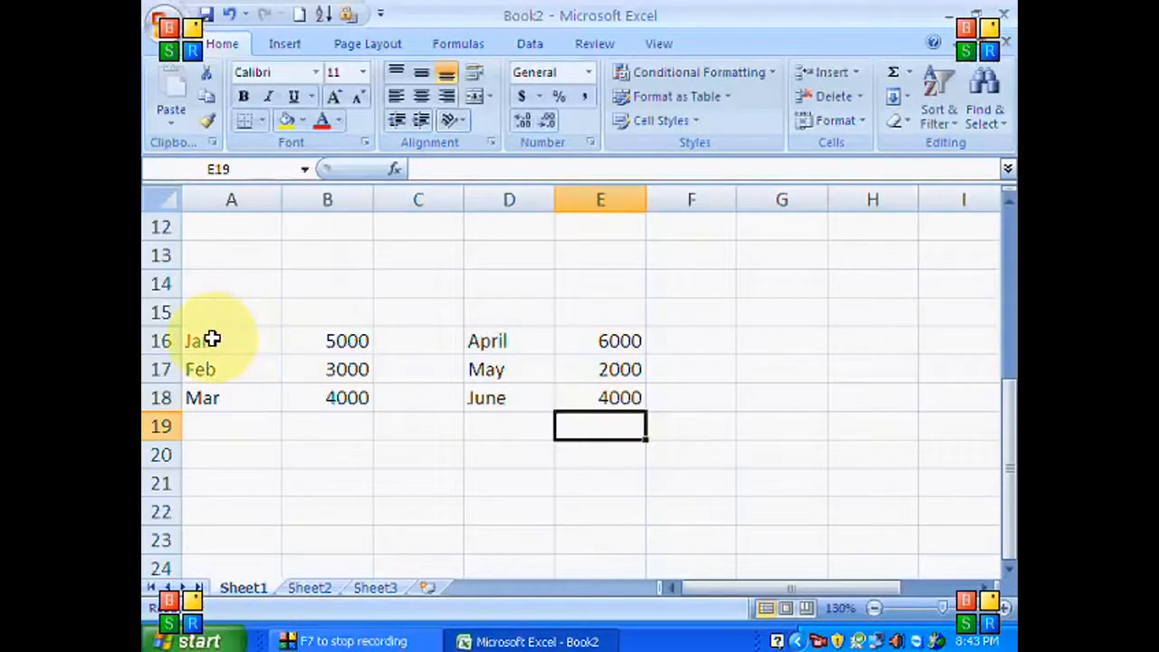
# - Insert an exploded 2-D pie chart from the Jan to Mar figures in A16:B18
pyautogui.moveTo(211, 339); pyautogui.dragTo(316, 393)
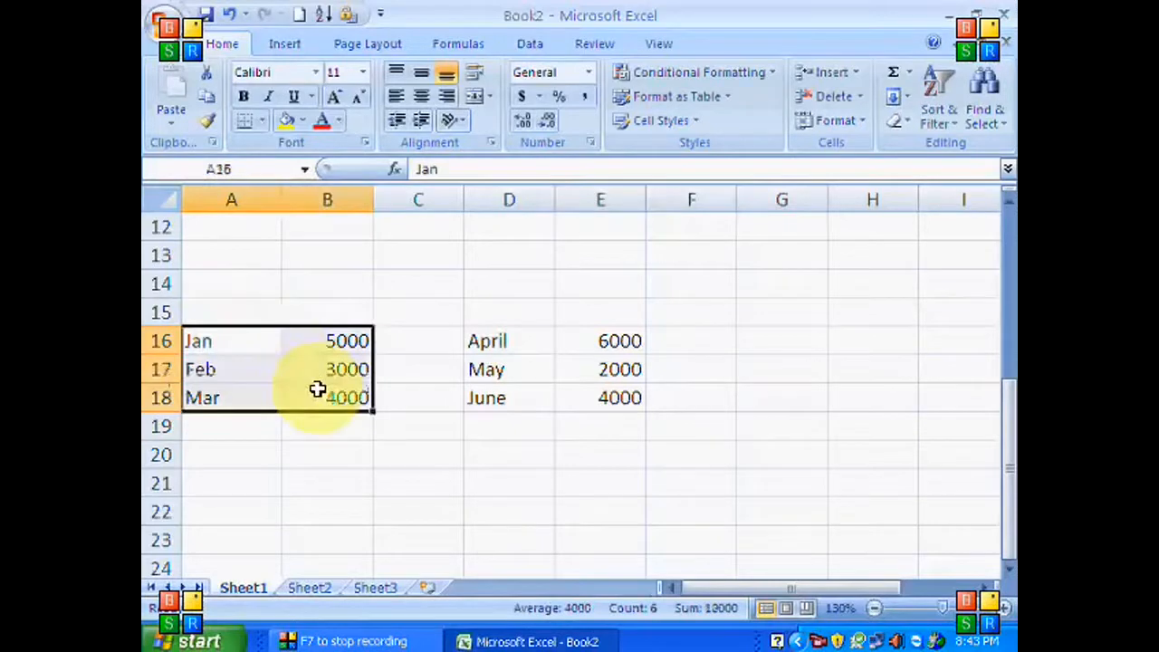
pyautogui.click(288, 44)
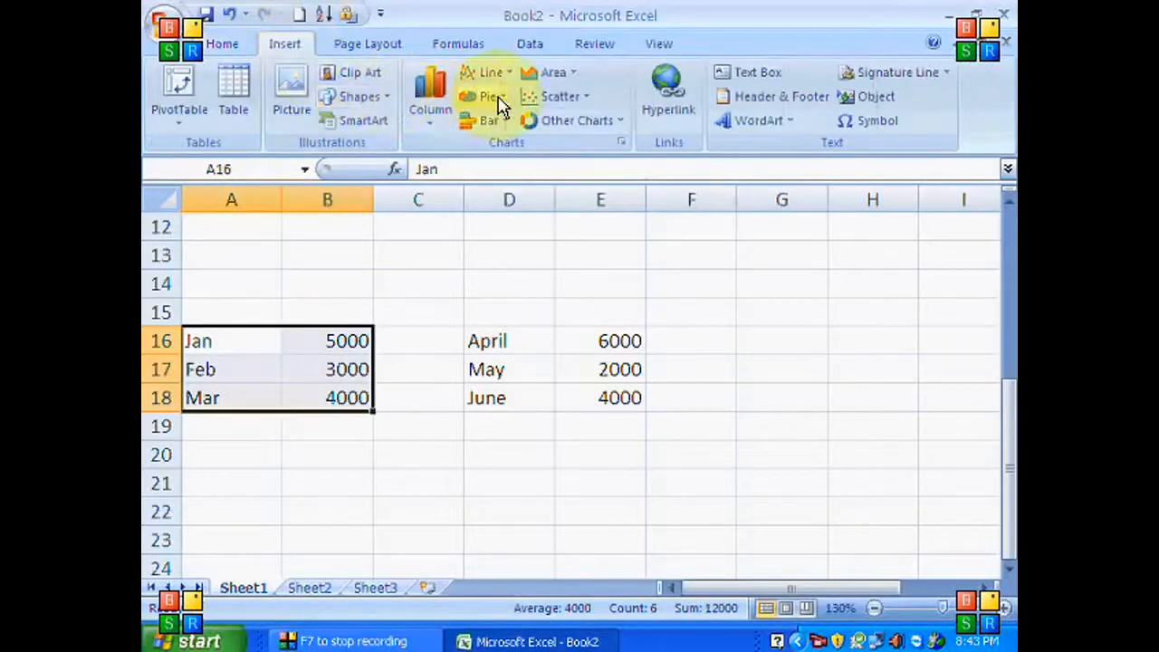
pyautogui.click(471, 97)
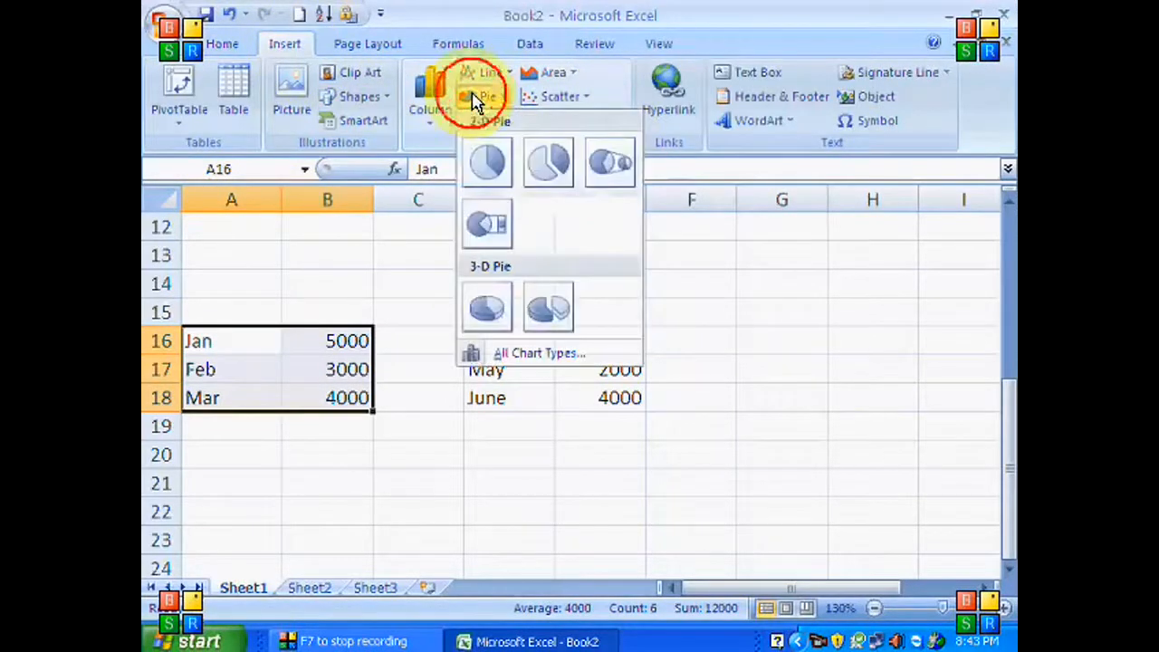
pyautogui.click(543, 168)
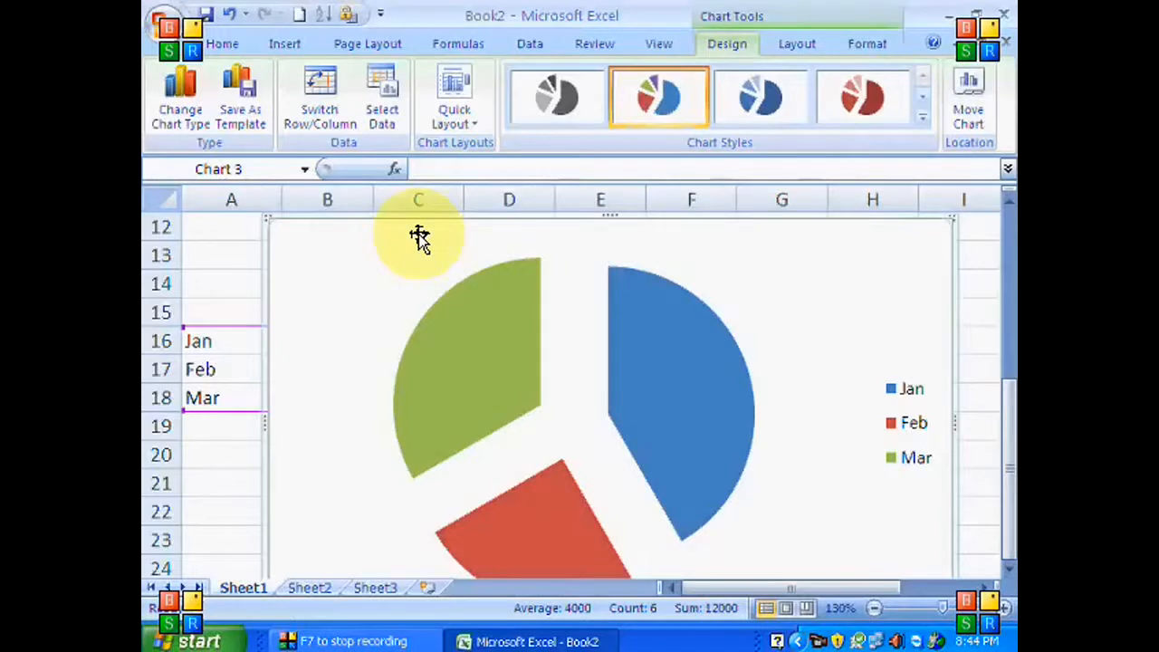
# - Change the exploded pie chart to the Clustered Cylinder column type
pyautogui.click(177, 105)
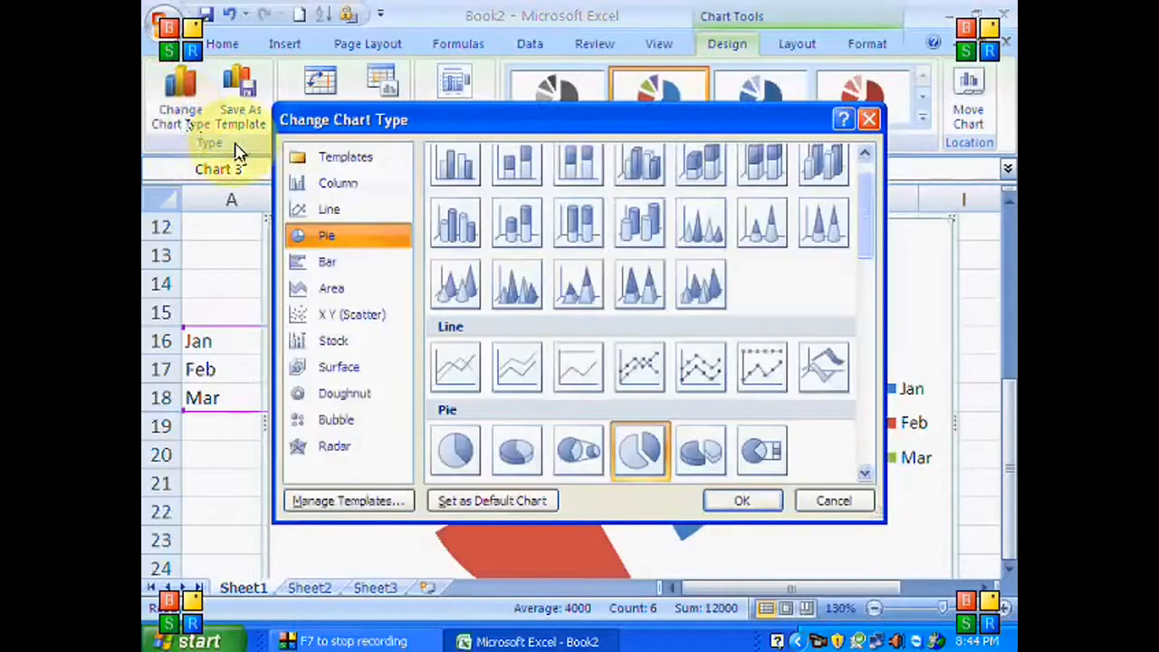
pyautogui.click(387, 186)
pyautogui.click(468, 263)
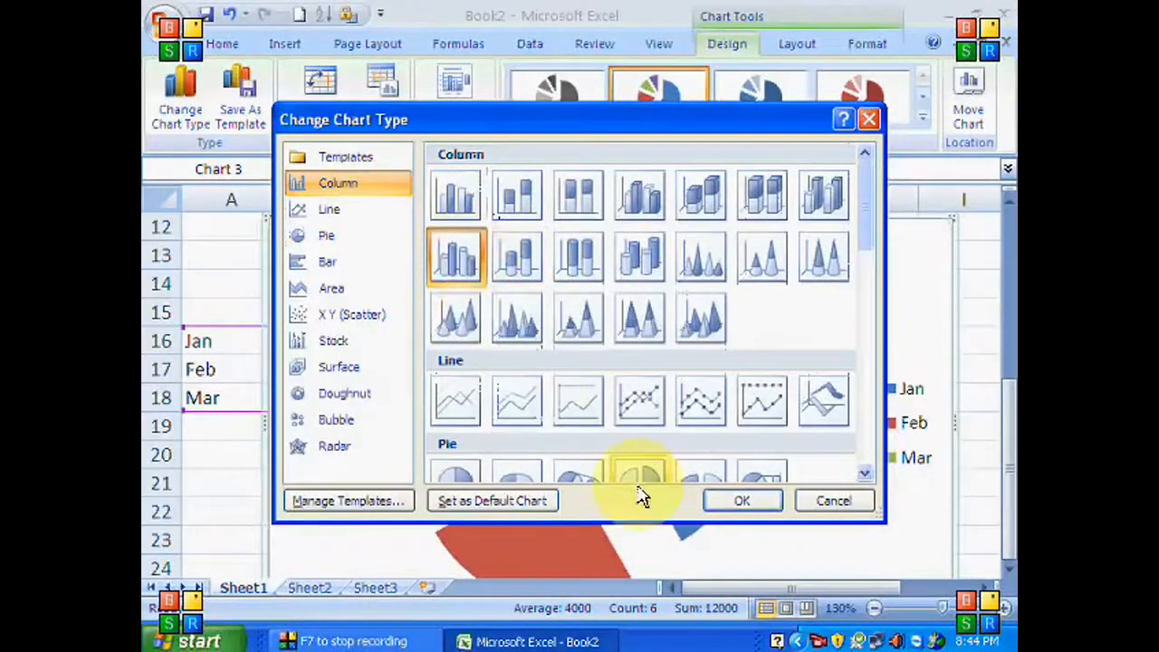
pyautogui.click(742, 500)
# - Change the cylinder chart to the 3-D Cone type
pyautogui.click(179, 106)
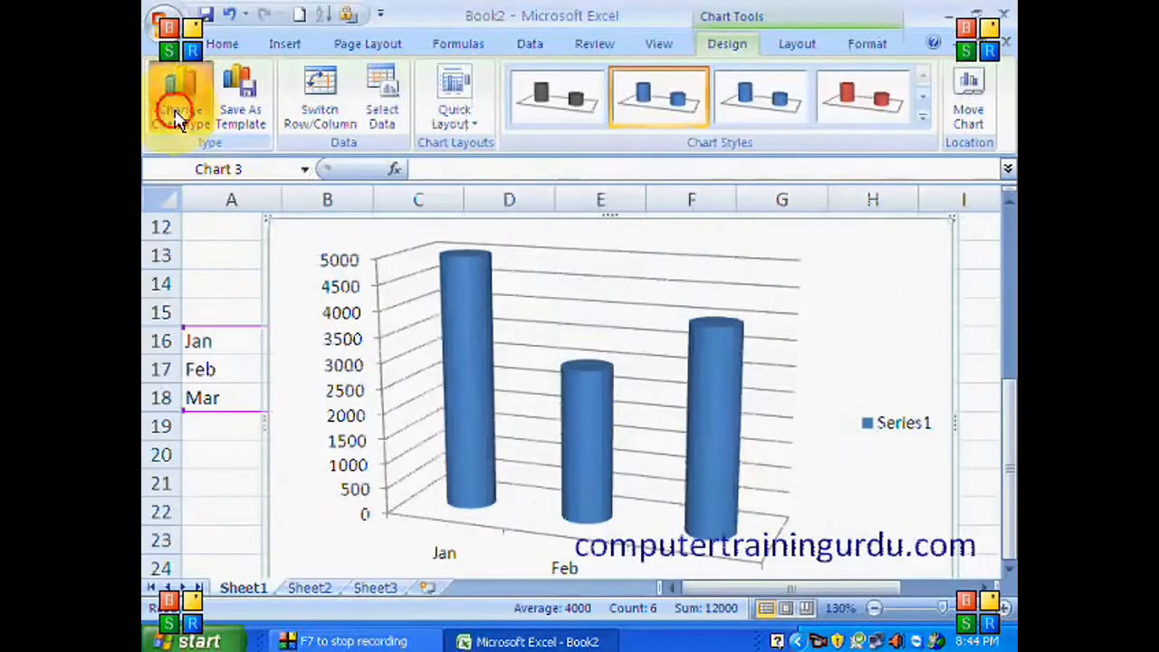
pyautogui.click(470, 335)
pyautogui.click(735, 500)
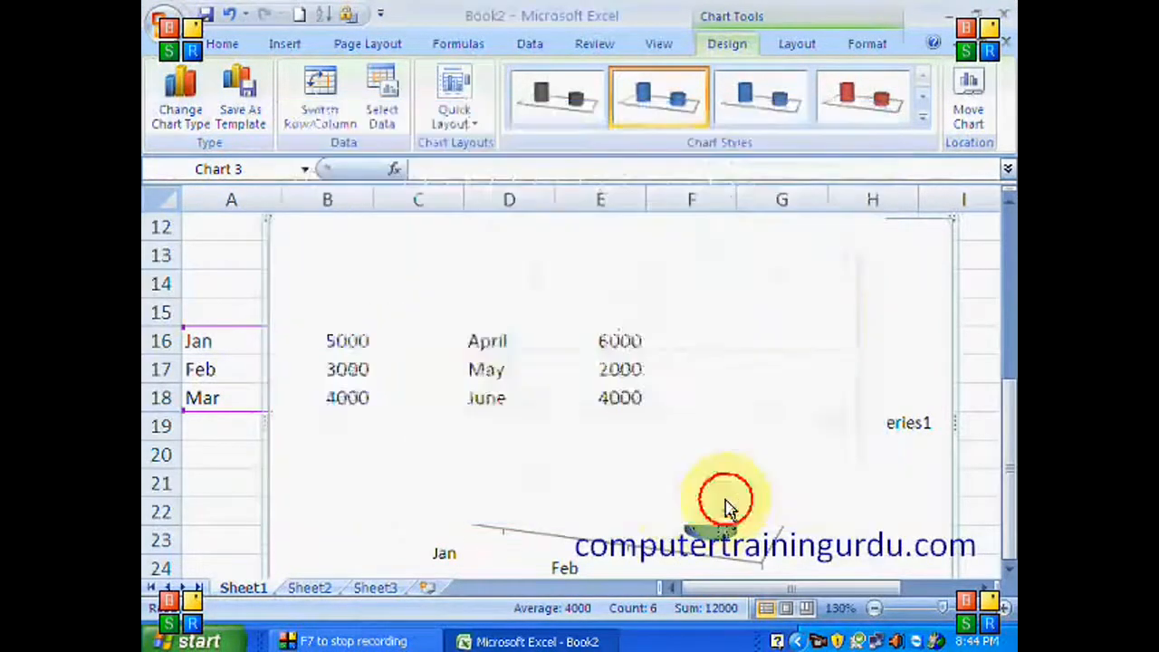
# - Change the cone chart to Clustered Cylinder, and delete the chart from the sheet
pyautogui.click(195, 127)
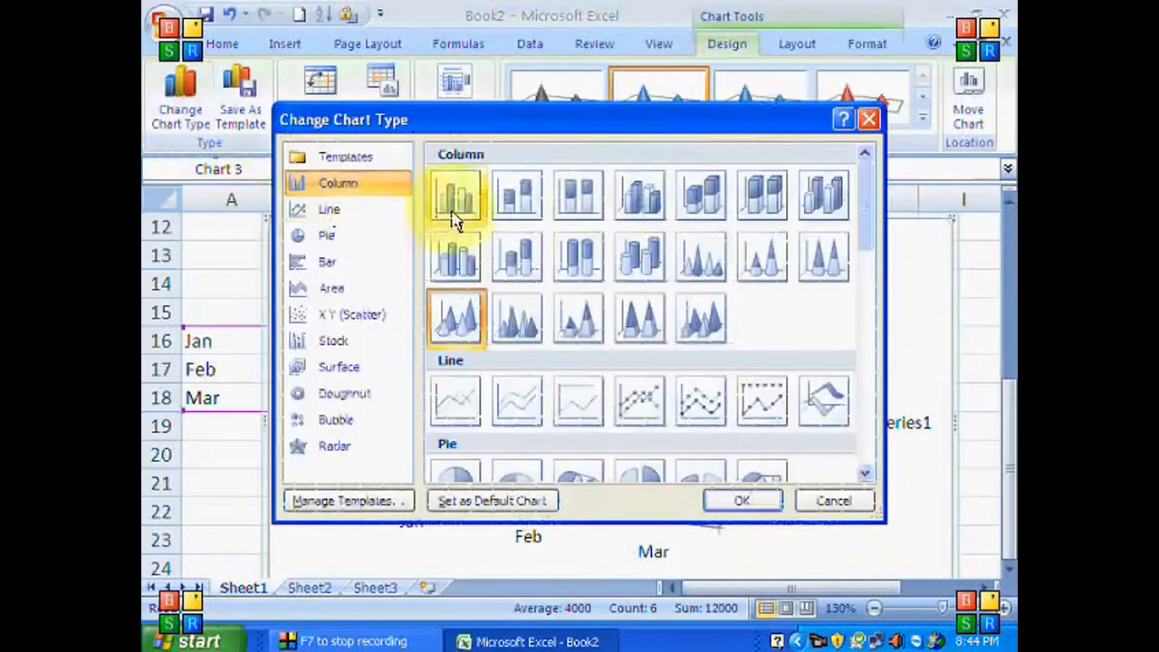
pyautogui.click(456, 258)
pyautogui.click(734, 501)
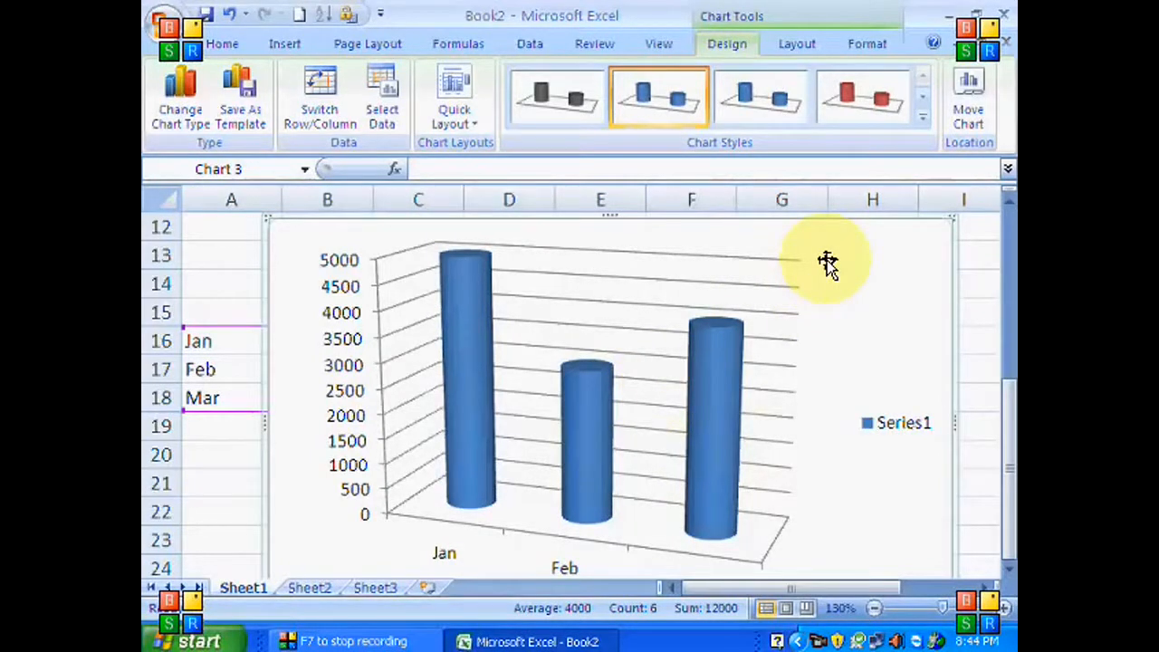
pyautogui.press('Delete')
pyautogui.click(285, 438)
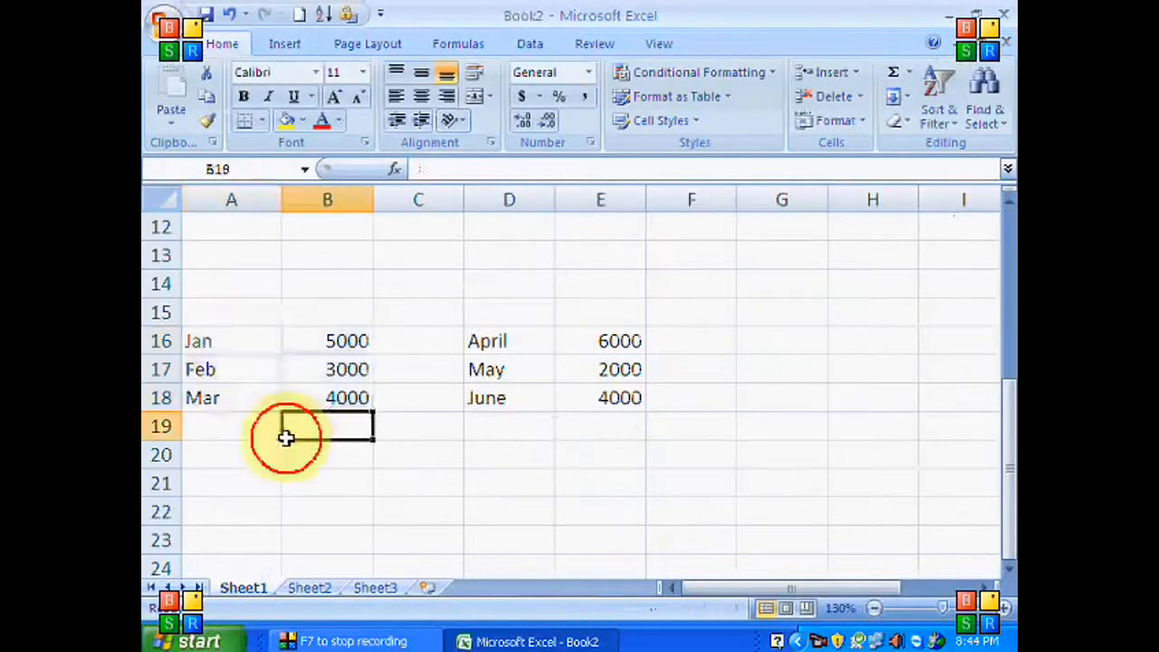
# - Insert a Clustered Cylinder chart from A16:E18, including the empty column C, check its axis labels and delete it
pyautogui.moveTo(218, 339); pyautogui.dragTo(613, 395)
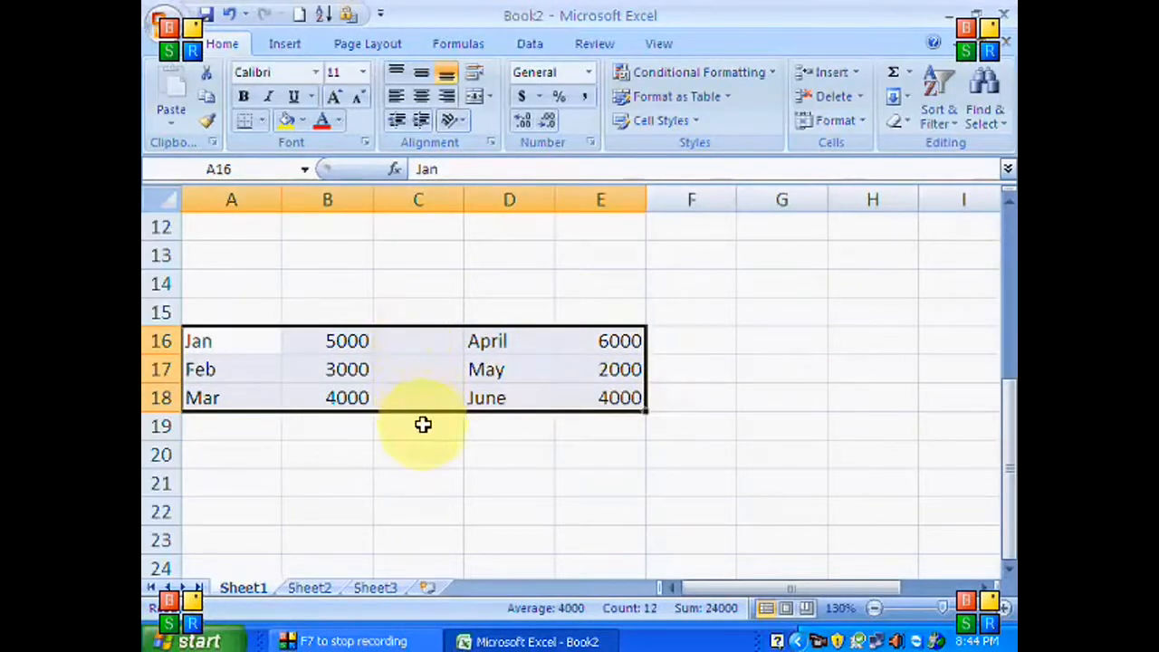
pyautogui.click(285, 43)
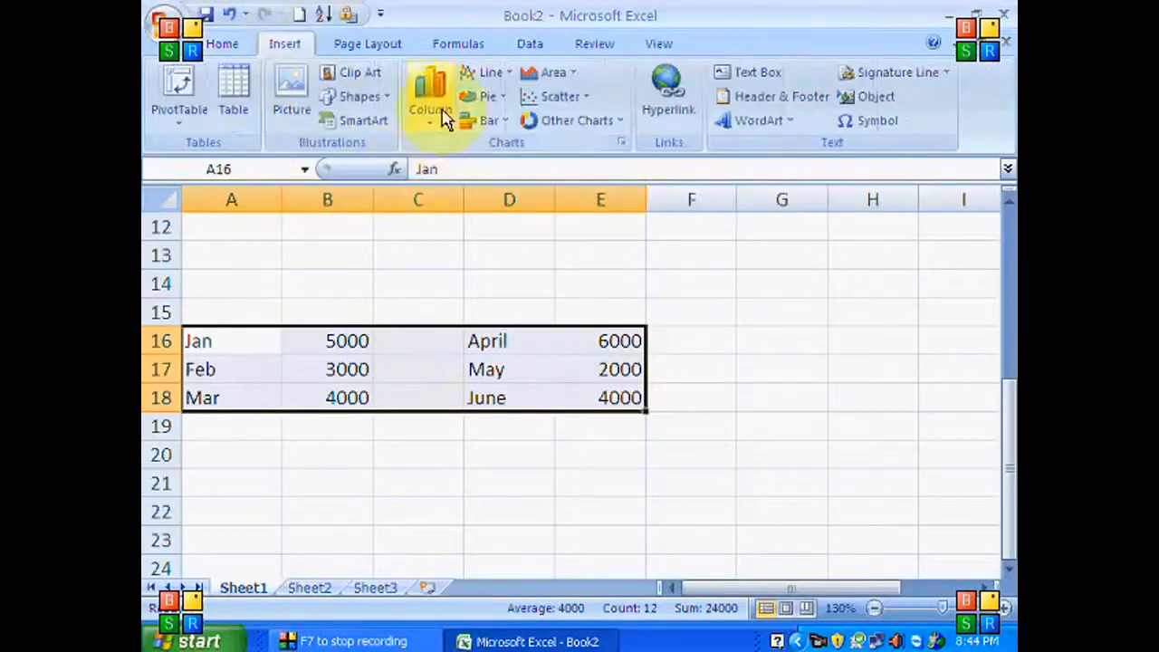
pyautogui.click(446, 118)
pyautogui.click(444, 350)
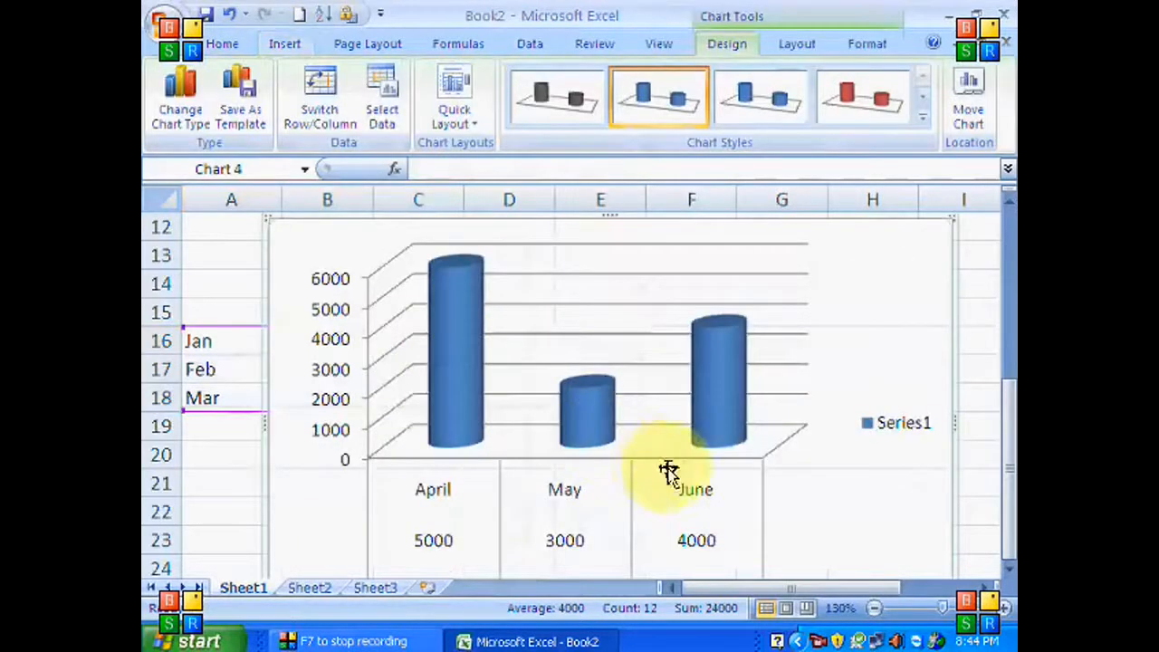
pyautogui.scroll(-1, 870, 466)
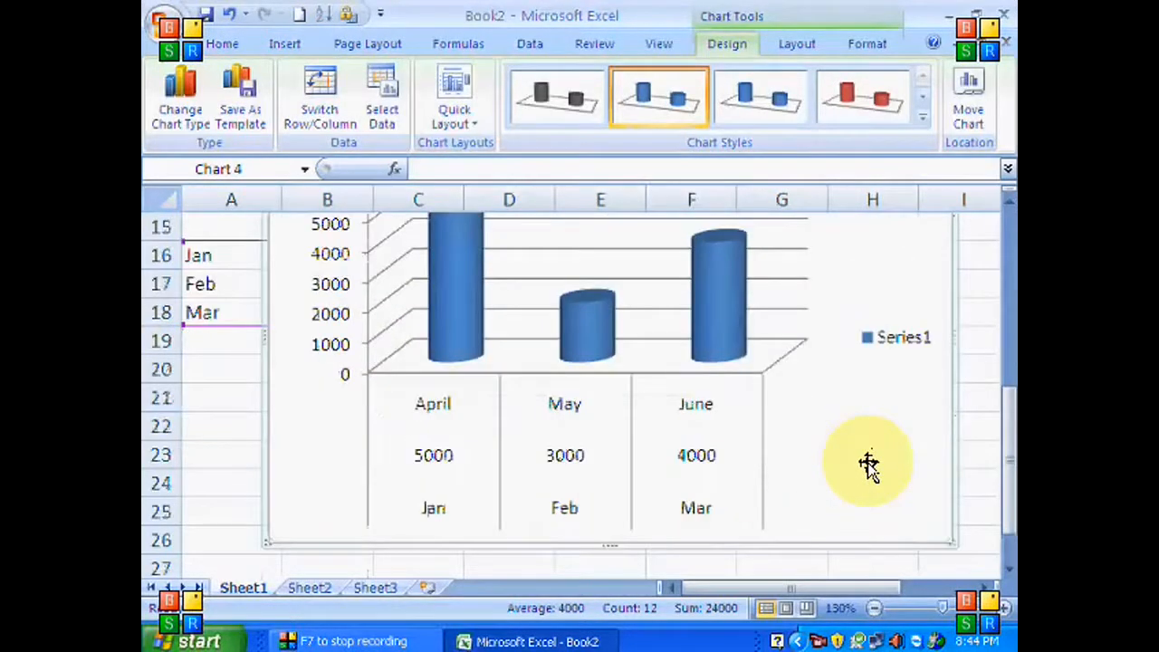
pyautogui.scroll(1, 870, 466)
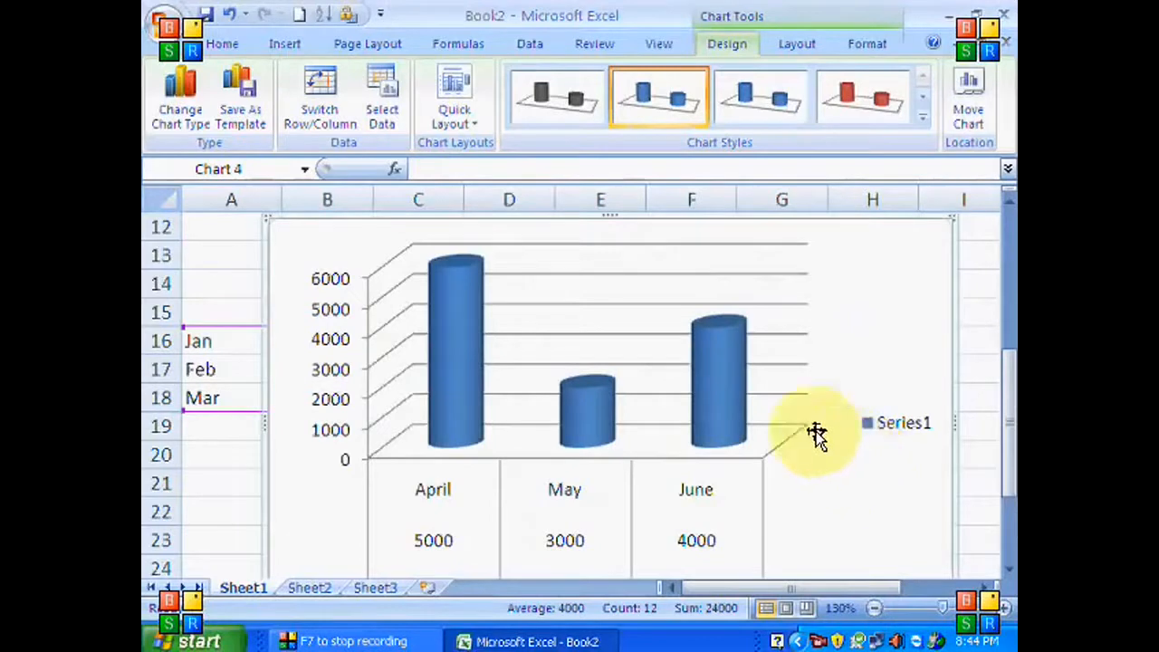
pyautogui.press('Delete')
pyautogui.click(457, 373)
# - Delete the empty column C so the two blocks of monthly figures sit side by side
pyautogui.rightClick(417, 201)
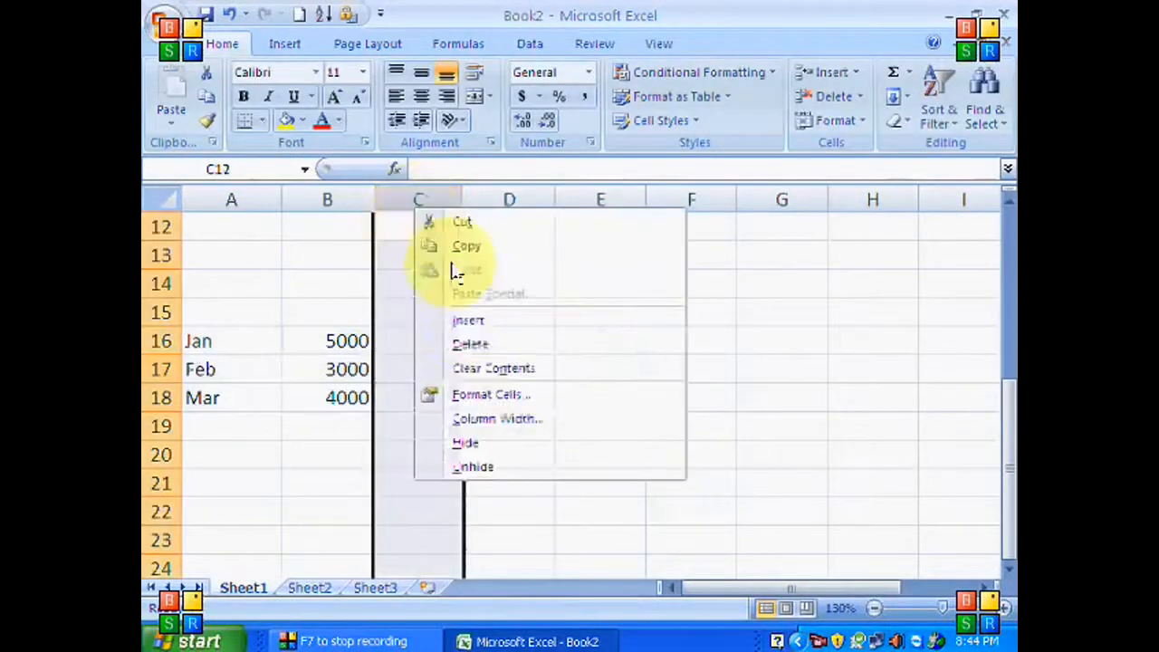
pyautogui.click(470, 348)
pyautogui.click(509, 454)
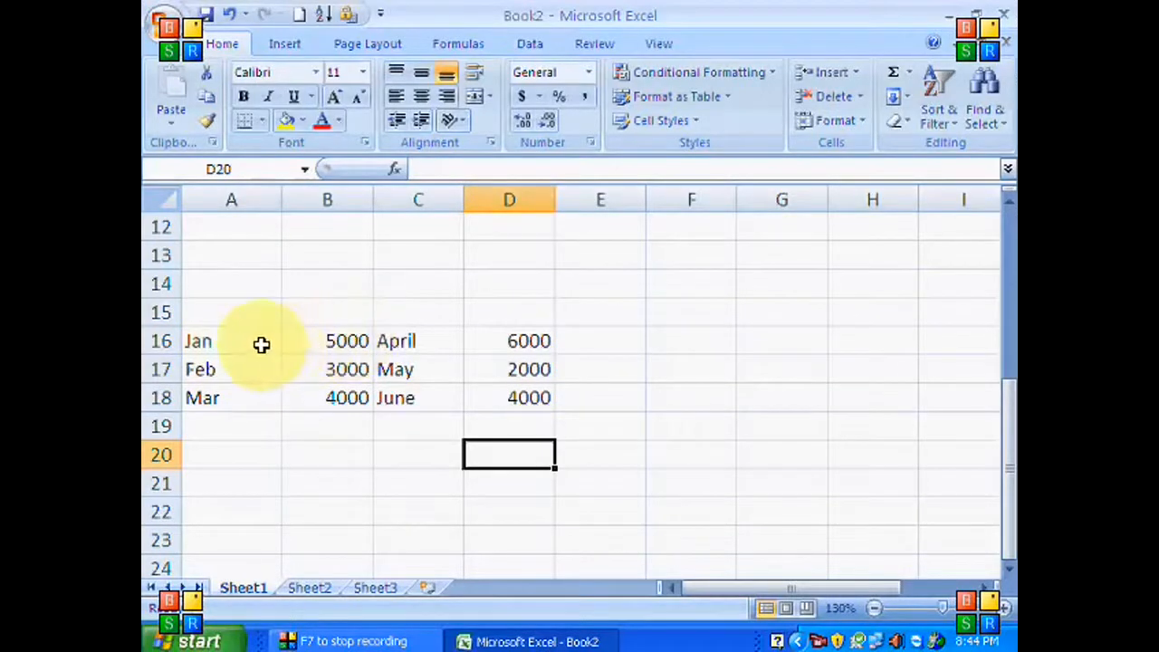
# - Insert a 3-D Clustered Column chart from A16:D18, check its axis labels and delete it
pyautogui.moveTo(230, 342); pyautogui.dragTo(468, 383)
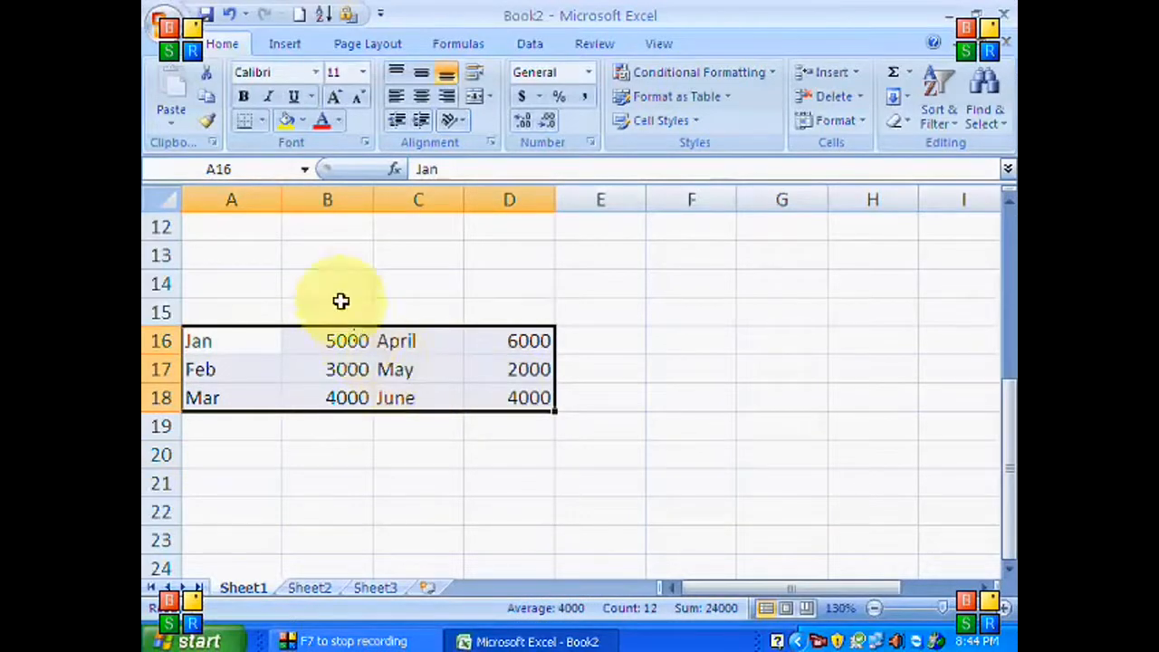
pyautogui.click(279, 45)
pyautogui.click(430, 95)
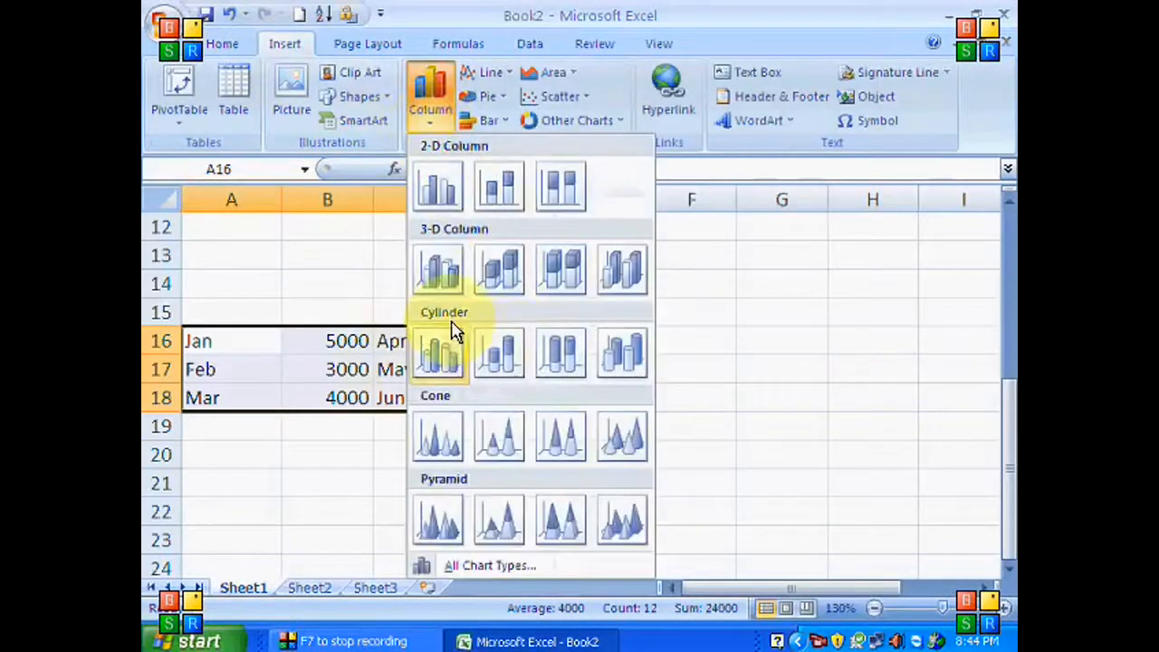
pyautogui.click(435, 288)
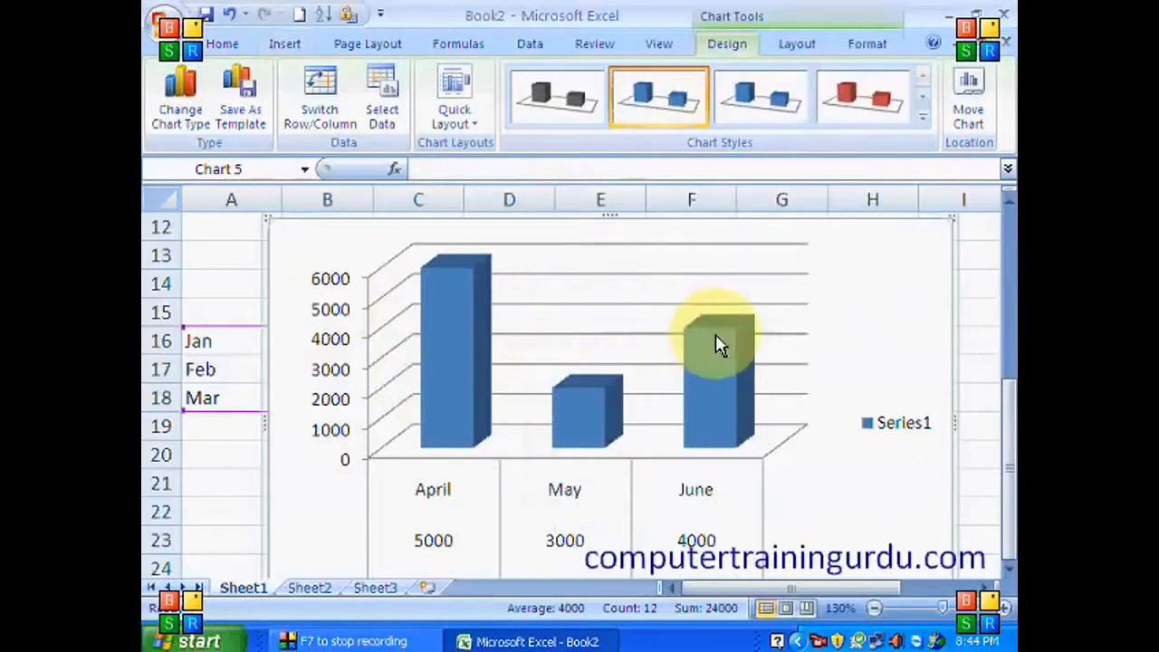
pyautogui.scroll(-1, 730, 354)
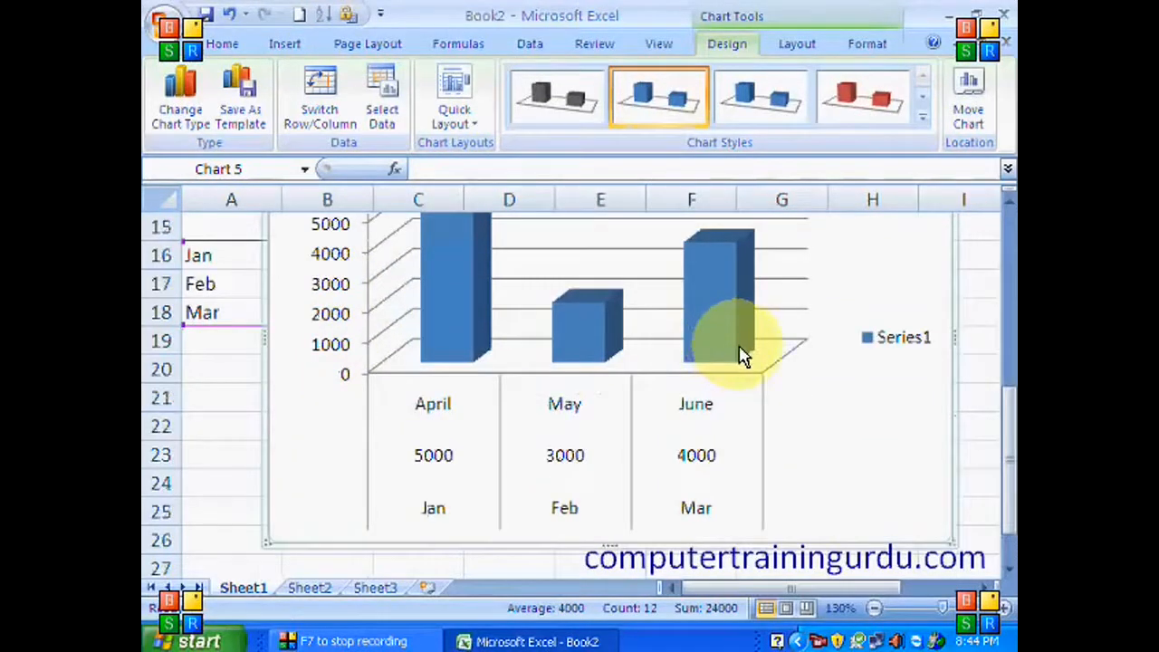
pyautogui.scroll(1, 740, 353)
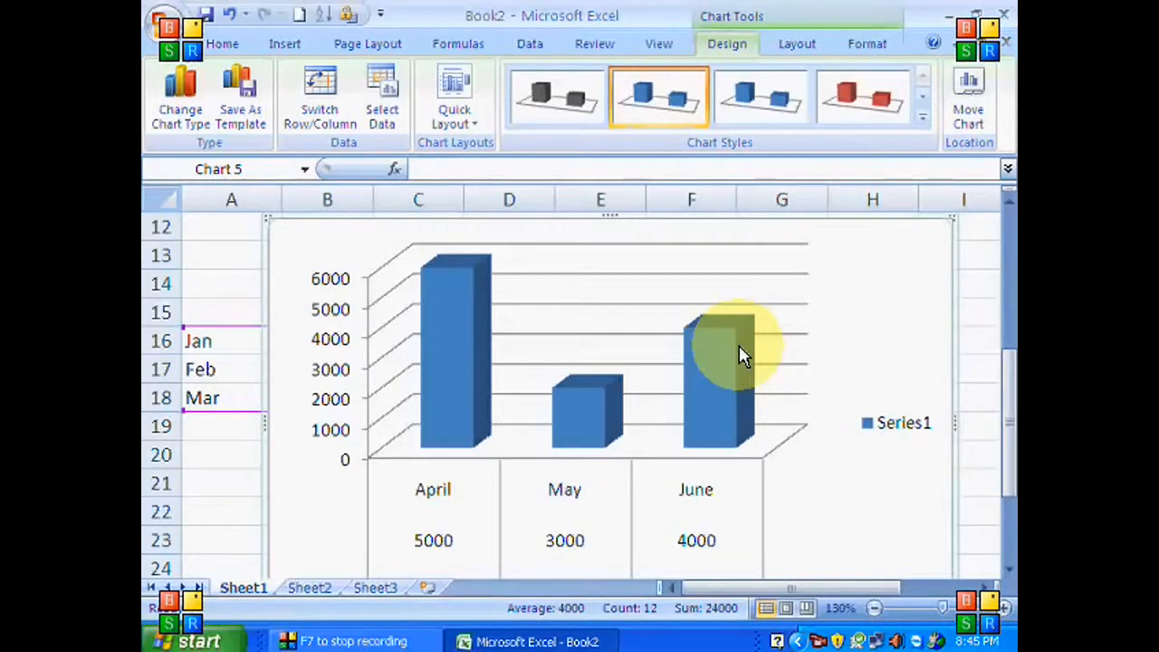
pyautogui.press('Delete')
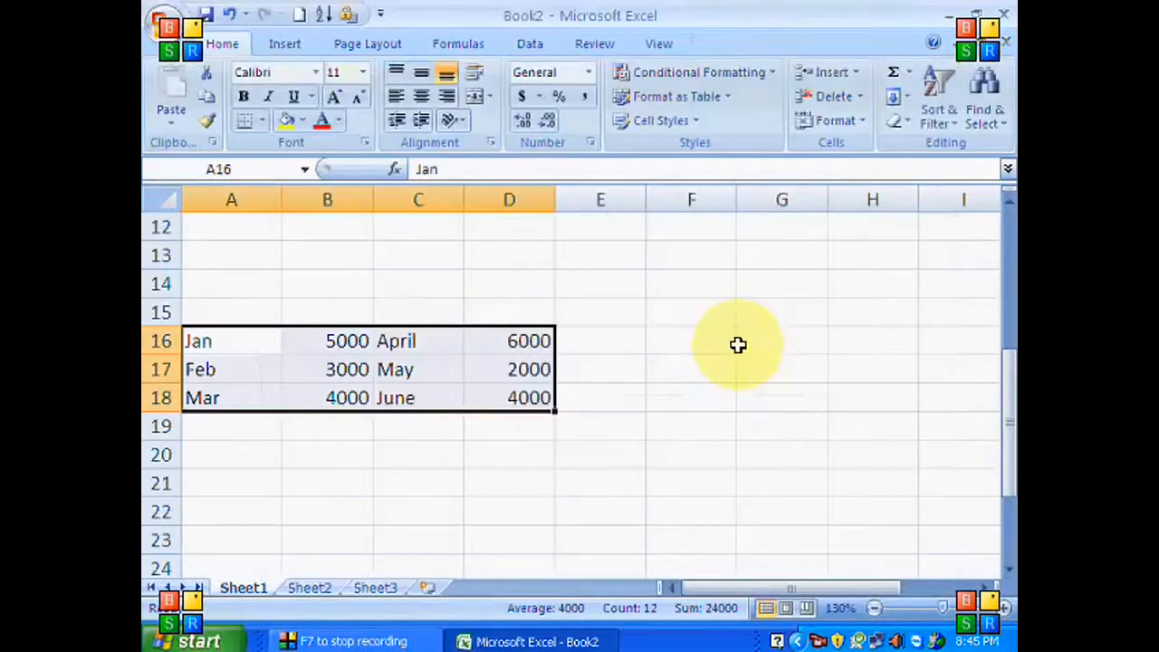
pyautogui.click(738, 343)
# - Insert a 3-D Clustered Column chart from the Jan to Mar figures in A16:B18
pyautogui.moveTo(251, 336); pyautogui.dragTo(309, 393)
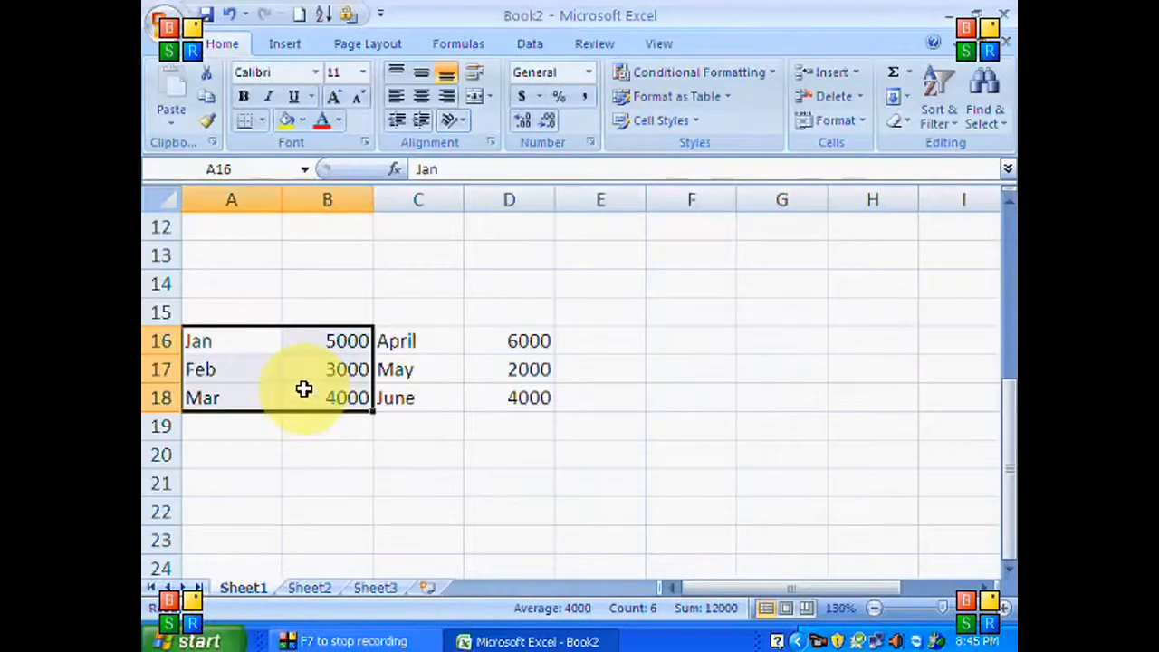
pyautogui.click(292, 45)
pyautogui.click(438, 116)
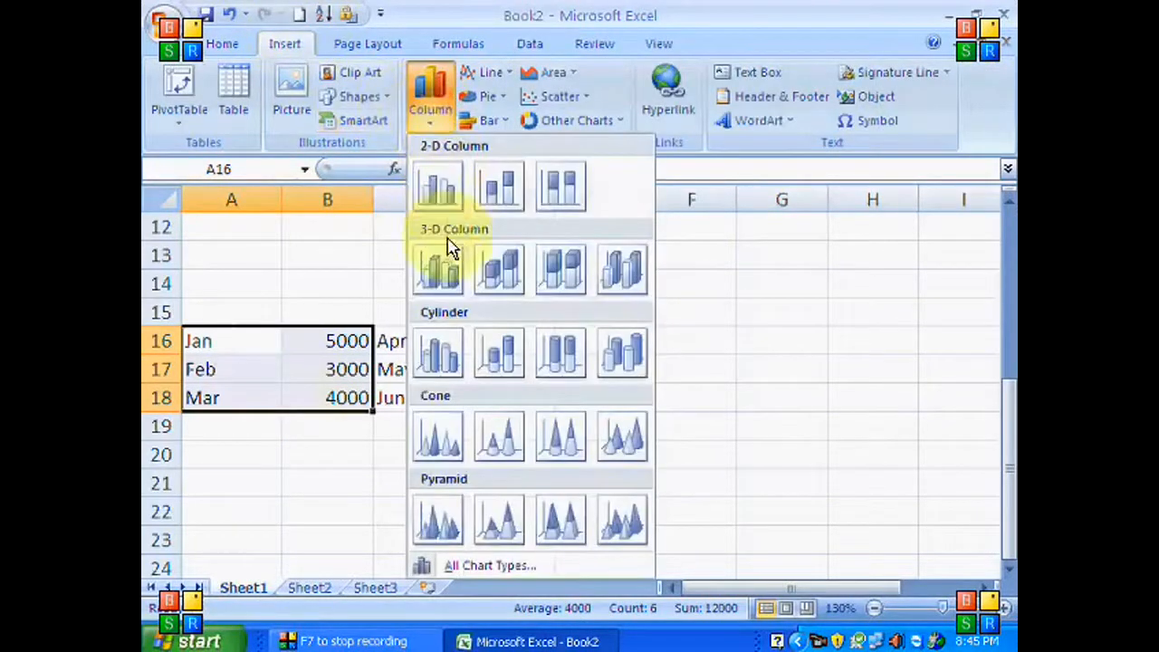
pyautogui.click(453, 295)
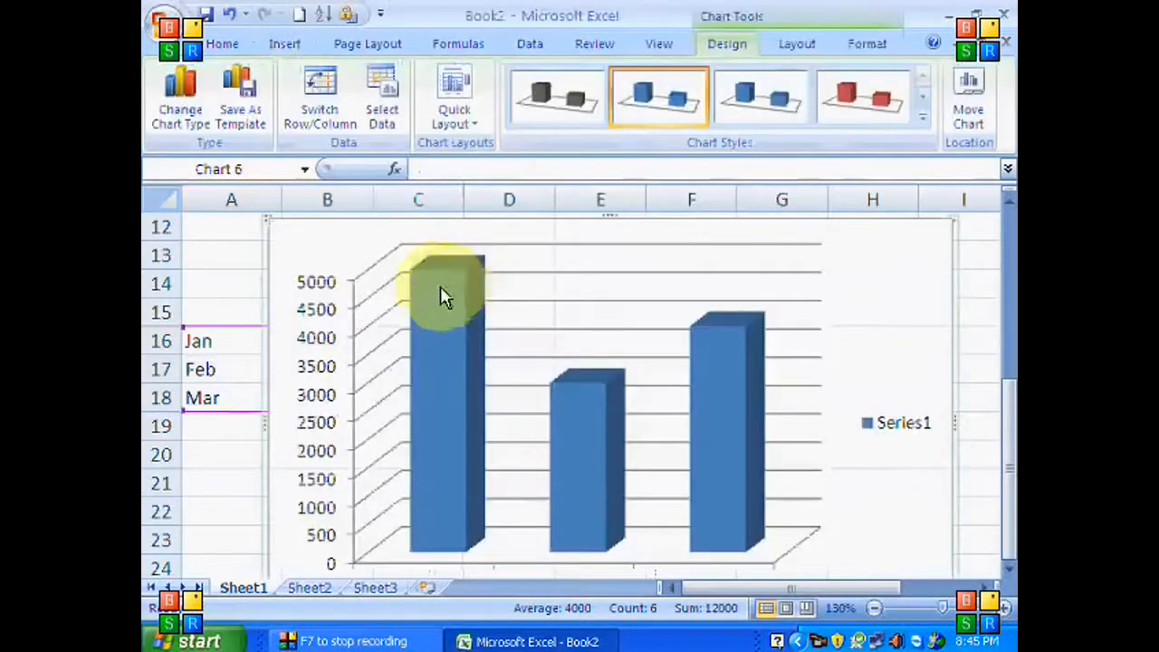
pyautogui.click(318, 241)
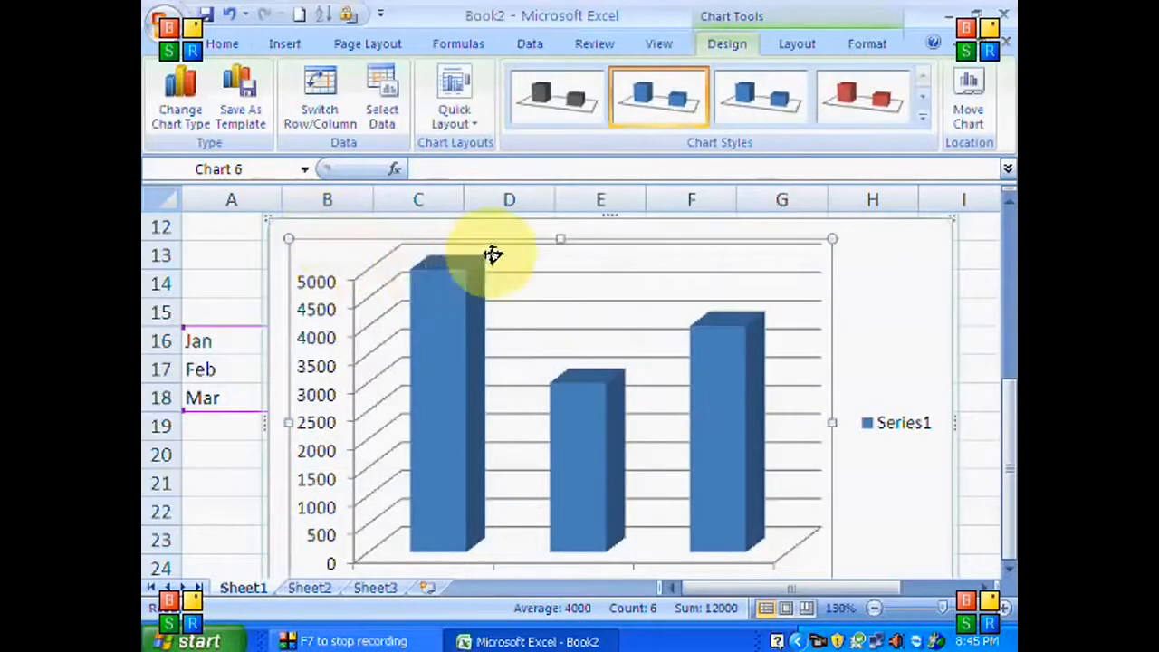
pyautogui.moveTo(492, 255); pyautogui.dragTo(600, 253)
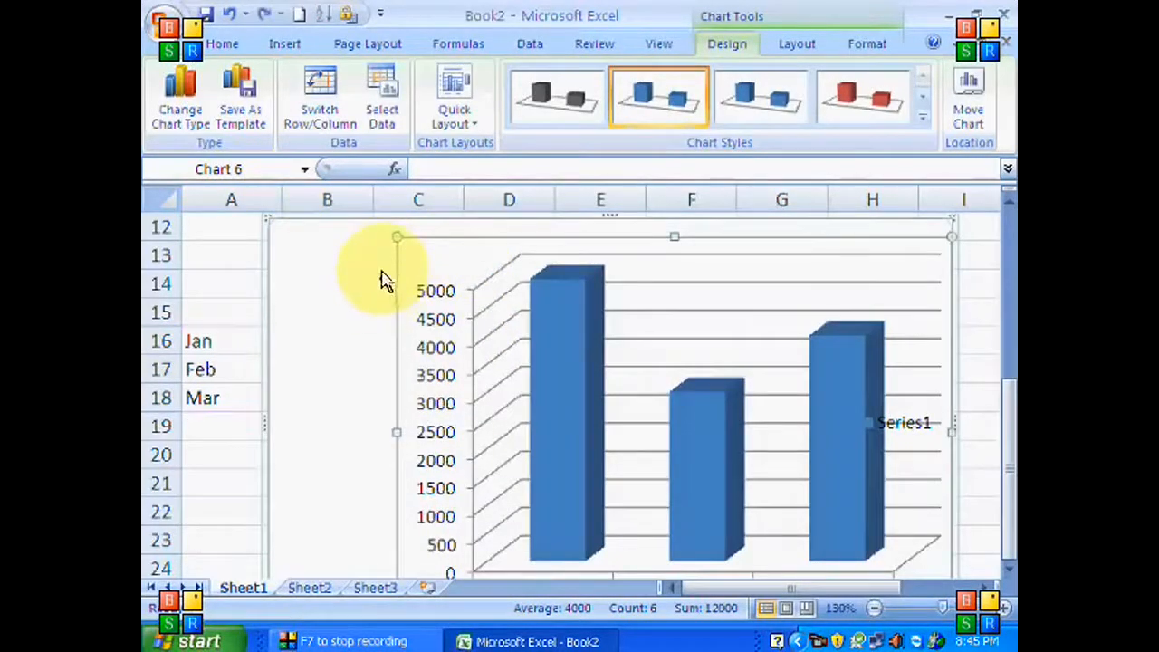
pyautogui.hotkey('ctrl', 'z')
# - Move the whole chart beside the monthly figures, so that it starts in column E
pyautogui.click(368, 229)
pyautogui.moveTo(367, 229); pyautogui.dragTo(608, 233)
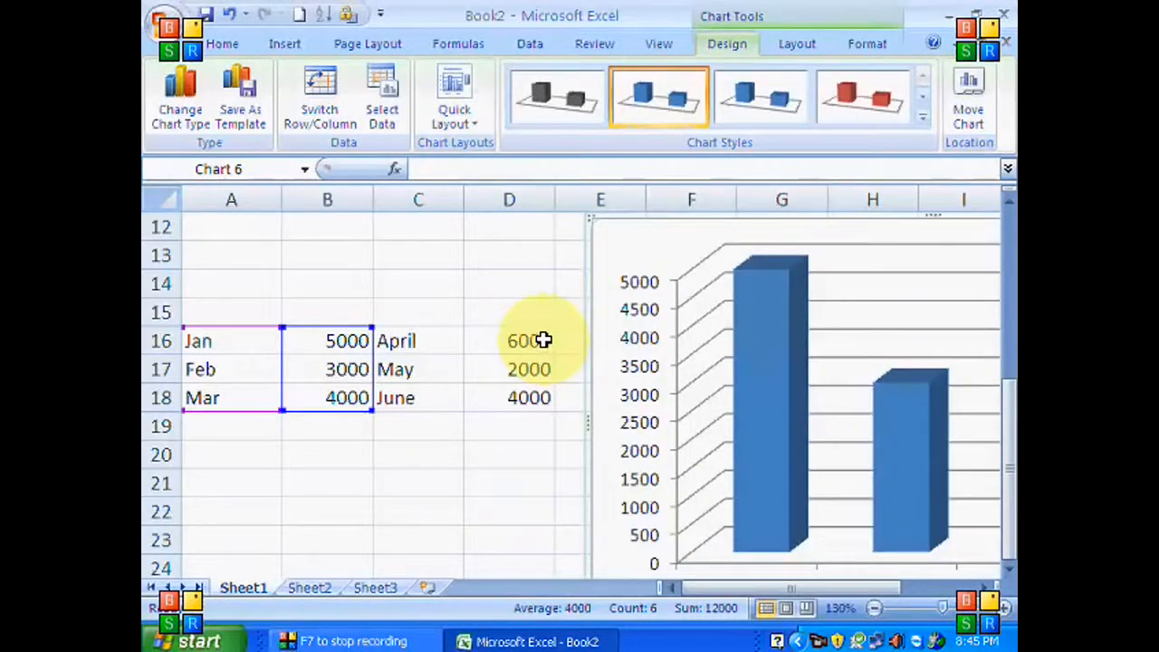
# - Switch the chart's rows and columns back and forth, ending with each month as its own series
pyautogui.click(323, 121)
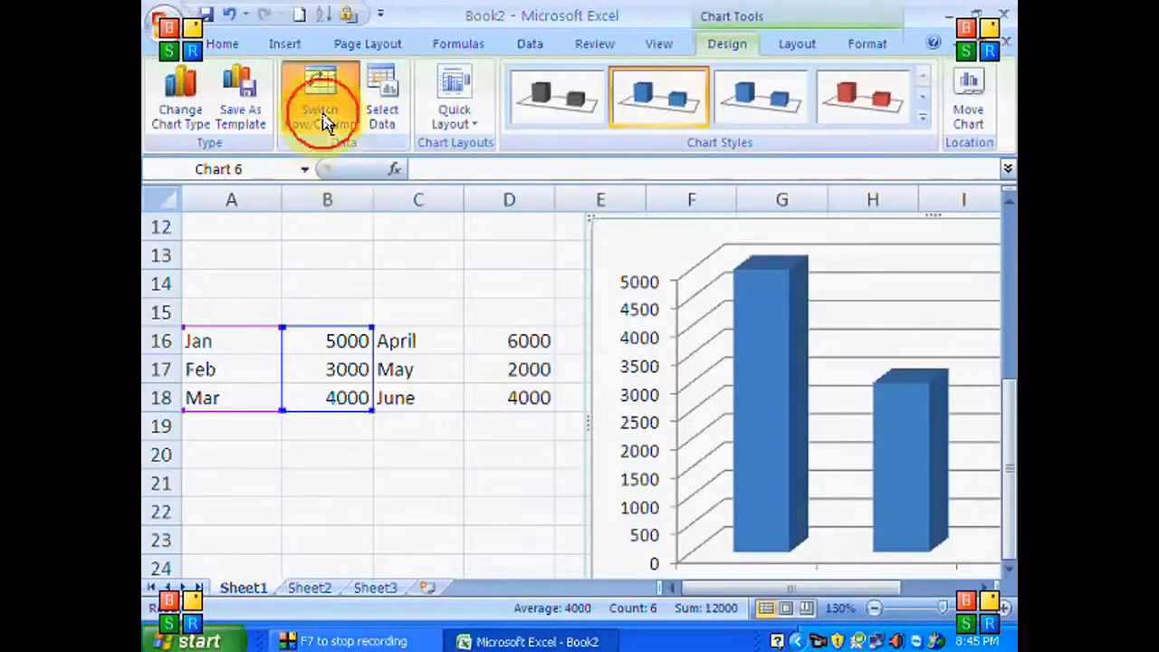
pyautogui.click(323, 121)
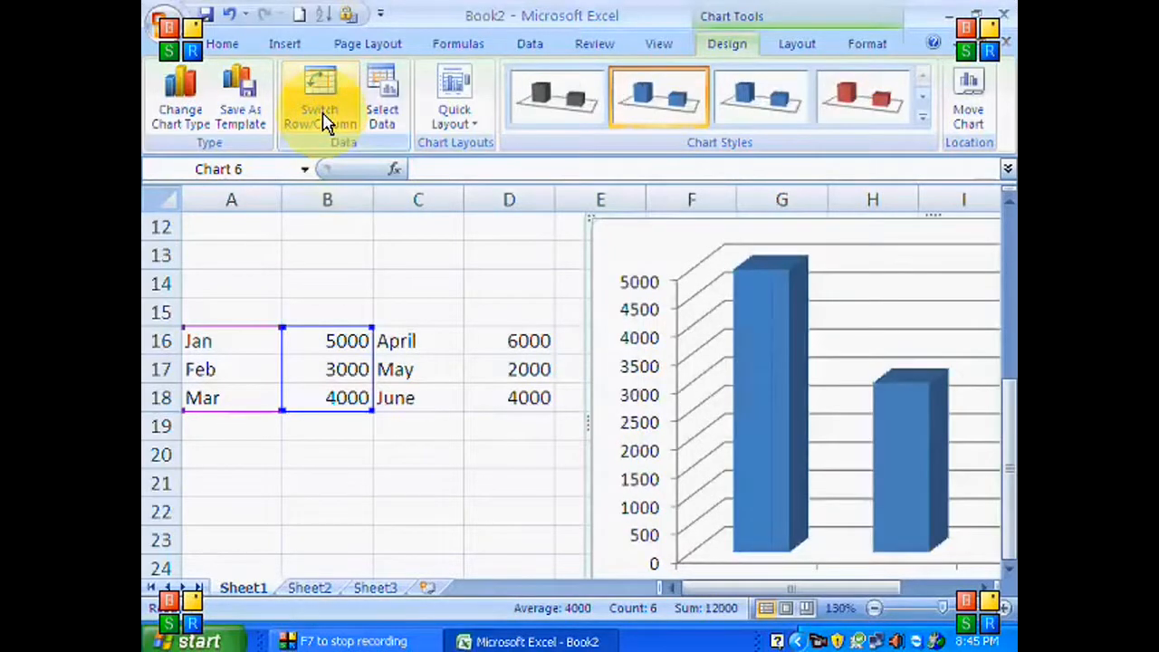
pyautogui.click(323, 121)
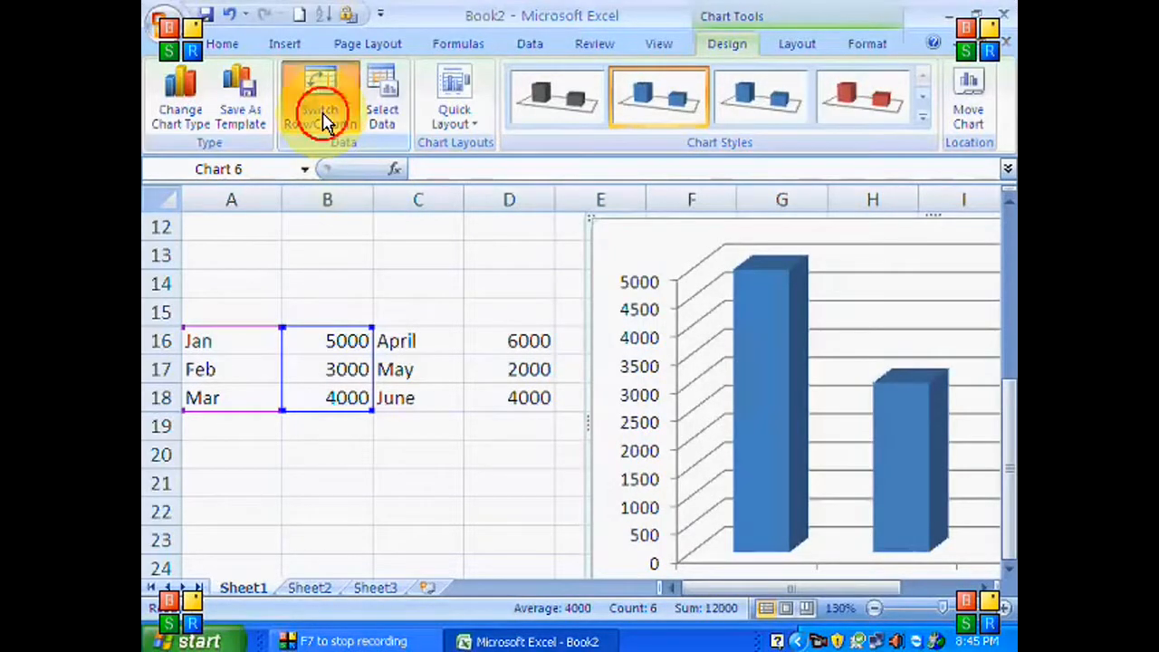
pyautogui.click(323, 121)
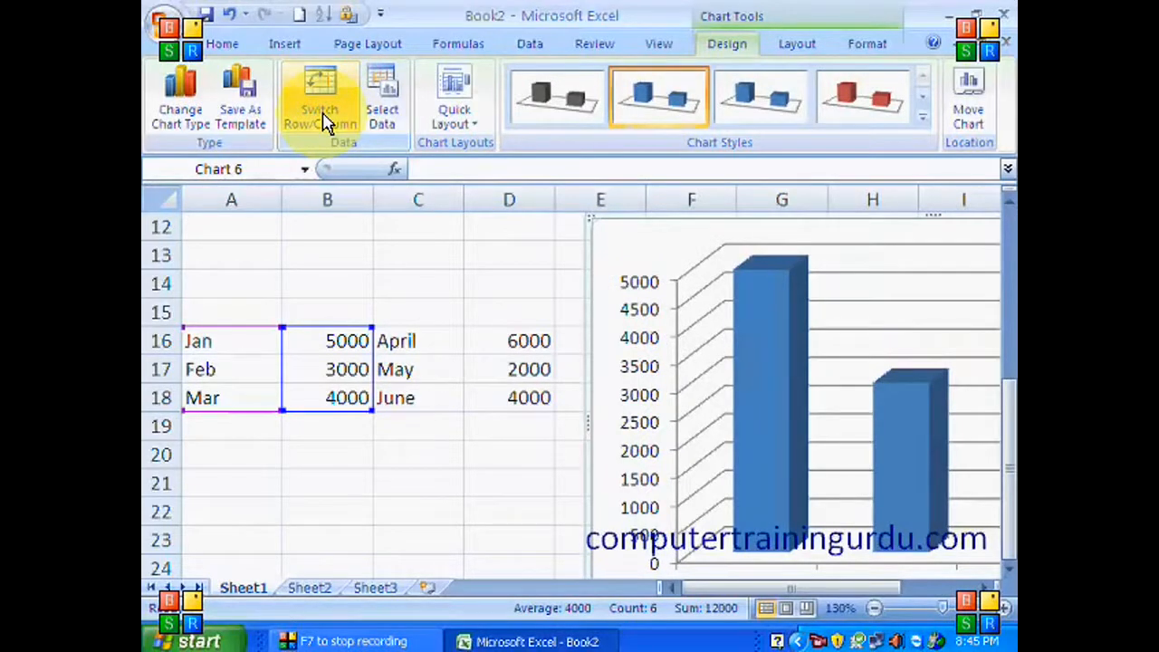
pyautogui.click(324, 120)
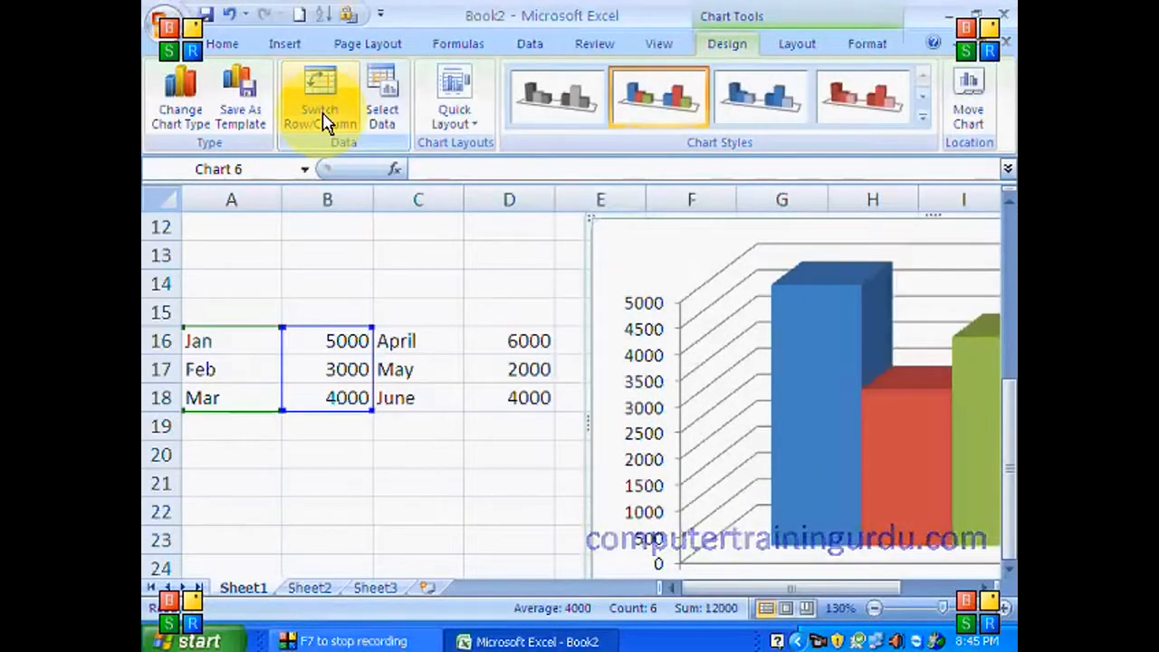
# - Switch the chart's rows and columns back and forth, also in its data source settings, ending with Jan, Feb and Mar as series
pyautogui.click(324, 121)
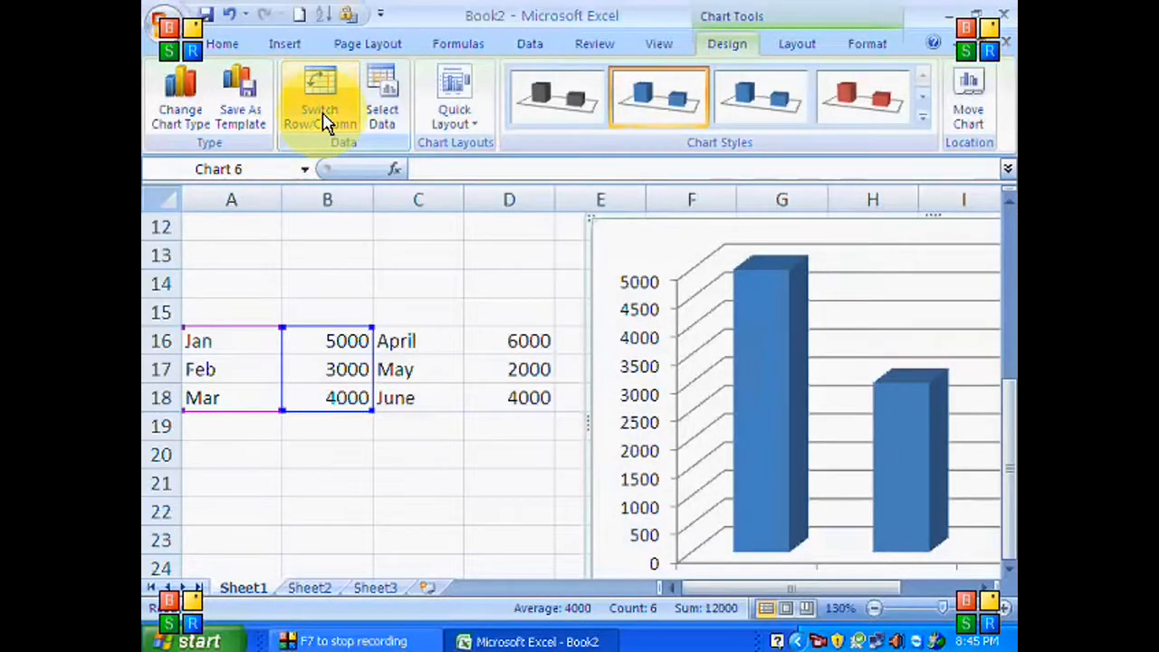
pyautogui.click(383, 114)
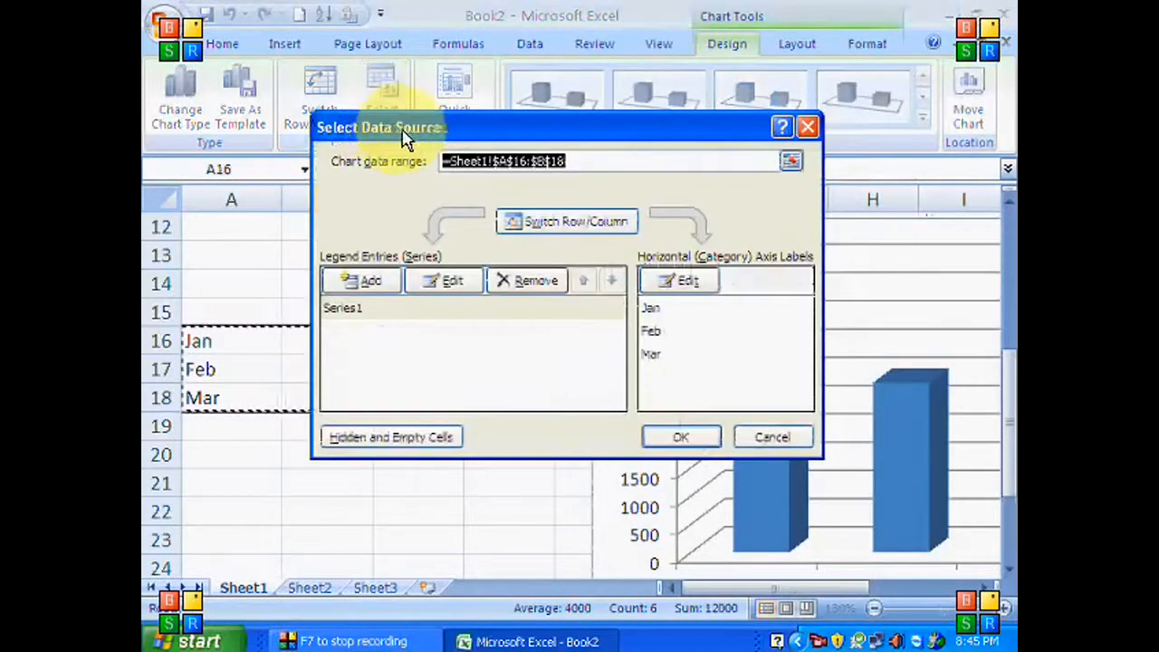
pyautogui.moveTo(405, 137); pyautogui.dragTo(589, 130)
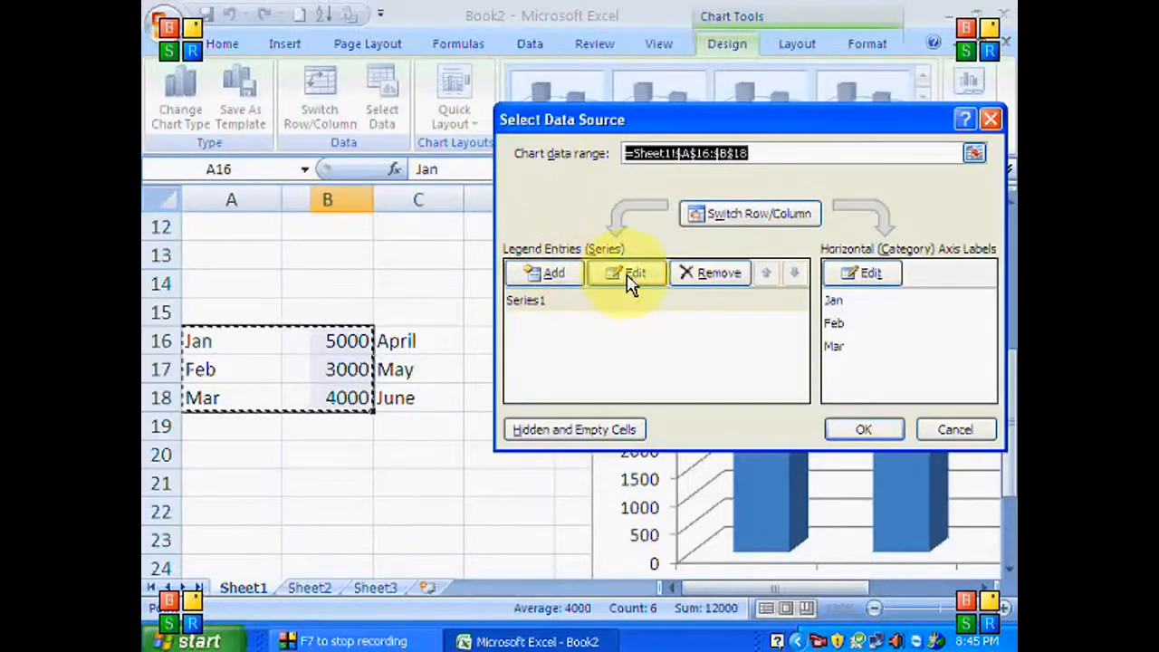
pyautogui.click(740, 223)
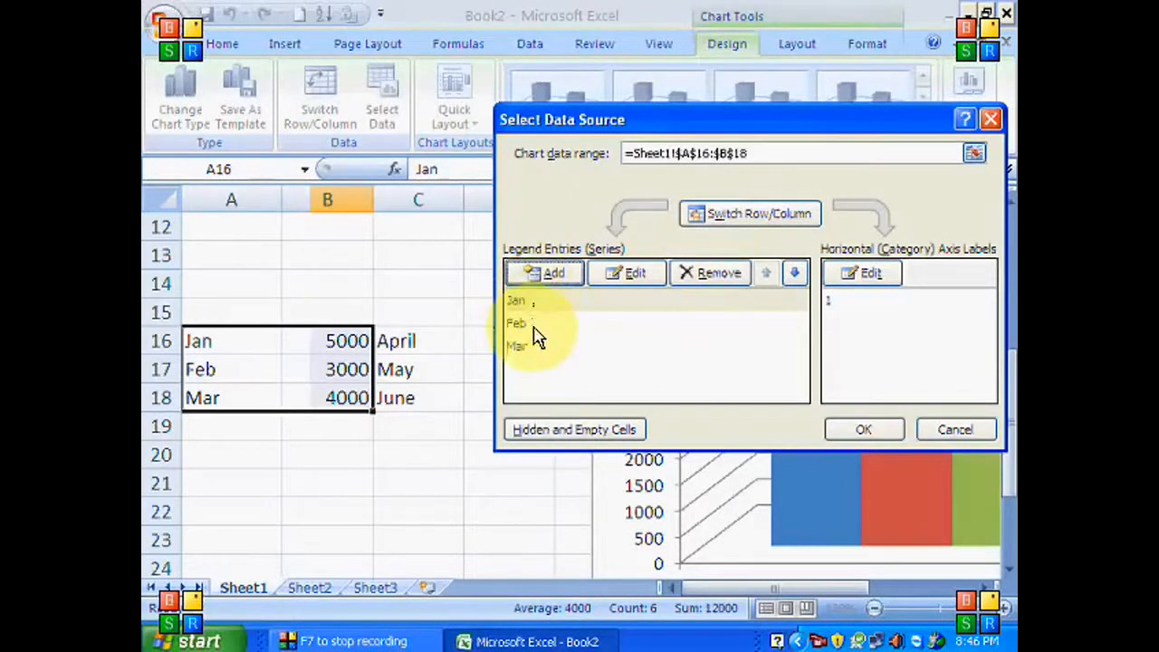
pyautogui.click(696, 213)
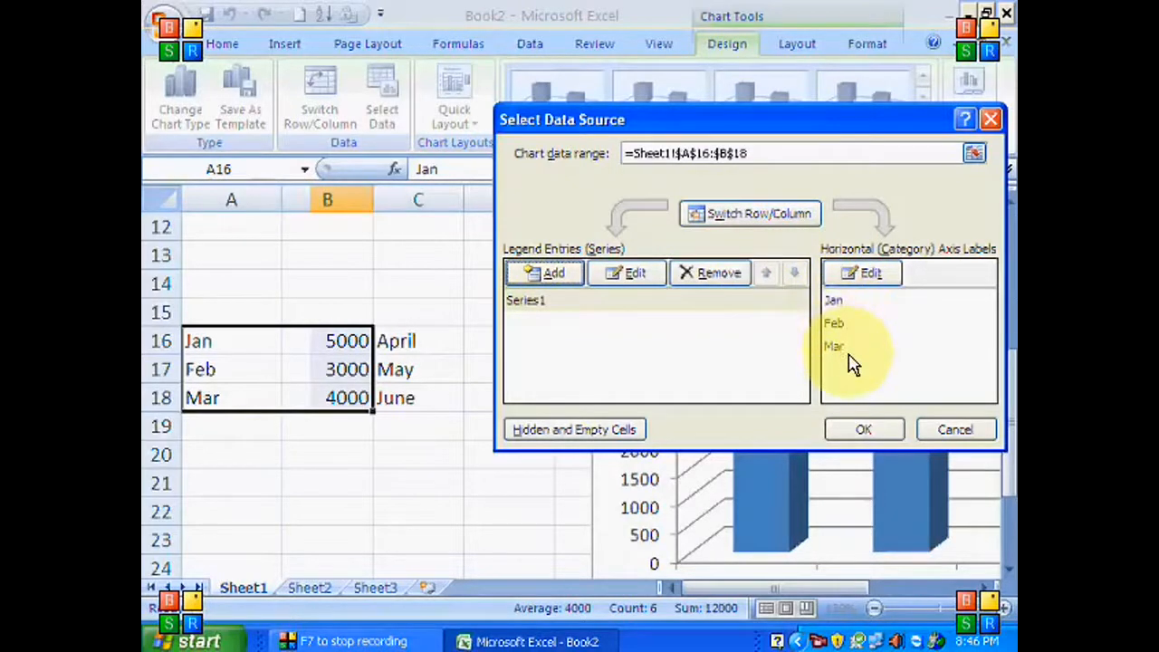
pyautogui.click(728, 227)
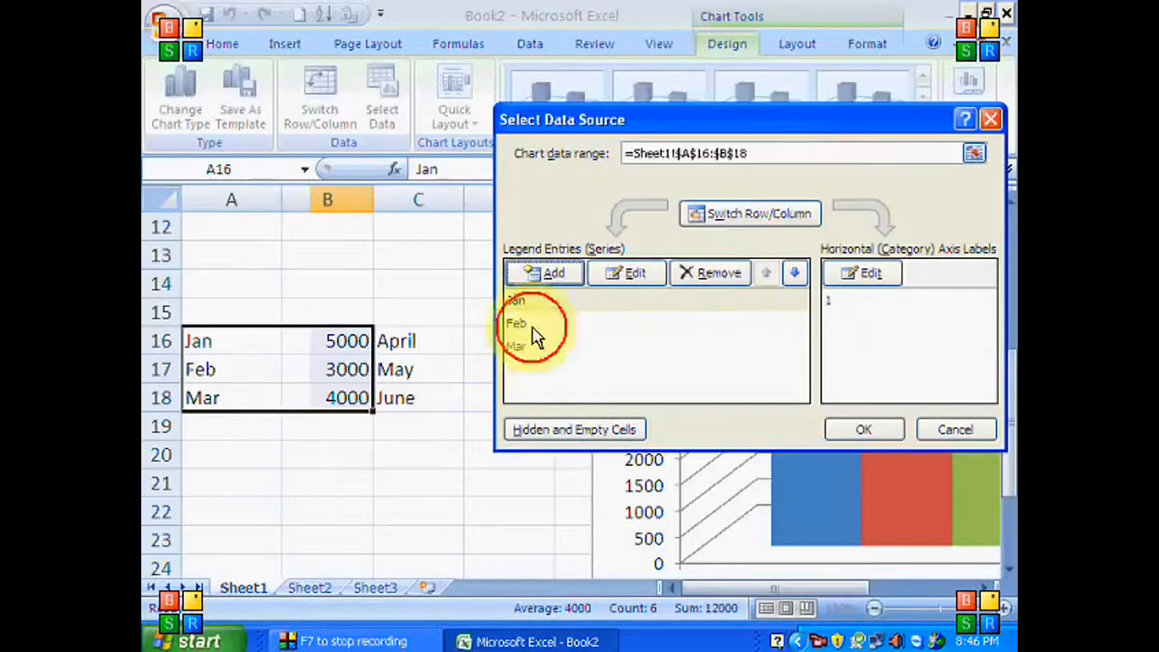
# - Add an April series to the chart with its name from C16 and its value from D16, and apply the data source
pyautogui.click(548, 275)
pyautogui.moveTo(483, 227); pyautogui.dragTo(578, 151)
pyautogui.click(419, 341)
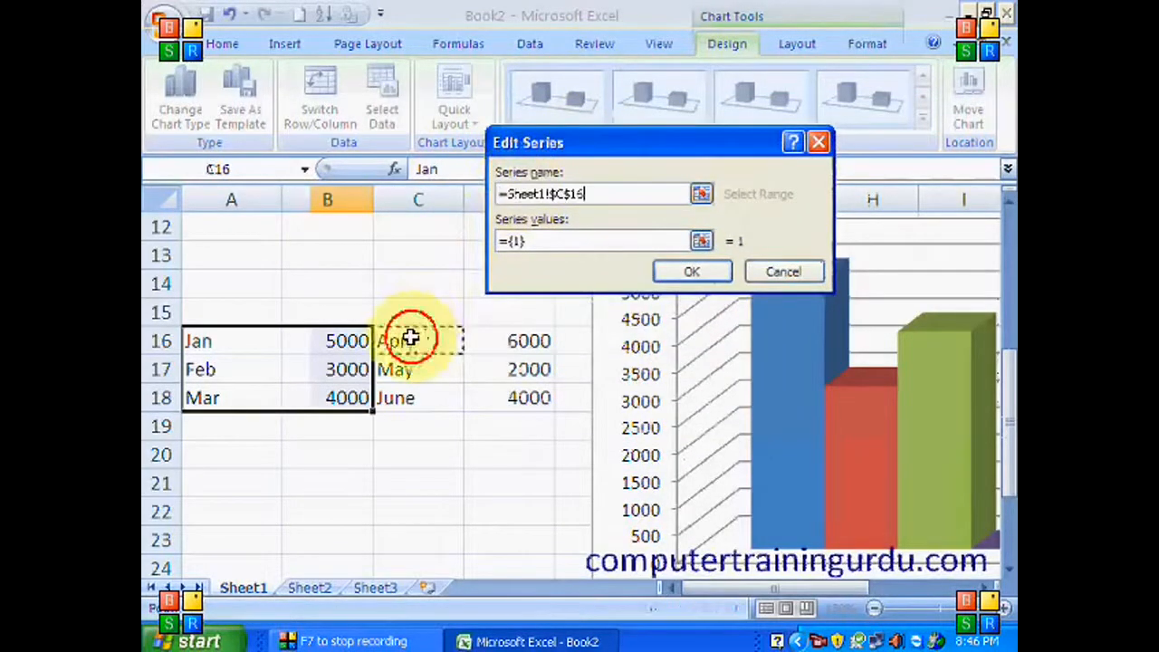
pyautogui.click(544, 241)
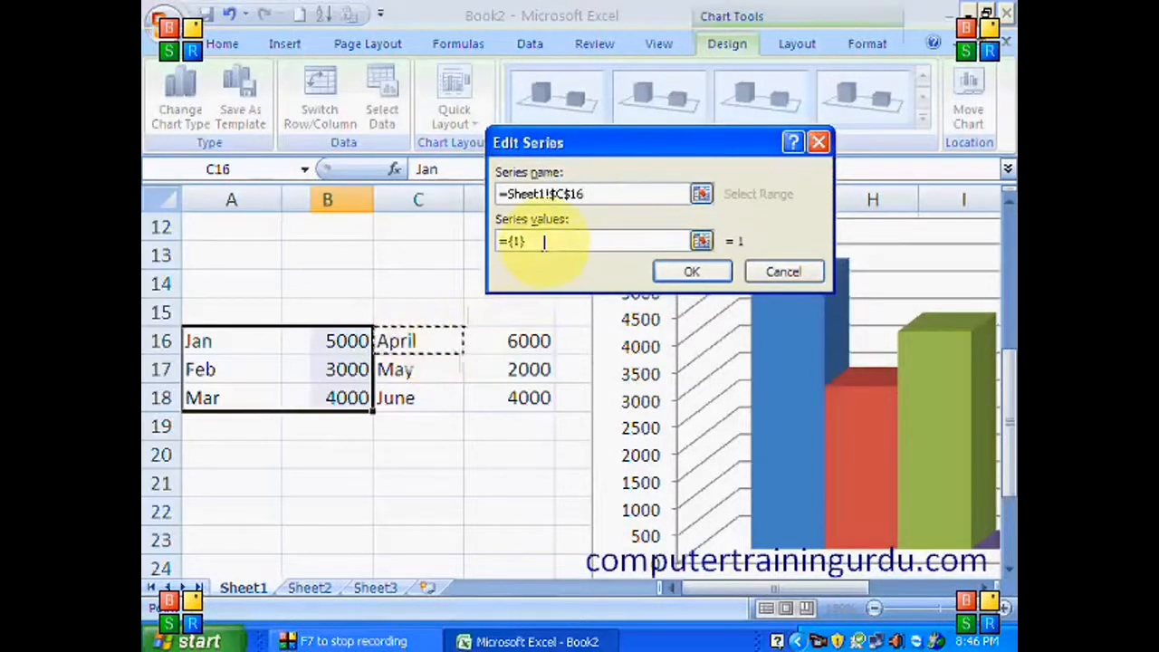
pyautogui.press('BackSpace')
pyautogui.press('BackSpace')
pyautogui.press('BackSpace')
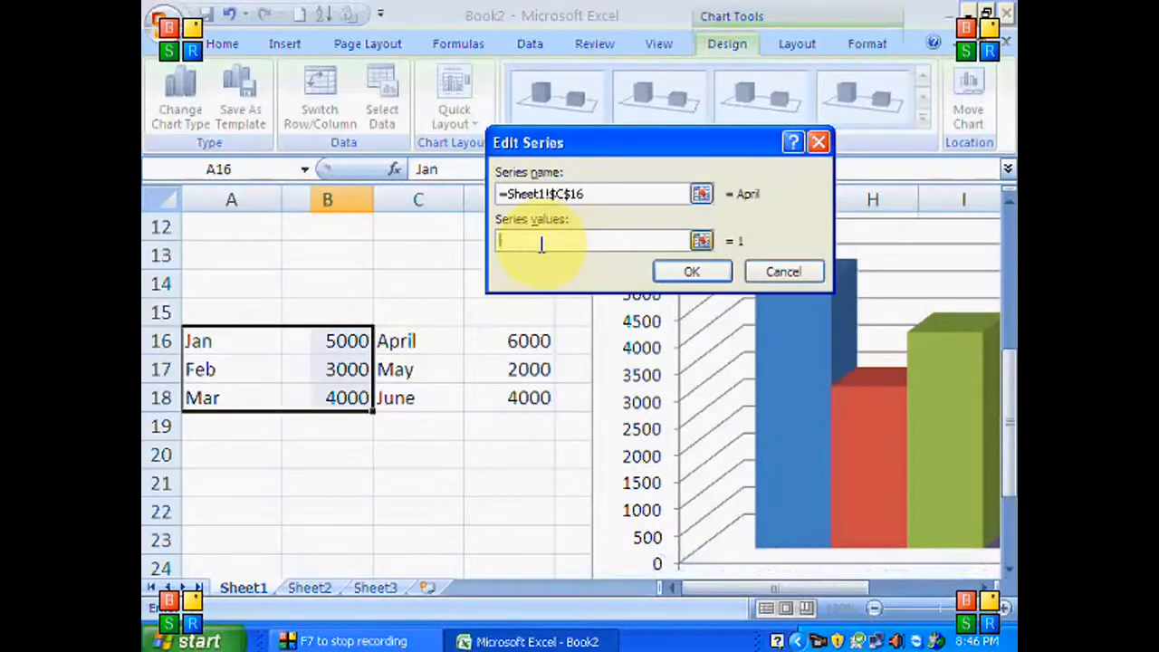
pyautogui.click(503, 343)
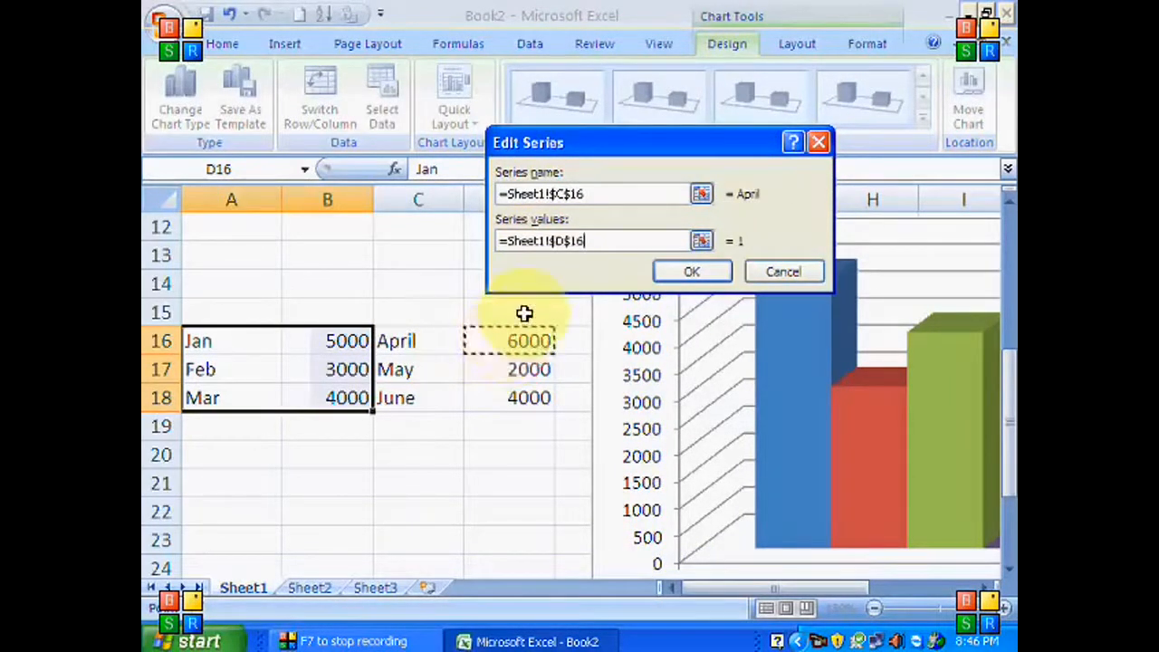
pyautogui.click(690, 272)
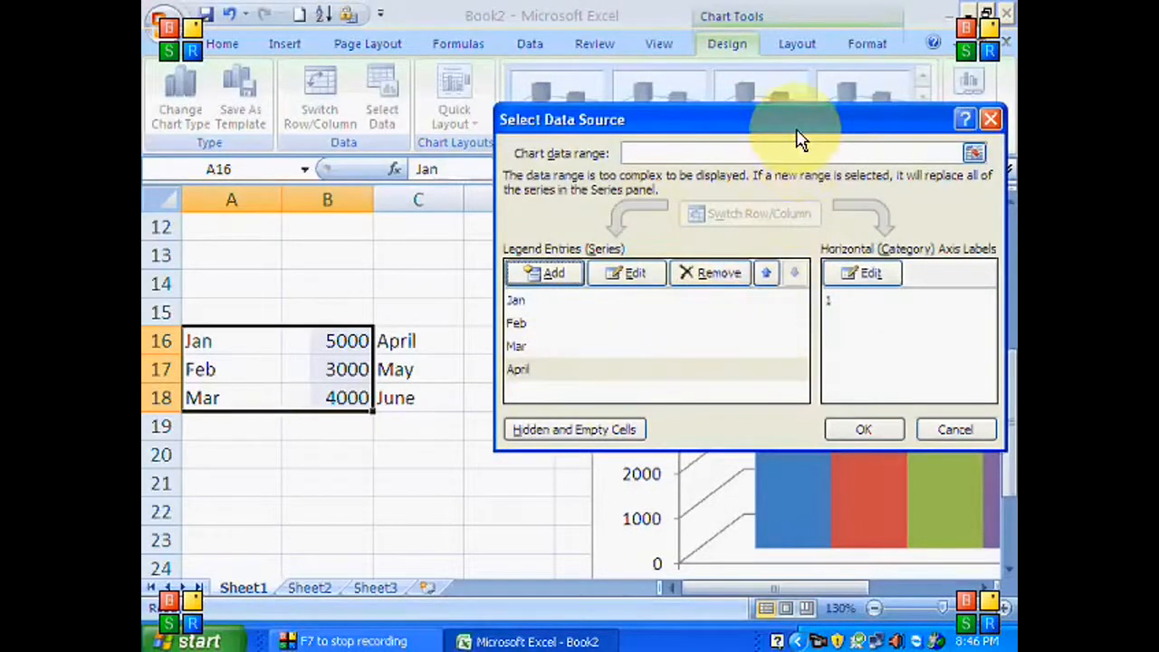
pyautogui.moveTo(795, 129); pyautogui.dragTo(686, 55)
pyautogui.click(759, 355)
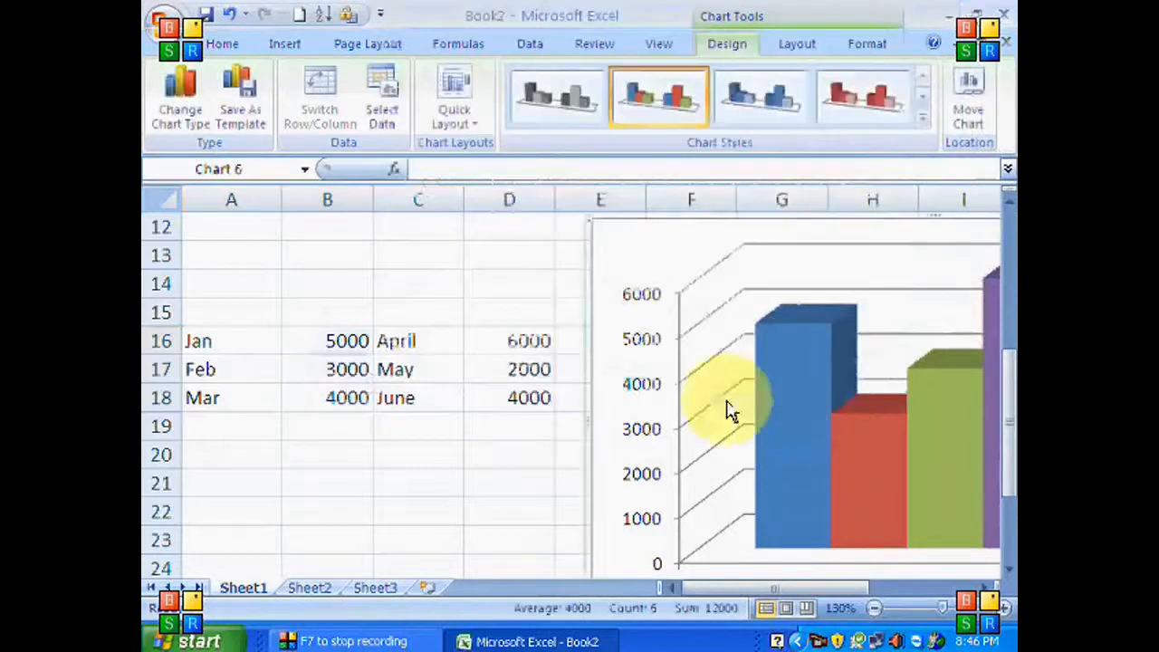
# - Add a May series to the chart's data source with its name from C17 and its value from D17
pyautogui.click(607, 285)
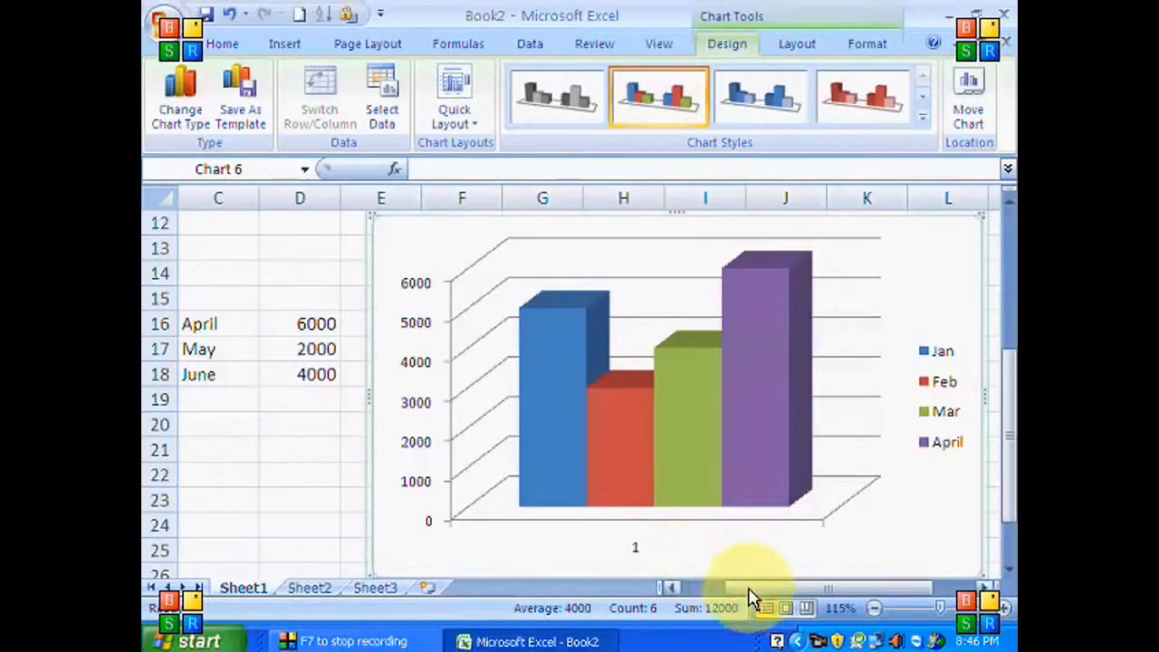
pyautogui.moveTo(751, 588); pyautogui.dragTo(714, 591)
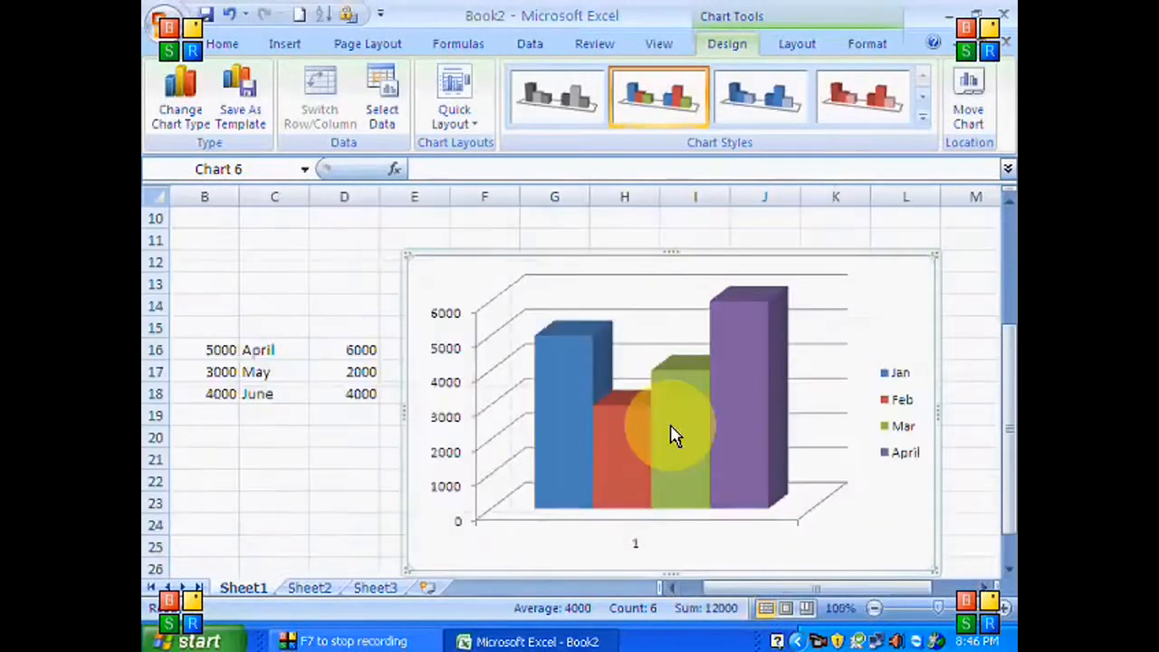
pyautogui.keyDown('ctrl'); pyautogui.scroll(-1, 673, 437); pyautogui.keyUp('ctrl')
pyautogui.click(675, 589)
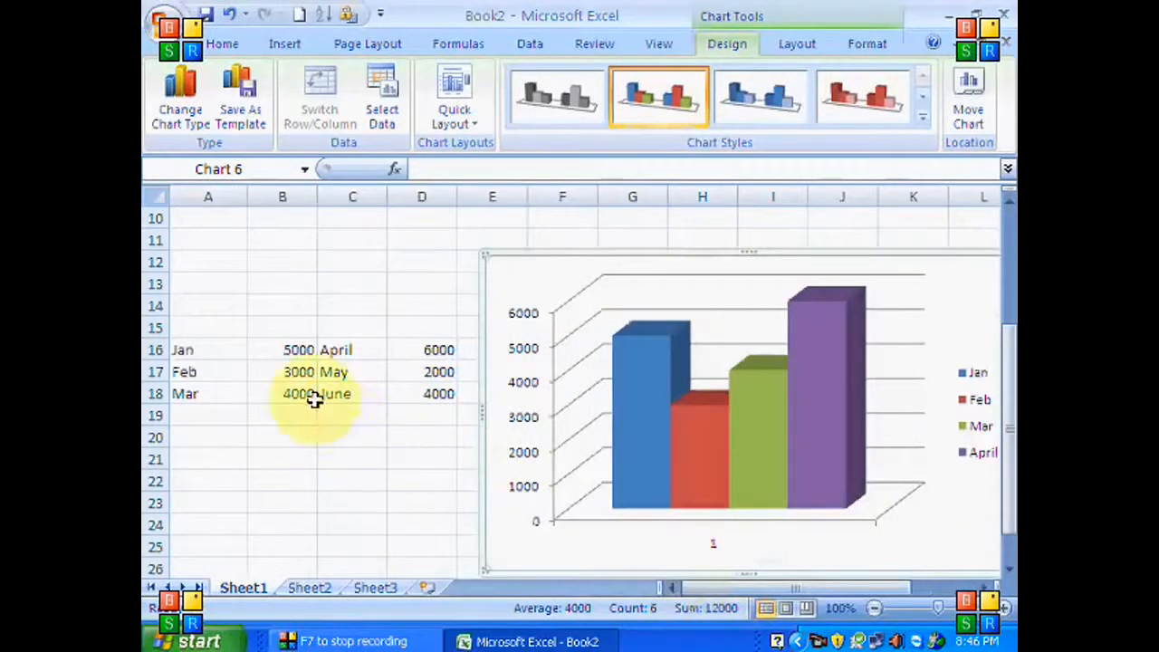
pyautogui.click(385, 122)
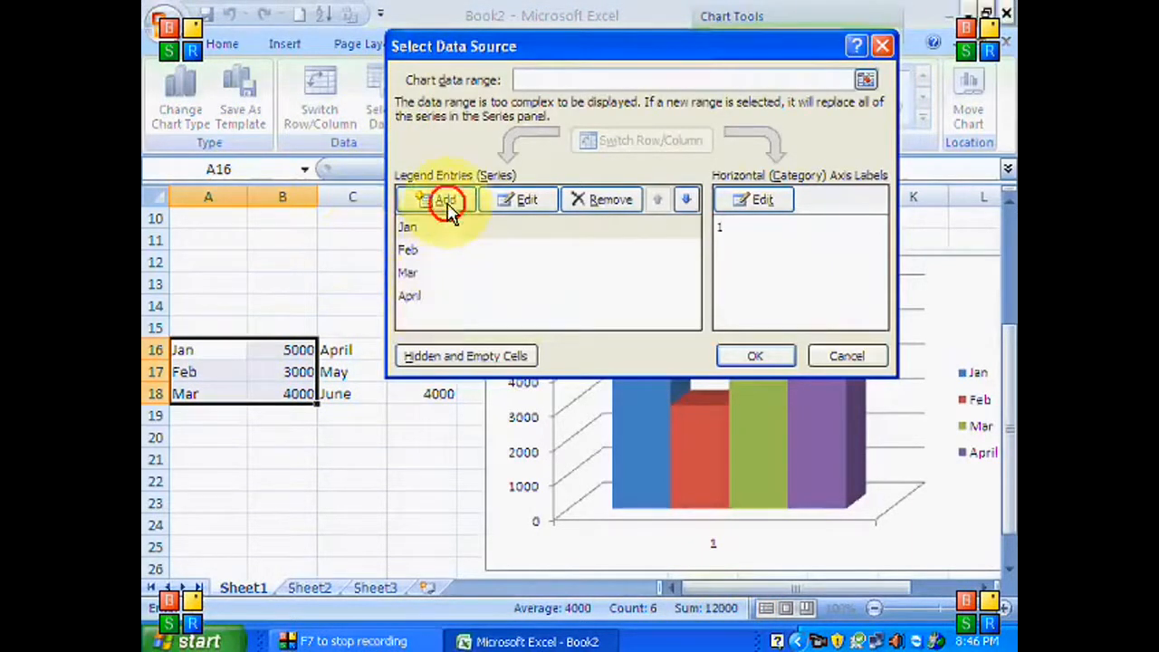
pyautogui.click(441, 201)
pyautogui.click(363, 370)
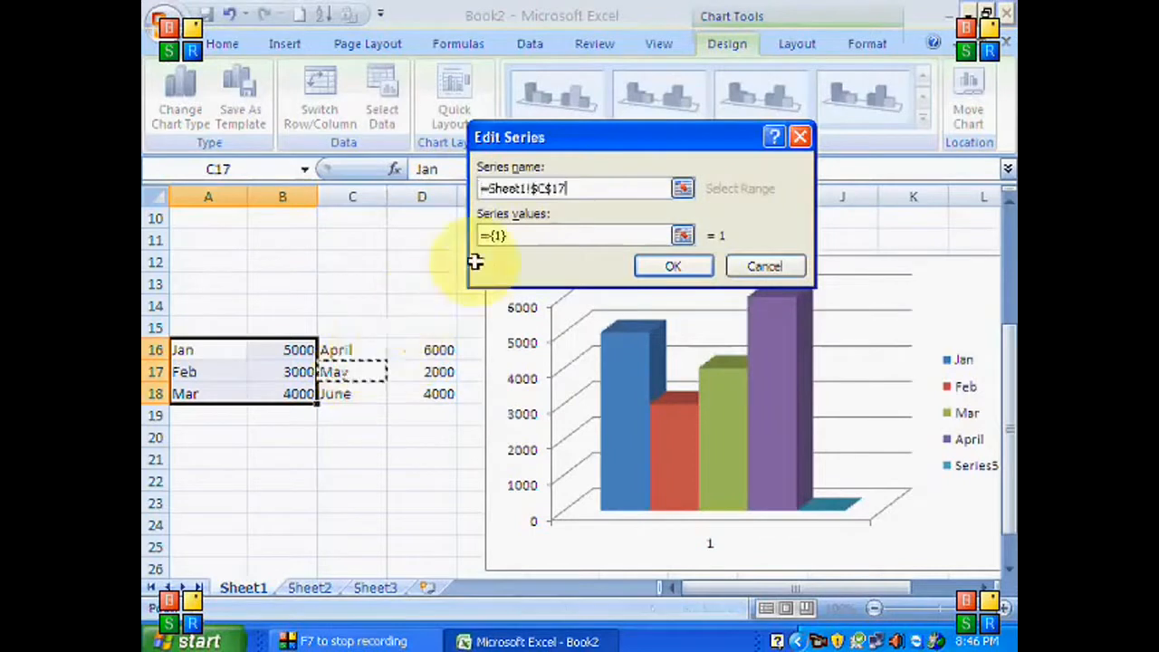
pyautogui.click(526, 235)
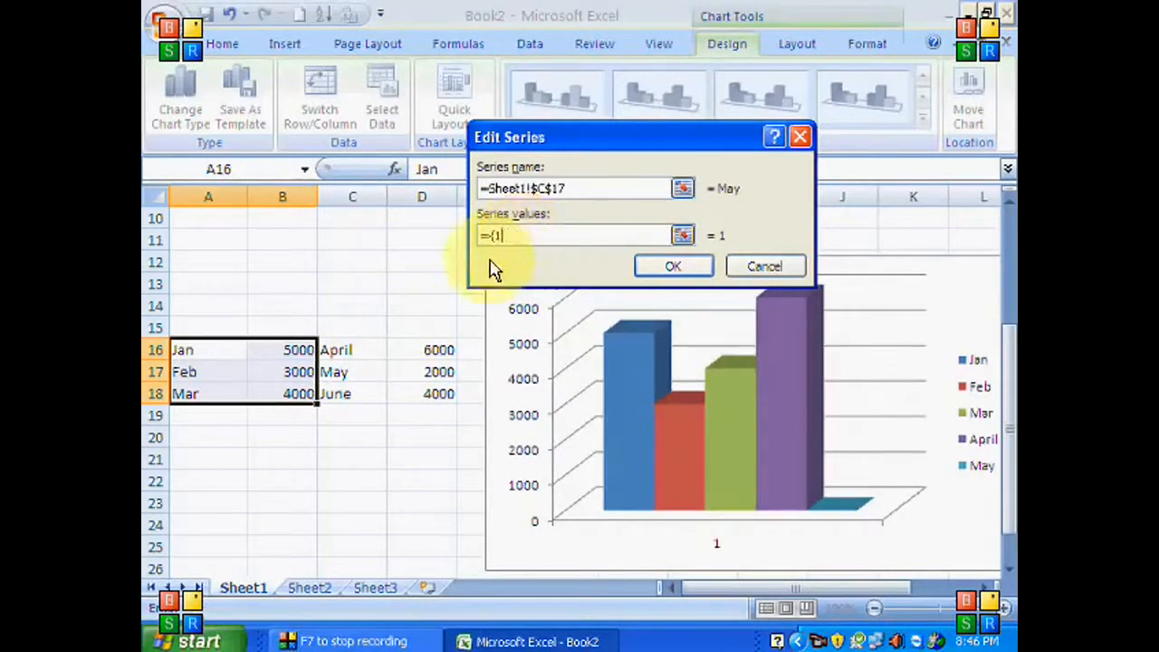
pyautogui.press('BackSpace')
pyautogui.press('BackSpace')
pyautogui.press('BackSpace')
pyautogui.press('BackSpace')
pyautogui.click(437, 371)
pyautogui.click(670, 266)
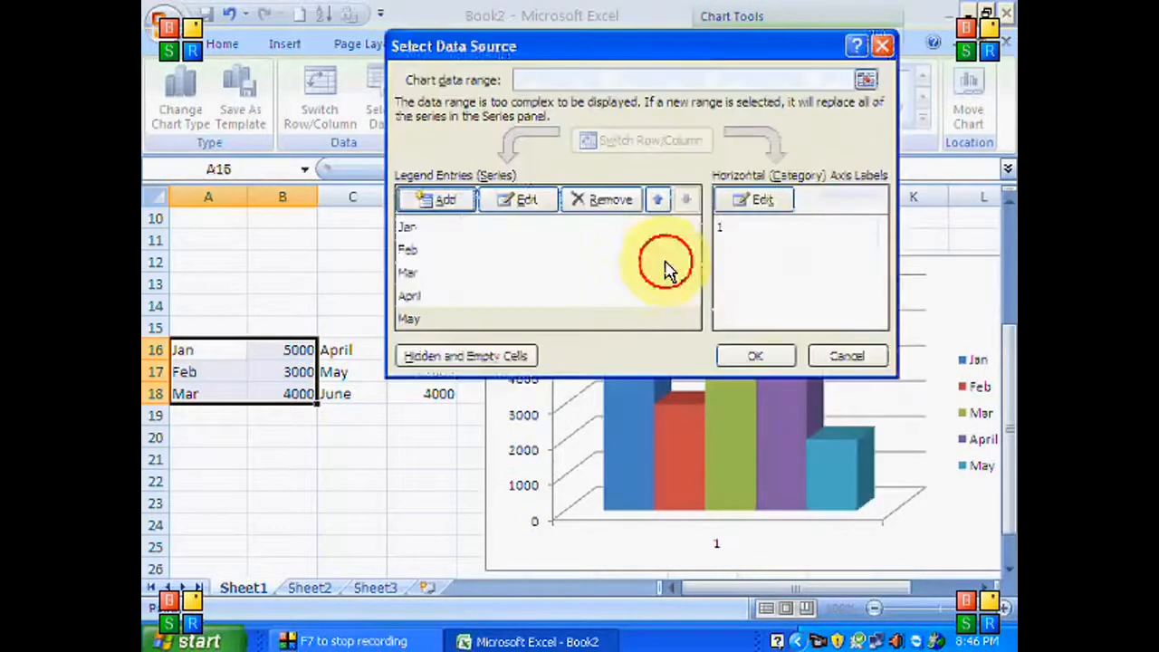
# - Add a June series with its name from C18 and its value from D18, and apply the data source
pyautogui.click(441, 201)
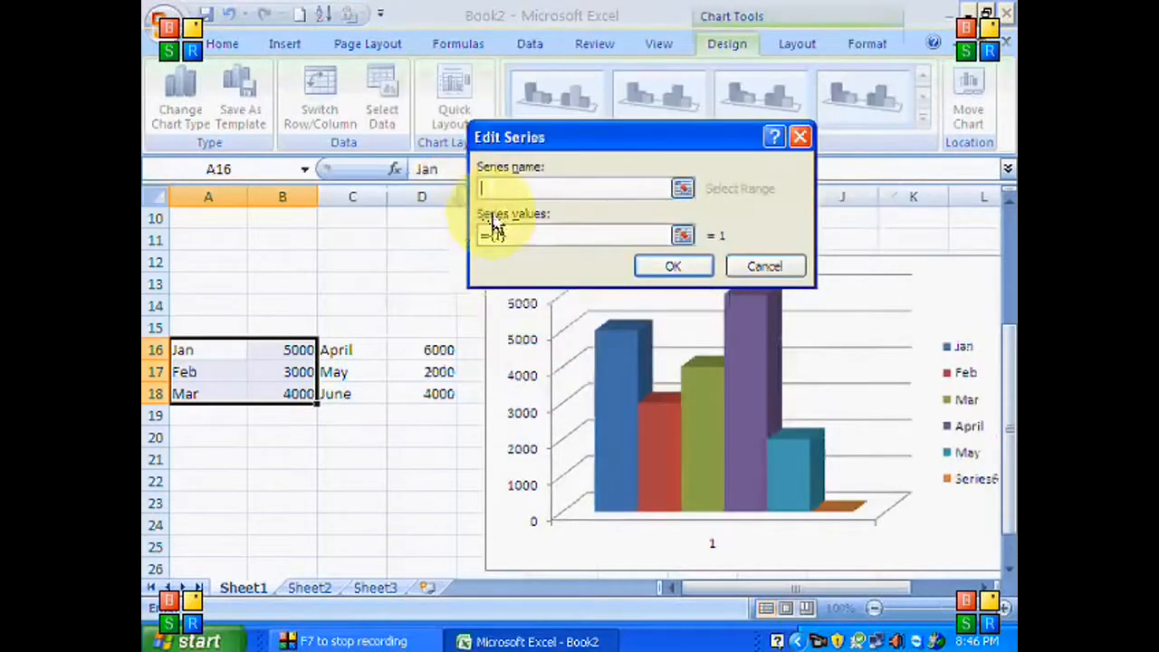
pyautogui.click(369, 390)
pyautogui.click(531, 234)
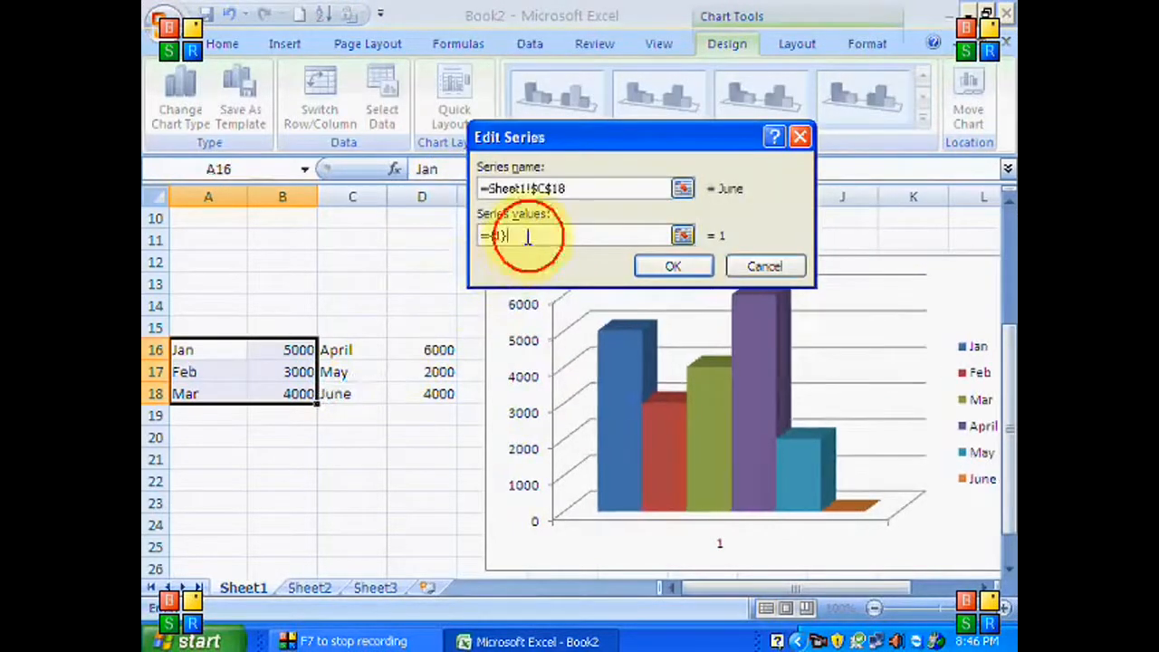
pyautogui.press('BackSpace')
pyautogui.press('BackSpace')
pyautogui.press('BackSpace')
pyautogui.press('BackSpace')
pyautogui.click(438, 393)
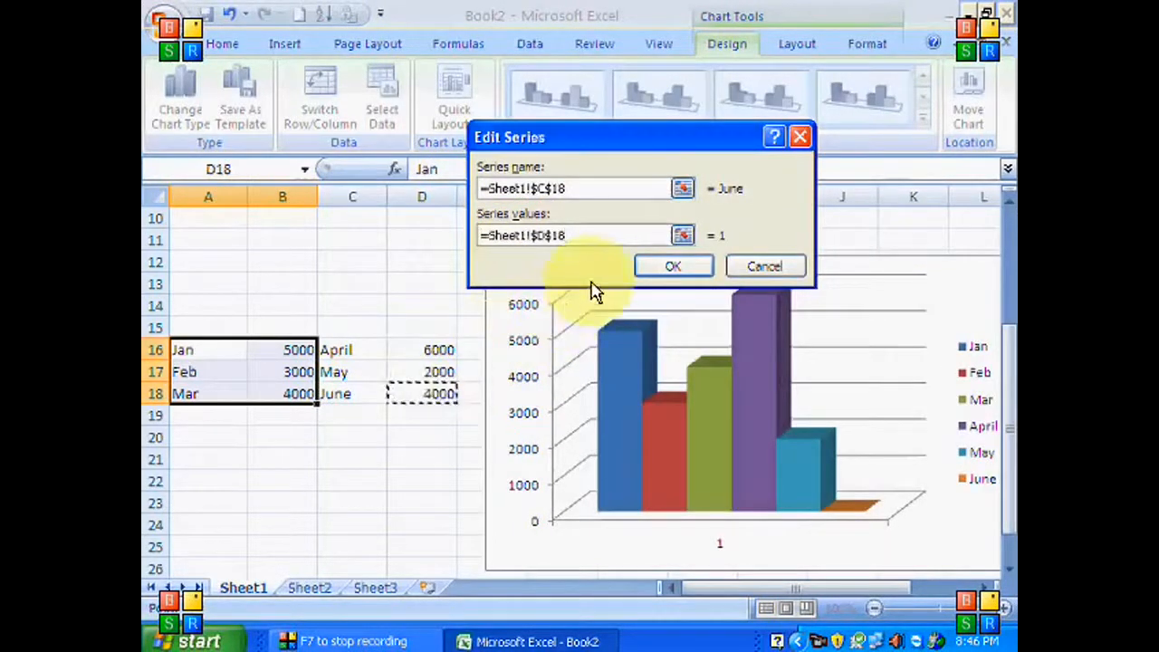
pyautogui.click(667, 270)
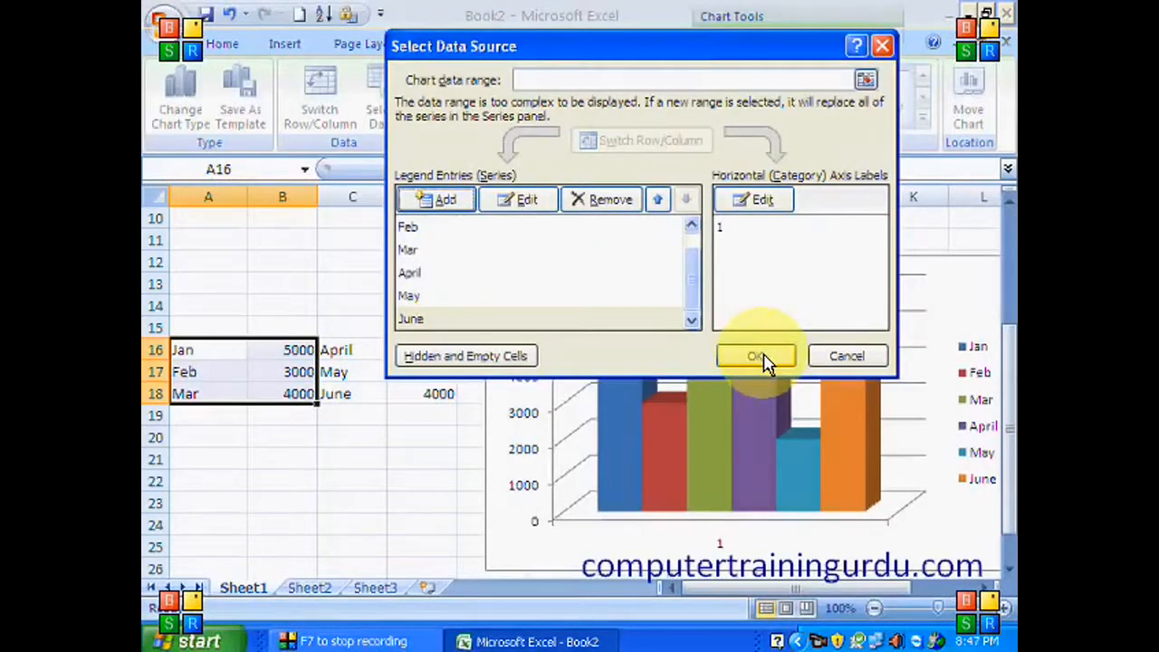
pyautogui.click(757, 356)
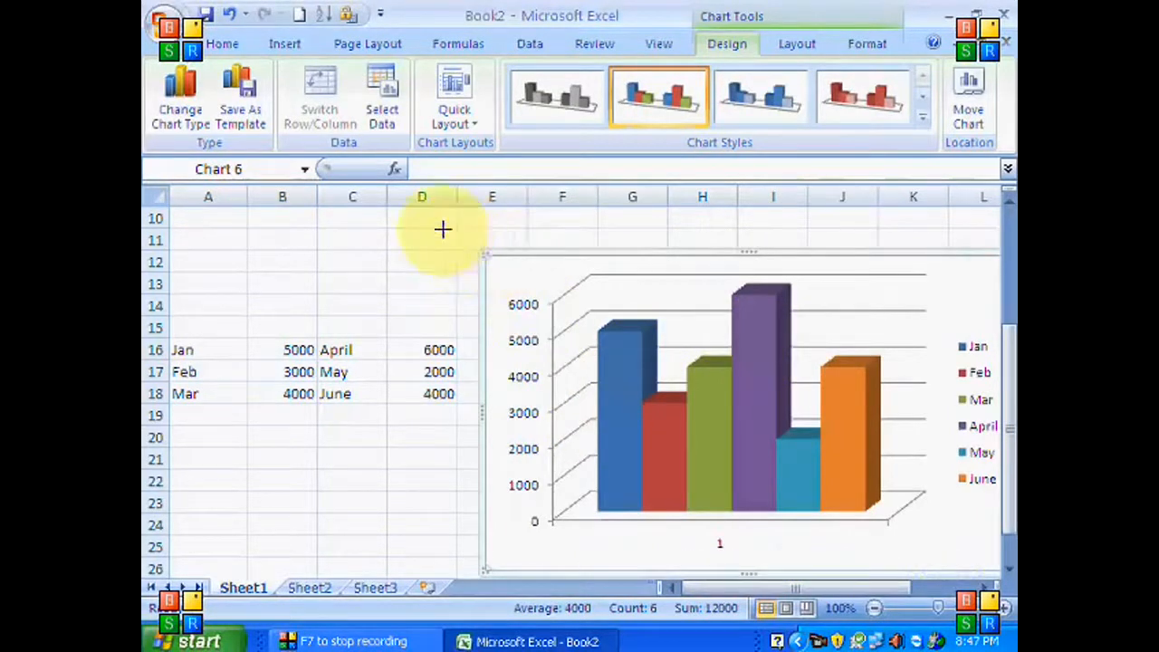
# - Enlarge the chart from its upper-left corner so that it starts in column C at the top of row 11
pyautogui.moveTo(442, 229); pyautogui.dragTo(441, 228)
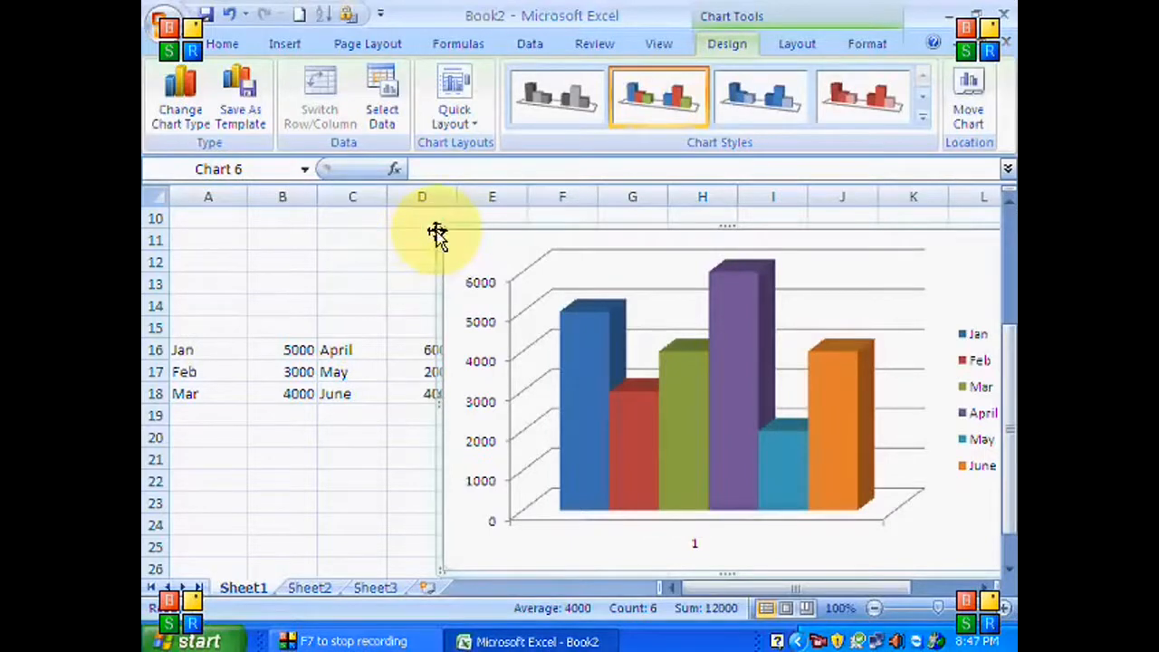
pyautogui.scroll(3, 412, 217)
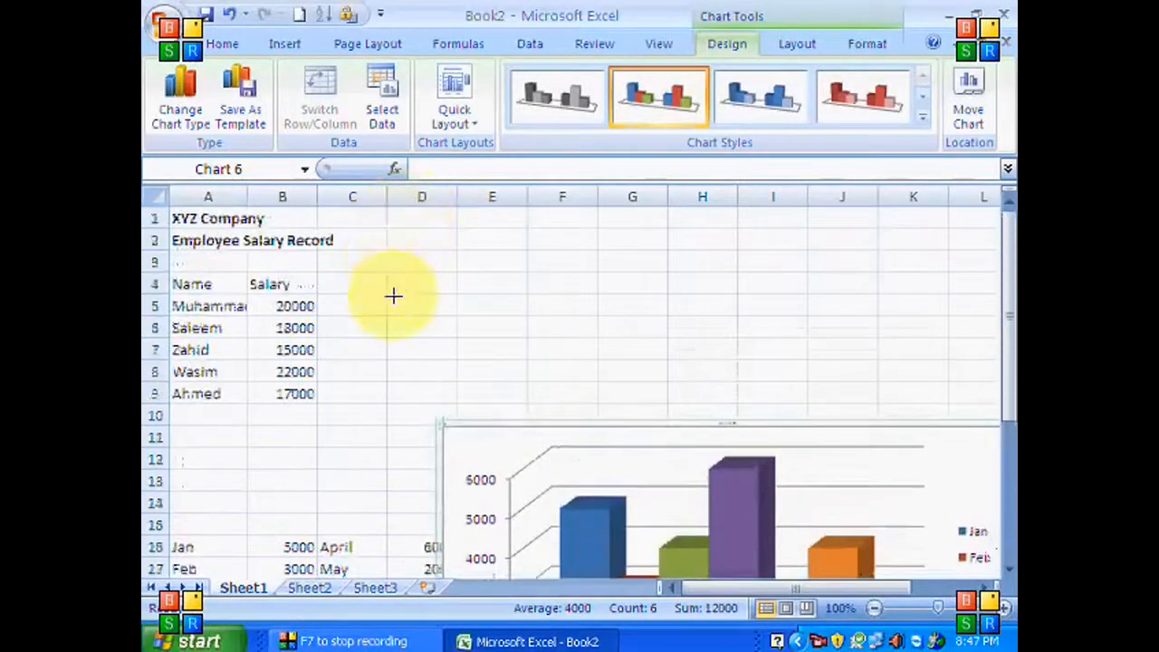
pyautogui.moveTo(379, 413); pyautogui.dragTo(371, 425)
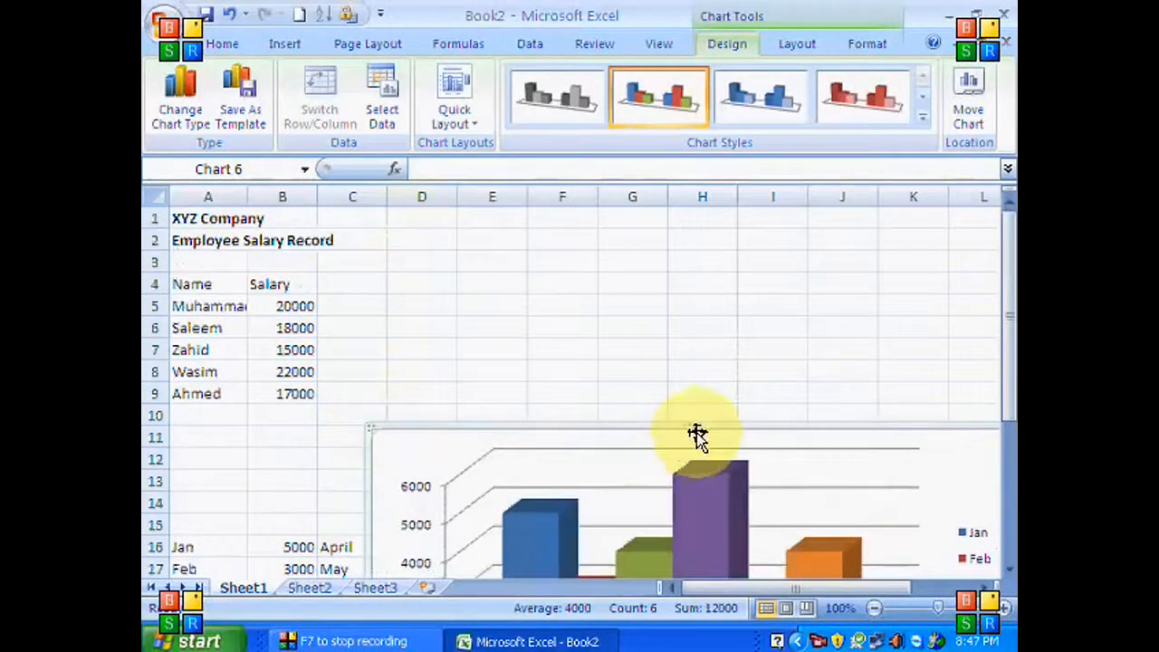
pyautogui.scroll(-2, 696, 435)
pyautogui.scroll(1, 695, 433)
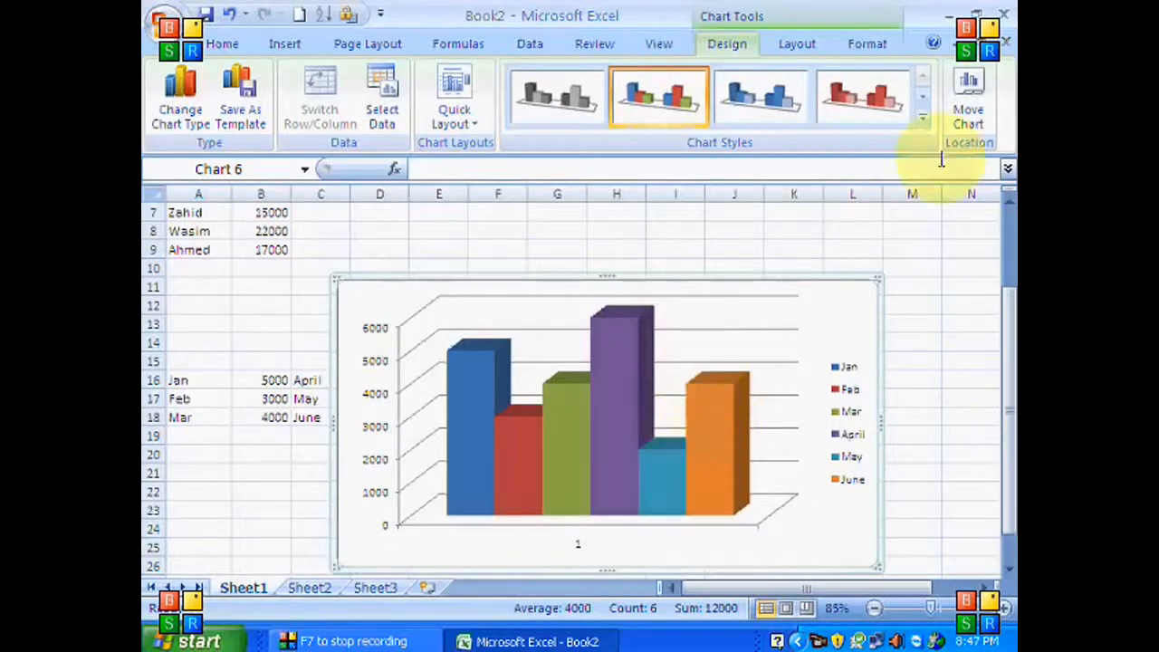
# - Move the chart out of Sheet1 onto its own new chart sheet
pyautogui.click(967, 113)
pyautogui.click(539, 171)
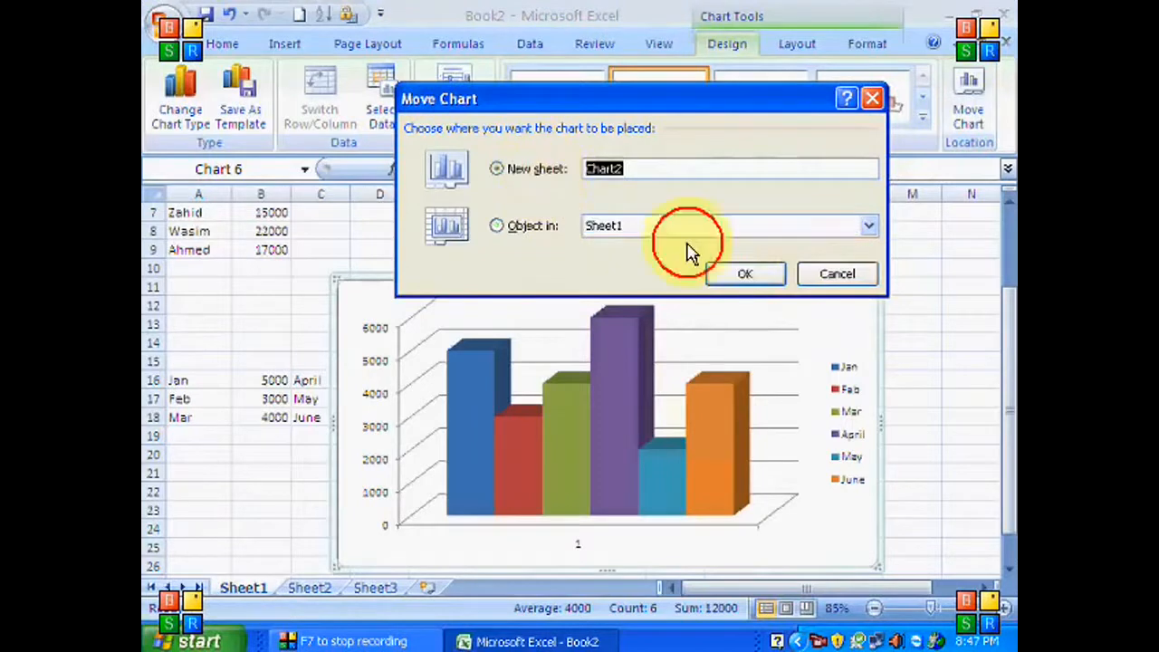
pyautogui.click(745, 273)
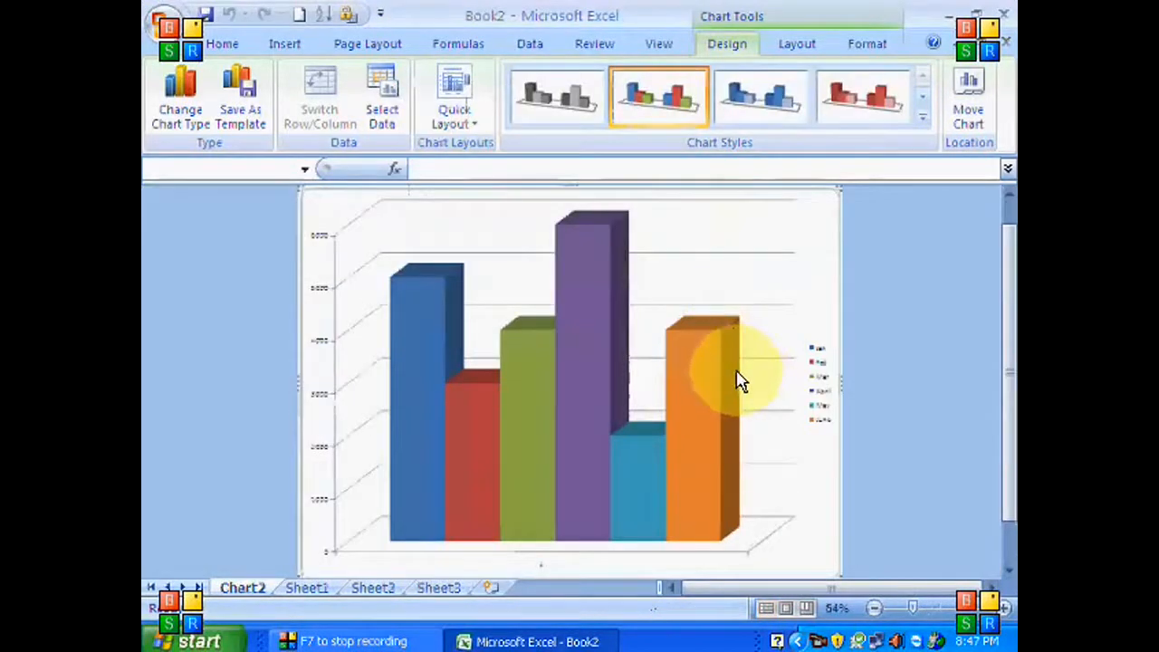
pyautogui.click(964, 118)
pyautogui.click(828, 276)
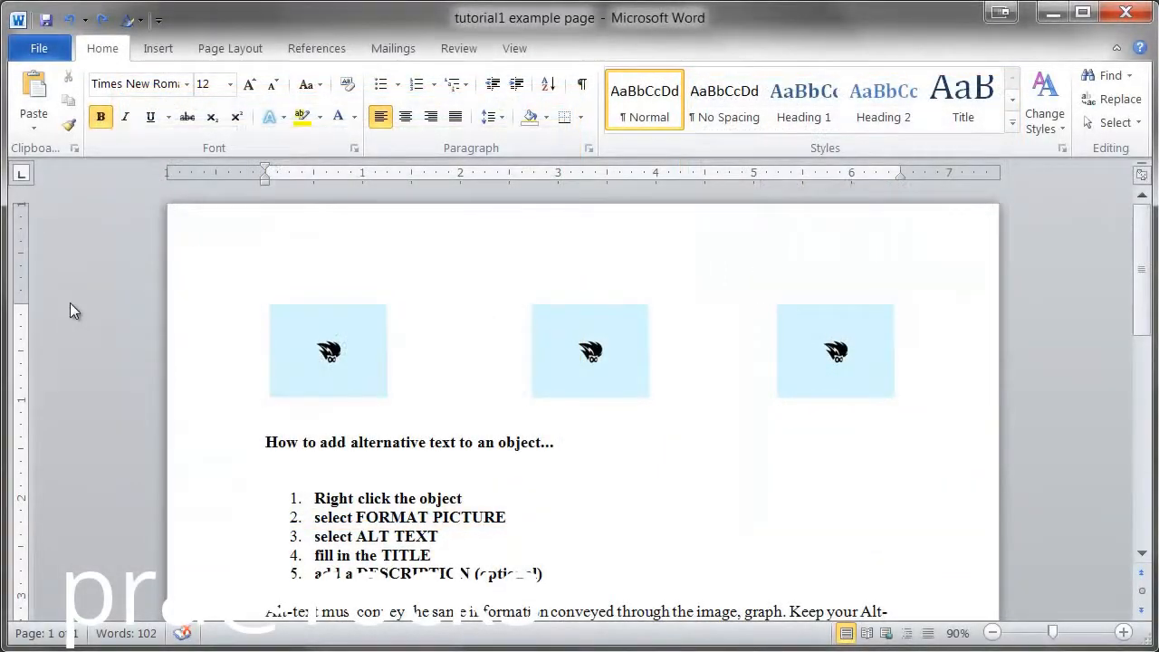
# - In the Word document "tutorial1 example page", run the accessibility check and expand the Missing Alt Text errors
pyautogui.click(51, 50)
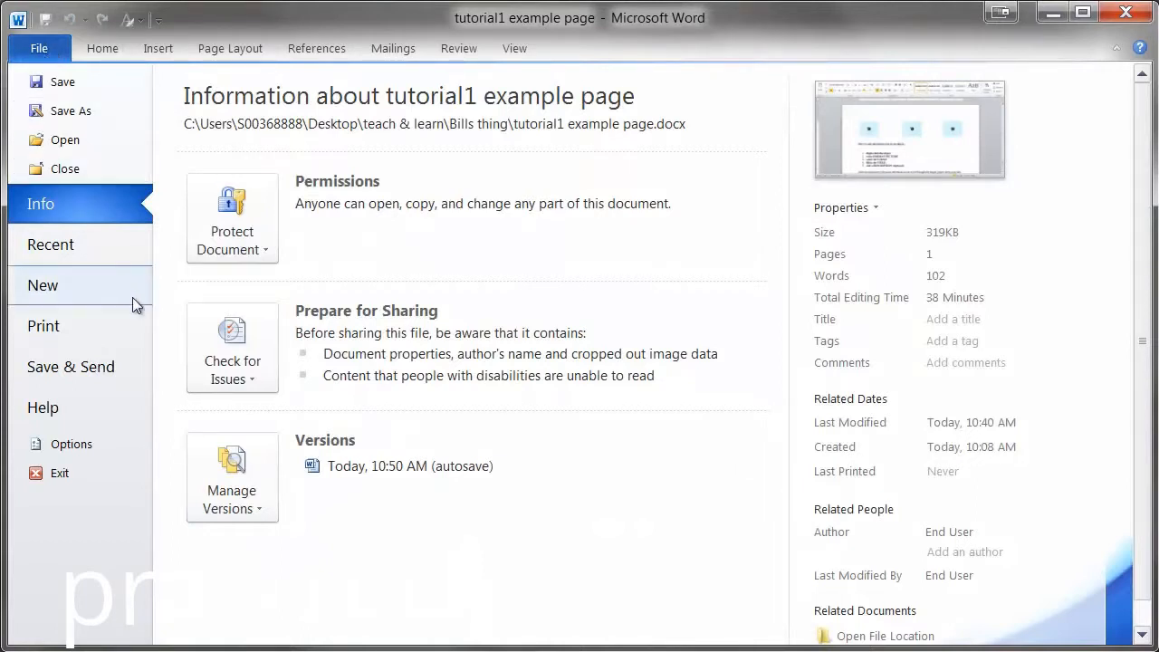
pyautogui.click(266, 365)
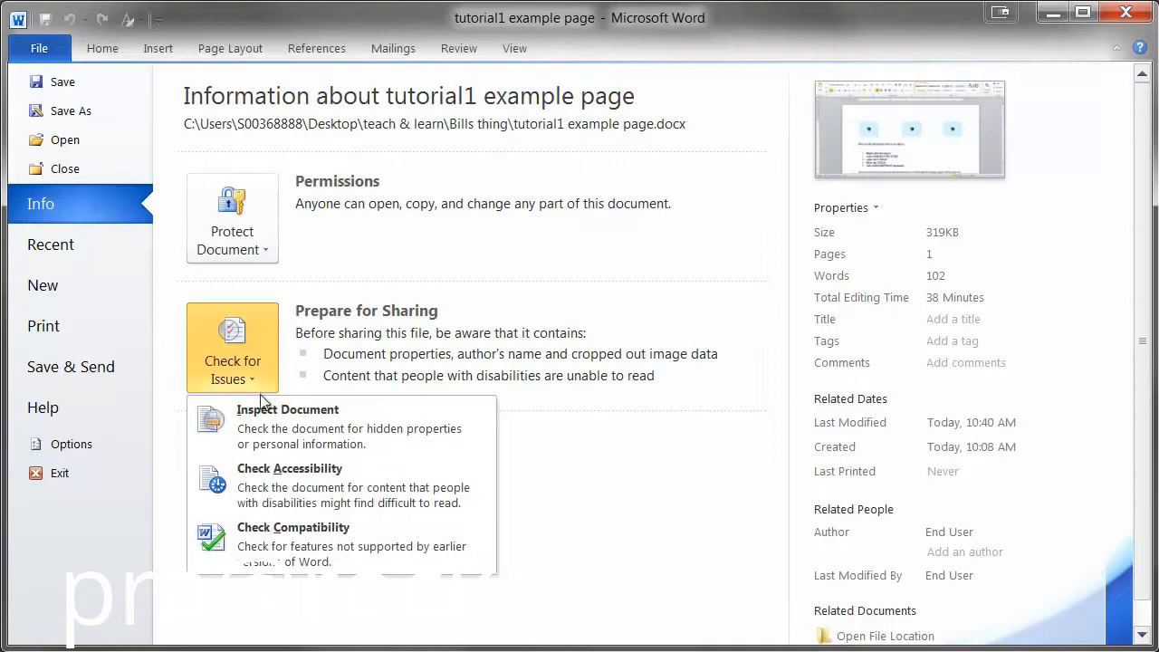
pyautogui.click(304, 477)
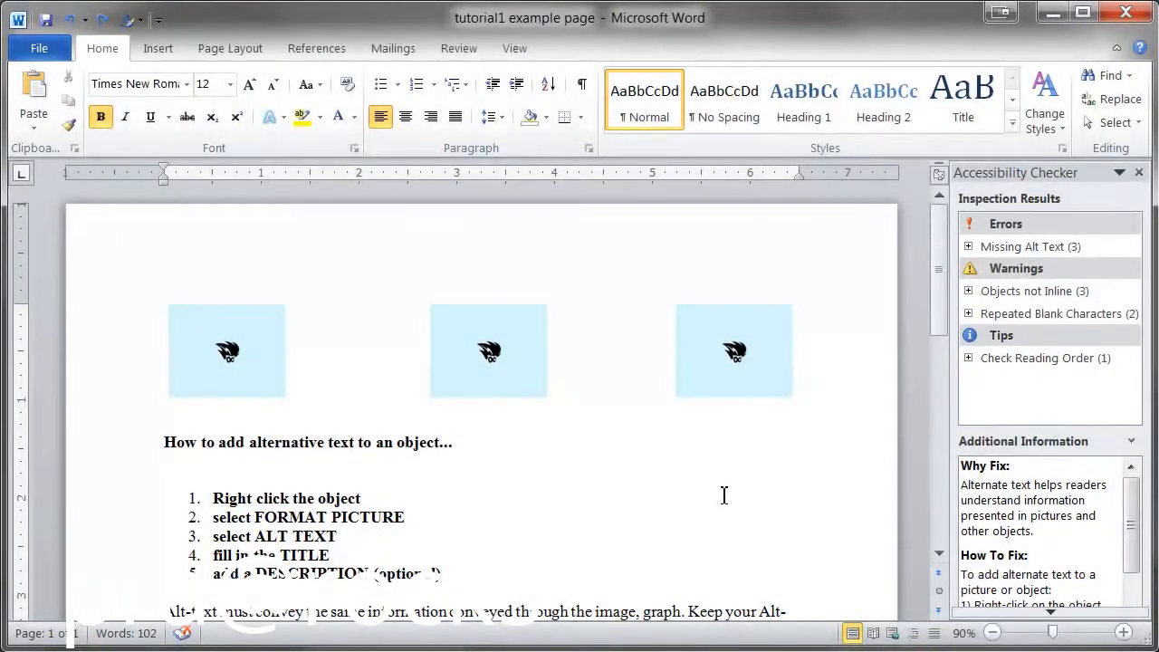
pyautogui.click(968, 247)
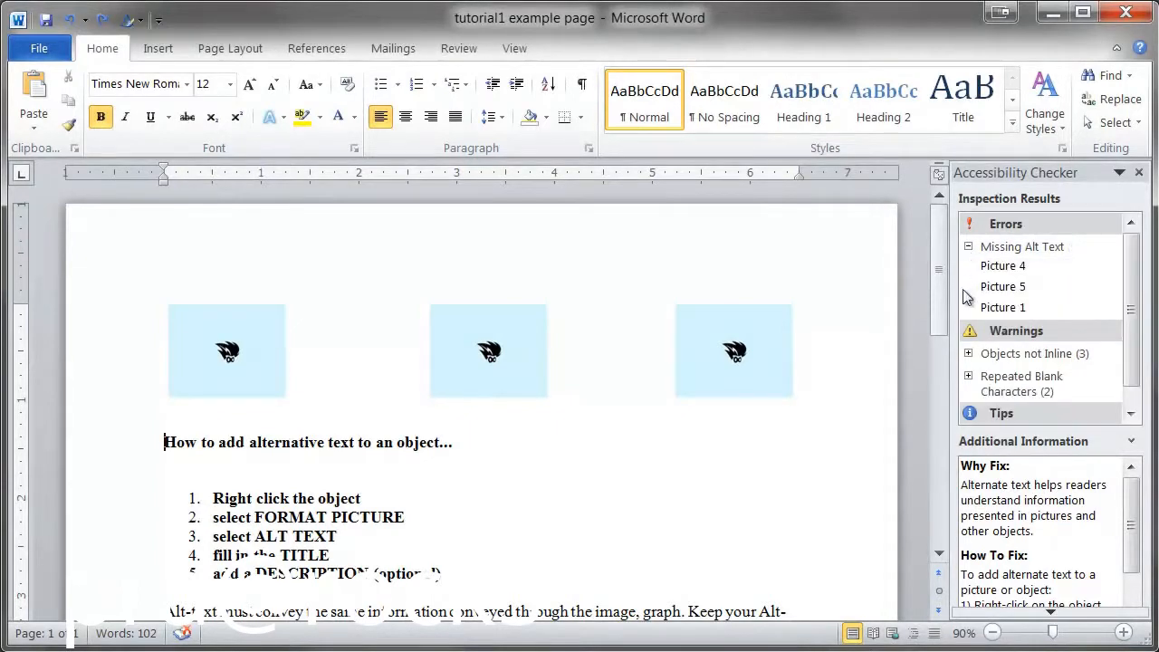
# - Expand the Objects not Inline warnings in the accessibility results and review the listed errors, warnings and tips
pyautogui.click(968, 353)
pyautogui.click(1001, 373)
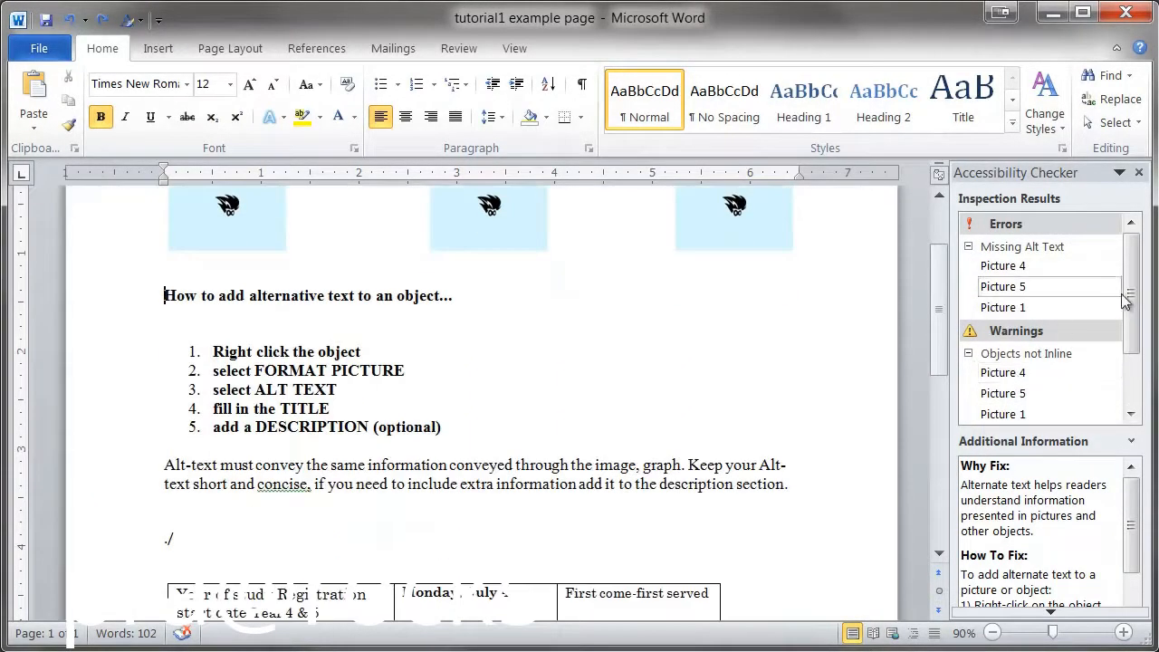
pyautogui.moveTo(944, 319); pyautogui.dragTo(945, 254)
pyautogui.moveTo(1131, 251); pyautogui.dragTo(1132, 313)
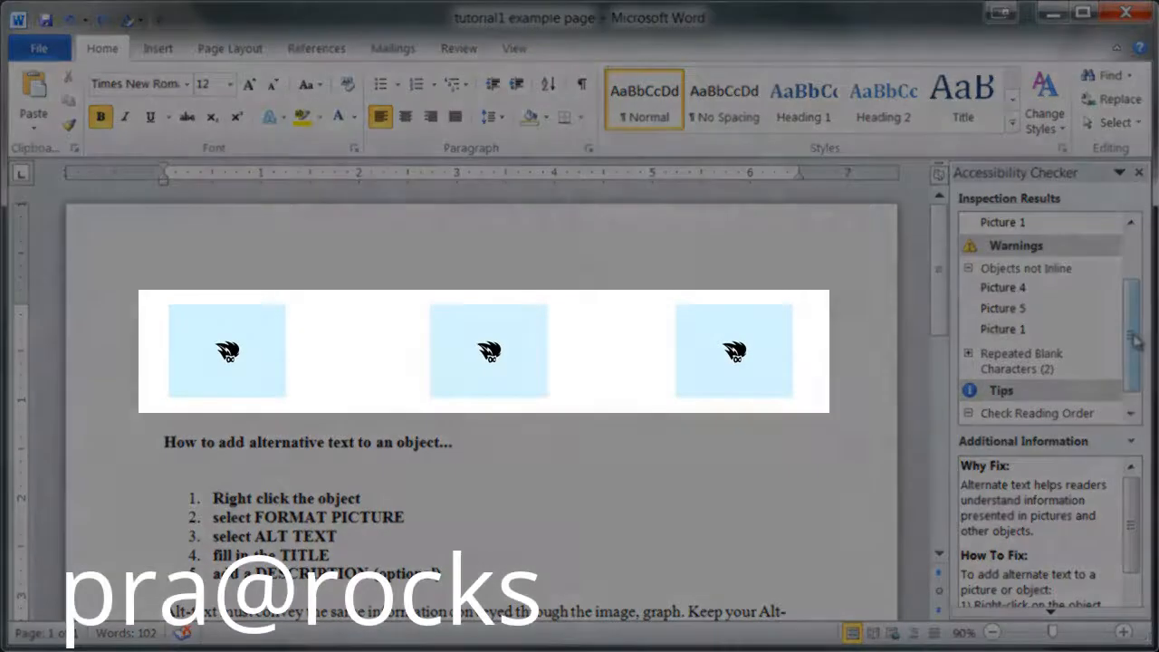
pyautogui.scroll(3, 1136, 339)
# - Locate Picture 4, Picture 5 and Picture 1 from the Missing Alt Text errors and read the instructions for fixing them
pyautogui.click(1012, 269)
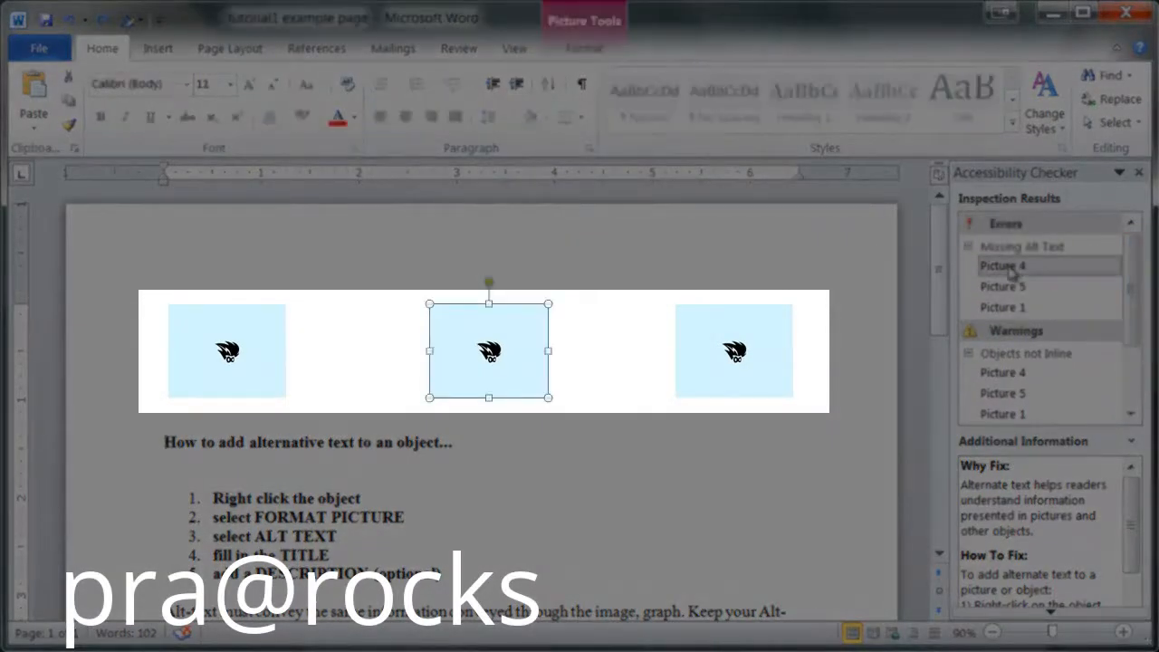
pyautogui.click(1014, 287)
pyautogui.click(1009, 308)
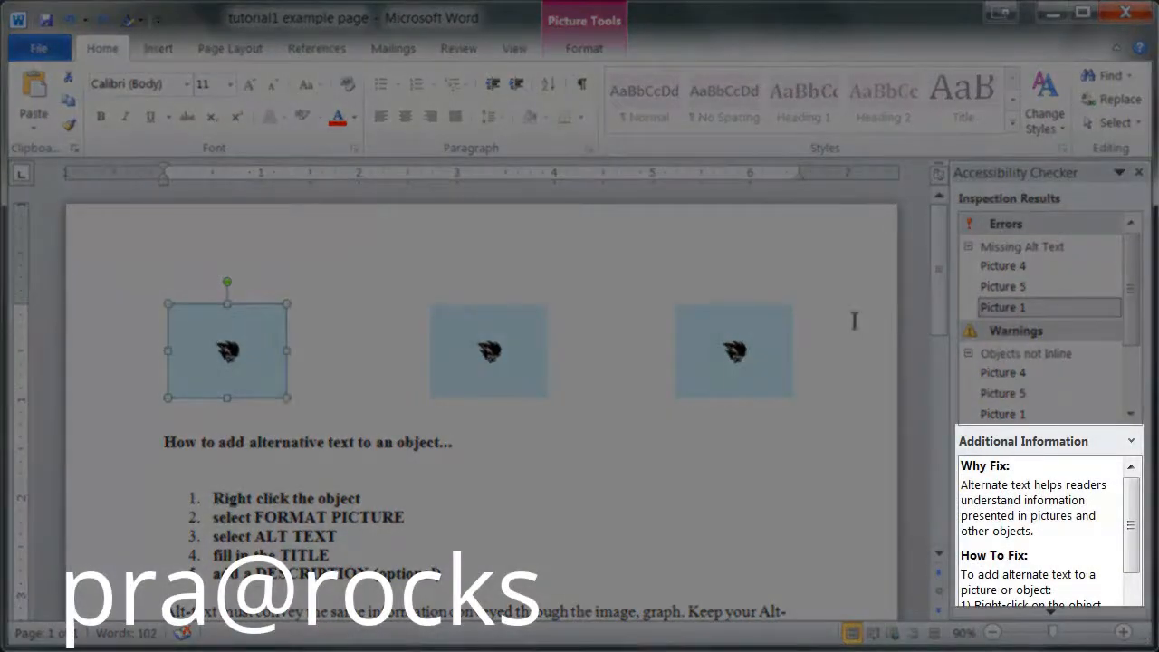
pyautogui.click(1131, 546)
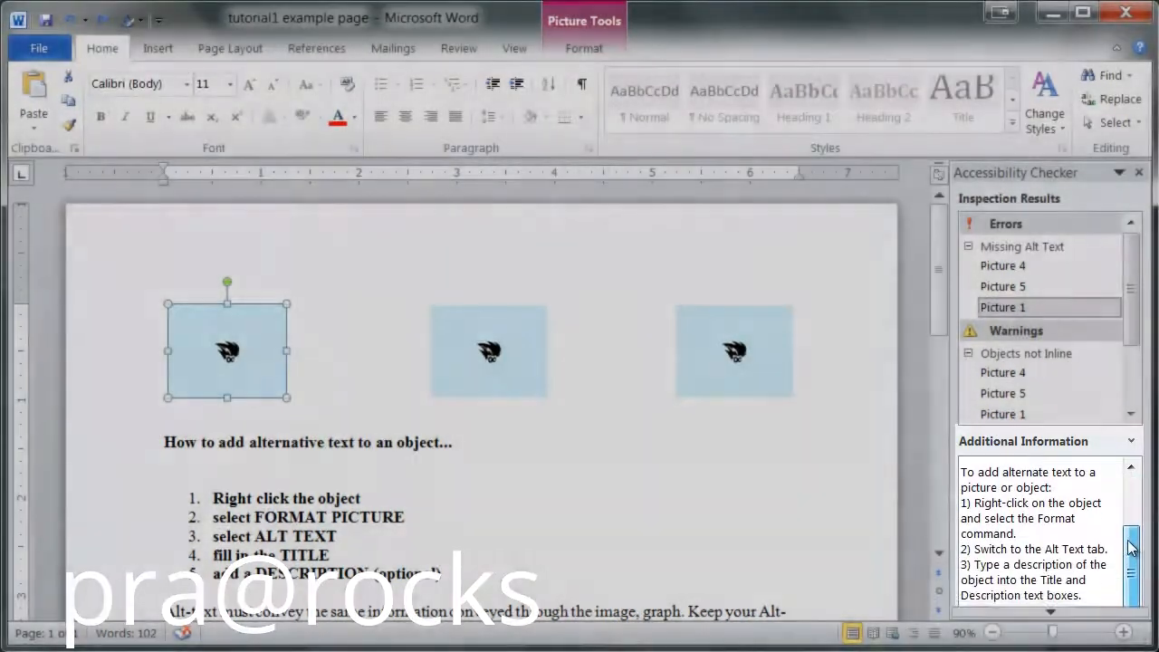
pyautogui.moveTo(1130, 546); pyautogui.dragTo(1131, 506)
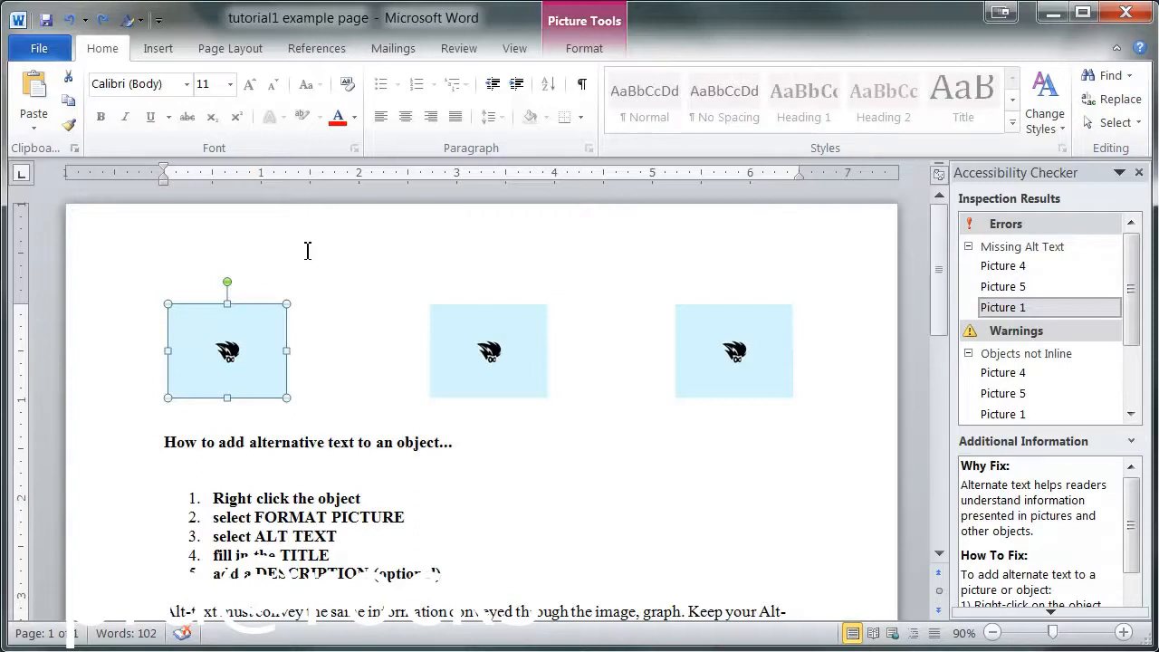
# - Give Picture 1, the first picture in the row, alt text with the title "title" and the description "description"
pyautogui.rightClick(258, 329)
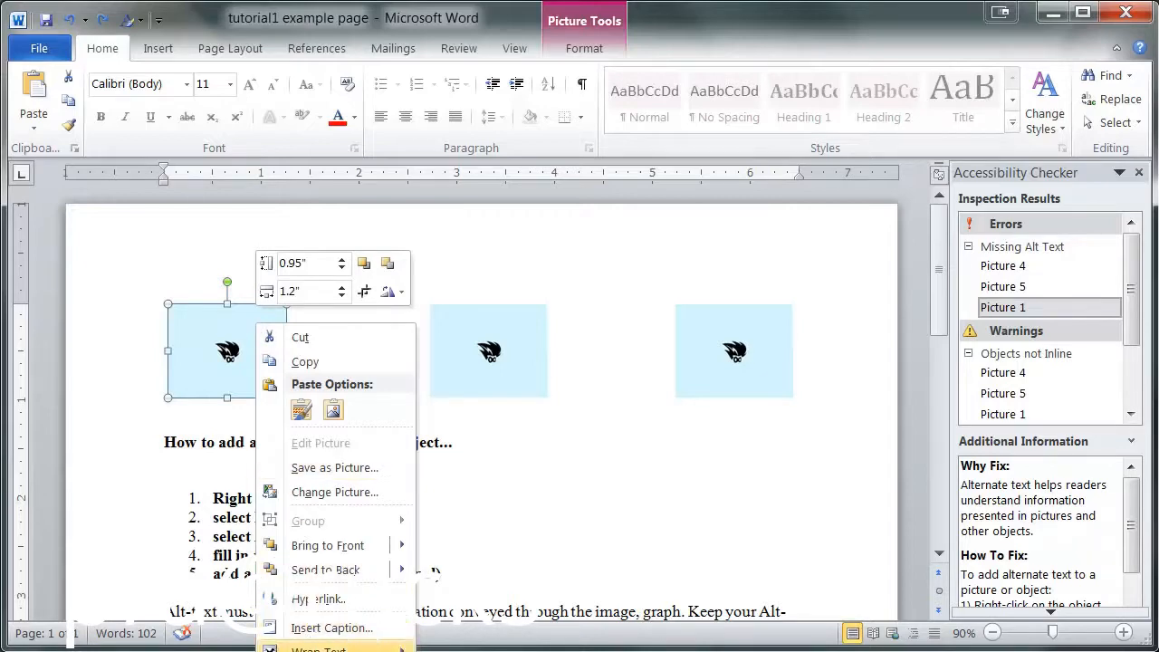
pyautogui.click(328, 647)
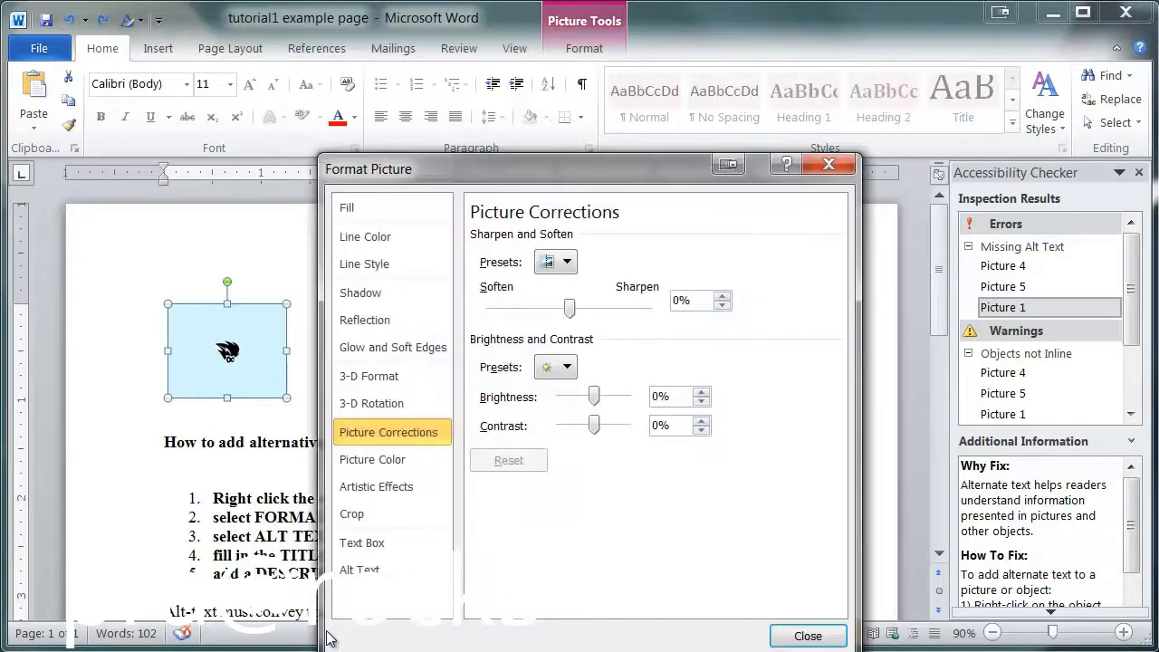
pyautogui.click(361, 569)
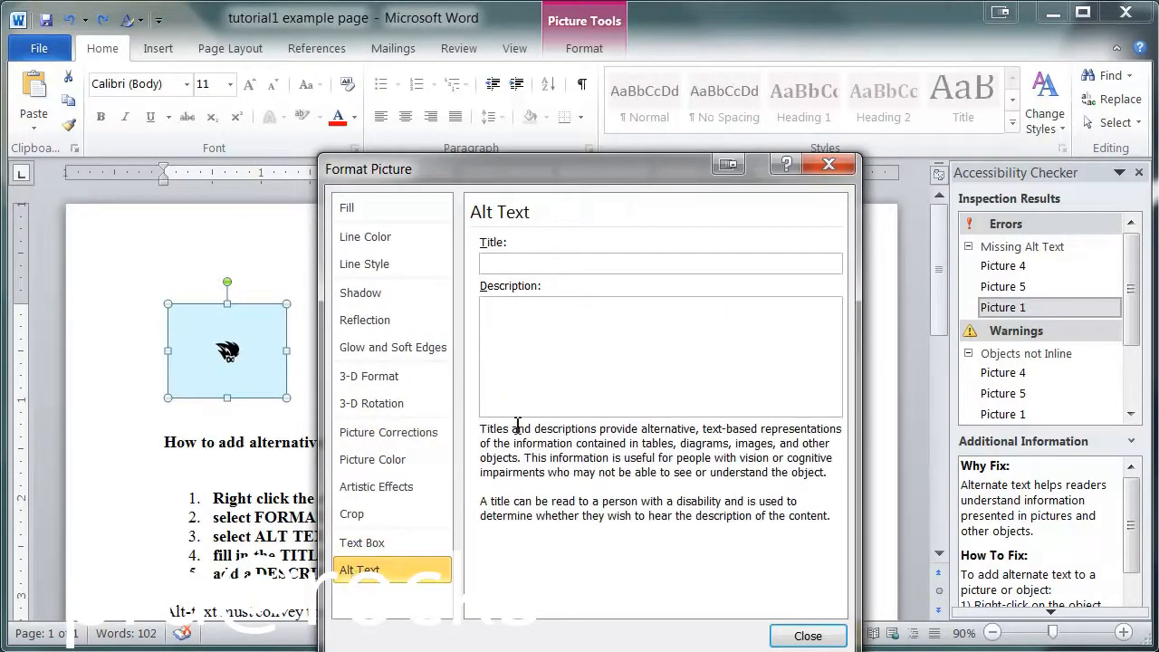
pyautogui.click(604, 264)
pyautogui.write('title')
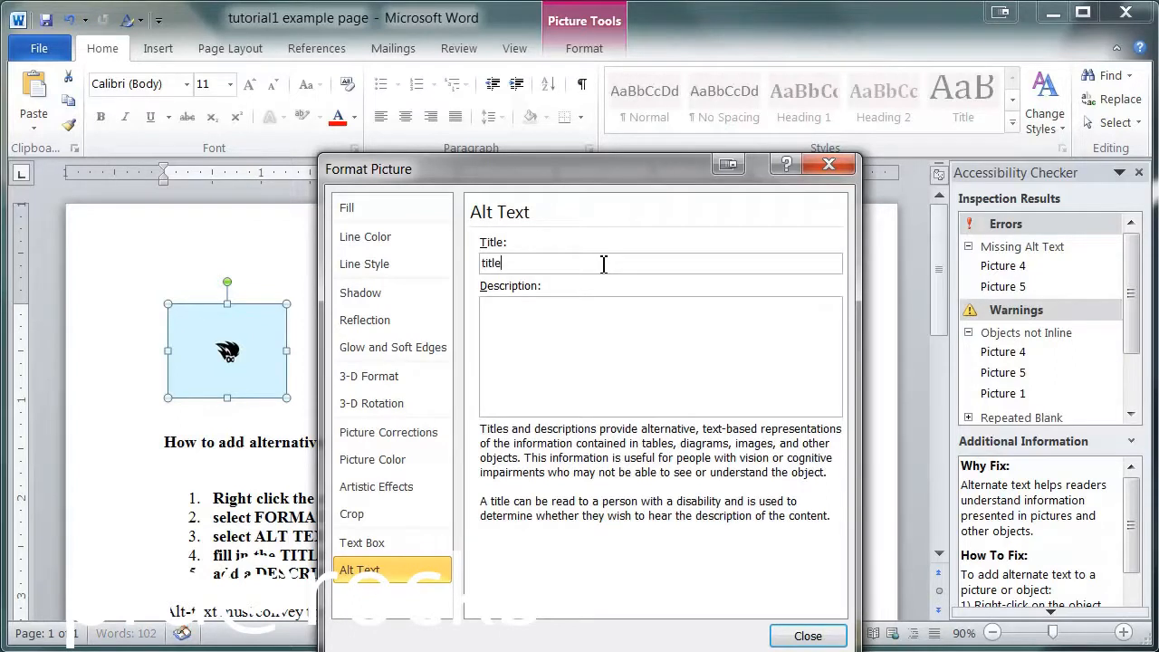
pyautogui.click(600, 331)
pyautogui.write('description')
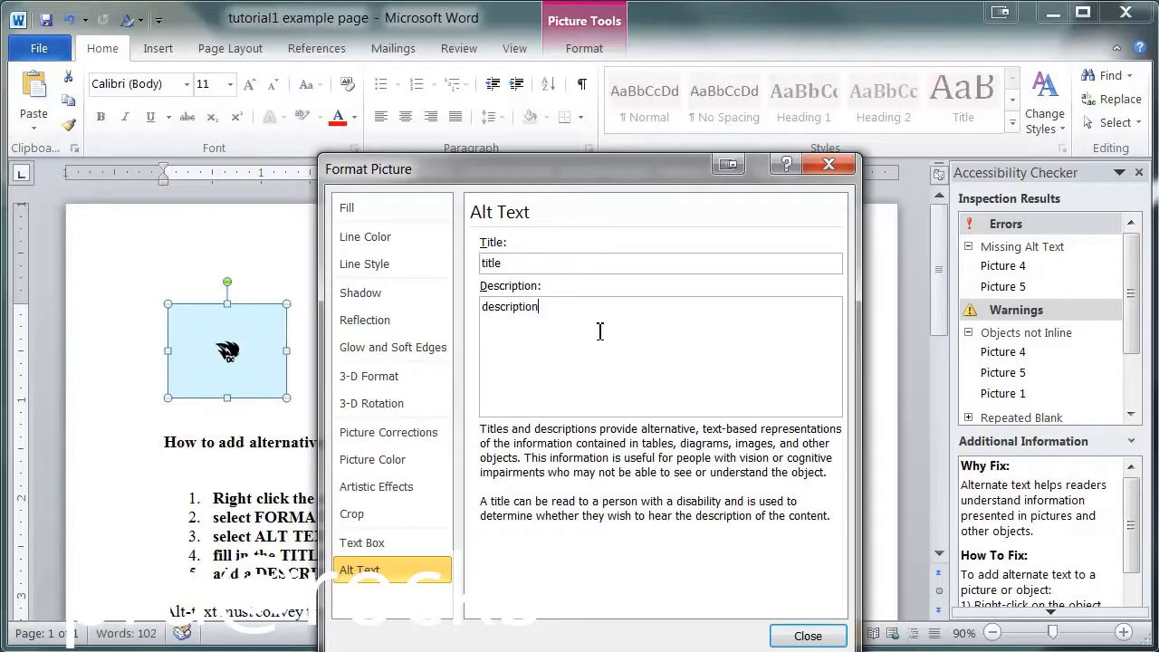
pyautogui.click(808, 634)
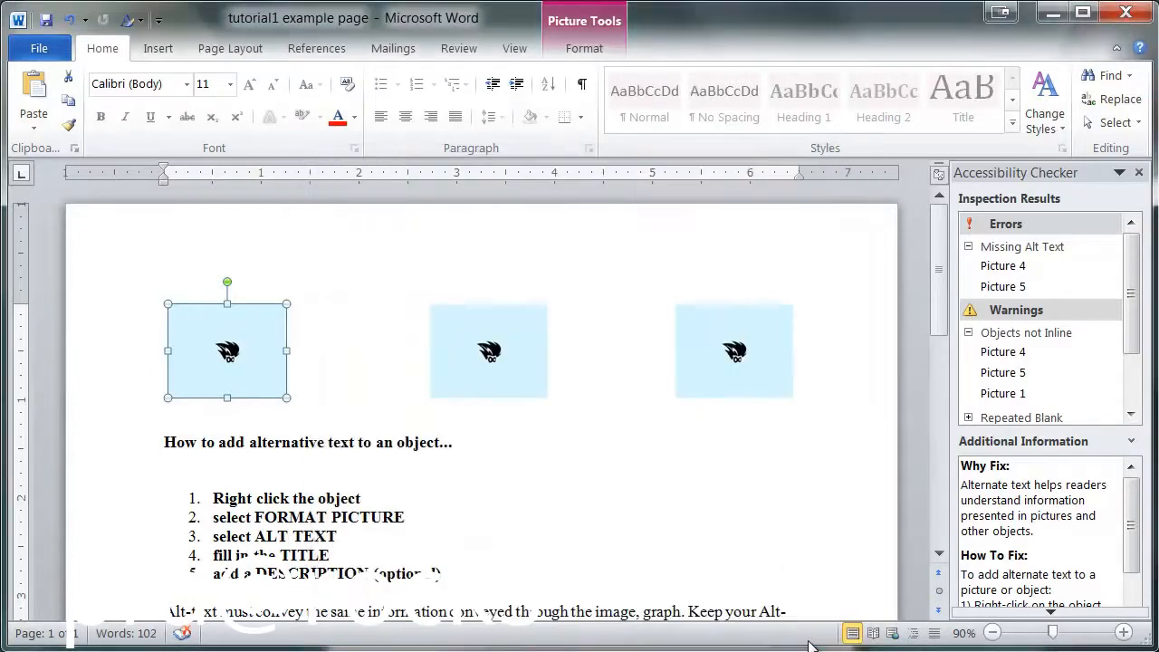